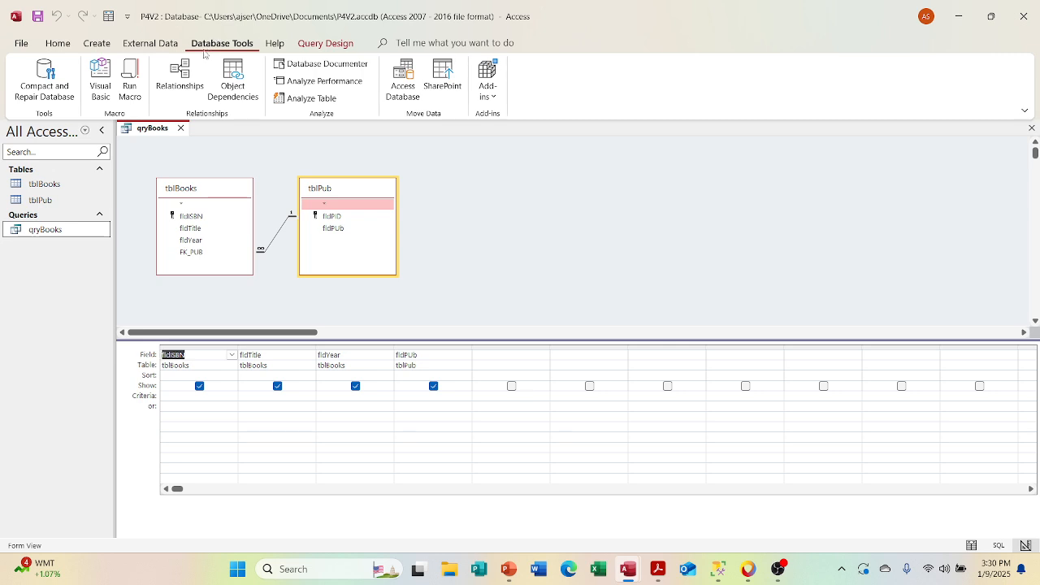
Step: Open the database relationships and try deleting the link between tblBooks and tblPub, declining the deletion
left_click(179, 79)
left_click(269, 191)
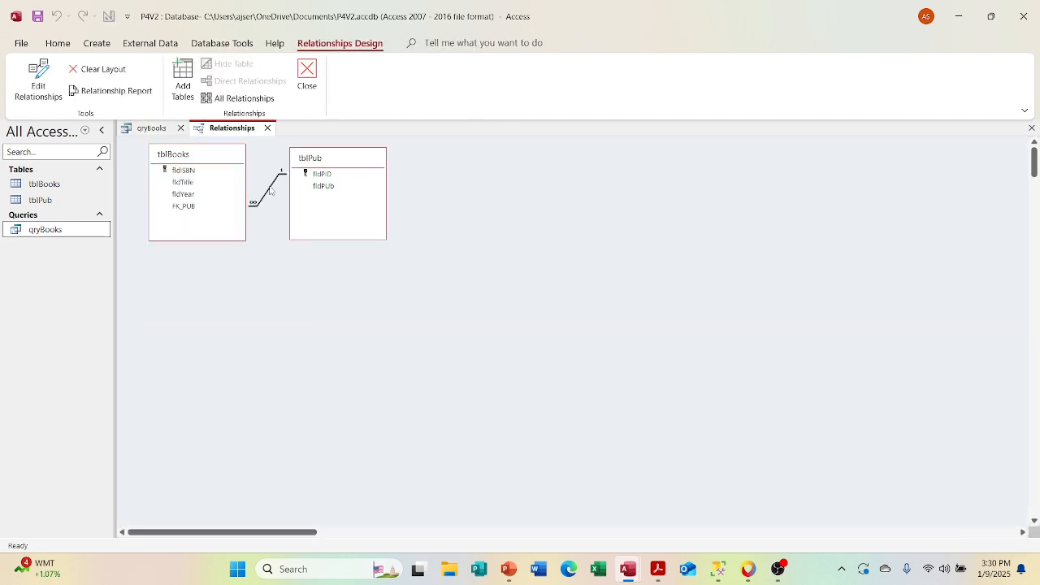
key("Delete")
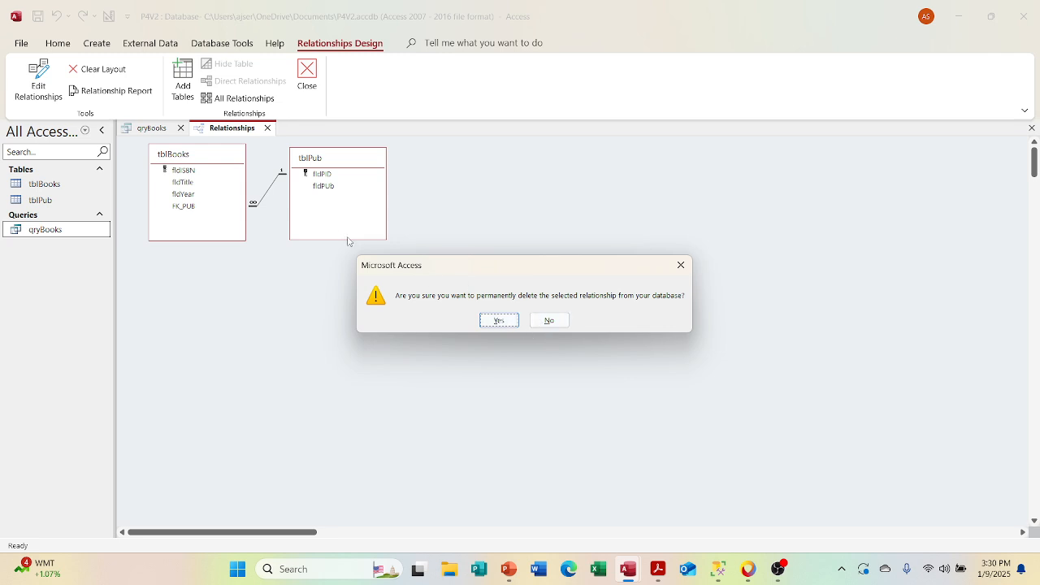
left_click(548, 320)
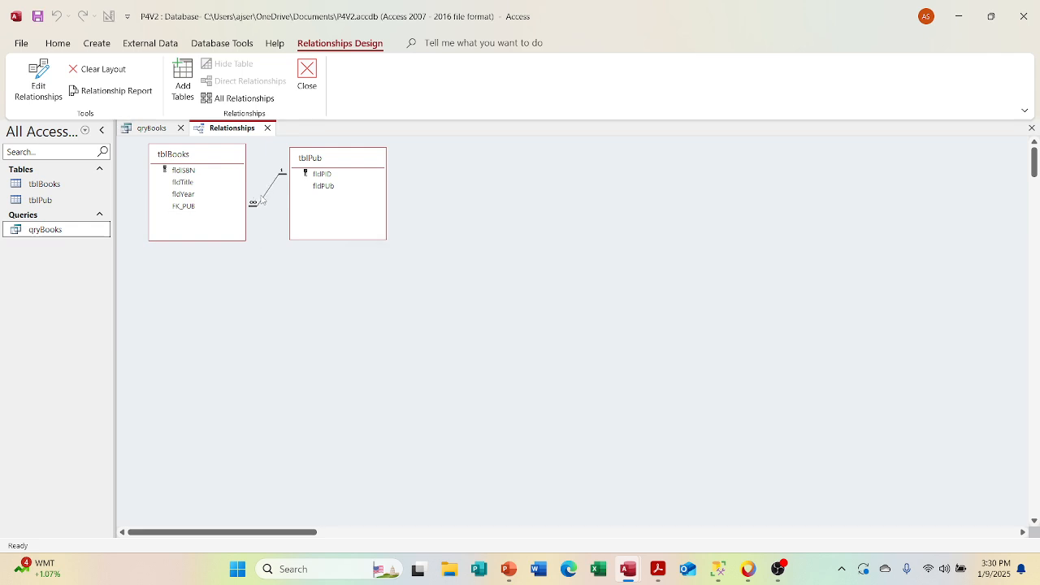
Step: Review the edit settings and available actions for the relationship between tblBooks and tblPub, without changing anything
double_click(263, 199)
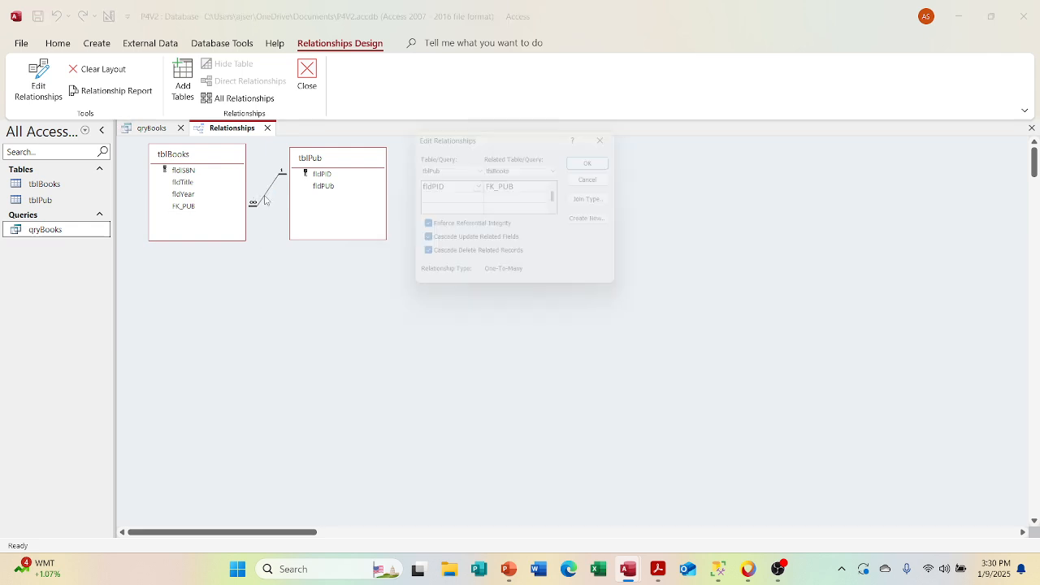
left_click(600, 178)
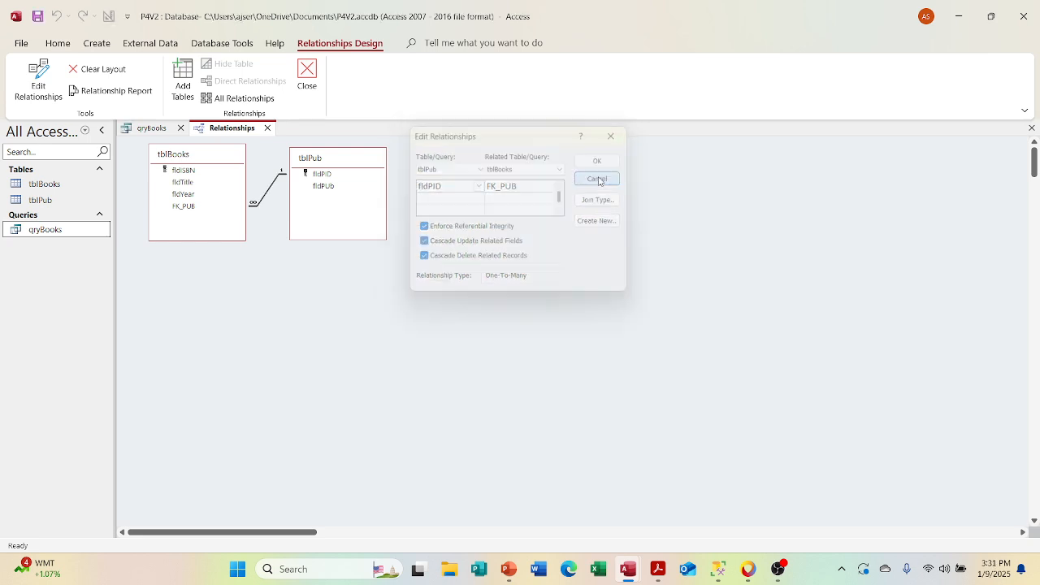
right_click(267, 192)
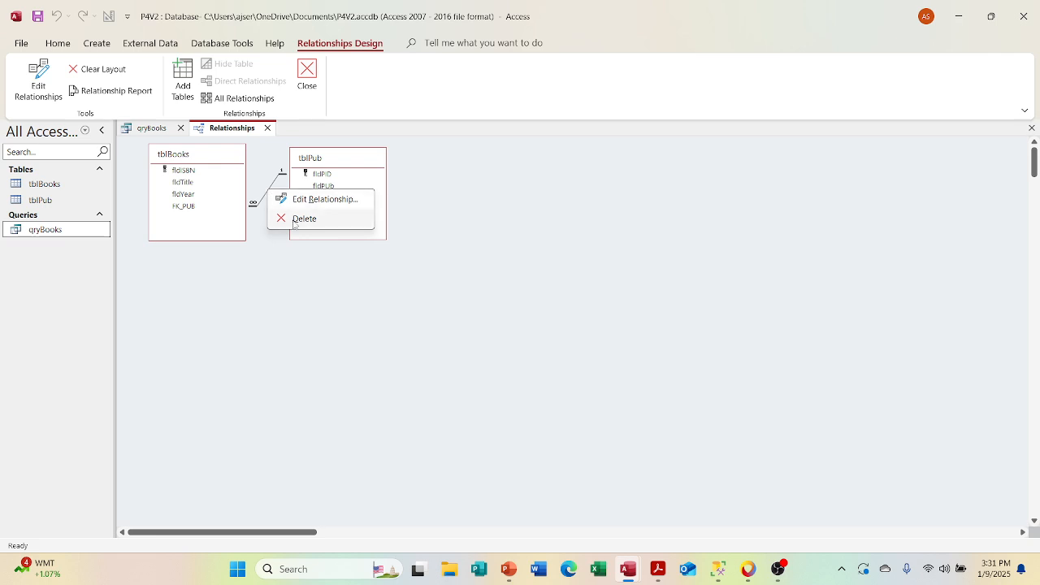
left_click(292, 273)
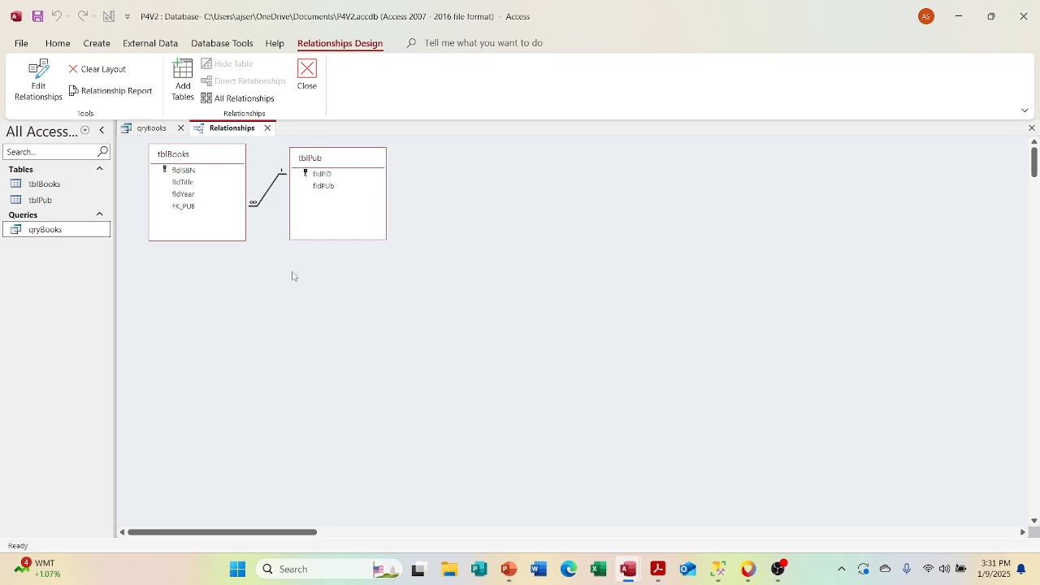
Step: Permanently delete the relationship between tblBooks and tblPub
right_click(263, 202)
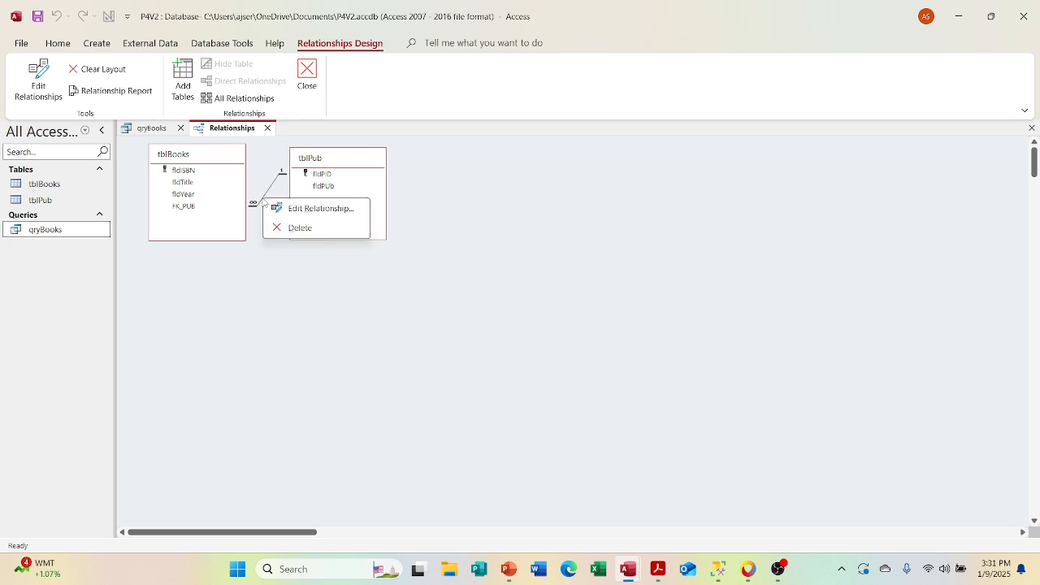
left_click(292, 230)
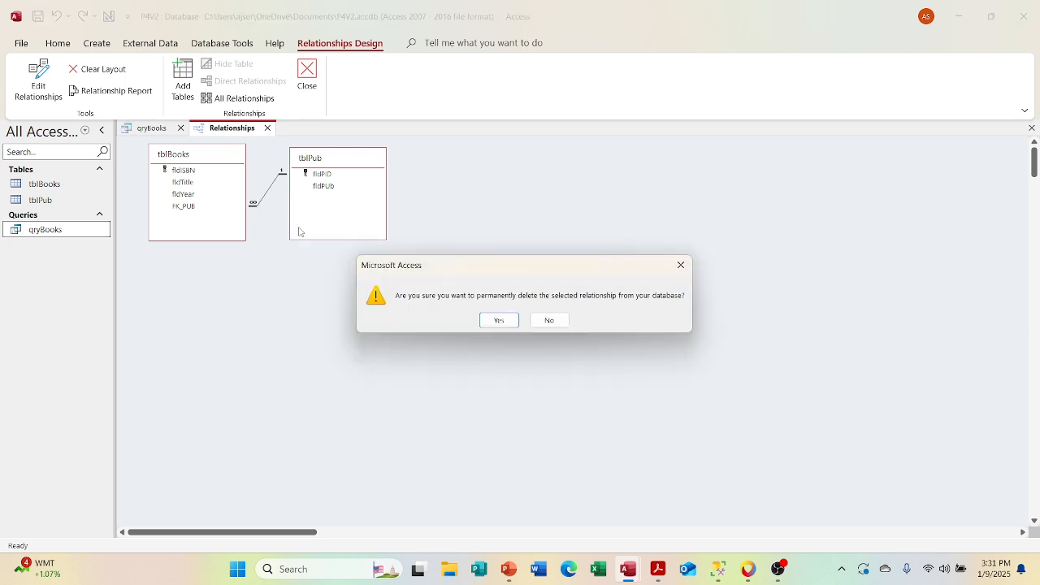
left_click(491, 320)
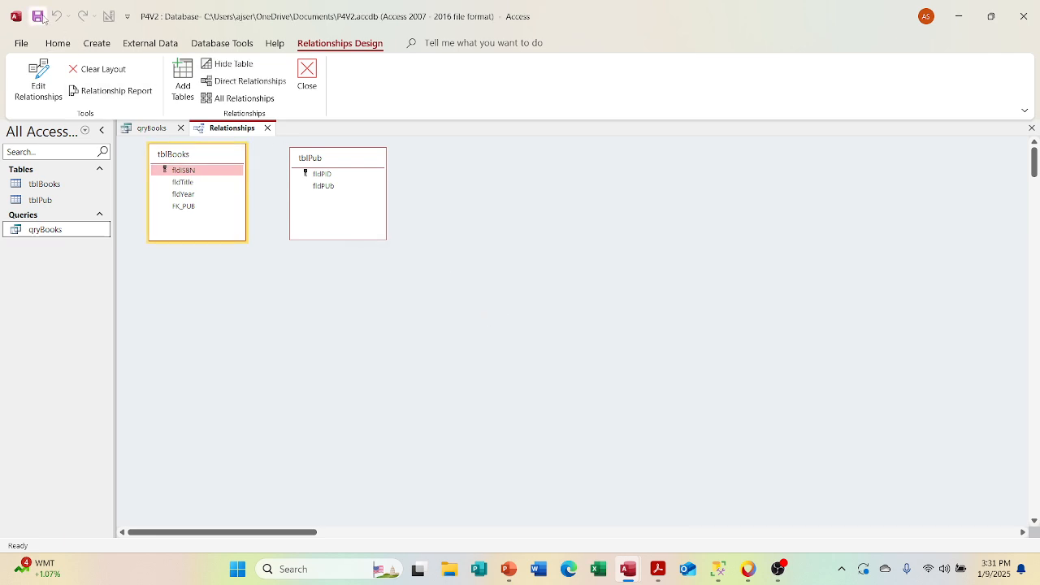
Step: Close the qryBooks query, reopen it and show it in Design View
left_click(153, 128)
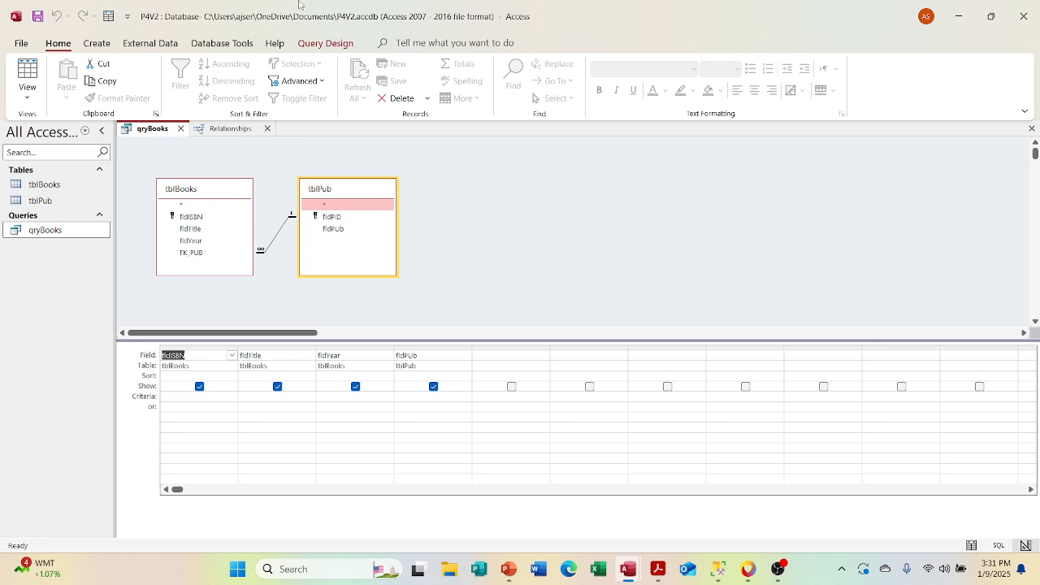
left_click(181, 129)
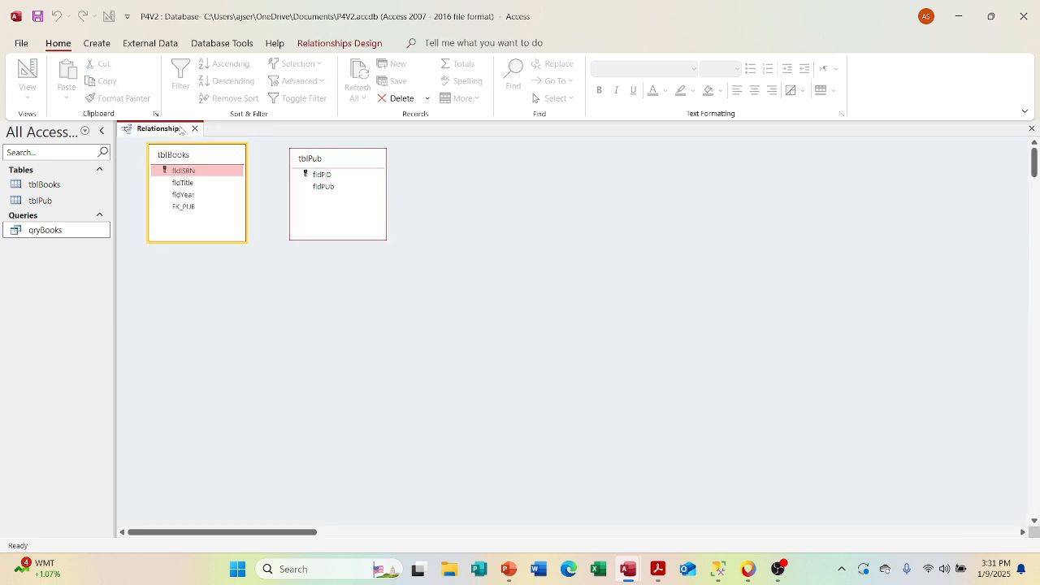
double_click(71, 236)
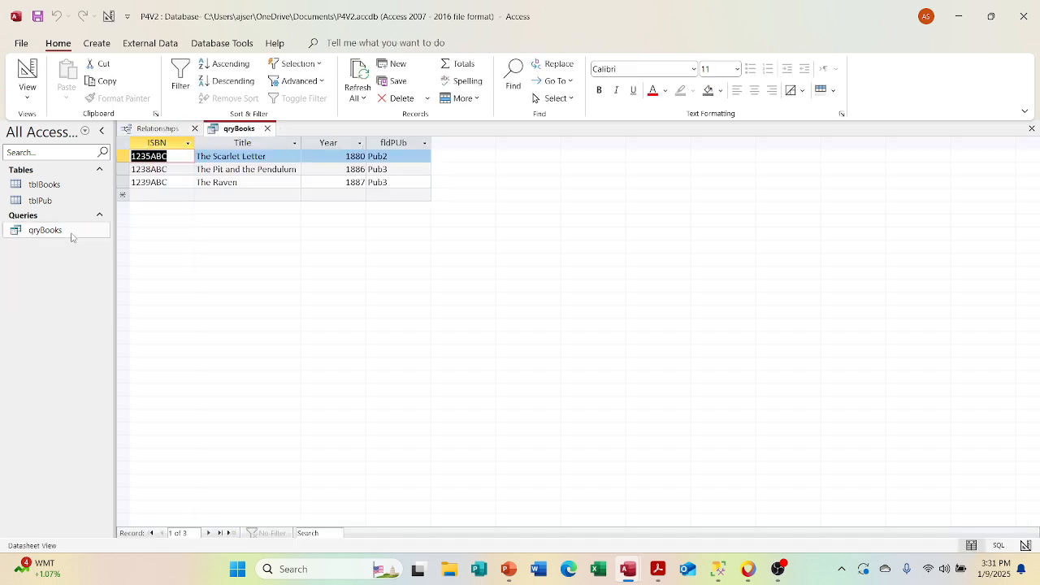
left_click(27, 94)
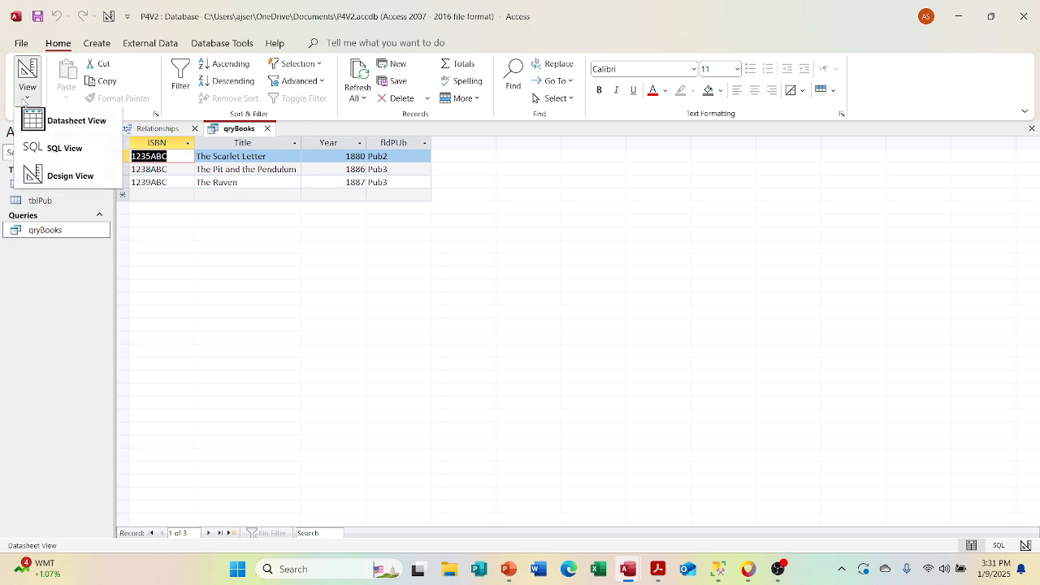
left_click(45, 174)
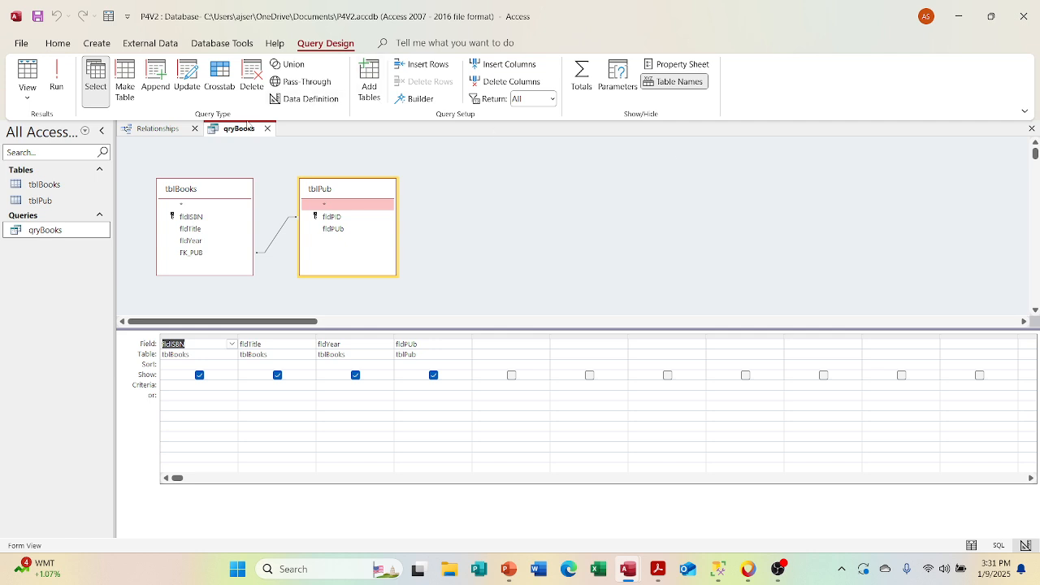
Step: Compare the database relationships with the qryBooks design, check the query's datasheet, and return to its Design View
left_click(174, 134)
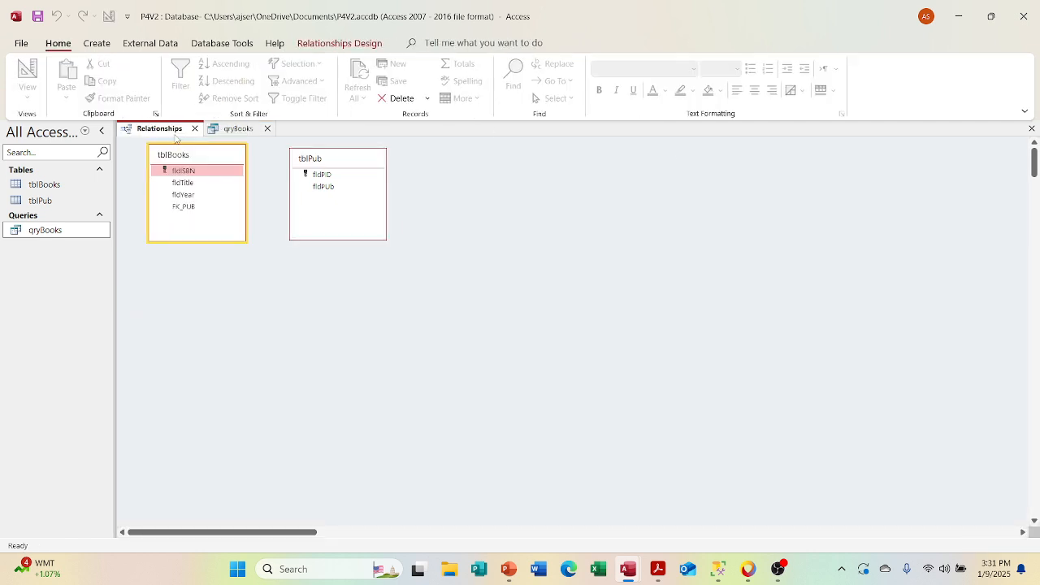
left_click(232, 130)
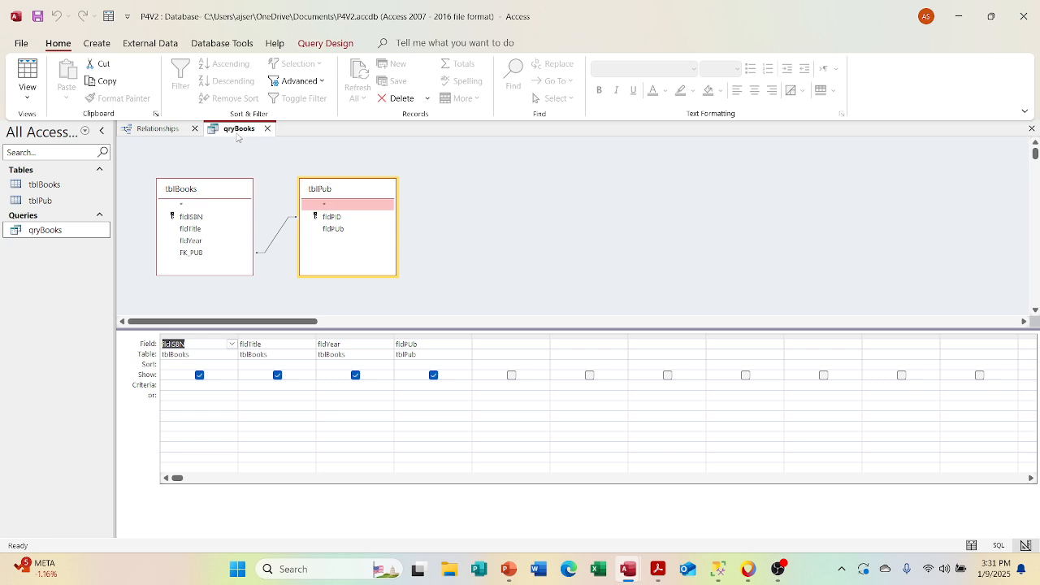
left_click(39, 81)
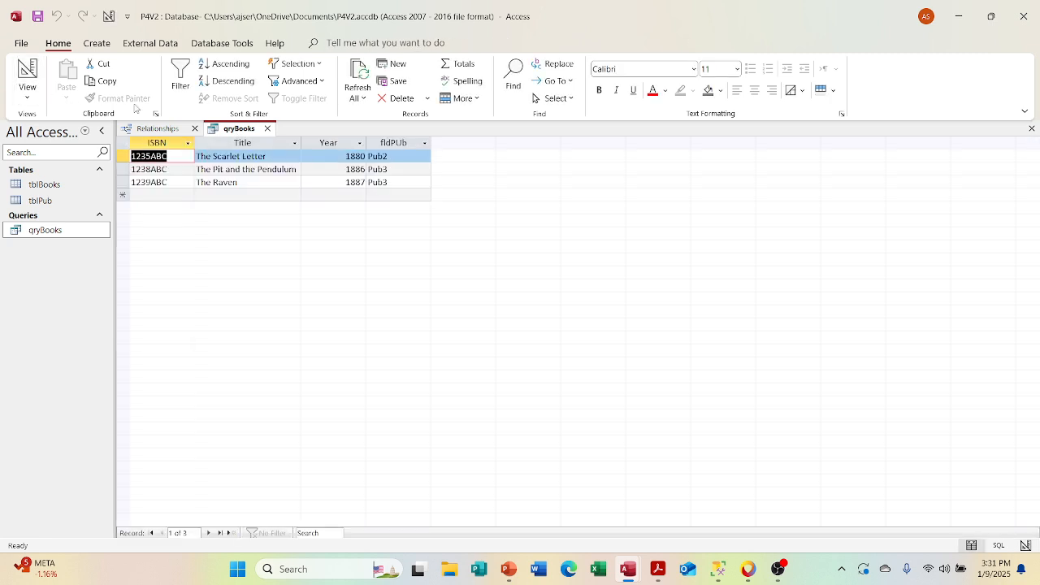
left_click(28, 95)
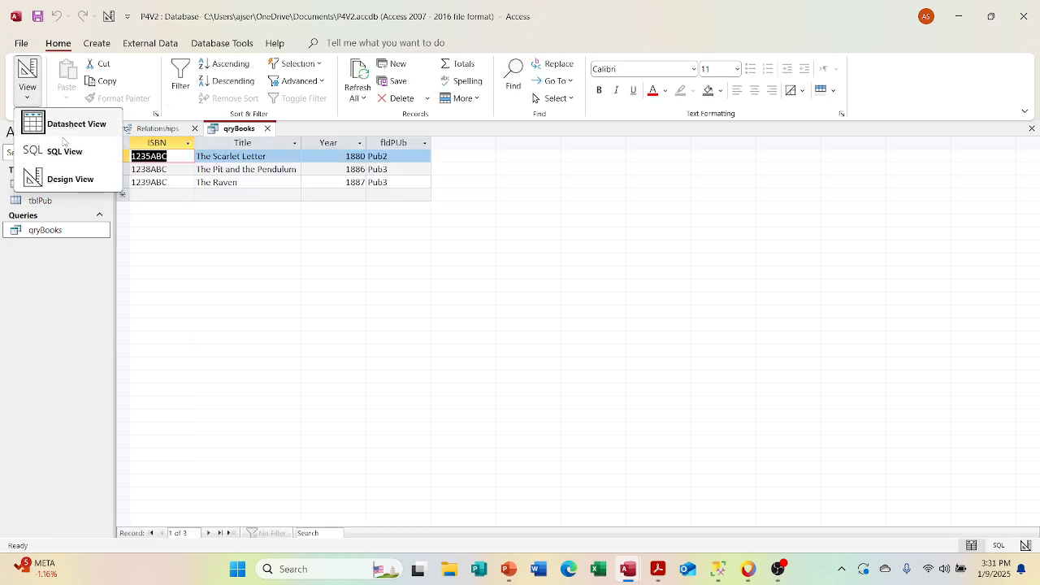
left_click(72, 179)
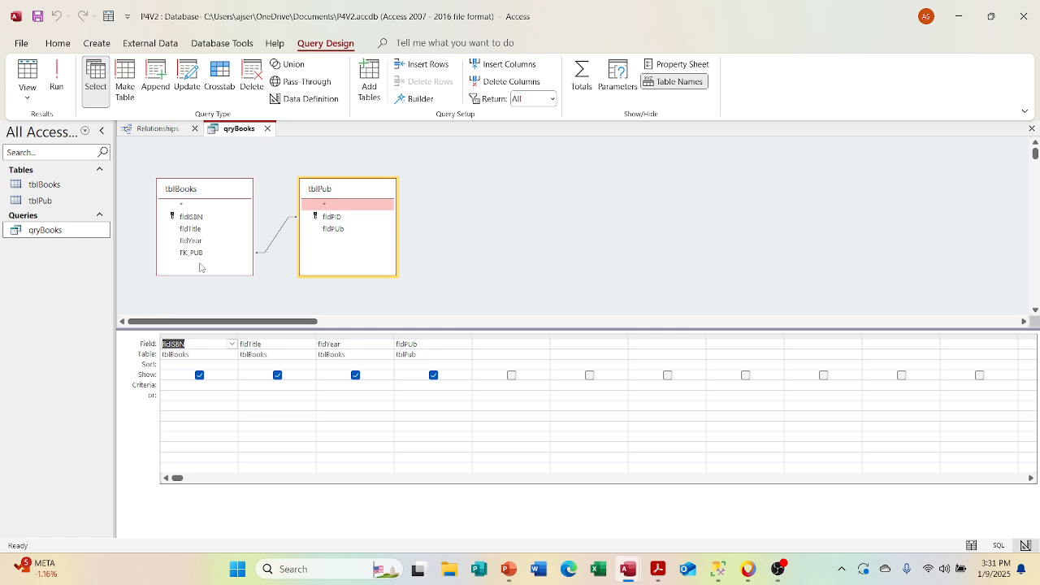
Step: Examine the join properties between tblBooks and tblPub in qryBooks and compare them with the database relationships
left_click(268, 253)
double_click(268, 253)
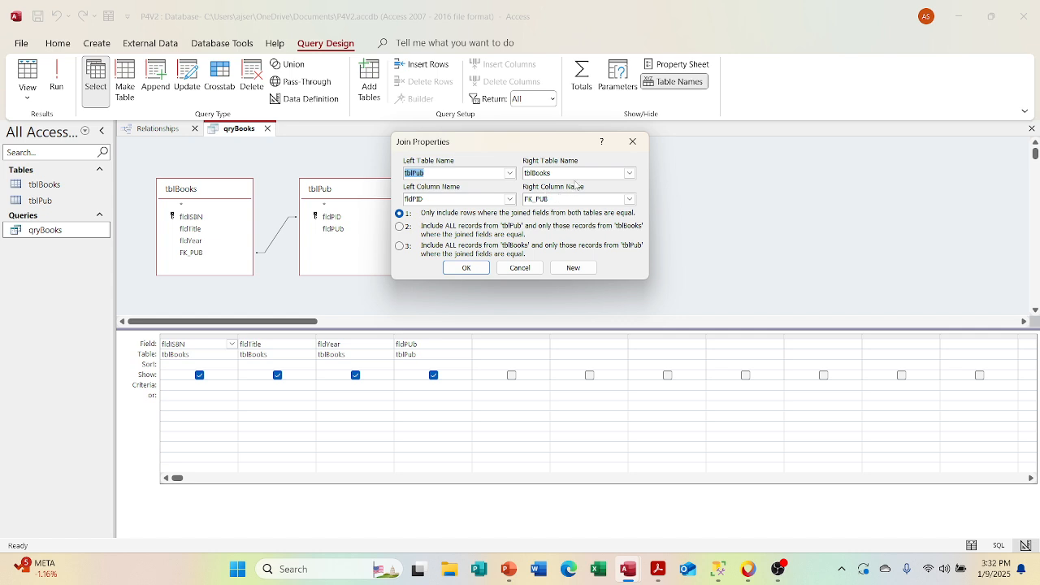
left_click(464, 271)
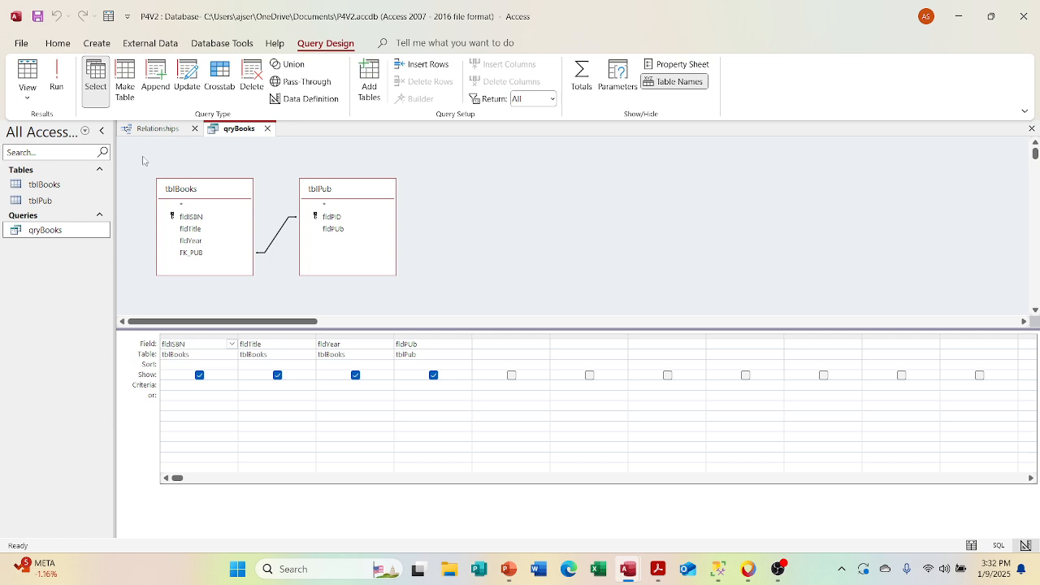
left_click(155, 130)
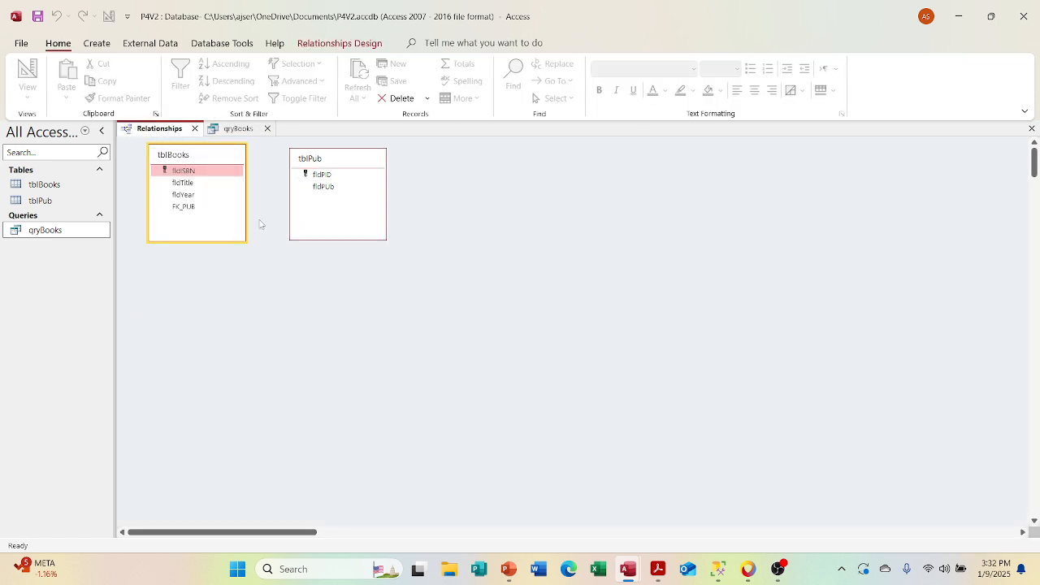
left_click(233, 134)
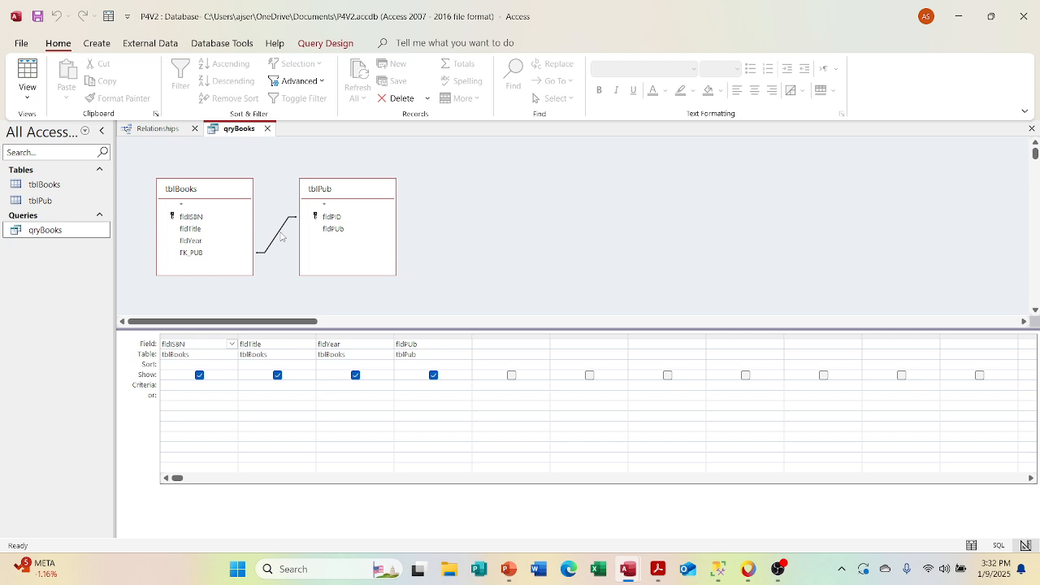
Step: Delete the join between tblBooks and tblPub in the qryBooks design and display the query in Datasheet View
right_click(281, 236)
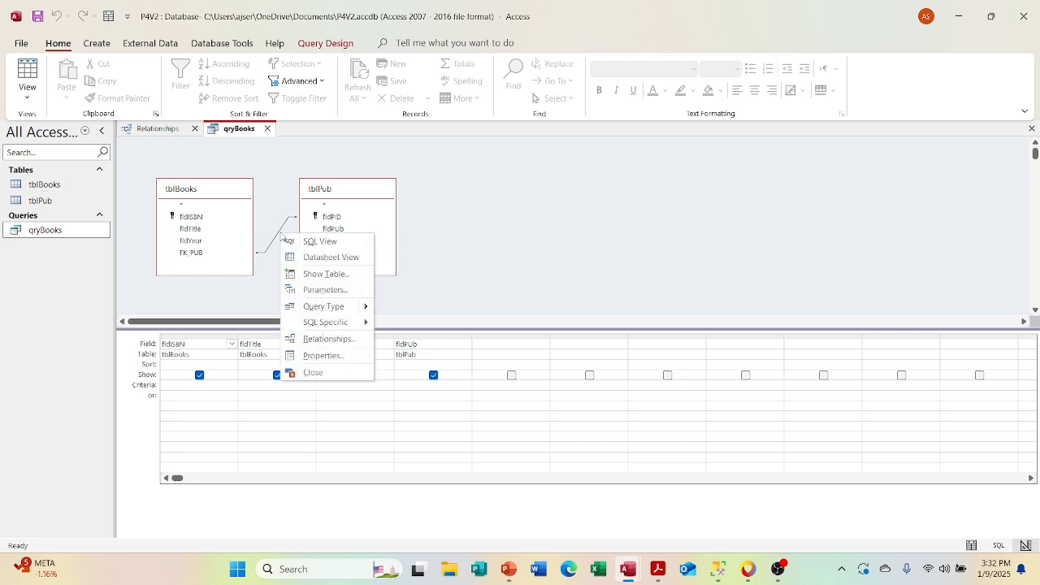
right_click(276, 230)
right_click(276, 229)
left_click(275, 246)
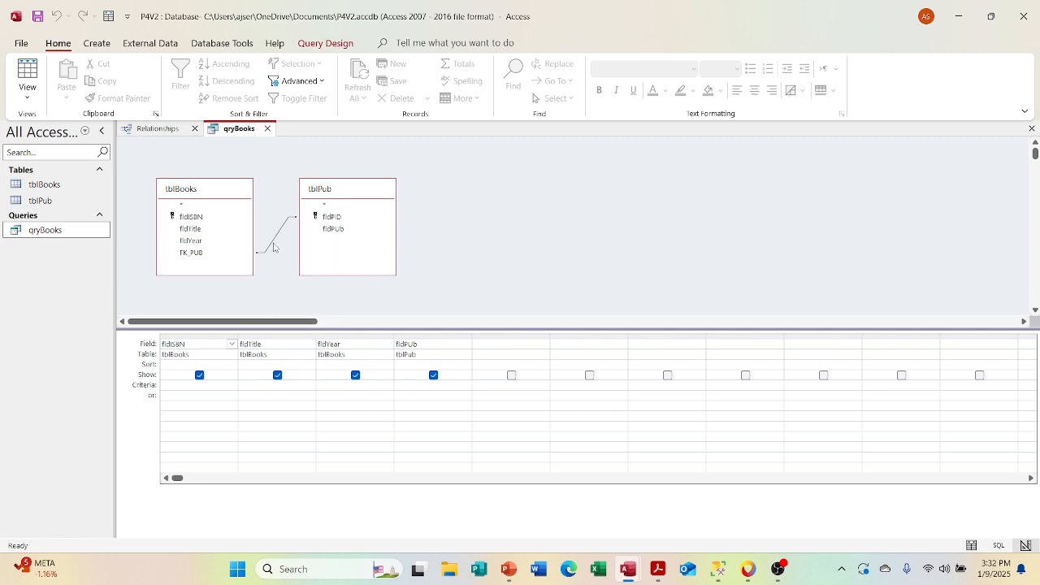
double_click(275, 246)
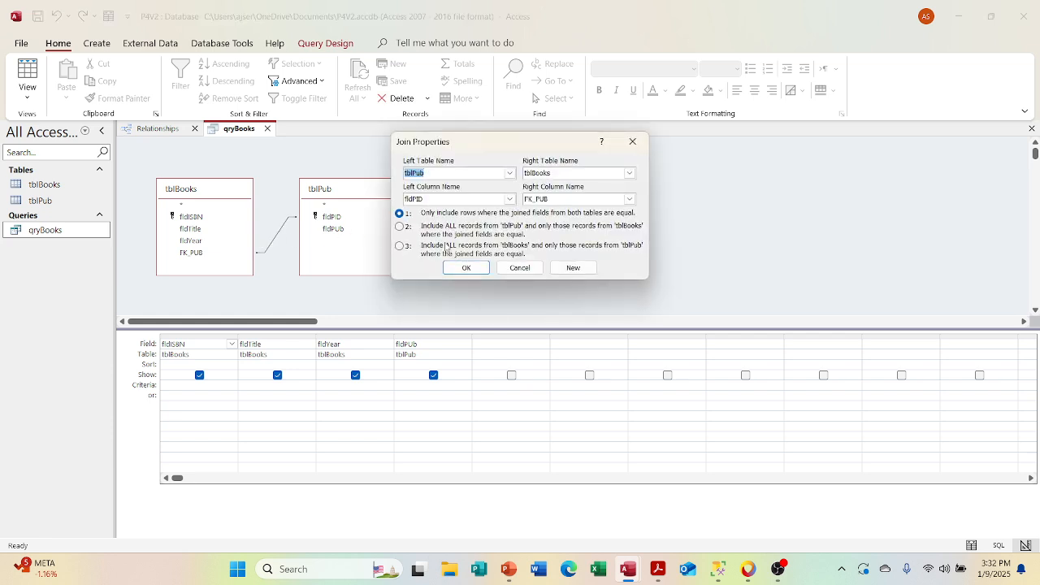
left_click(520, 268)
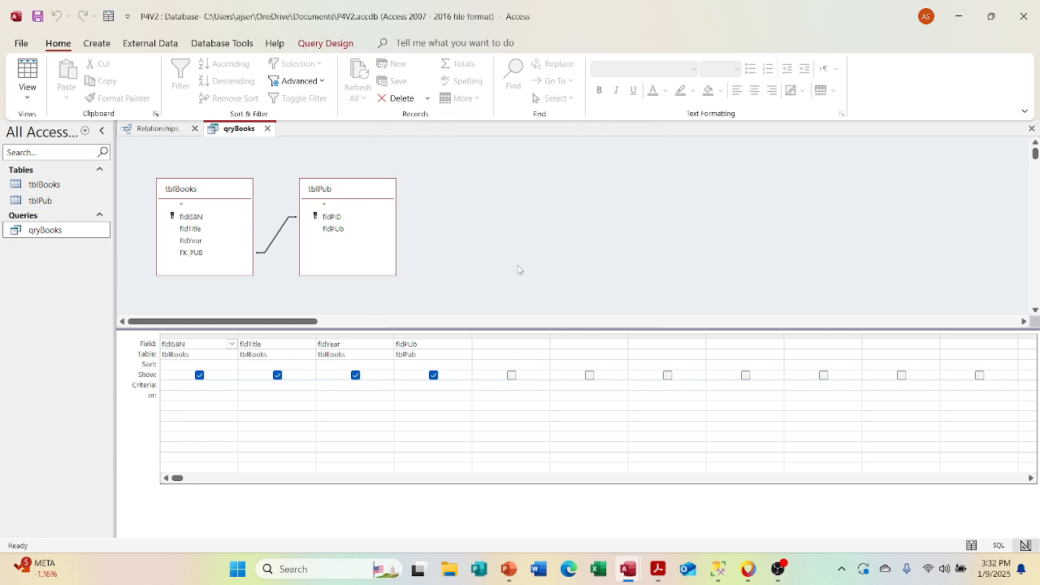
right_click(278, 236)
left_click(291, 260)
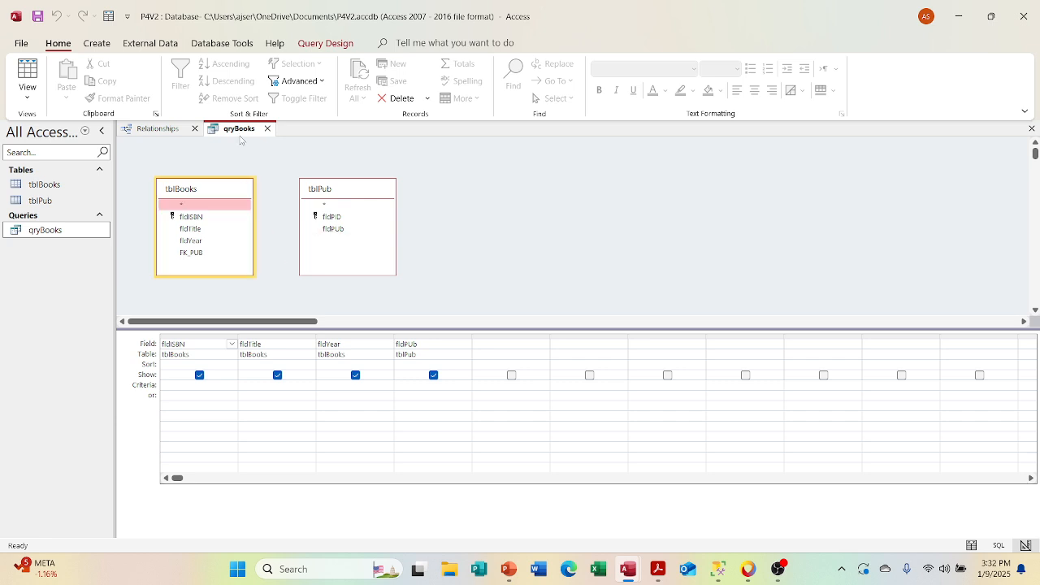
left_click(28, 75)
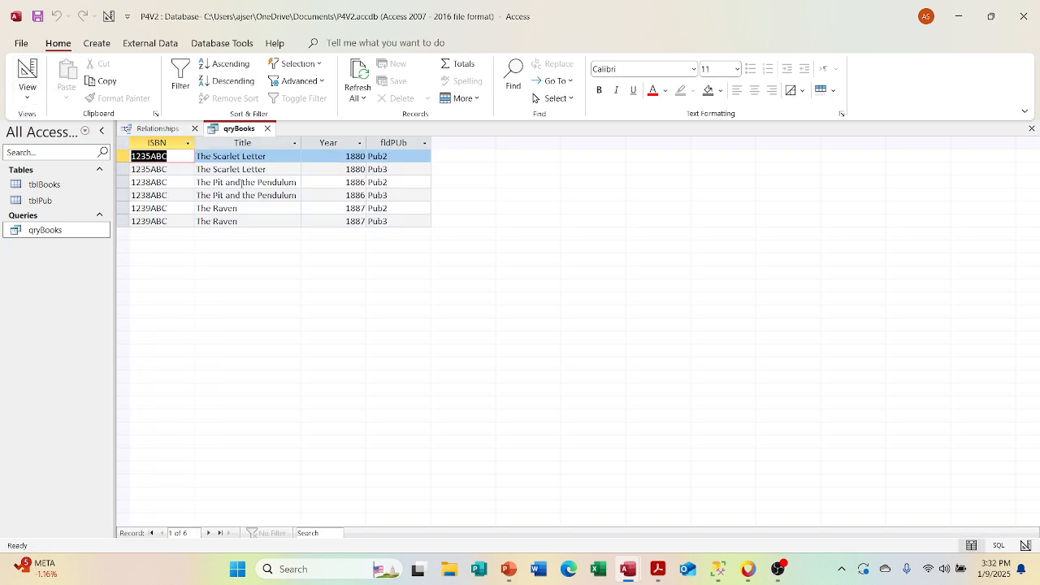
Step: Join FK_PUB in tblBooks to fldPID in tblPub in the qryBooks design, and display the query's datasheet
left_click(28, 91)
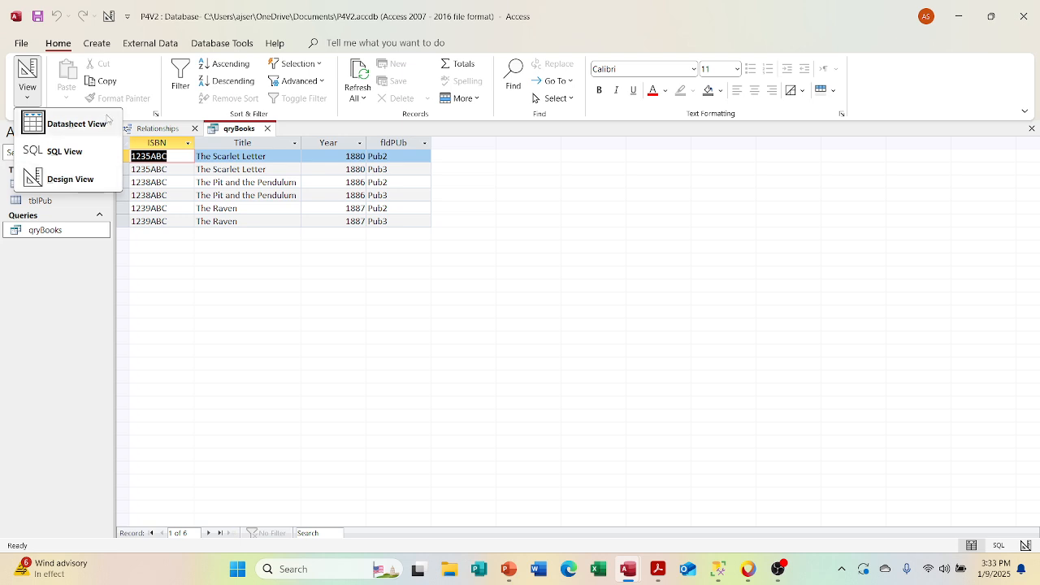
left_click(65, 179)
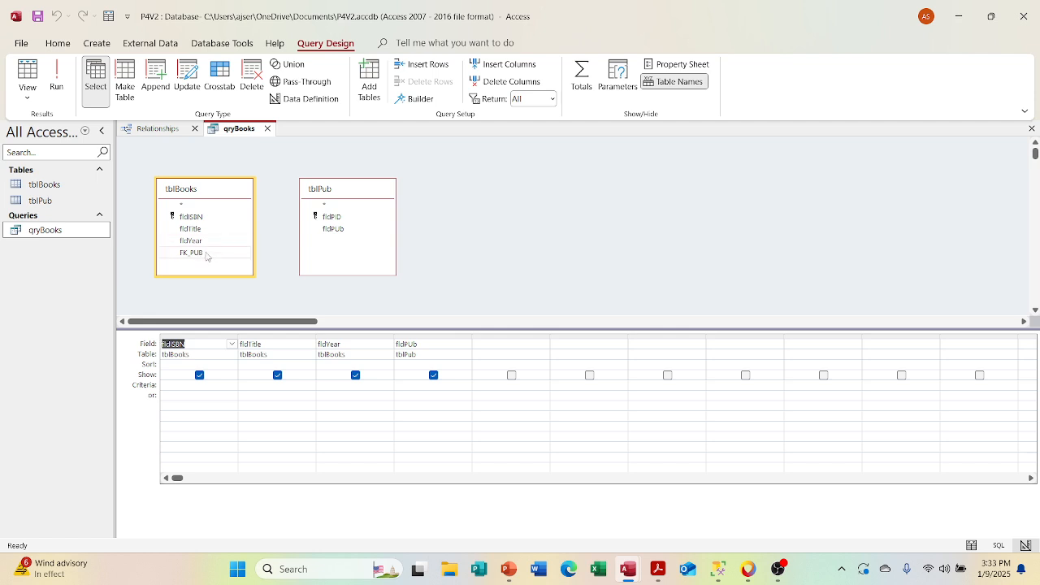
left_click_drag(204, 254, 329, 220)
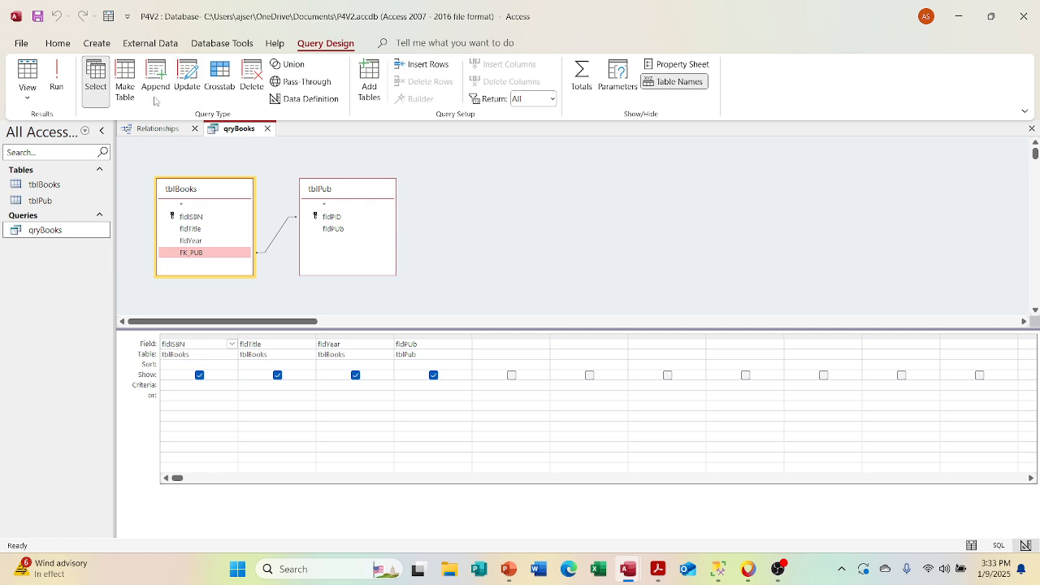
left_click(25, 90)
left_click(31, 69)
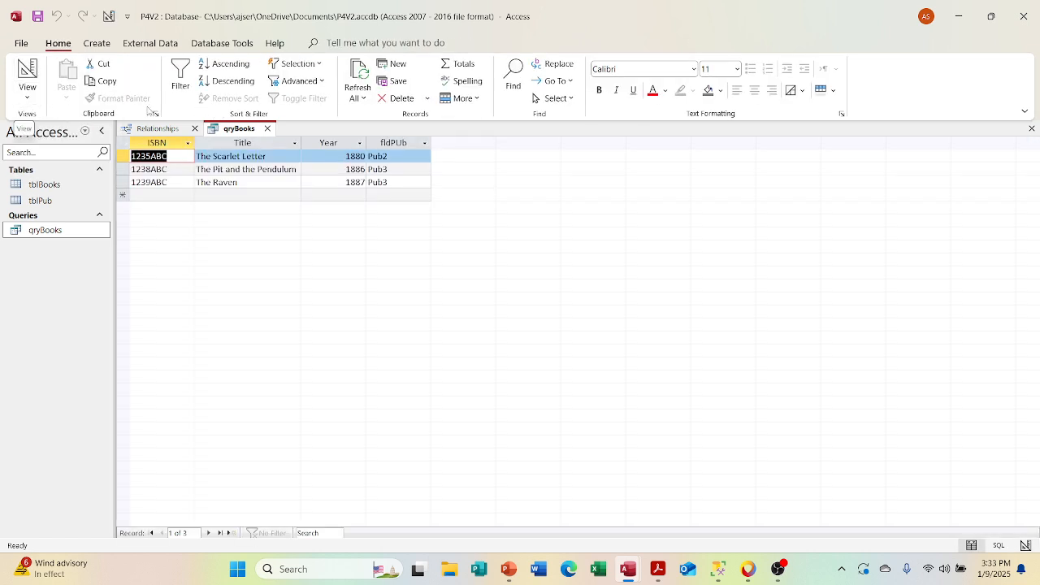
Step: Try to create a relationship from FK_PUB in tblBooks to fldPID in tblPub with referential integrity, cascade update and cascade delete
left_click(157, 128)
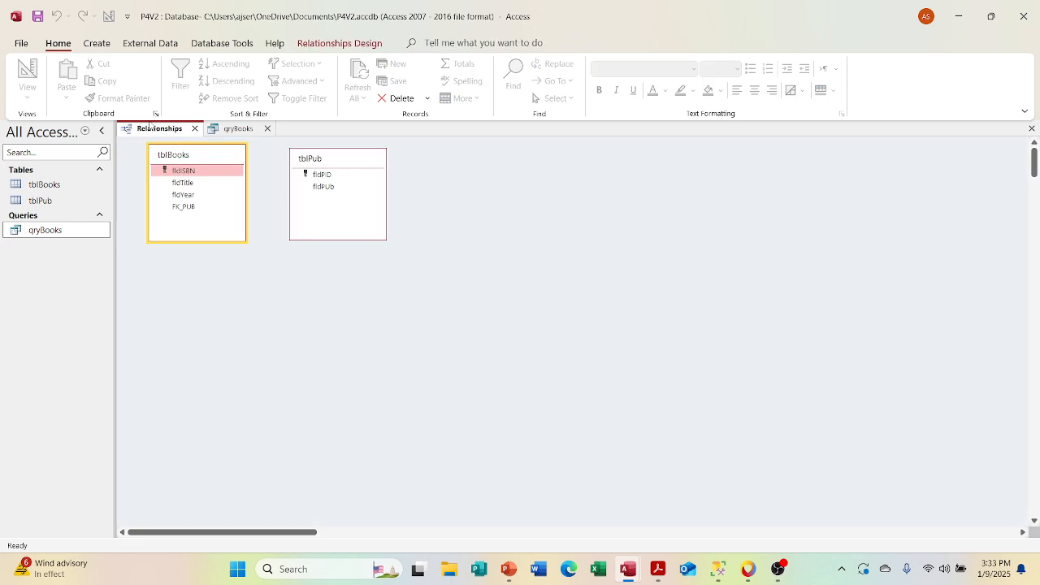
left_click(193, 172)
left_click_drag(195, 208, 325, 179)
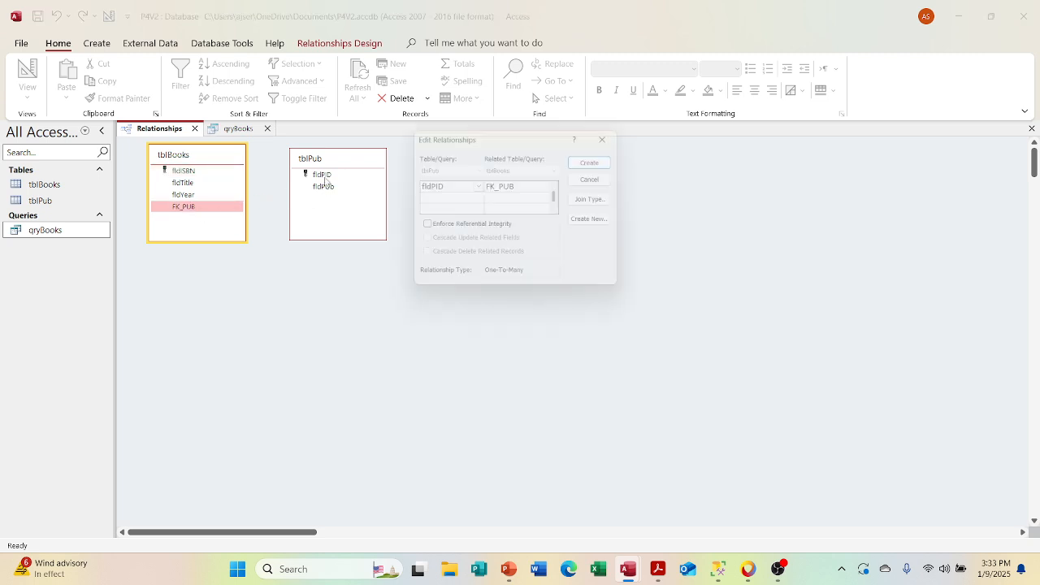
left_click(443, 228)
left_click(438, 242)
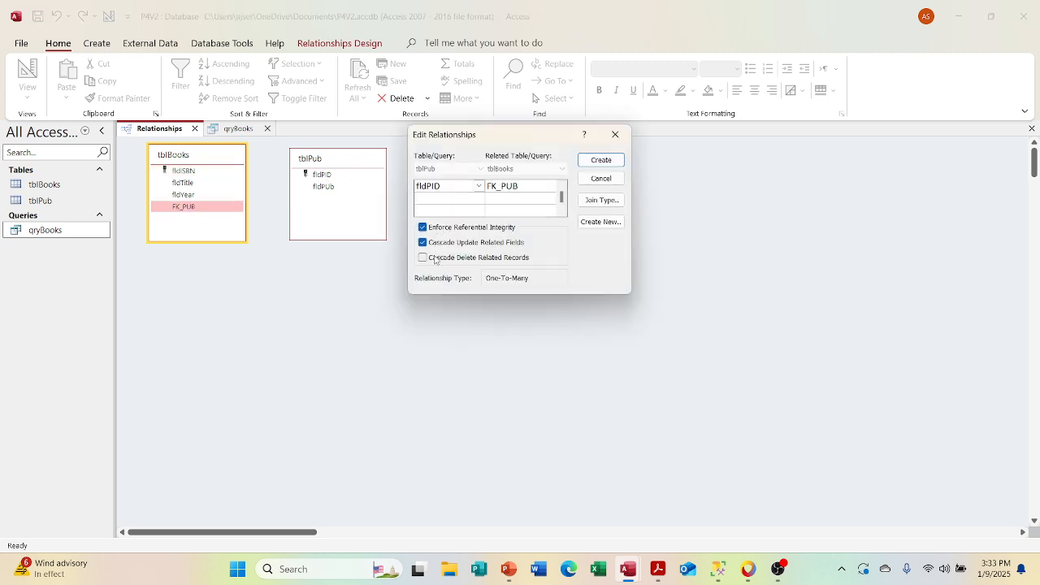
left_click(437, 257)
left_click(602, 160)
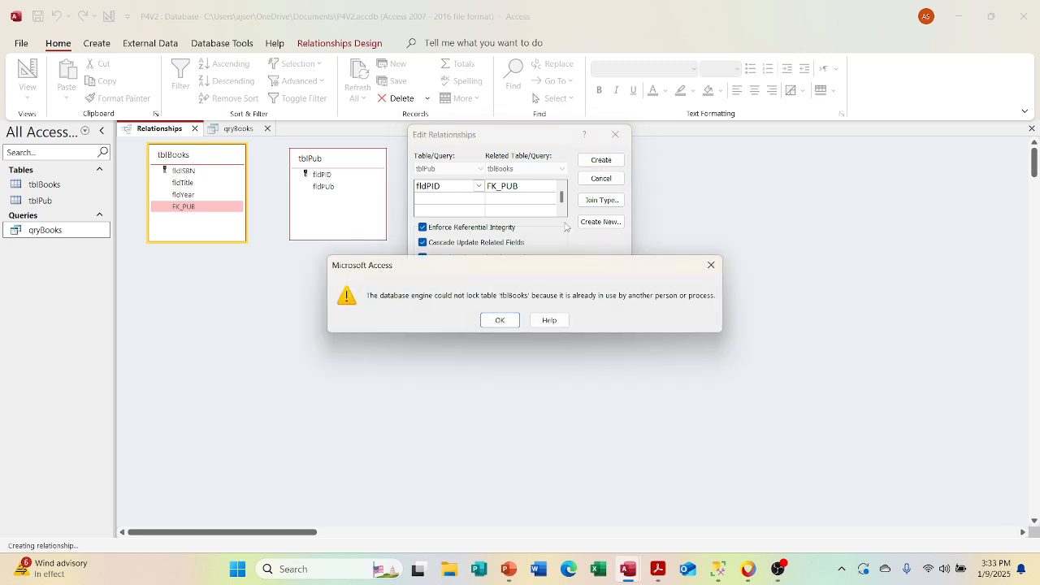
left_click(500, 320)
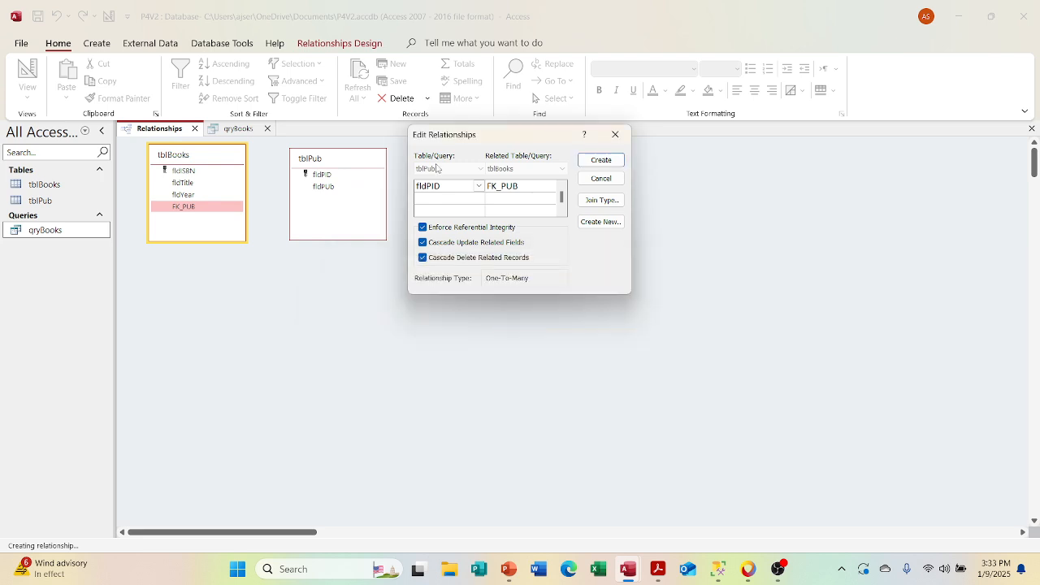
left_click(615, 135)
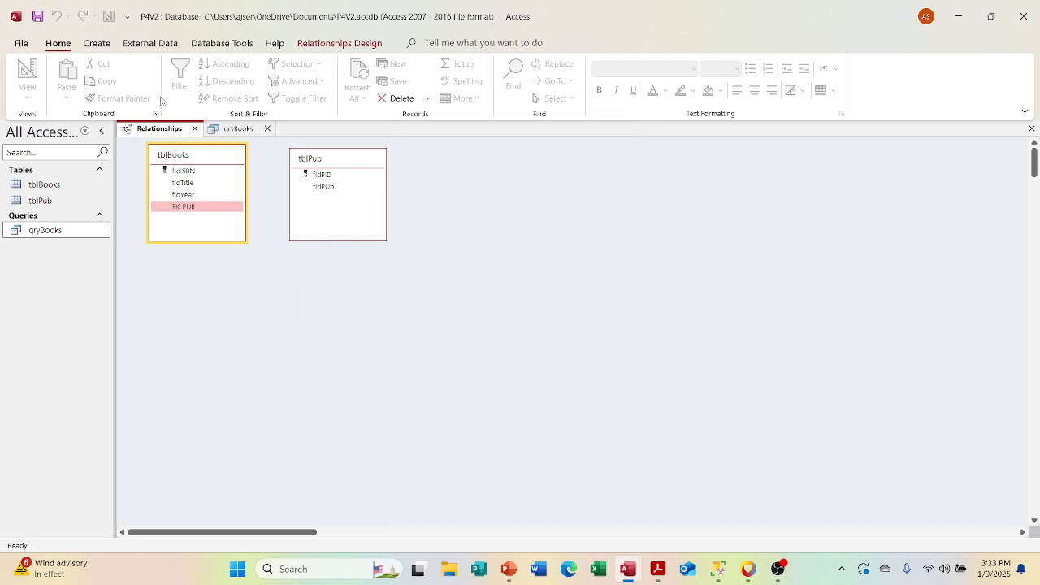
Step: Close the qryBooks query without saving its design changes
left_click(246, 130)
left_click(267, 129)
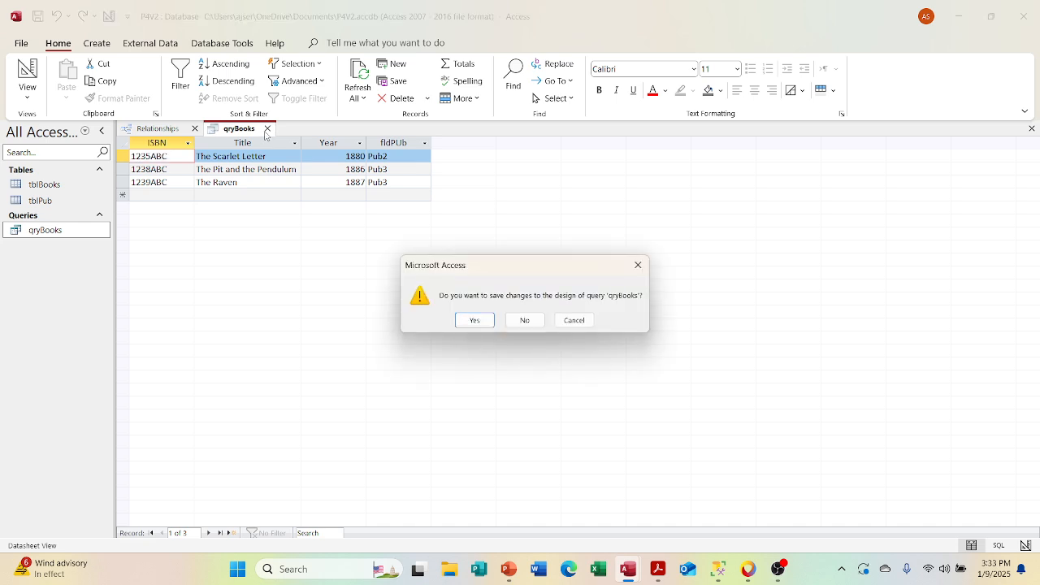
left_click(525, 319)
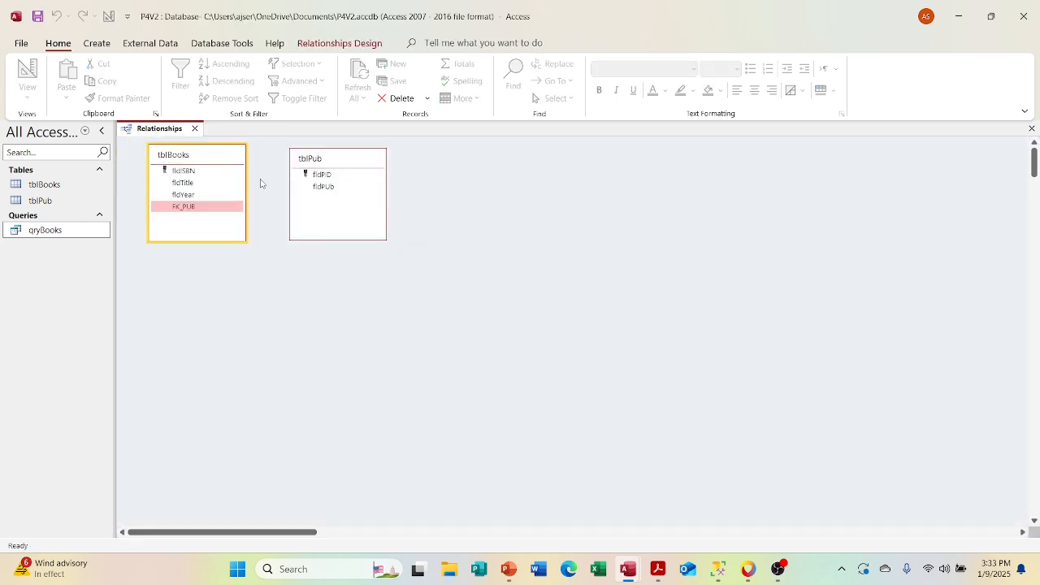
Step: Create a relationship between FK_PUB in tblBooks and fldPID in tblPub, enforcing referential integrity with cascade update and cascade delete
left_click_drag(210, 211, 321, 178)
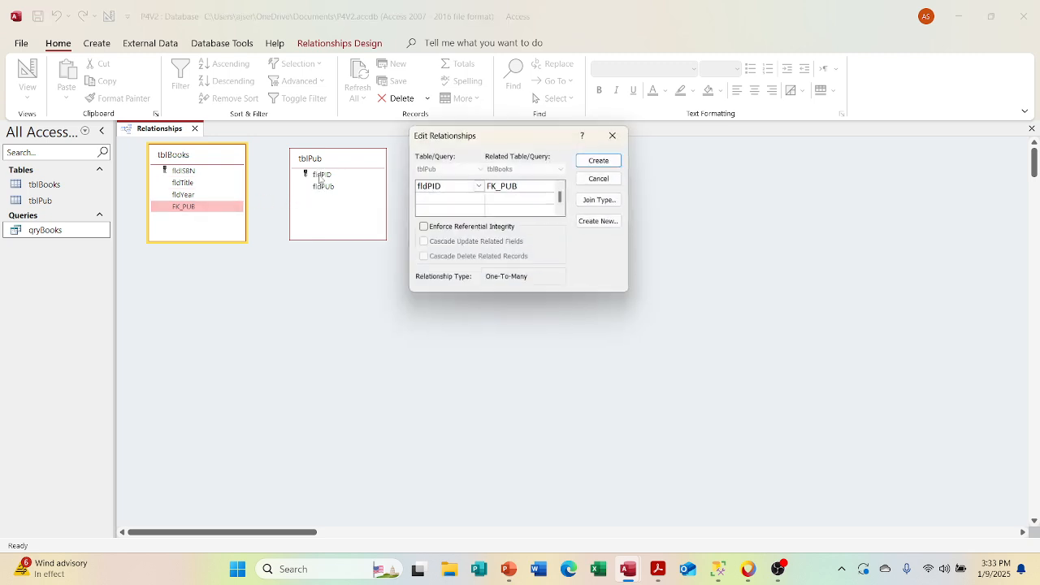
left_click(428, 228)
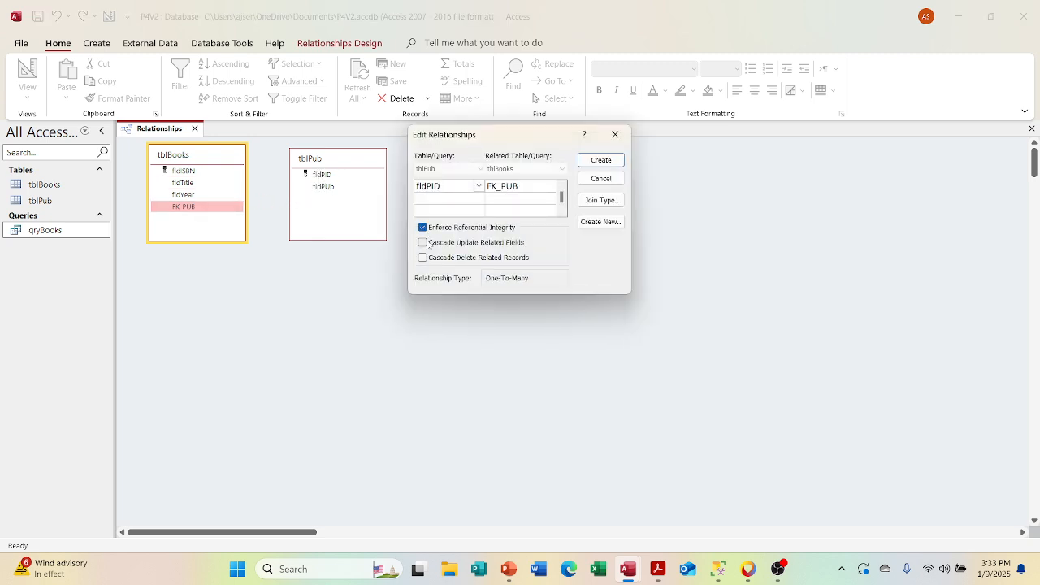
left_click(423, 243)
left_click(422, 257)
left_click(592, 162)
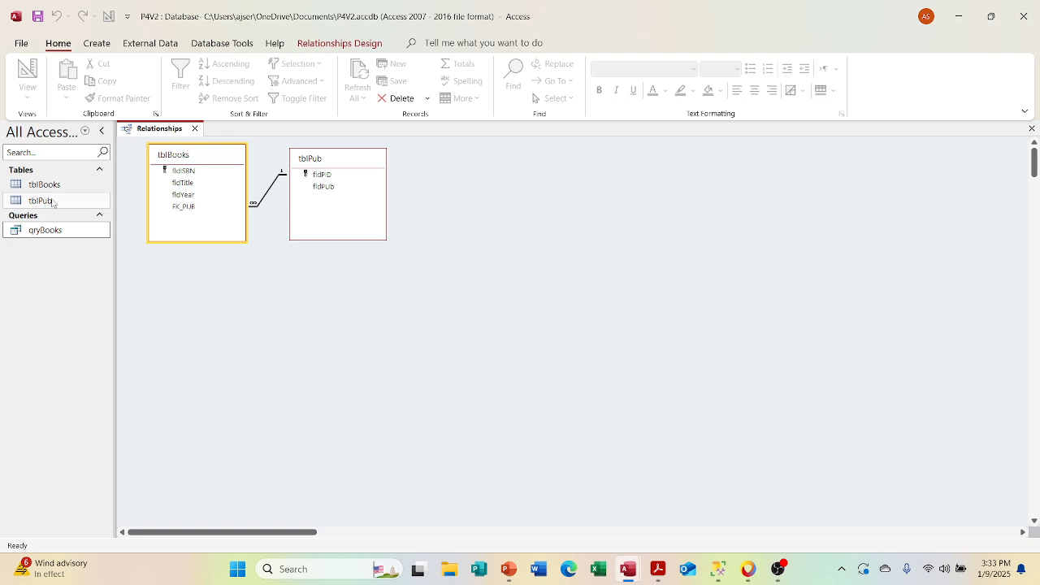
Step: Open the qryBooks query to check its datasheet and display it in Design View
double_click(44, 232)
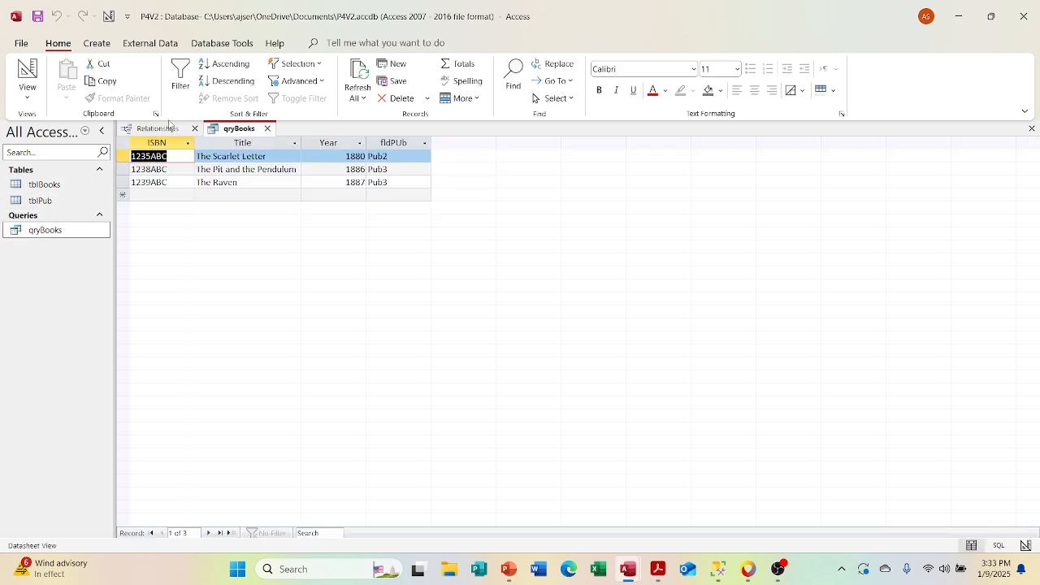
left_click(31, 94)
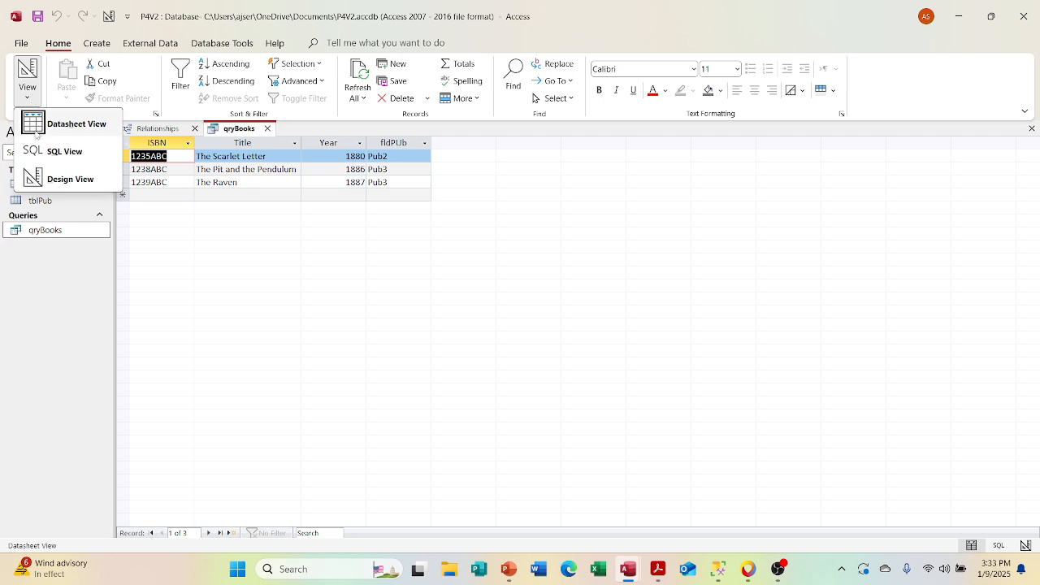
left_click(37, 179)
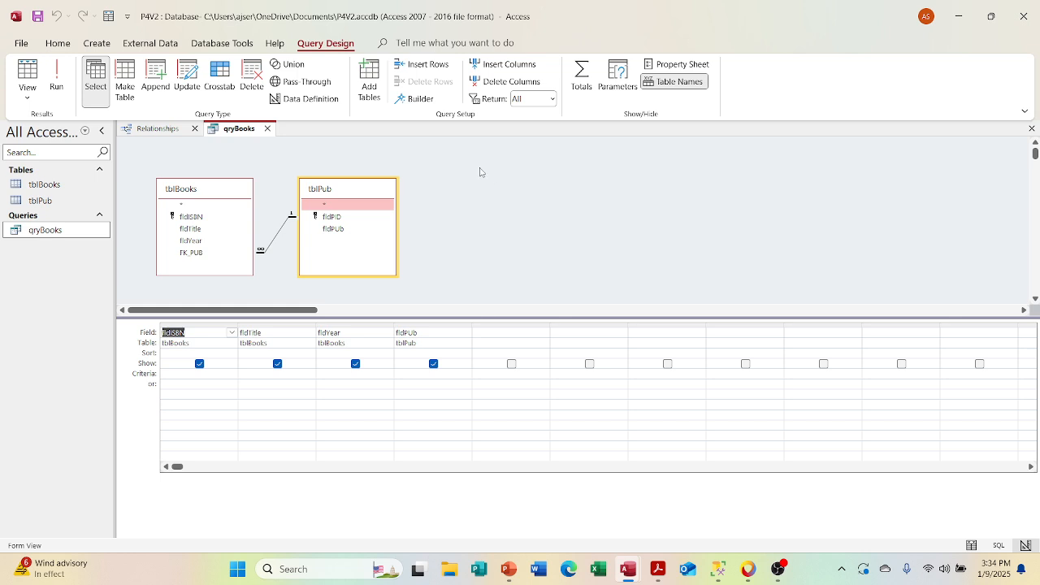
Step: Compare the database relationships between tblBooks and tblPub with the join in the qryBooks design, and close both objects
left_click(177, 130)
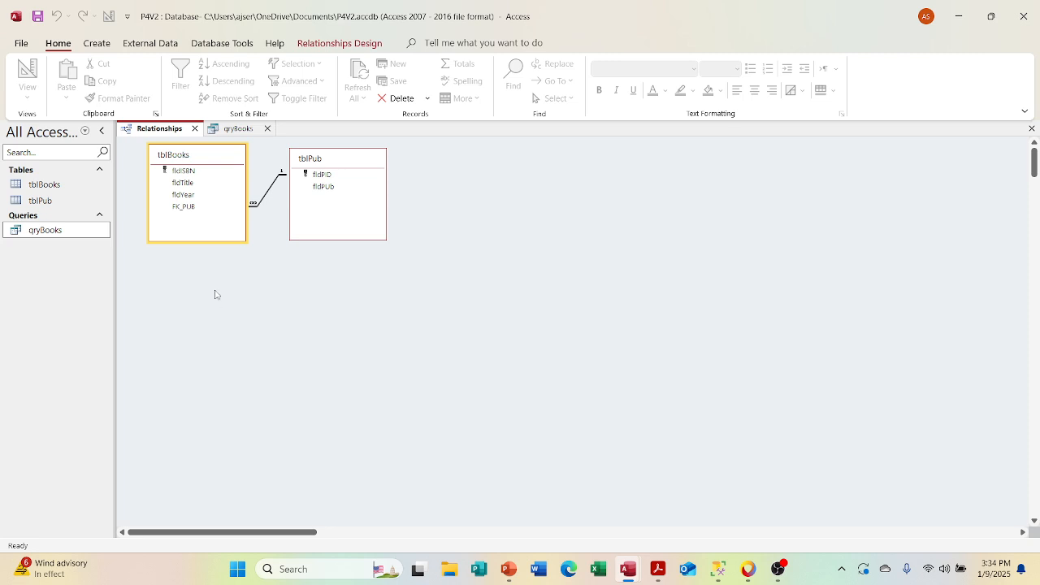
left_click(233, 129)
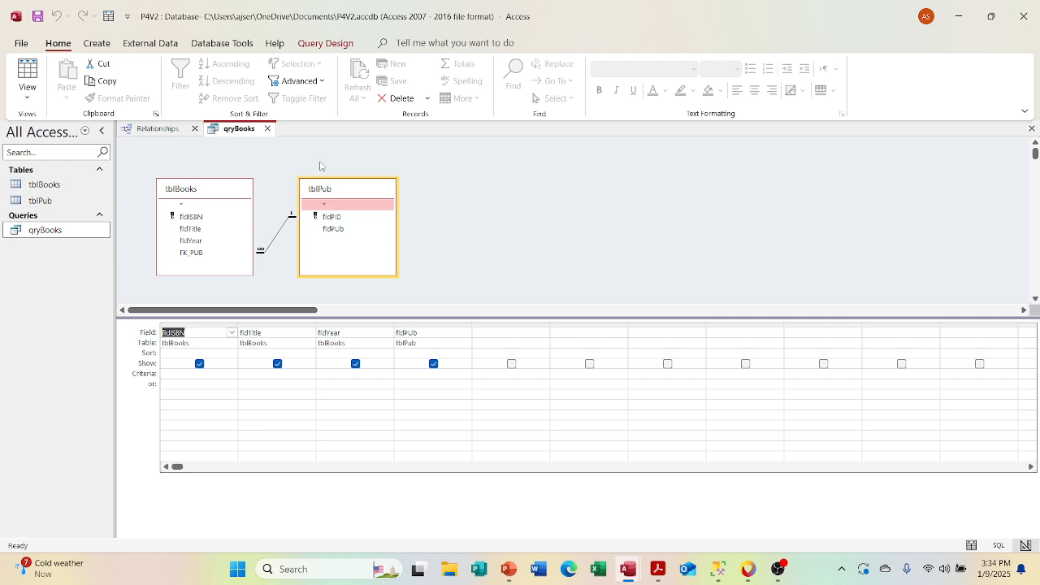
left_click(161, 130)
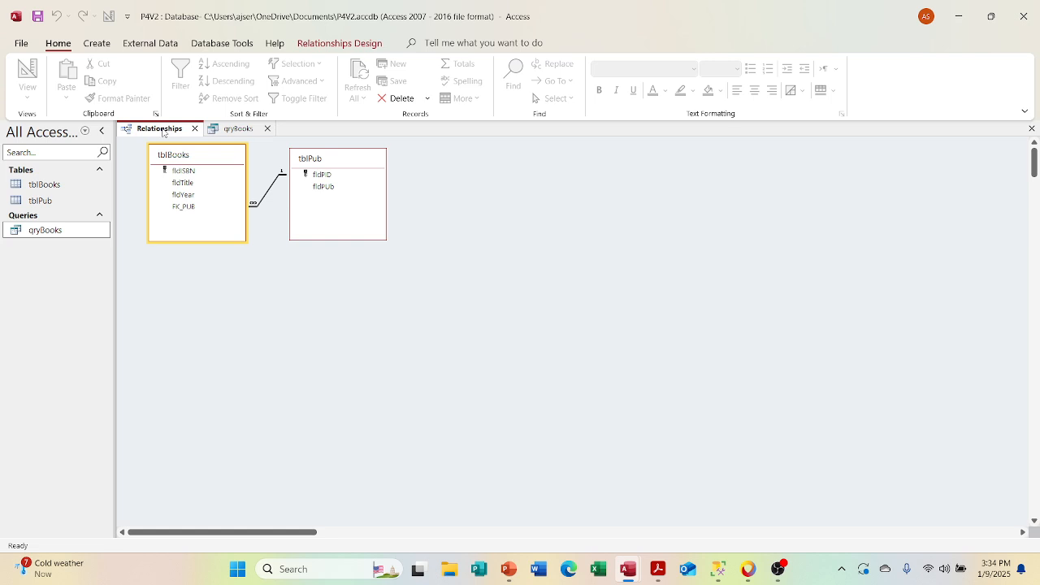
left_click(225, 133)
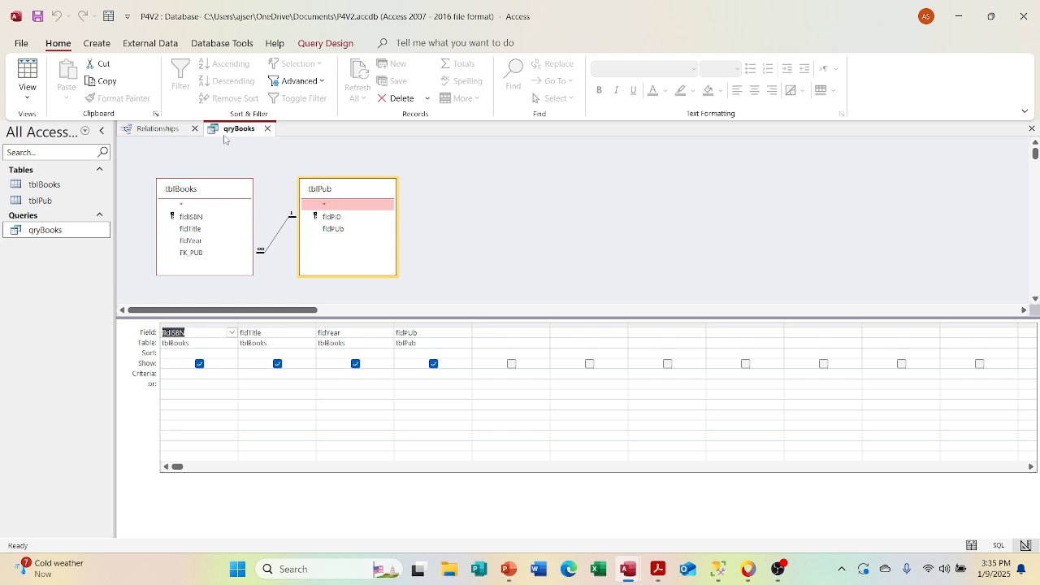
left_click(166, 129)
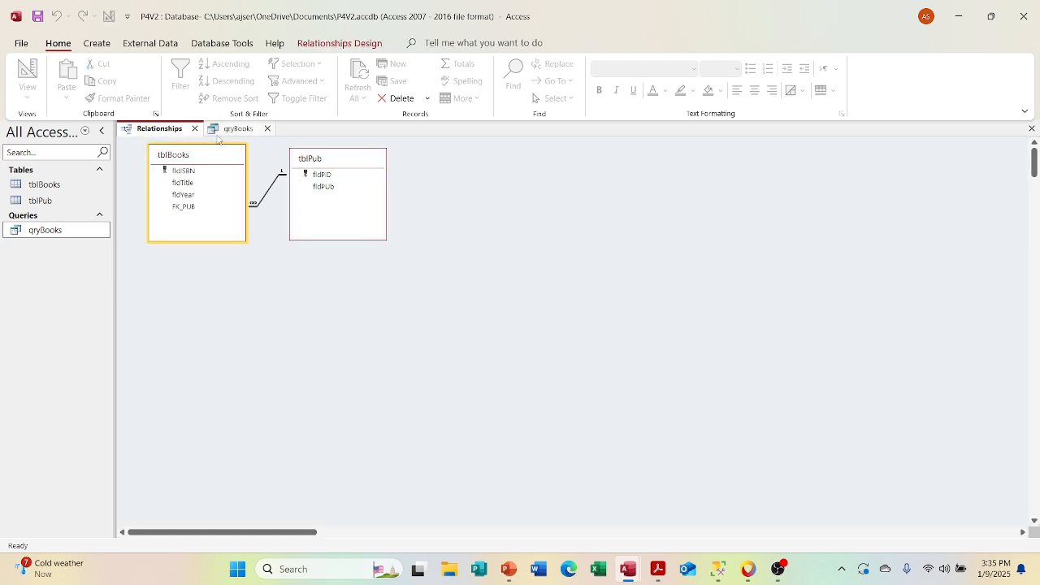
left_click(227, 132)
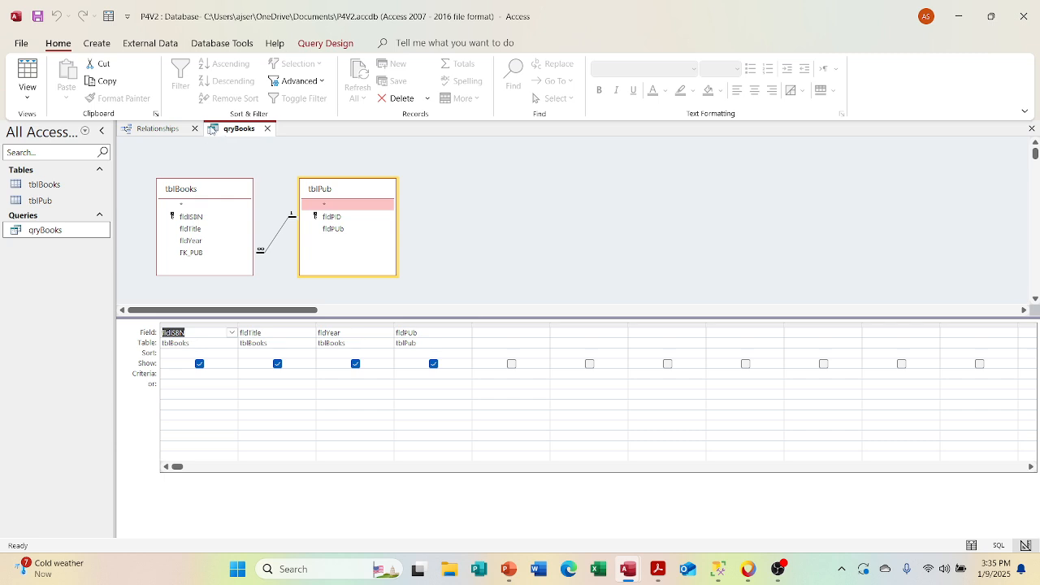
left_click(267, 129)
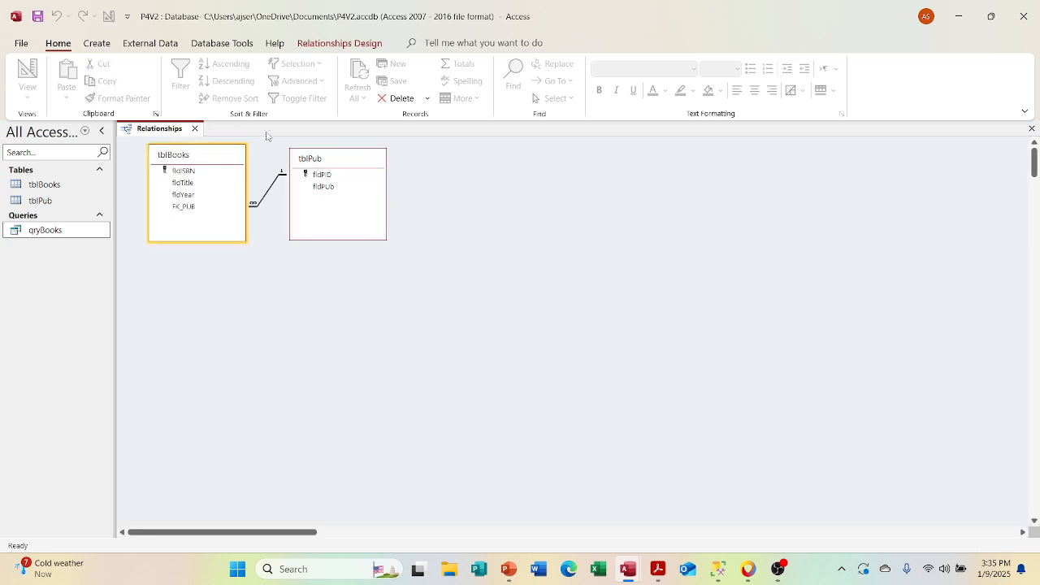
left_click(195, 128)
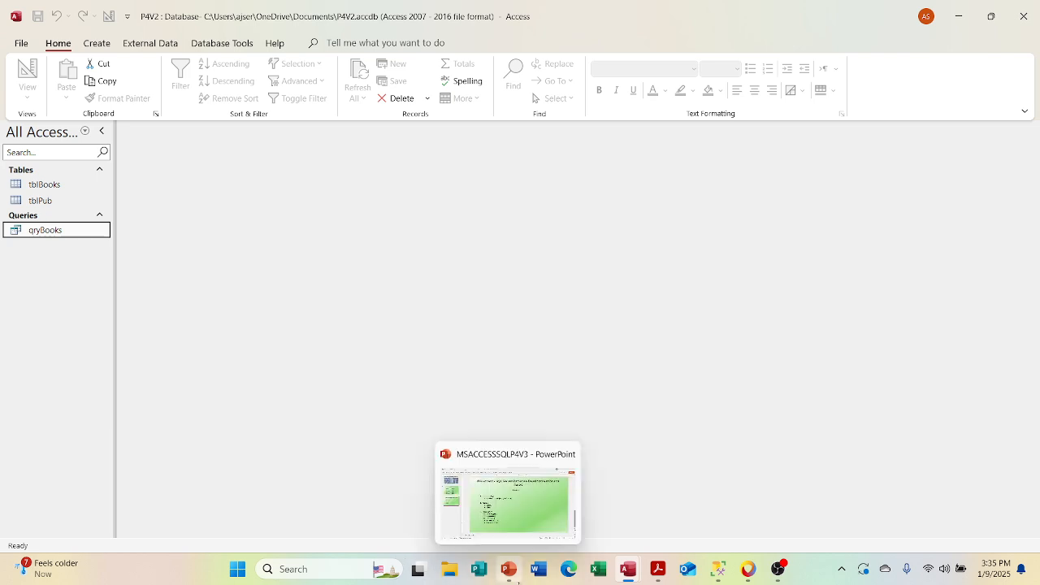
Step: Switch to PowerPoint to review the Tables outline slide, and return to the P4V2 database in Access
left_click(509, 568)
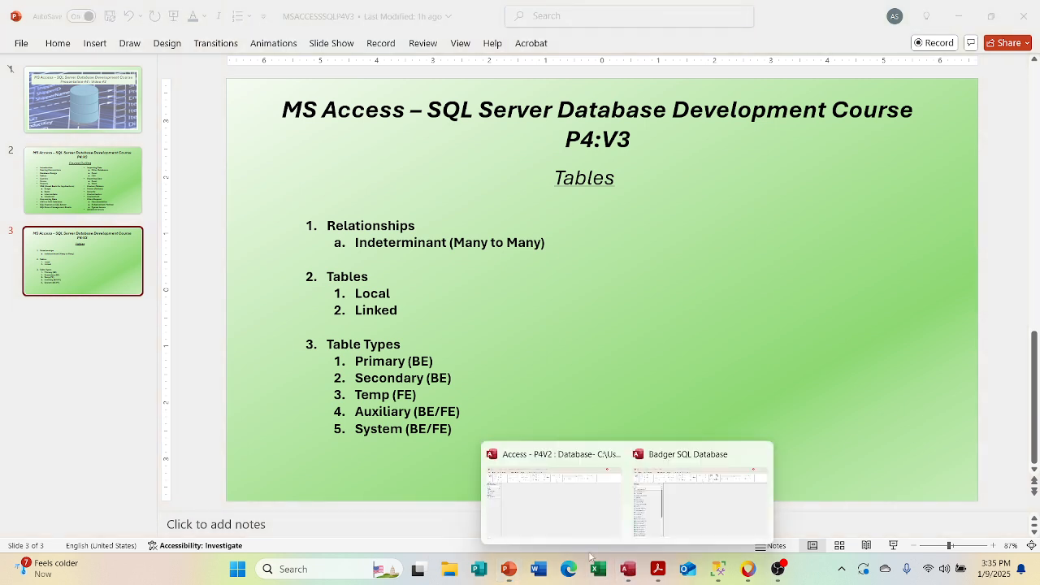
left_click(520, 504)
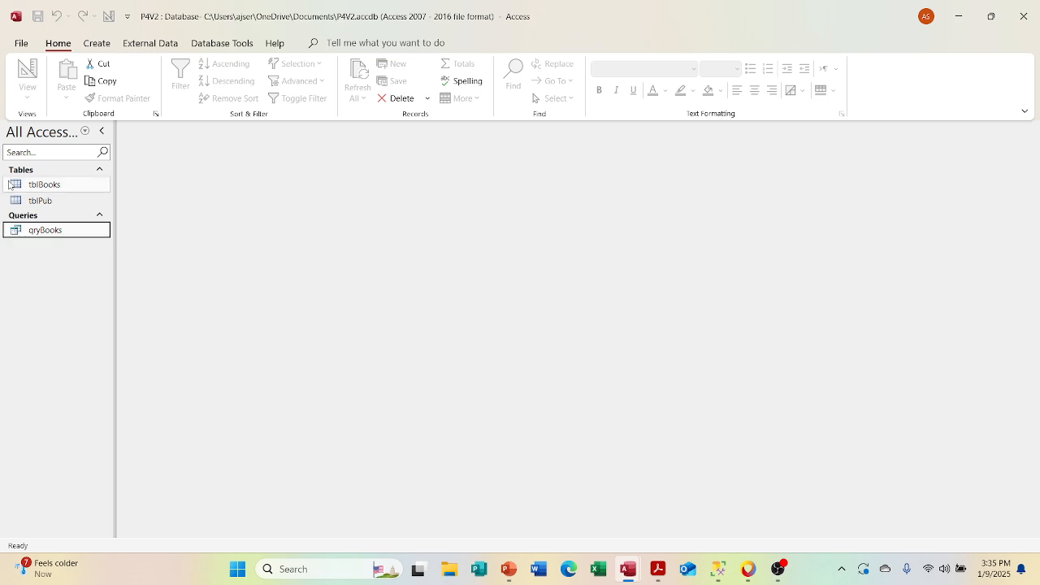
Step: Examine the fields and data types of tblBooks in Design View, and close the table
left_click(41, 184)
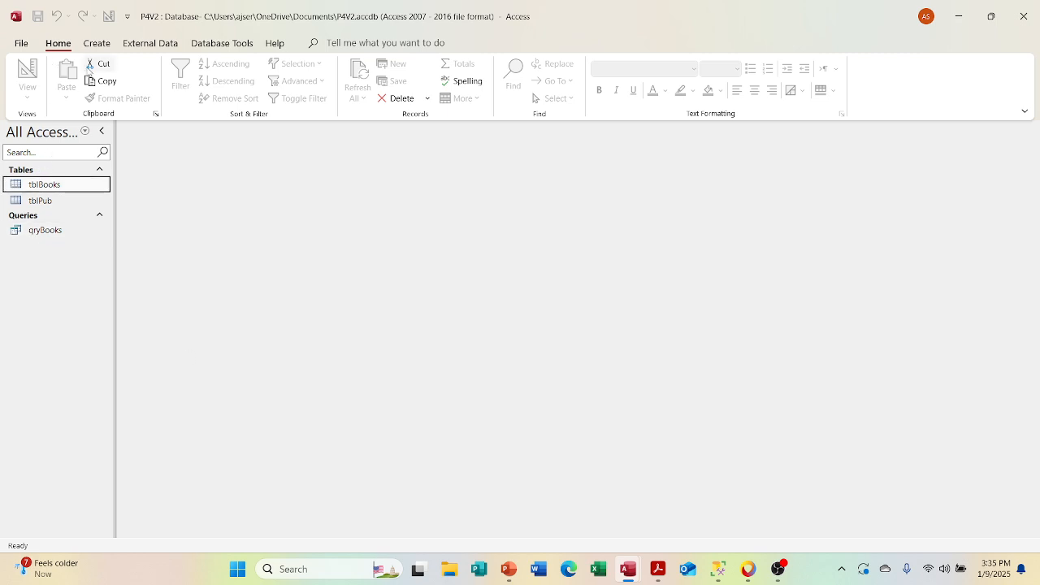
right_click(46, 186)
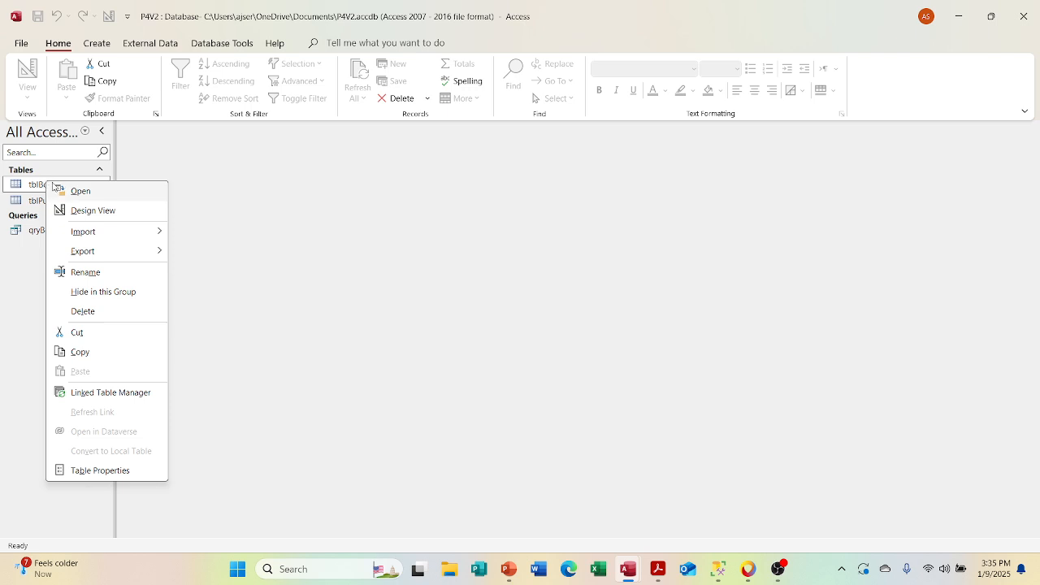
left_click(79, 211)
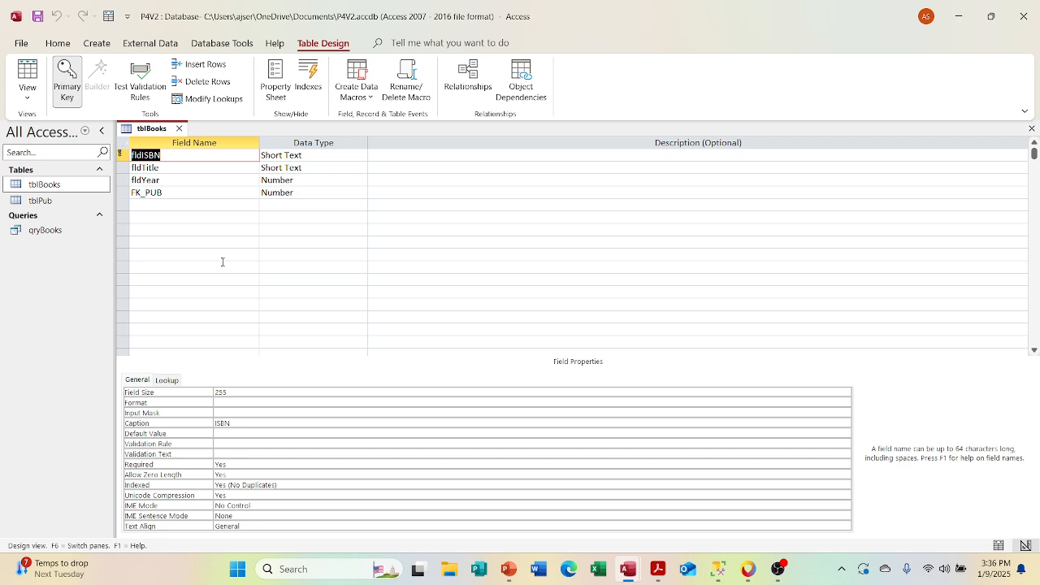
left_click(178, 128)
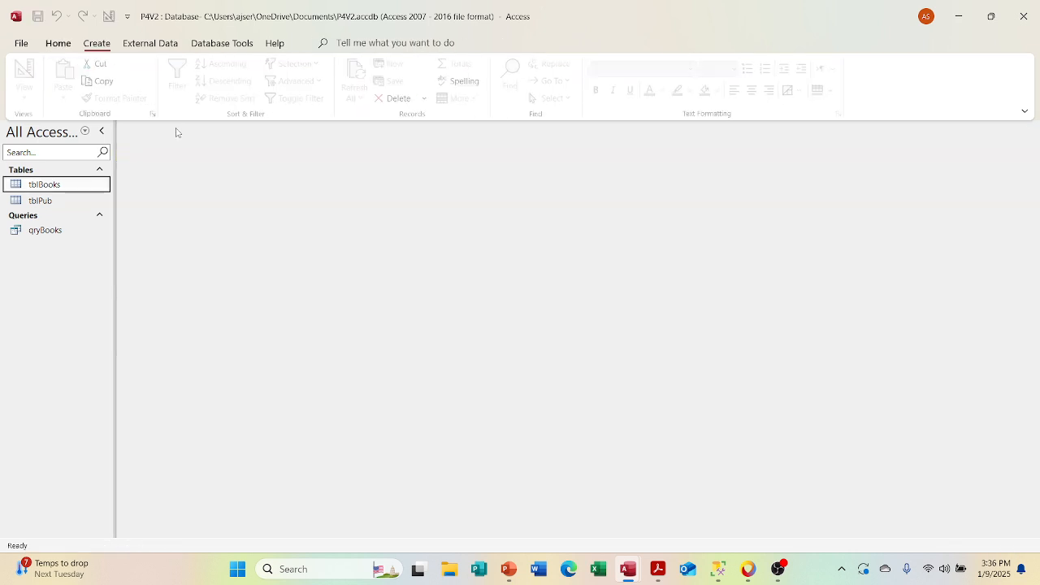
Step: Create a new table in Design View and add a field named fldAID with the AutoNumber data type
left_click(97, 43)
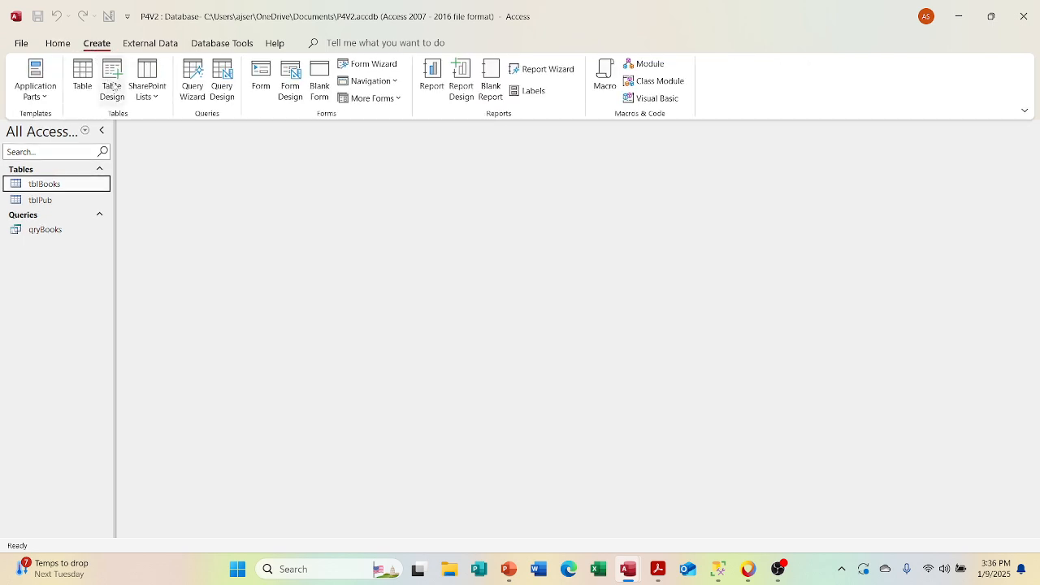
left_click(114, 86)
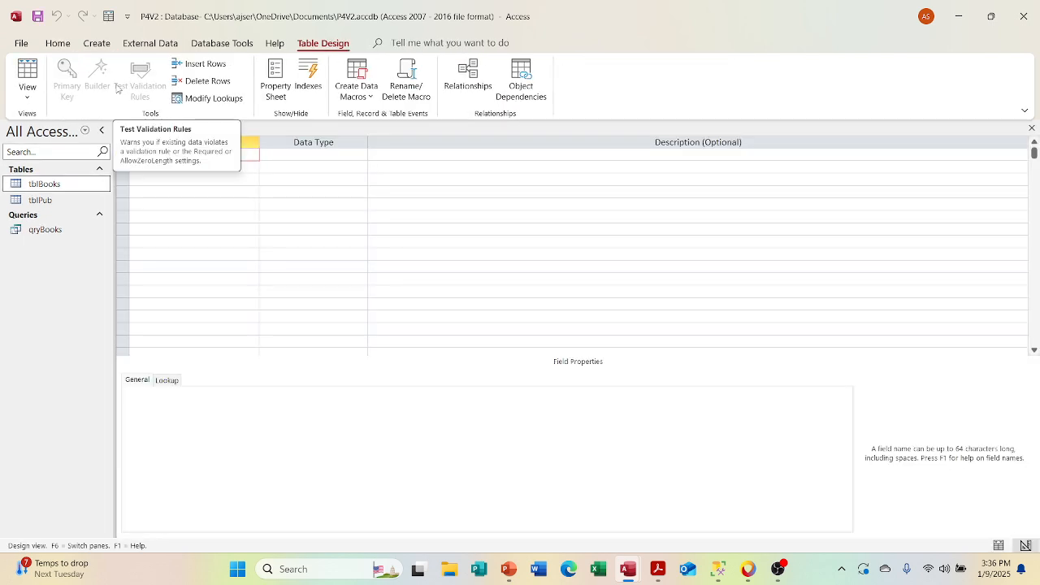
type("fldAID")
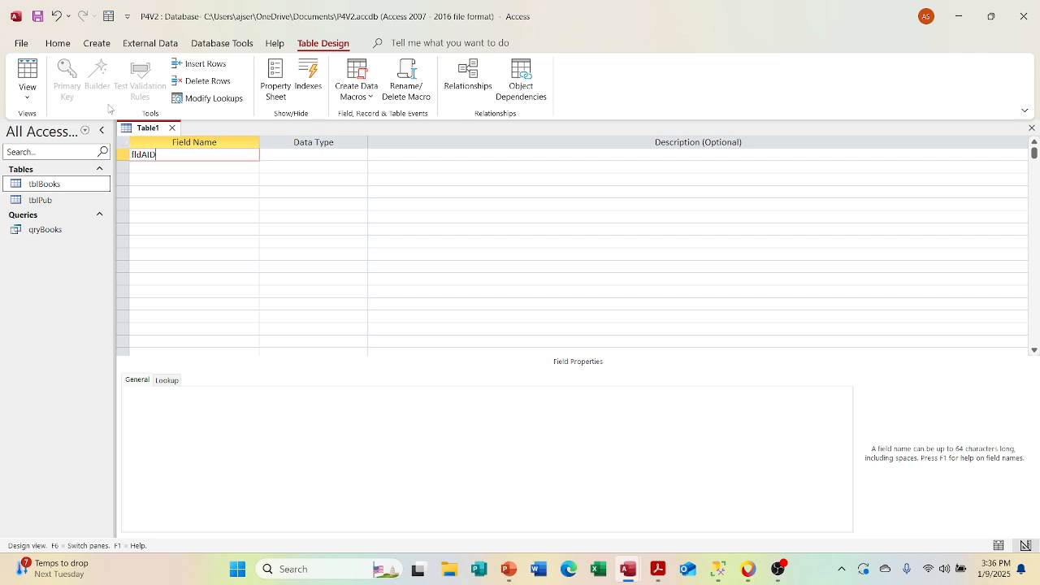
key("Tab")
type("a")
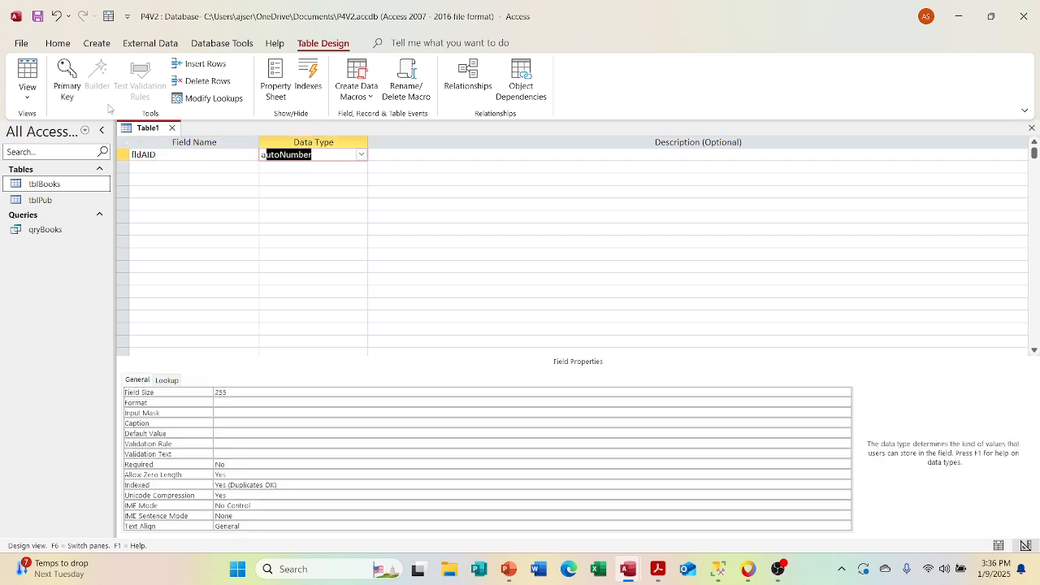
key("Tab")
key("Tab")
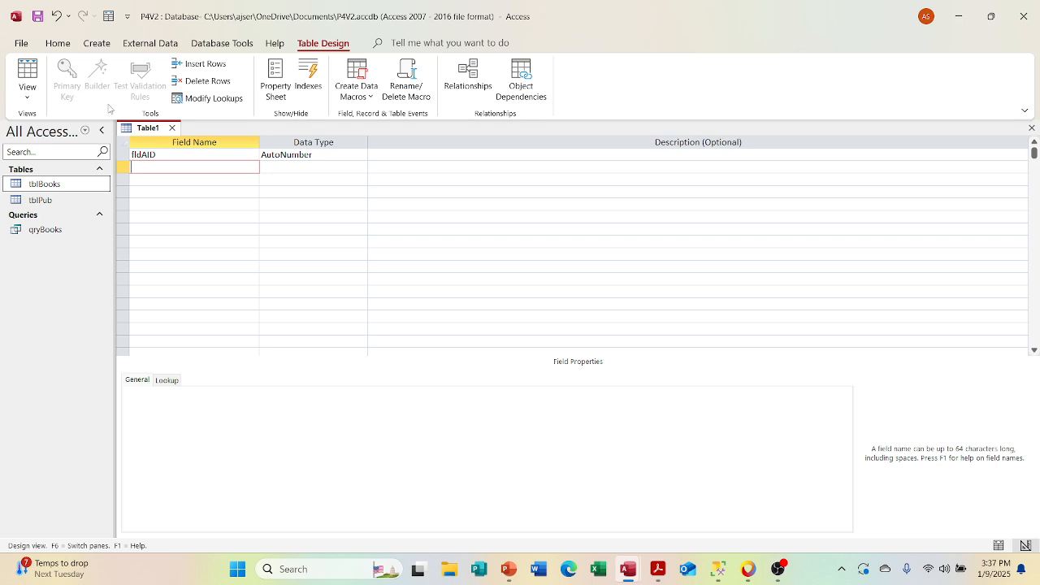
Step: Add a second field named fldAuthor with the Short Text data type to the new table
type("fldAuthor")
key("Tab")
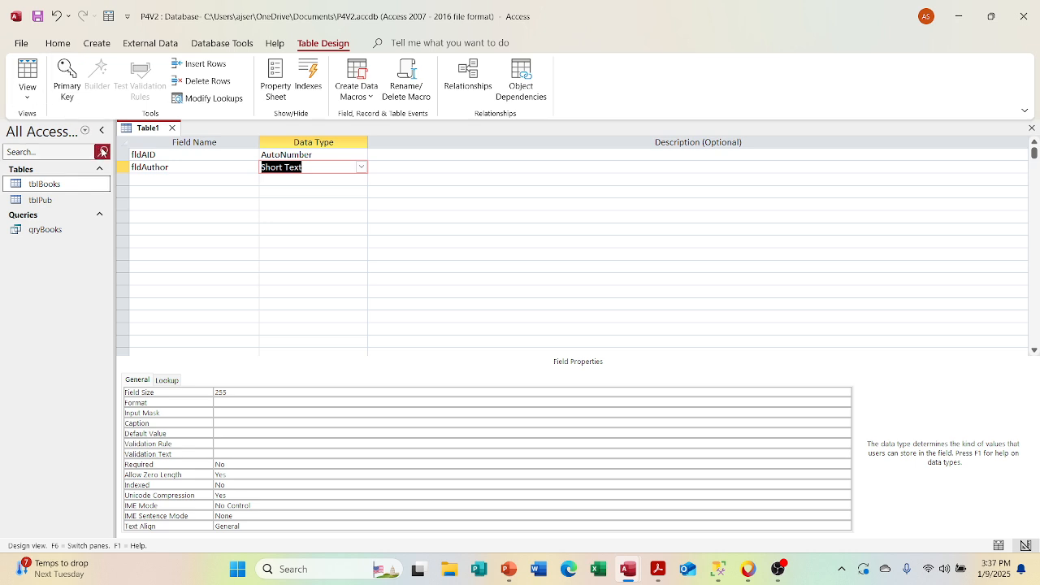
Step: Set fldAID as the new table's primary key and check its Indexed property
left_click(123, 161)
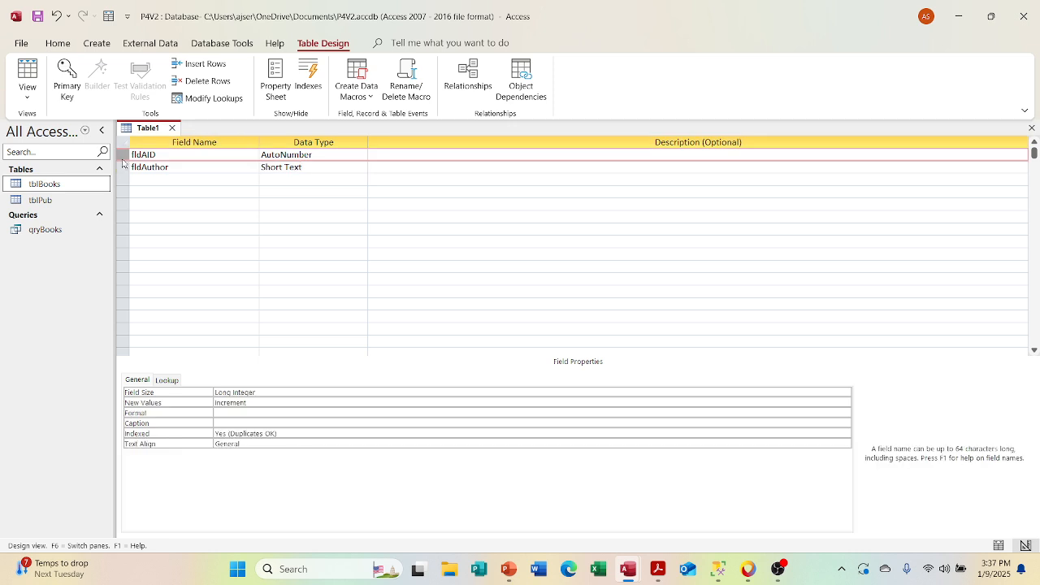
left_click(67, 91)
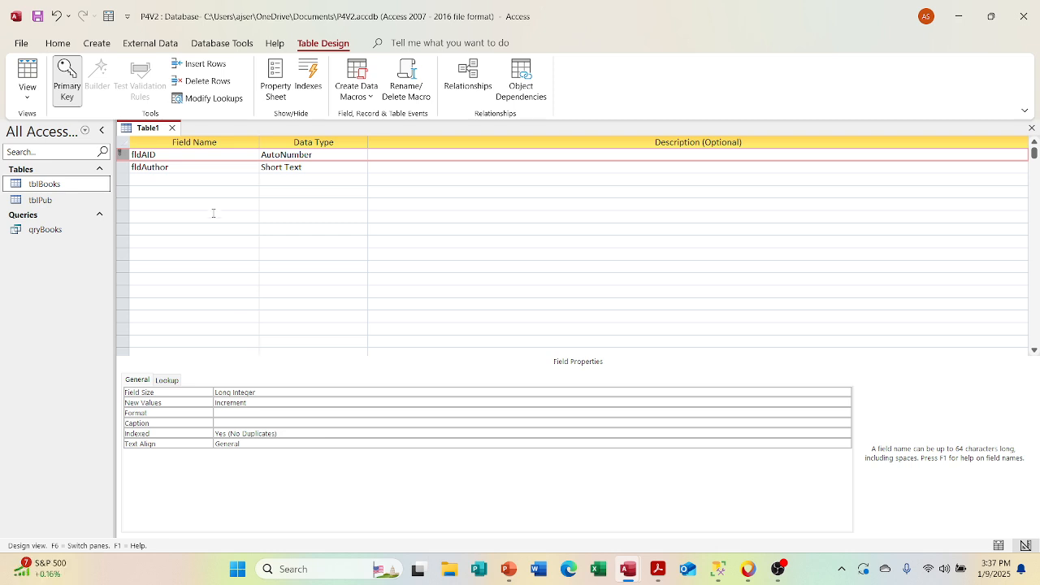
left_click(184, 153)
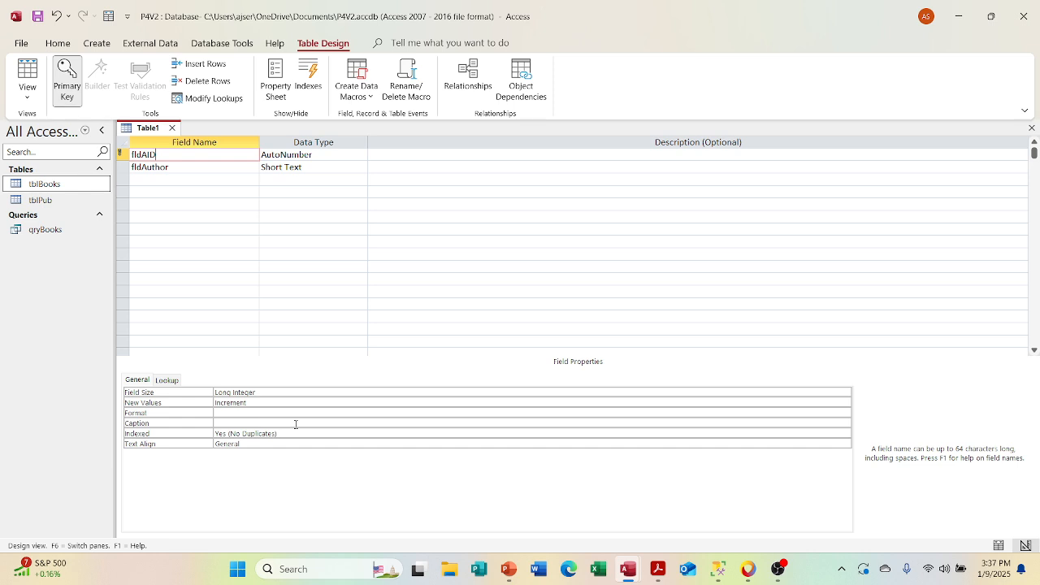
left_click(290, 433)
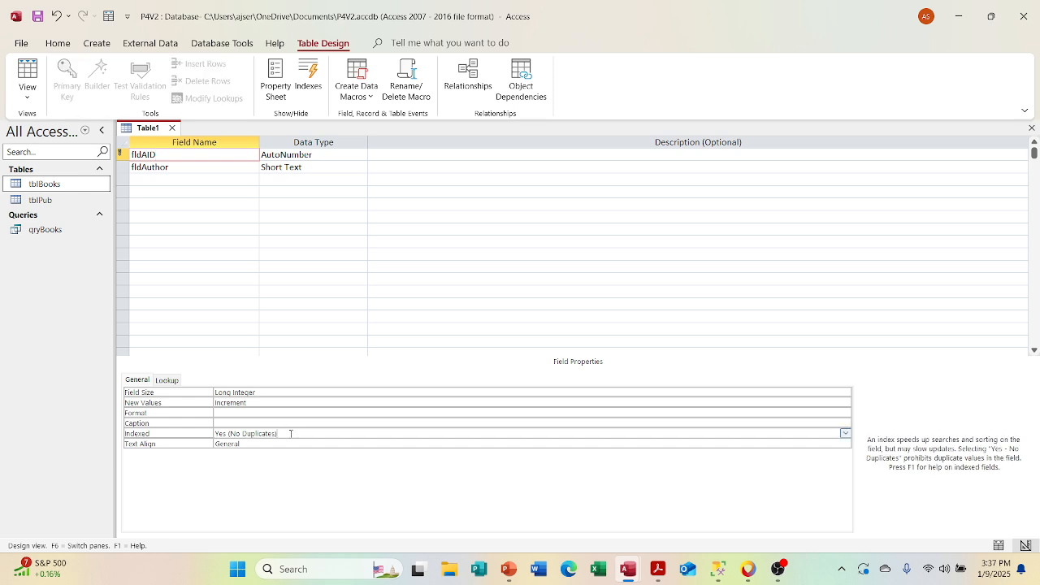
left_click(174, 166)
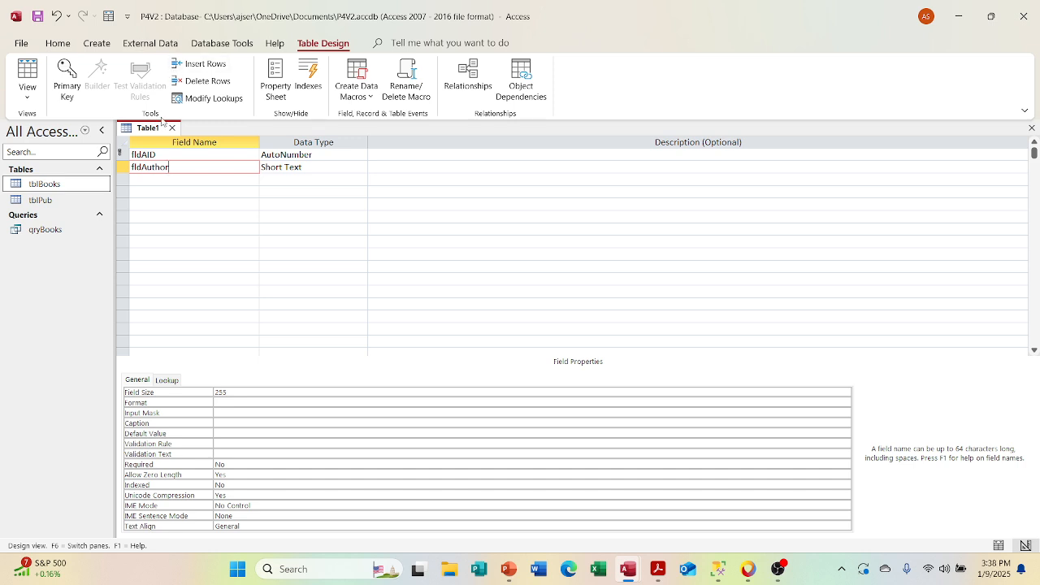
Step: Close the new table and save it as tblAuthors
left_click(171, 128)
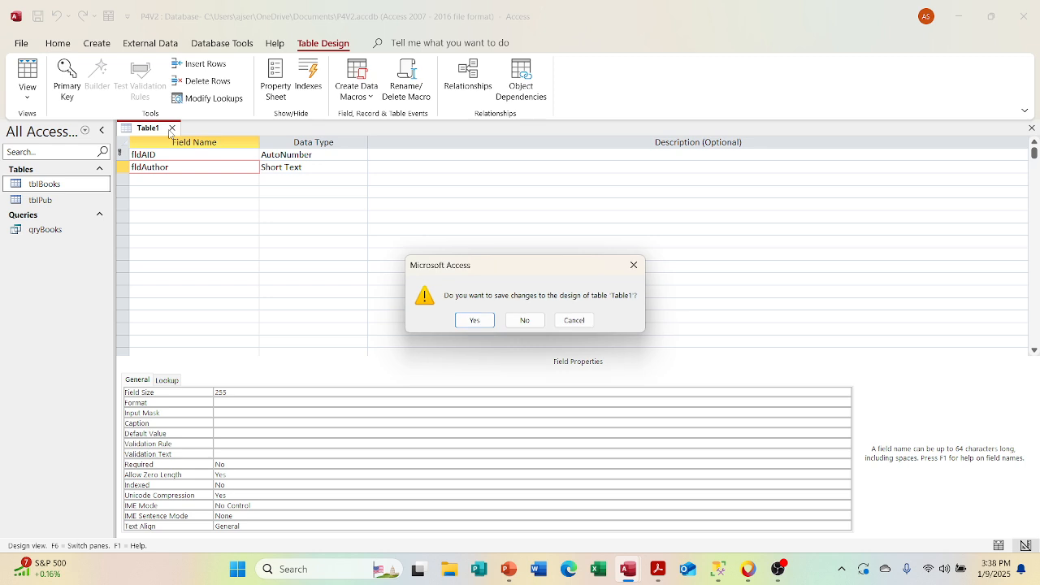
left_click(475, 318)
type("fld")
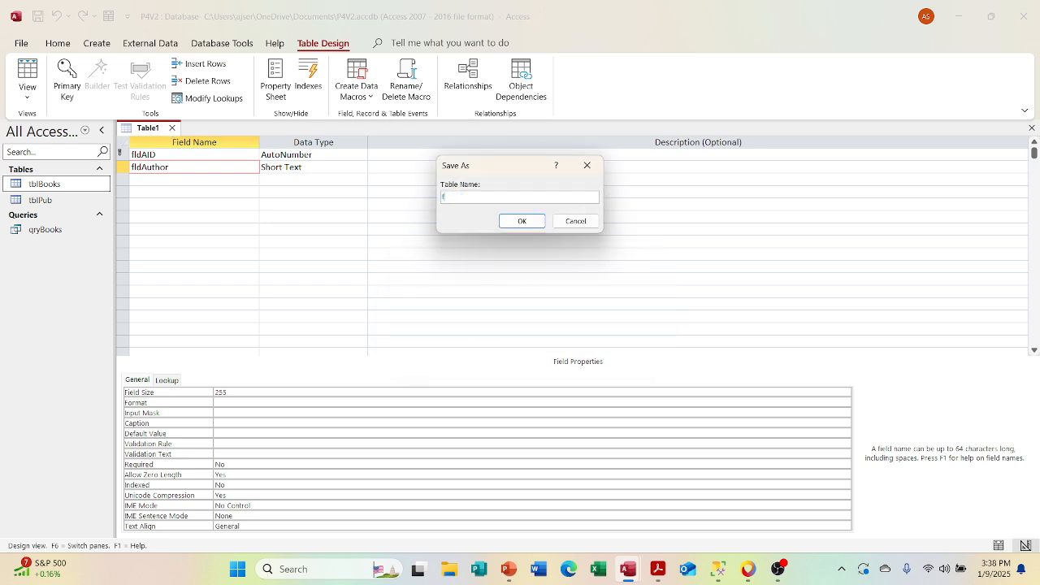
key("BackSpace")
key("BackSpace")
type("tblAuthors")
left_click(513, 223)
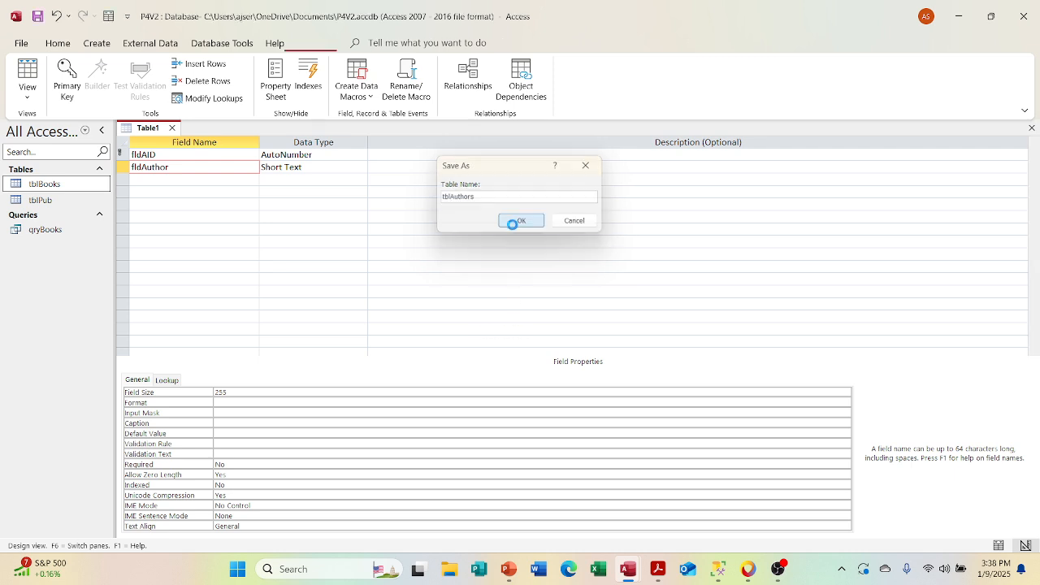
Step: Add tblAuthors to the Relationships layout below tblBooks, then save and close the layout
left_click(209, 44)
left_click(181, 77)
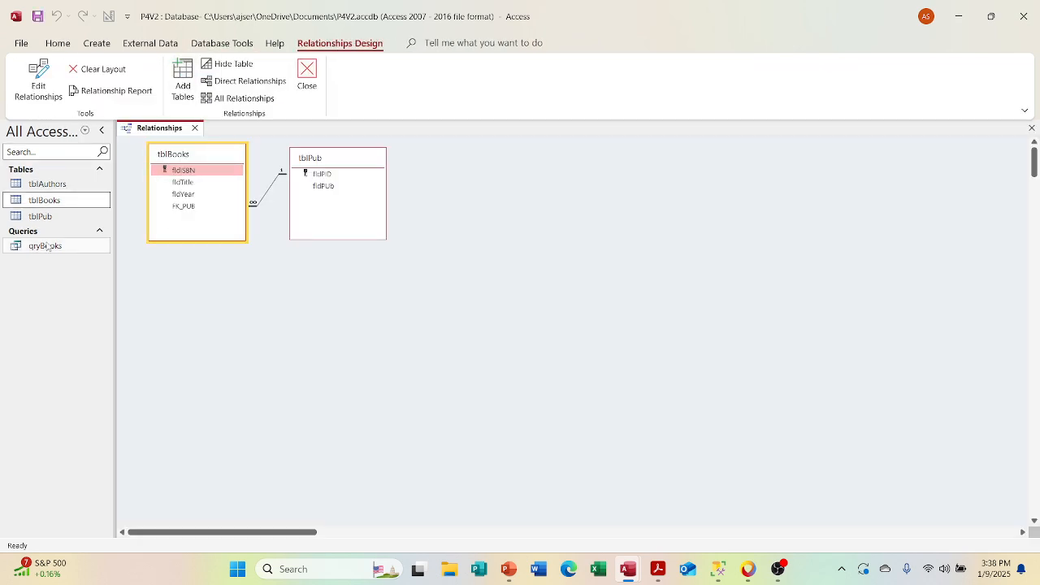
double_click(49, 185)
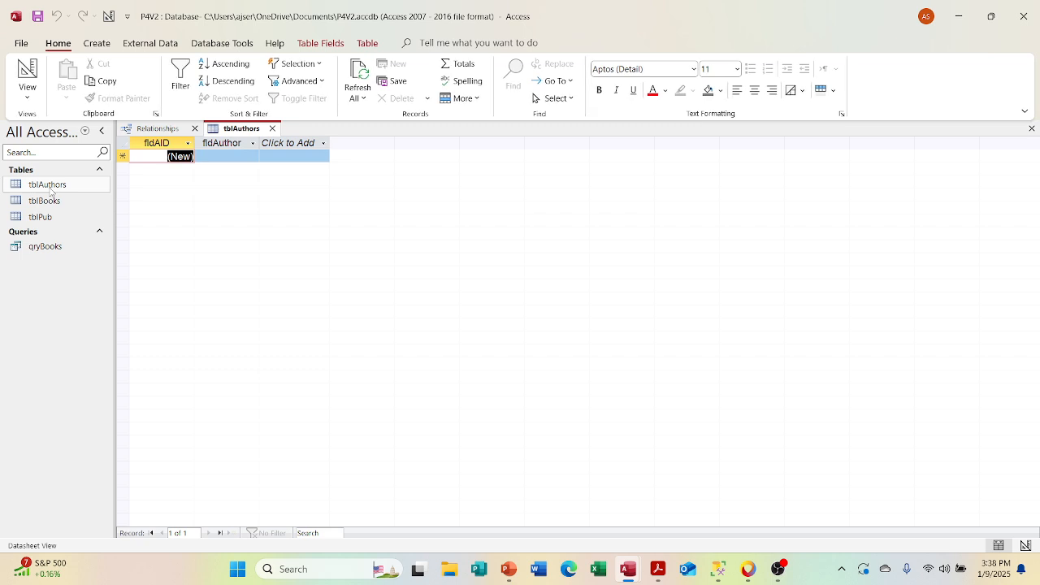
left_click(270, 129)
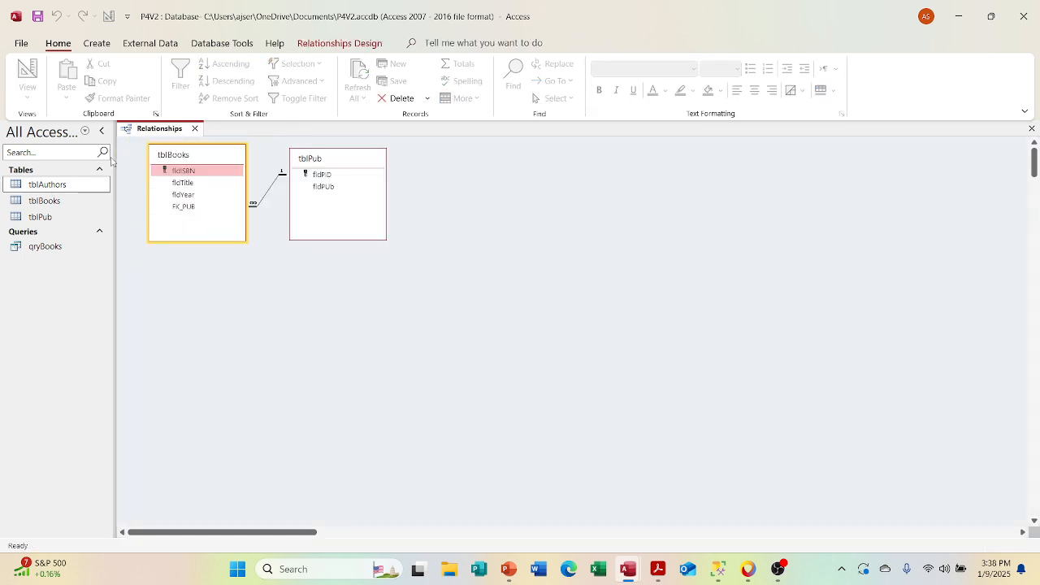
left_click_drag(47, 185, 165, 310)
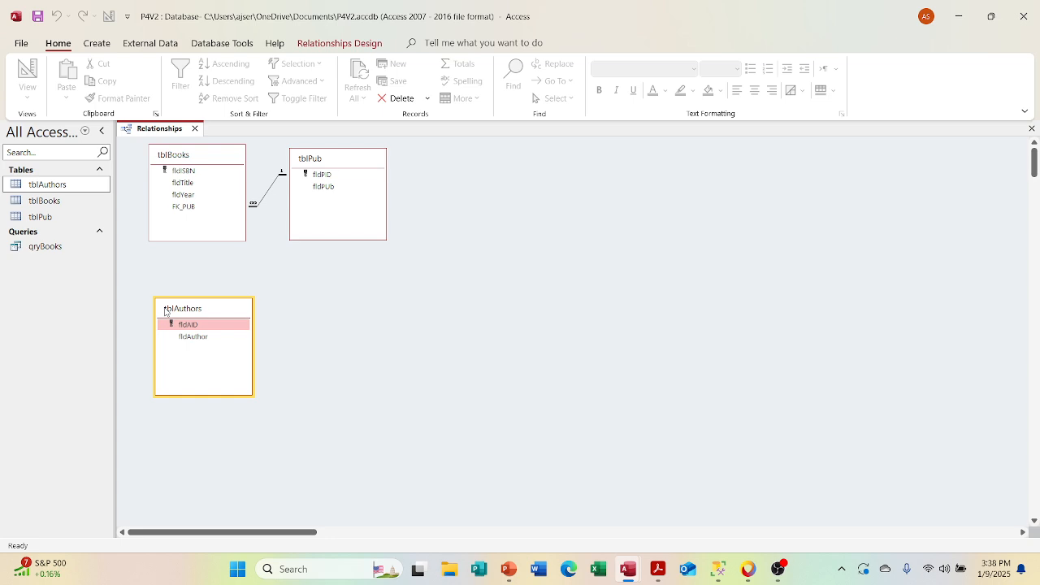
left_click_drag(165, 311, 161, 299)
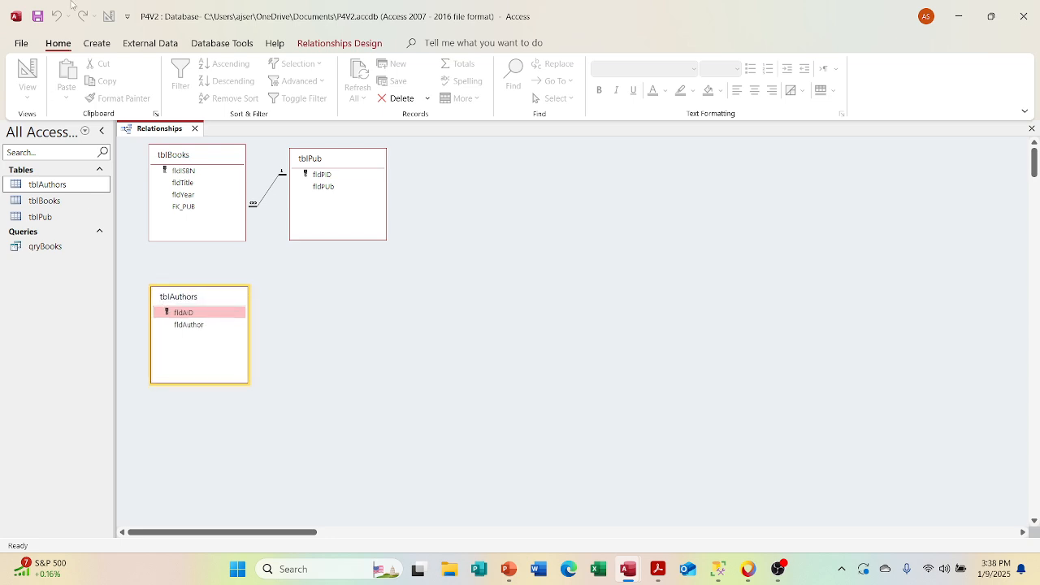
left_click(38, 16)
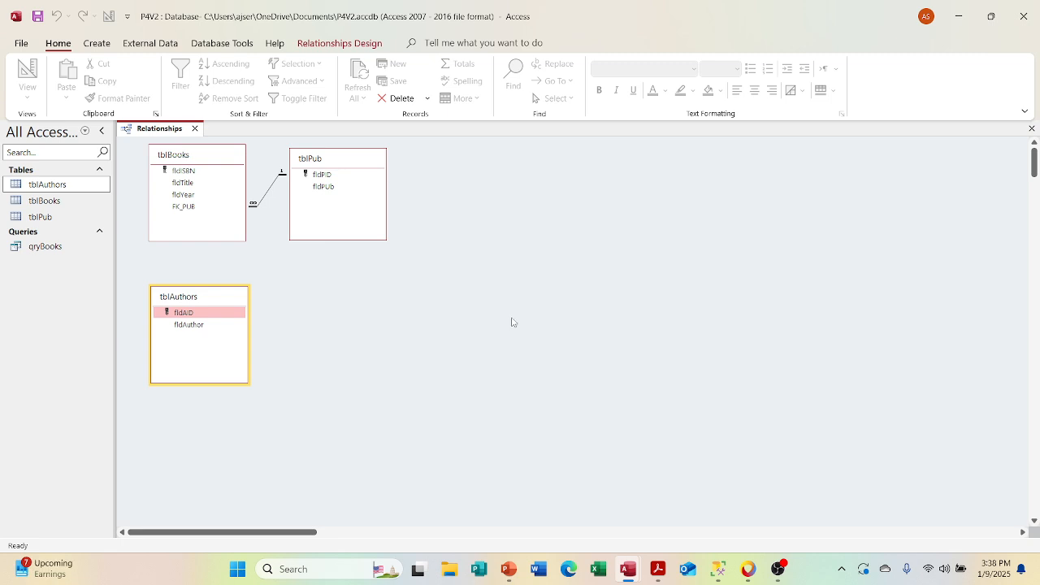
left_click(195, 129)
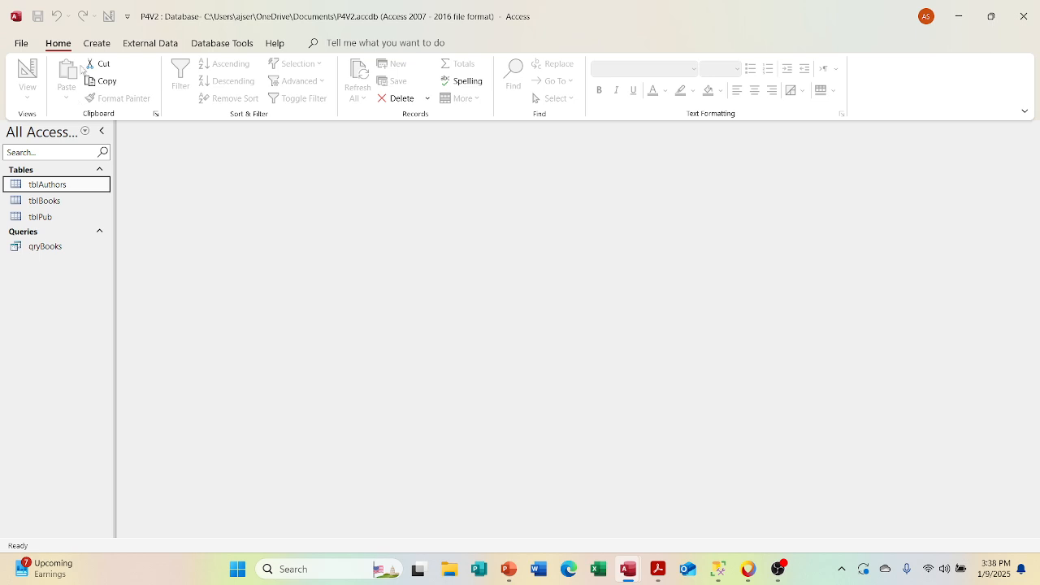
Step: Create another table in Design View with a first field named FK_ISBN of the Number data type
left_click(97, 43)
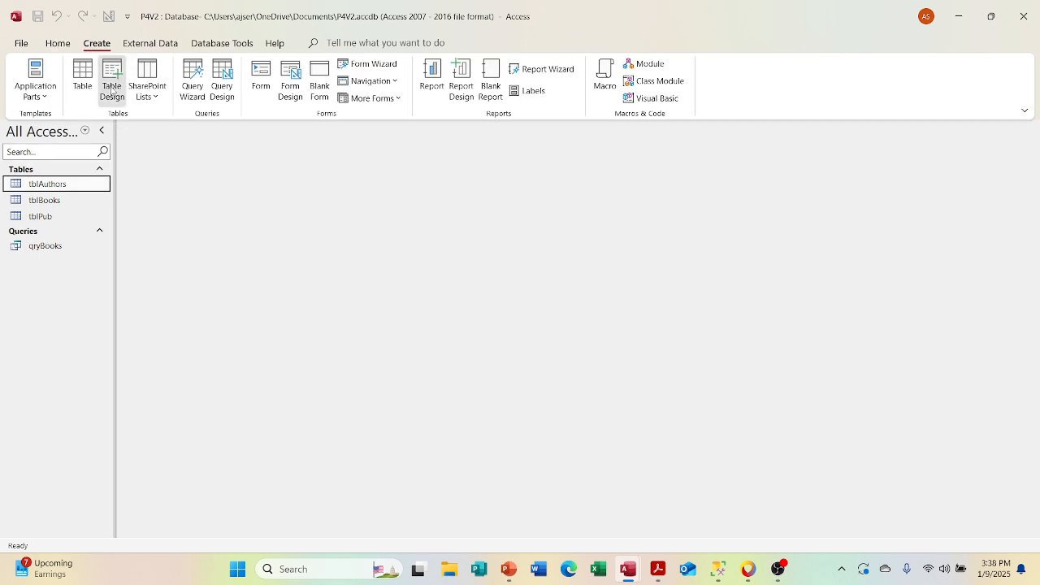
left_click(112, 87)
left_click(203, 290)
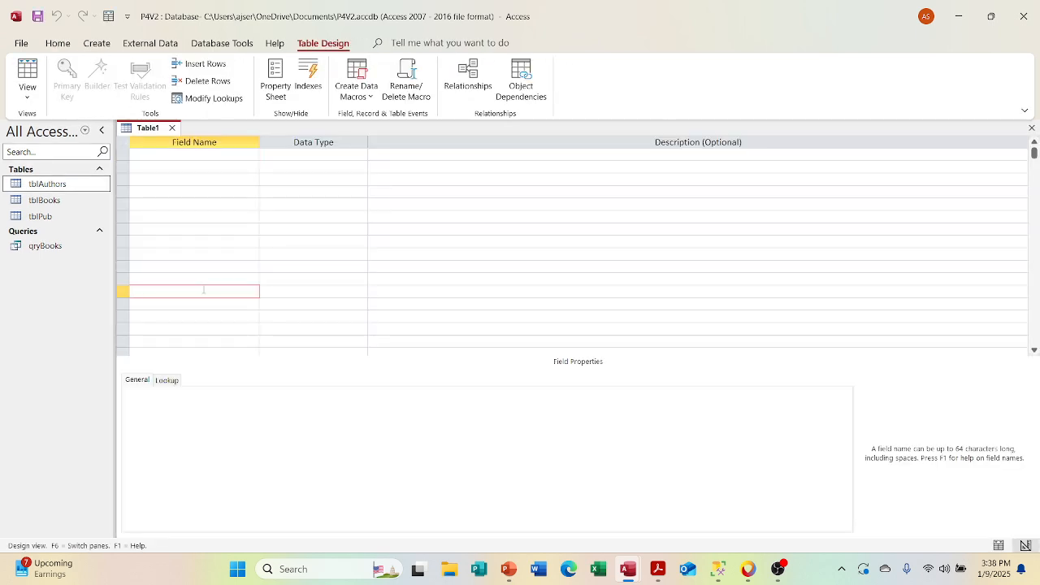
type("FK")
key("BackSpace")
key("BackSpace")
left_click(140, 155)
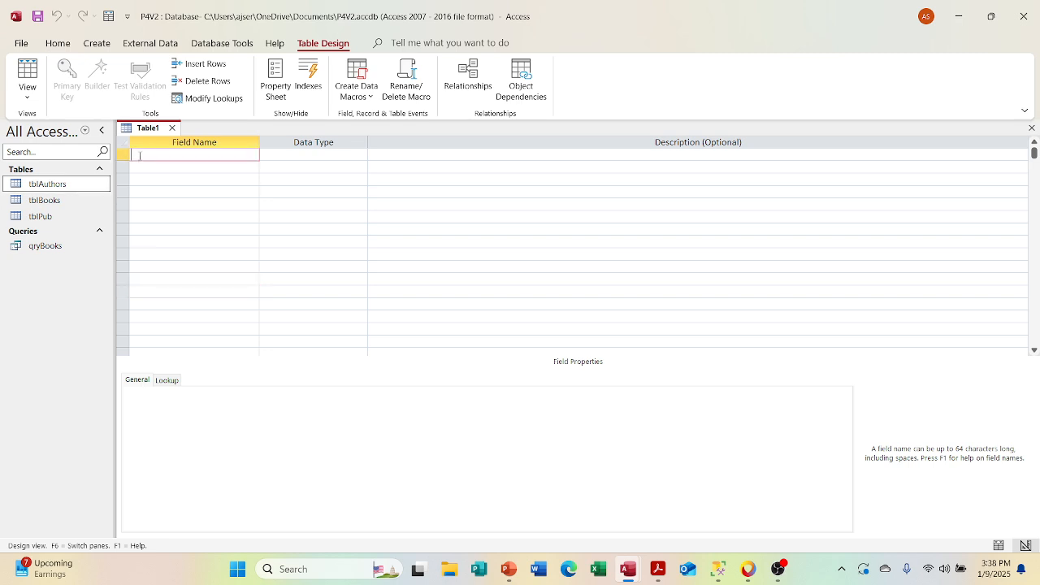
type("FK_ISBN")
key("Tab")
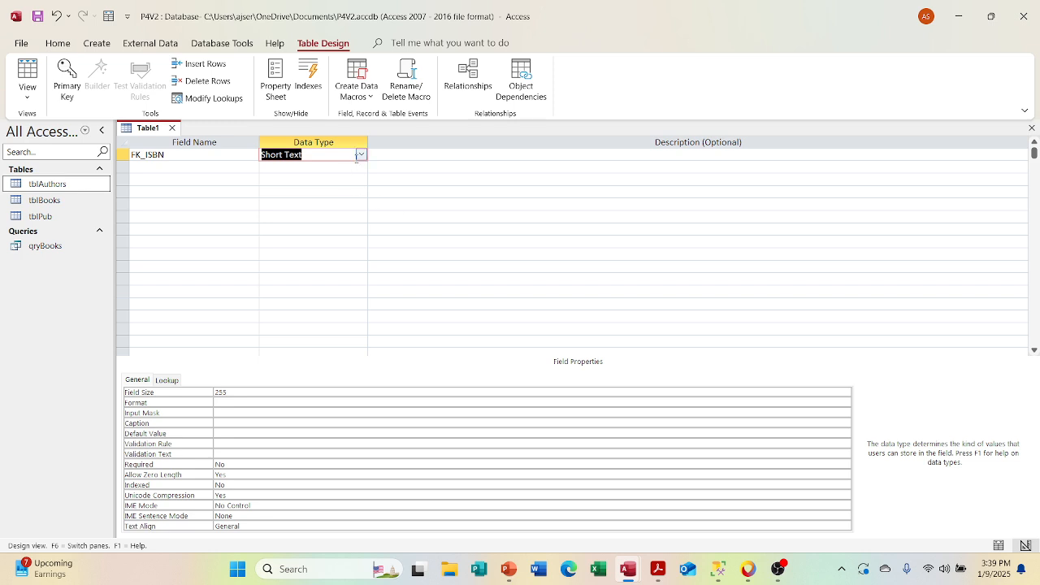
type("number")
Step: Add a second field named FK_AID with the Number data type below FK_ISBN
left_click(158, 167)
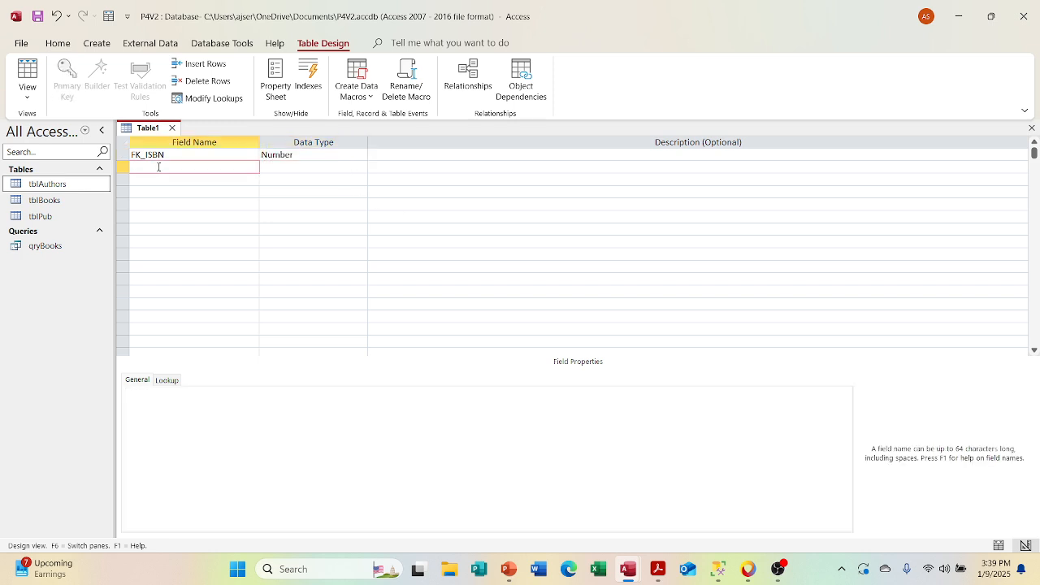
type("FK_AID")
key("Tab")
type("n")
key("Tab")
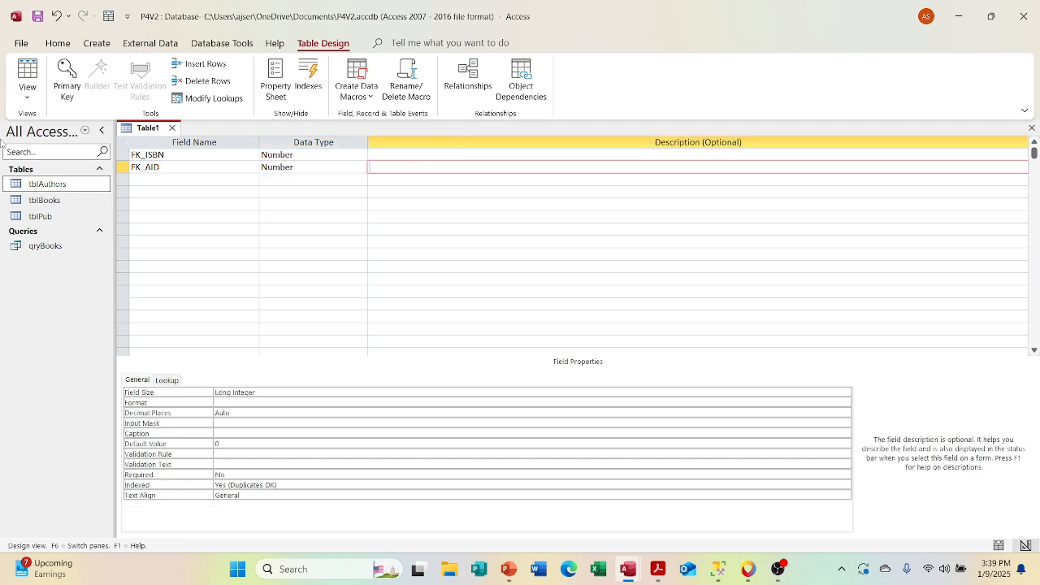
Step: Close the table and save it as tblBooksAuthors, declining to create a primary key
left_click(172, 128)
left_click(467, 319)
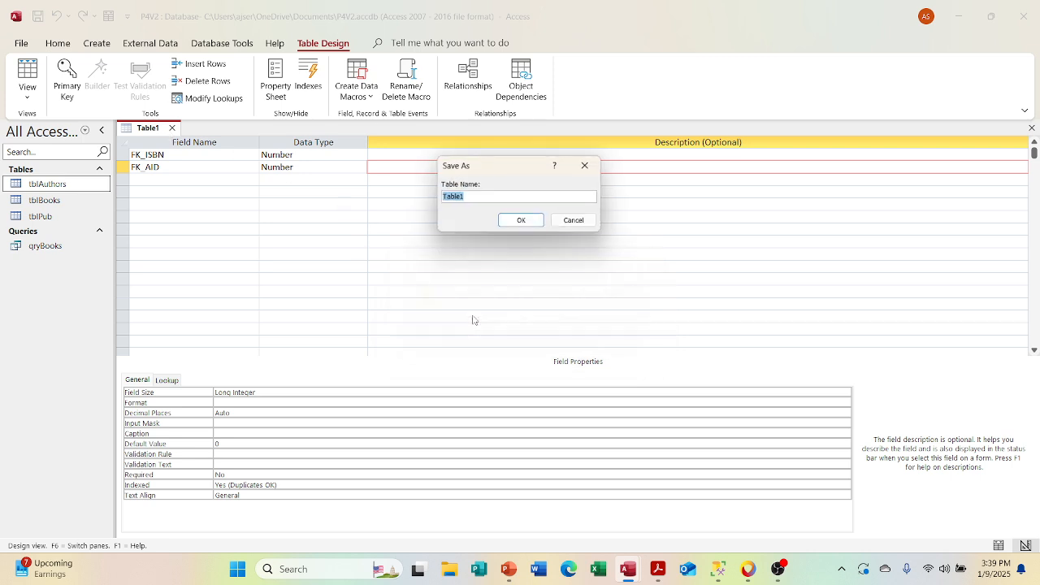
type("tbl")
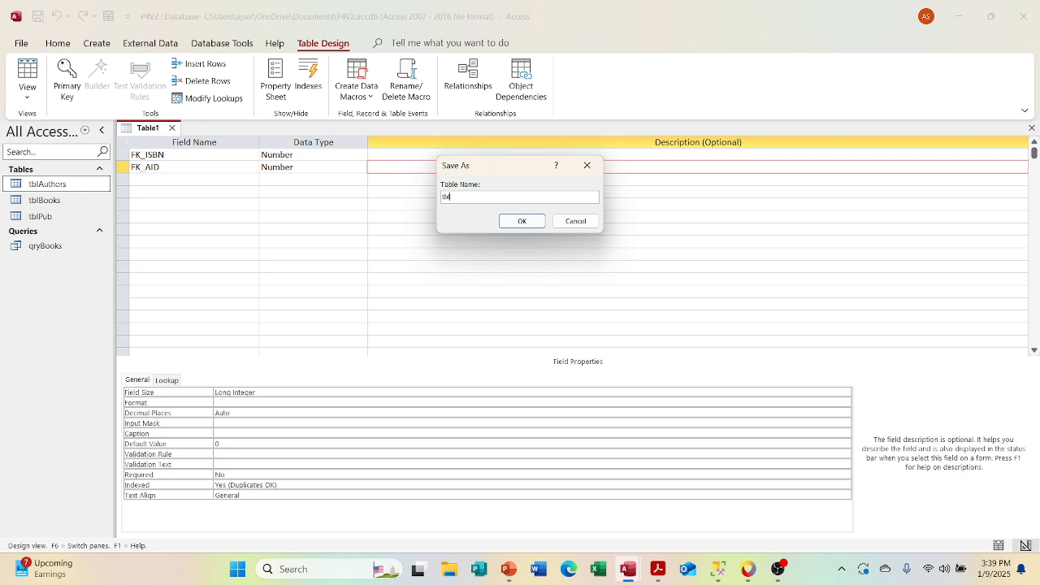
type("BooksAuthors")
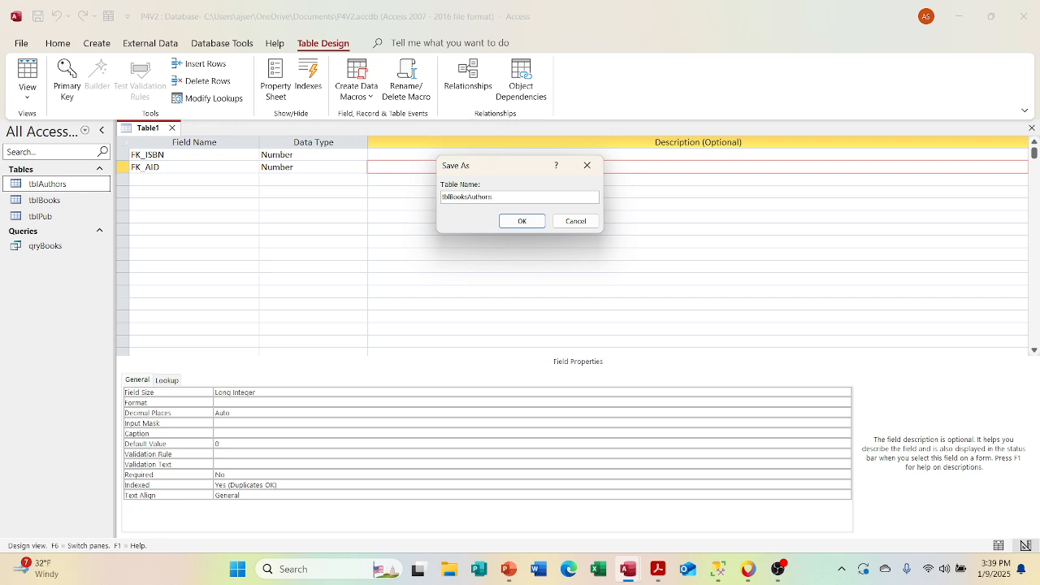
key("Return")
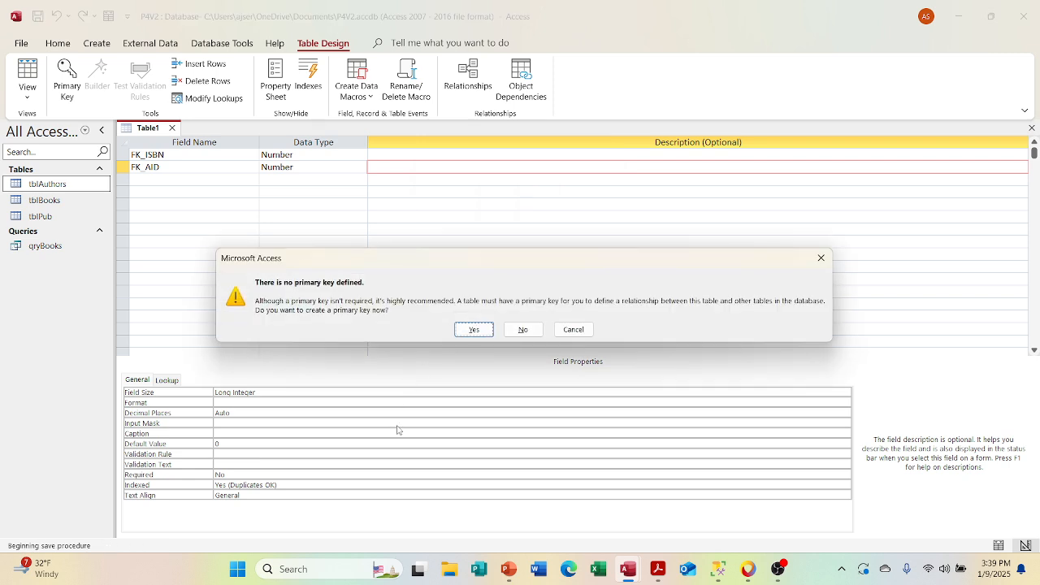
left_click(518, 331)
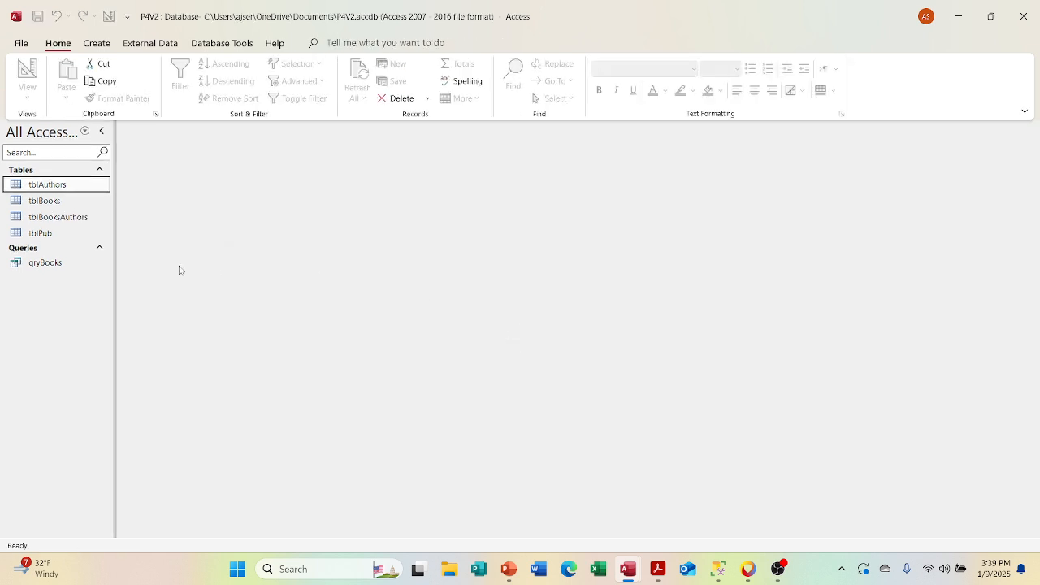
Step: Open tblBooksAuthors in Datasheet View to check its fields, and close it
left_click(75, 218)
double_click(76, 217)
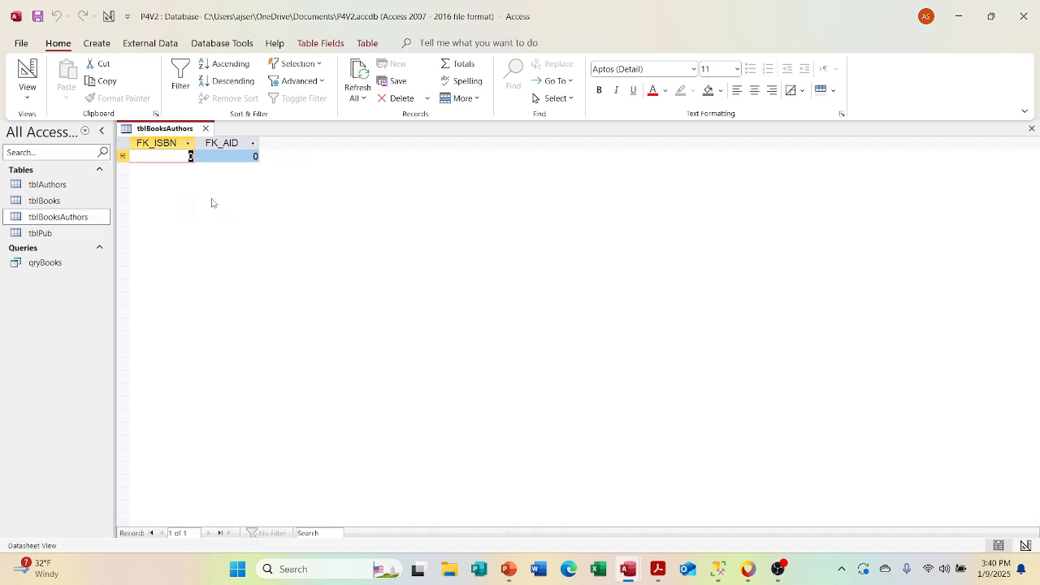
left_click(206, 128)
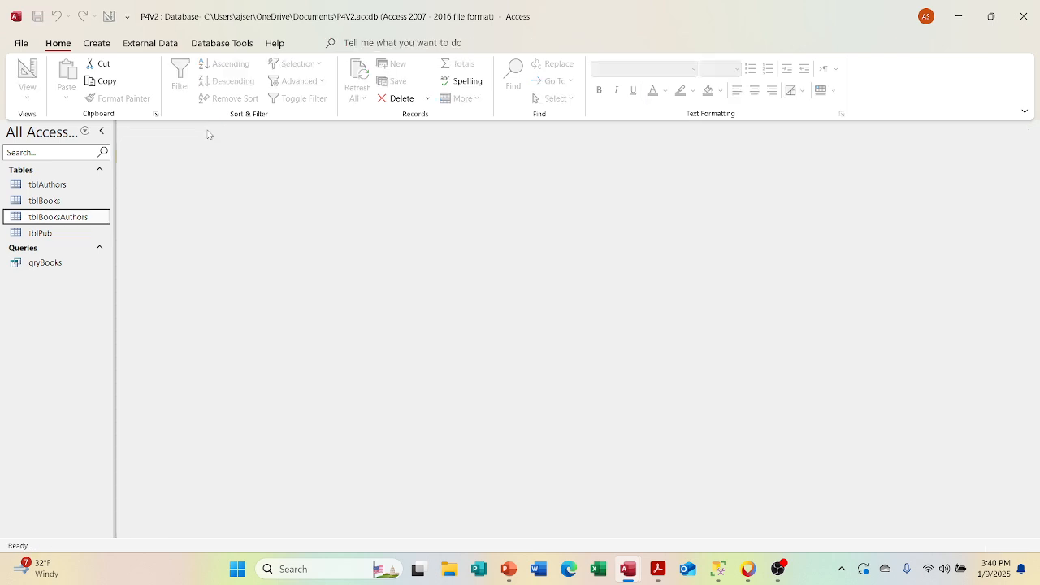
Step: Open the Relationships layout and place tblBooksAuthors beside tblAuthors, below tblPub
left_click(213, 45)
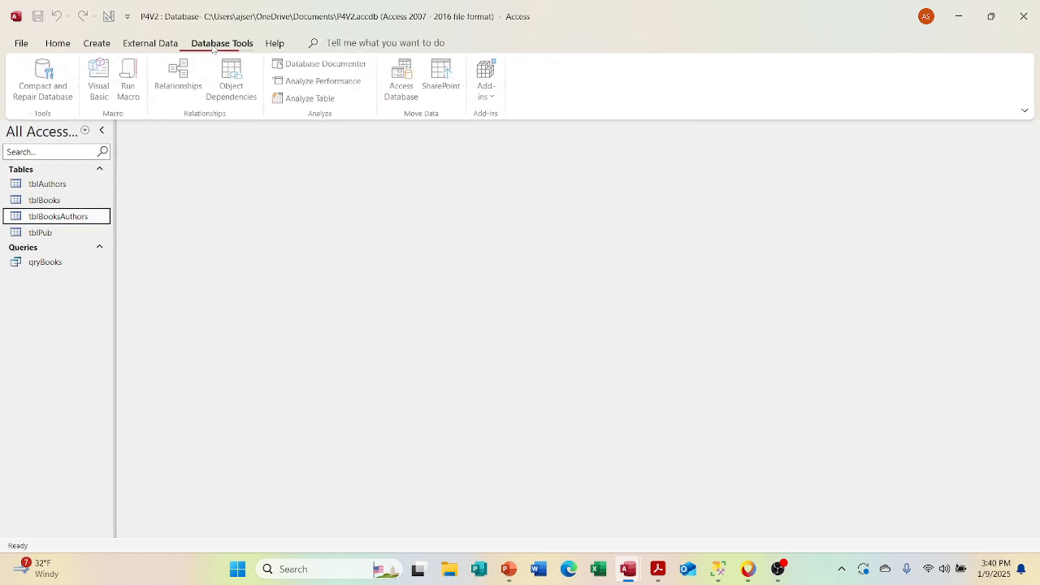
left_click(175, 79)
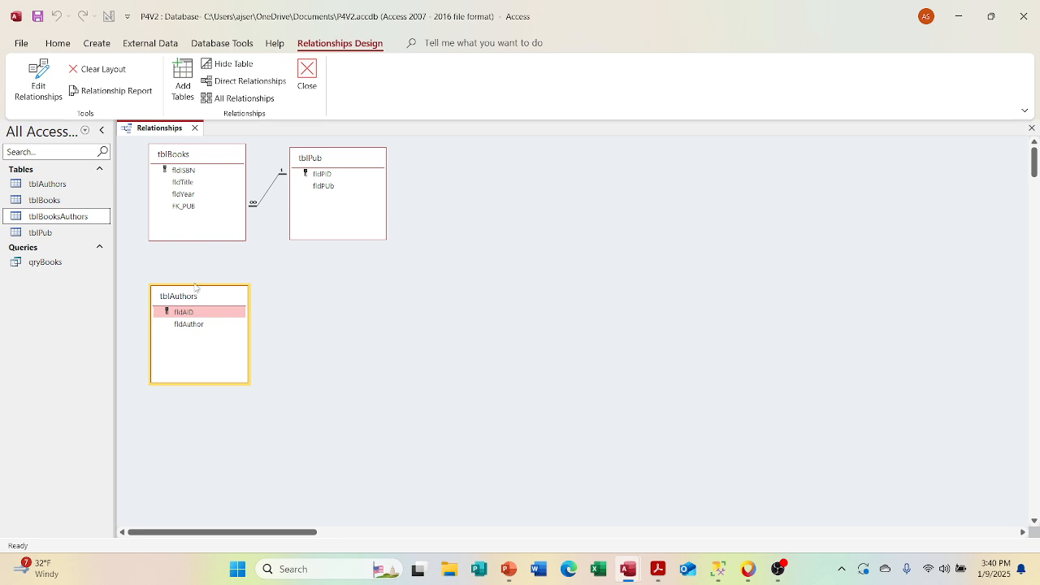
left_click_drag(61, 216, 337, 317)
right_click(309, 302)
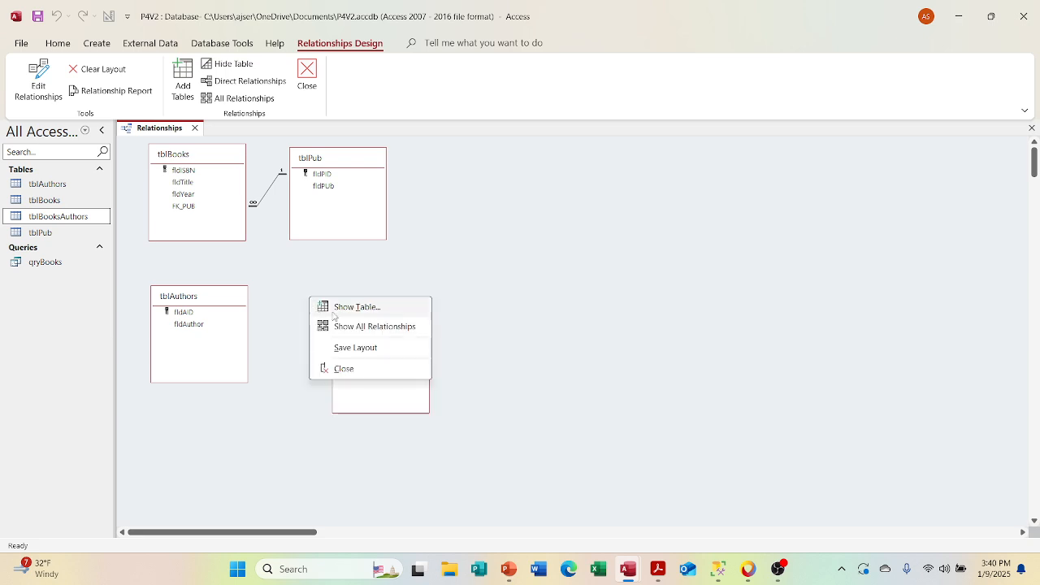
key("Escape")
left_click(395, 318)
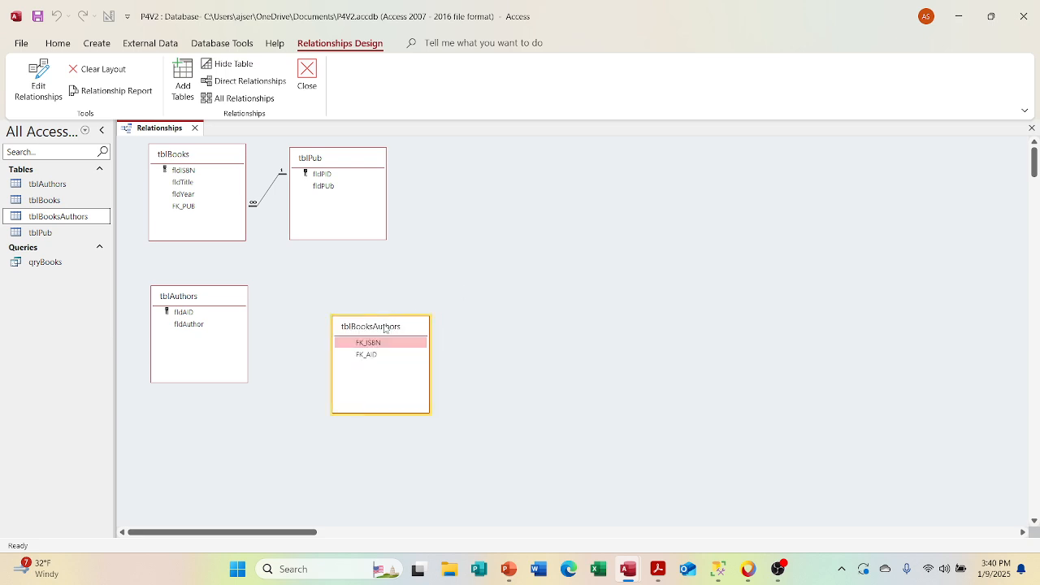
left_click_drag(390, 322, 351, 301)
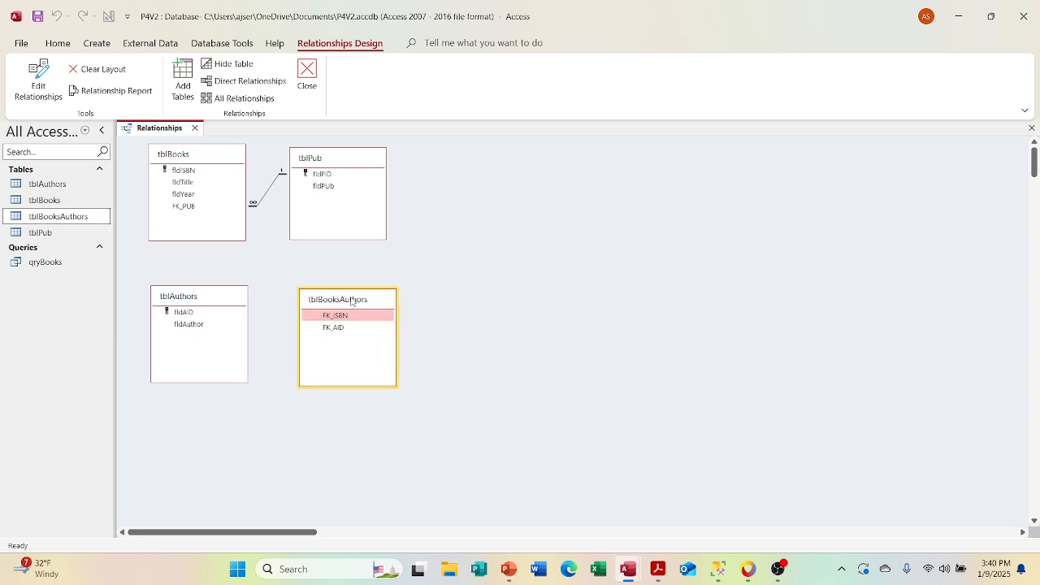
Step: Try to relate fldISBN in tblBooks to FK_ISBN in tblBooksAuthors with referential integrity, cascade update and cascade delete
left_click_drag(195, 171, 326, 318)
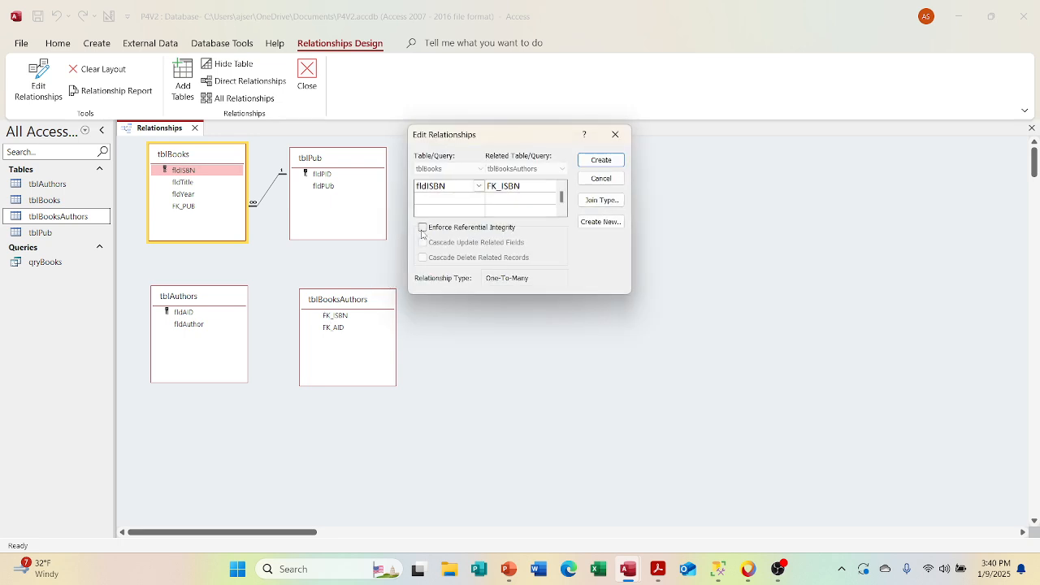
left_click(422, 227)
left_click(423, 243)
left_click(423, 258)
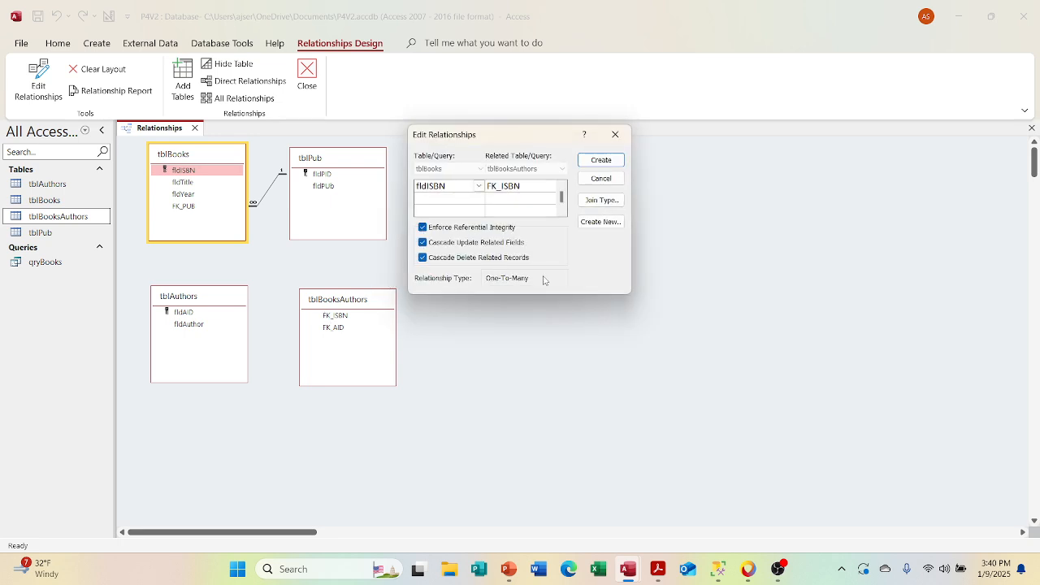
left_click(599, 161)
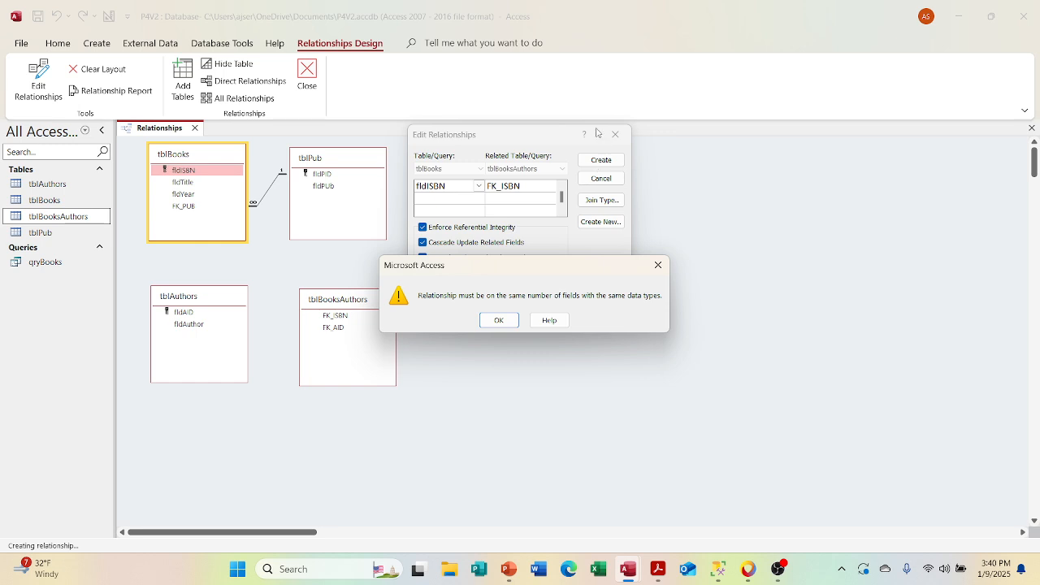
left_click(507, 321)
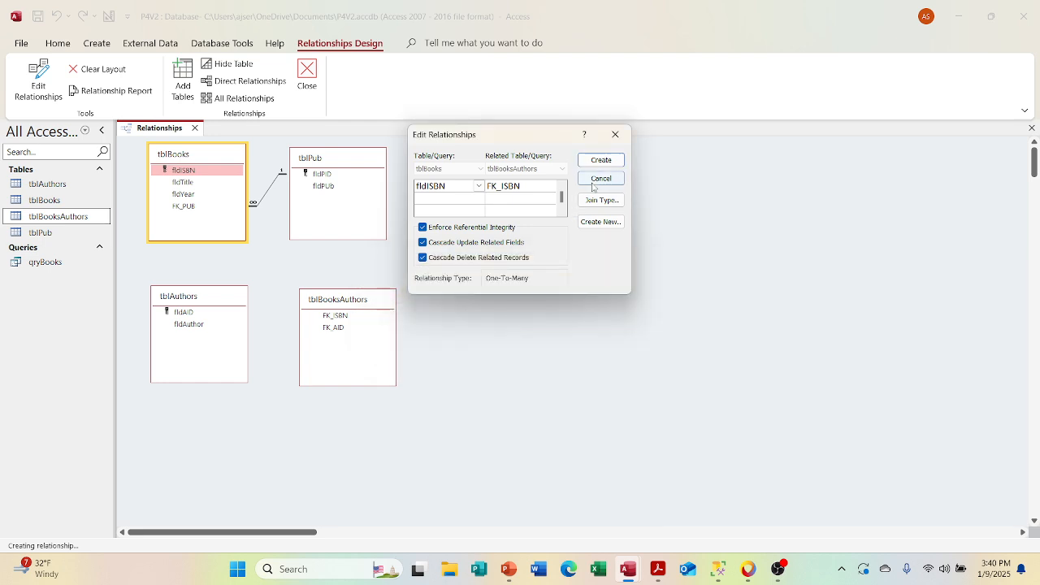
left_click(615, 134)
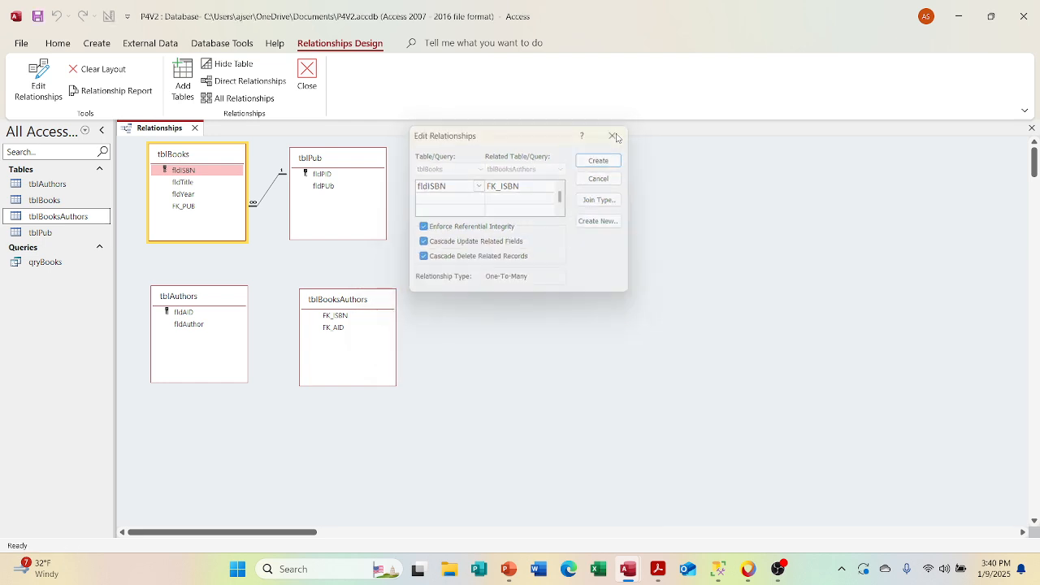
Step: Open tblBooksAuthors in Design View, change FK_ISBN's data type to Short Text, then save and close the table
left_click(349, 315)
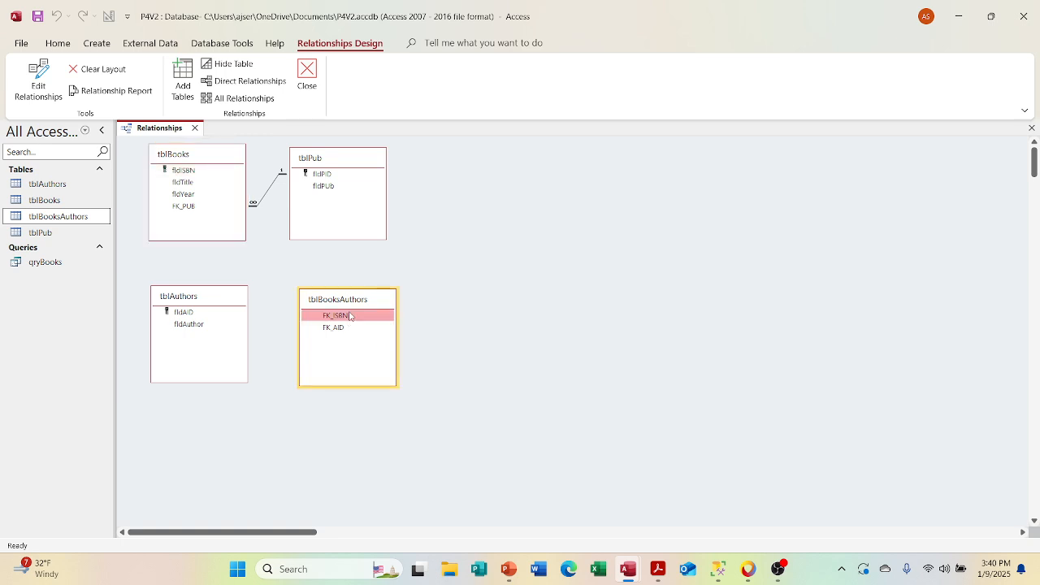
right_click(349, 315)
left_click(454, 264)
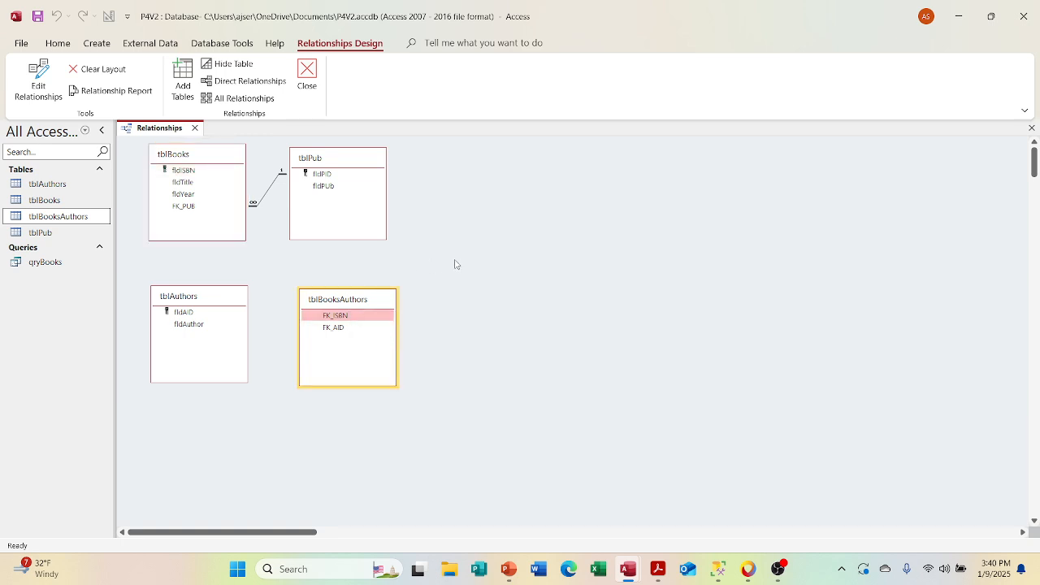
left_click(229, 315)
left_click(338, 327)
right_click(342, 326)
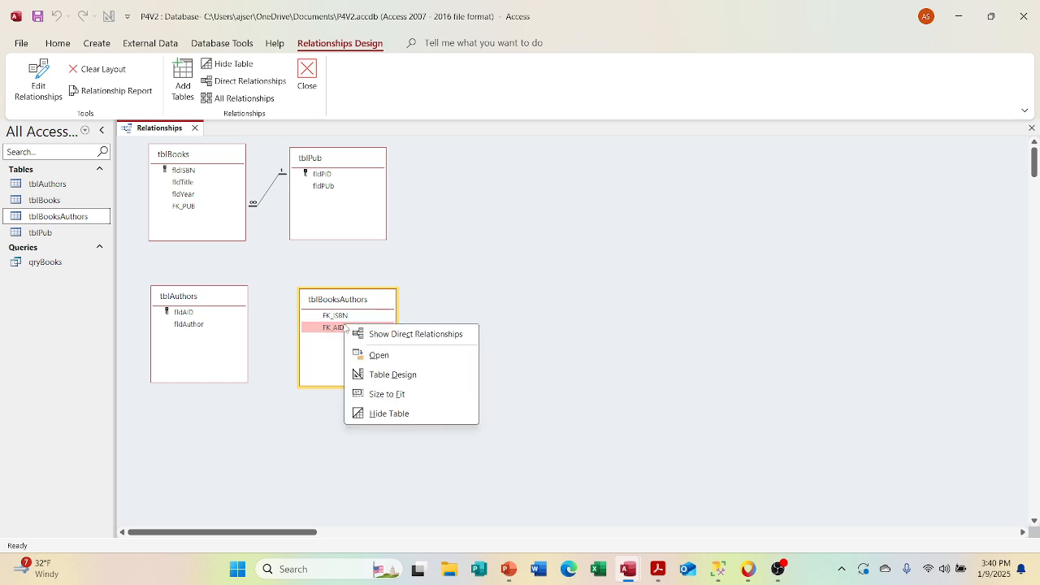
left_click(380, 374)
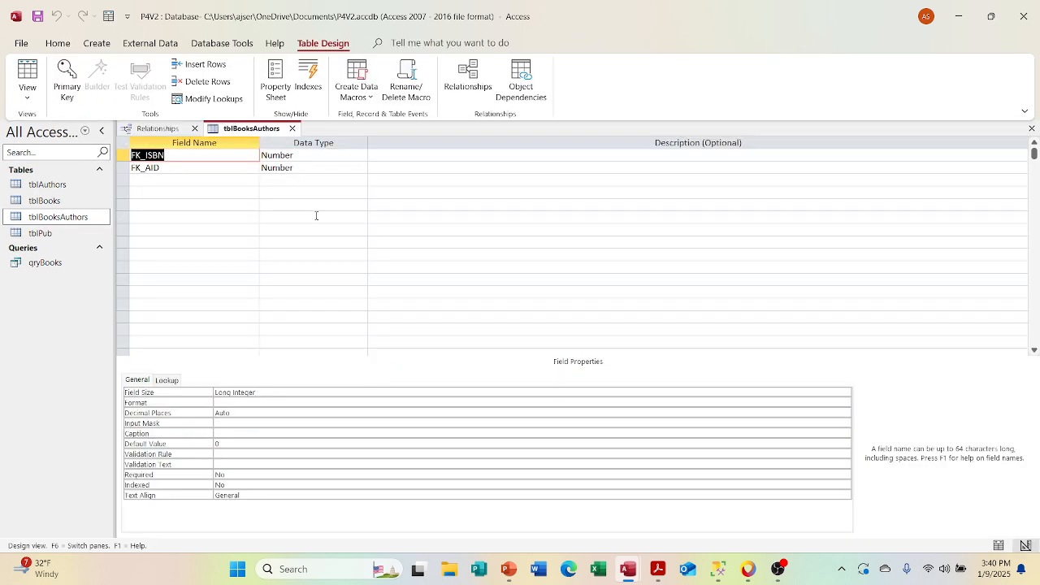
left_click(357, 155)
left_click(360, 156)
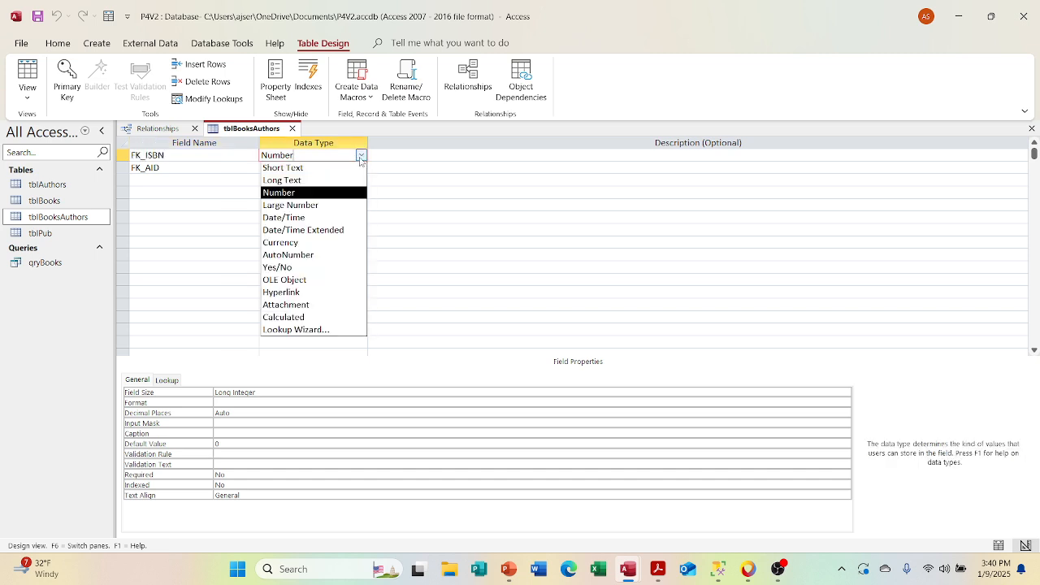
left_click(358, 166)
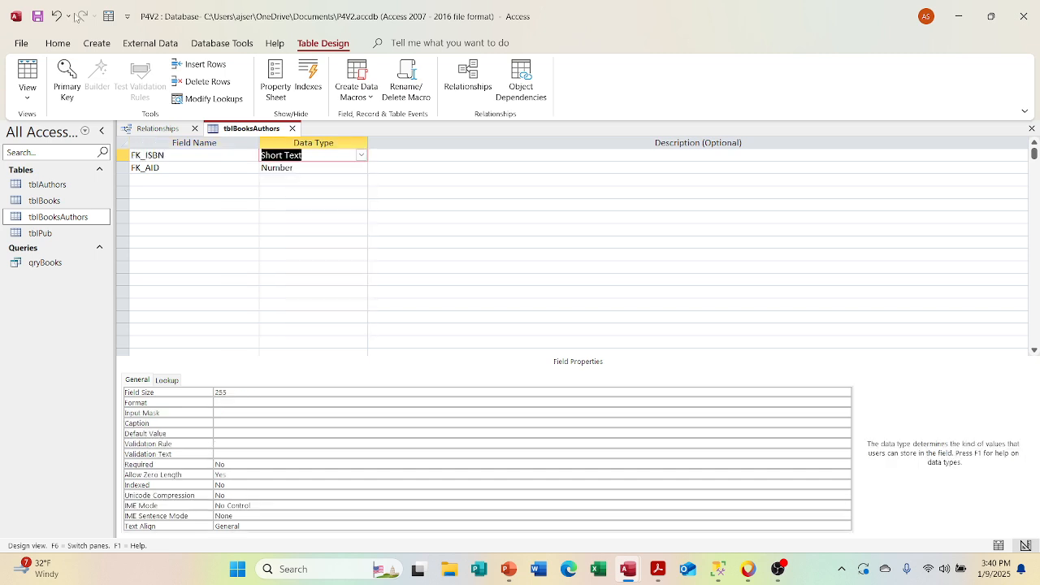
left_click(38, 21)
left_click(291, 128)
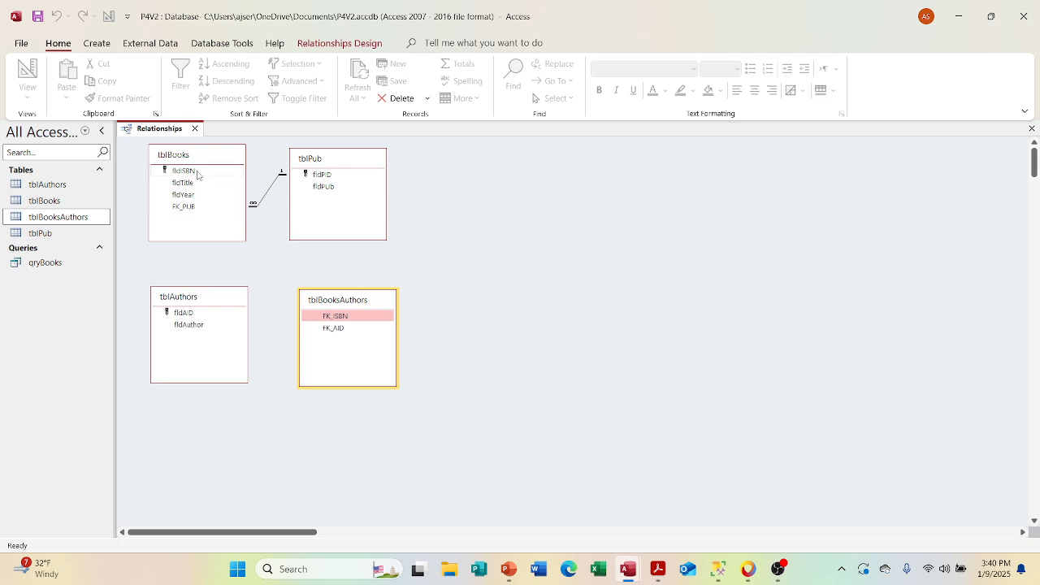
Step: Relate fldISBN in tblBooks to FK_ISBN in tblBooksAuthors, enforcing referential integrity with cascade update and cascade delete
left_click_drag(195, 172, 332, 317)
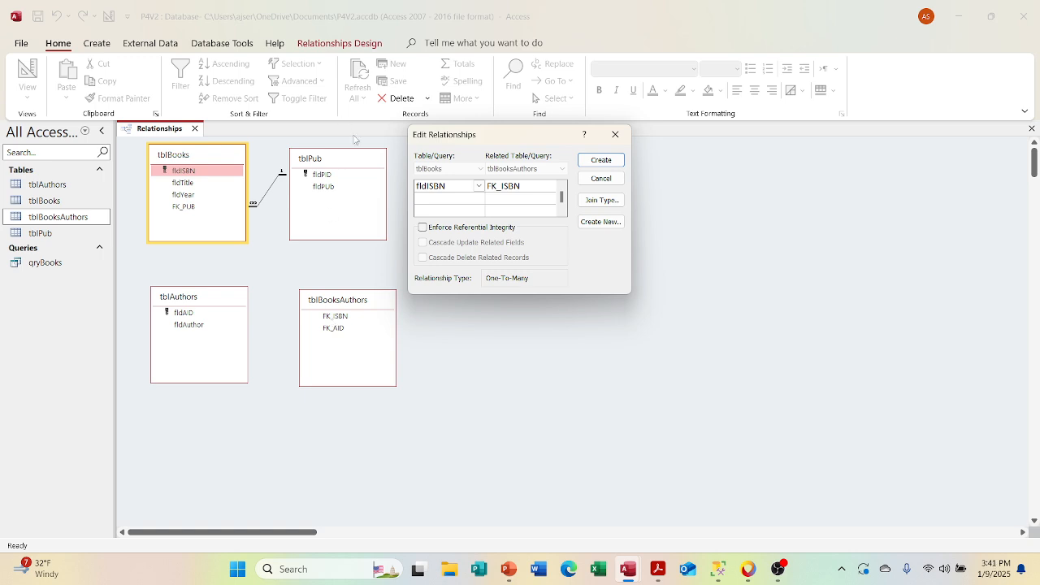
left_click(423, 227)
left_click(423, 242)
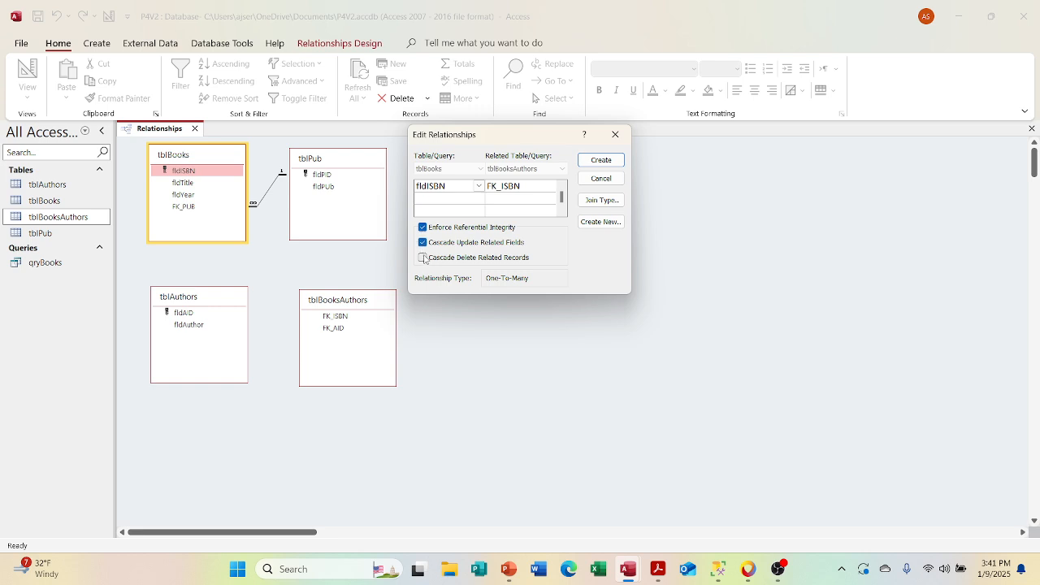
left_click(422, 258)
left_click(601, 160)
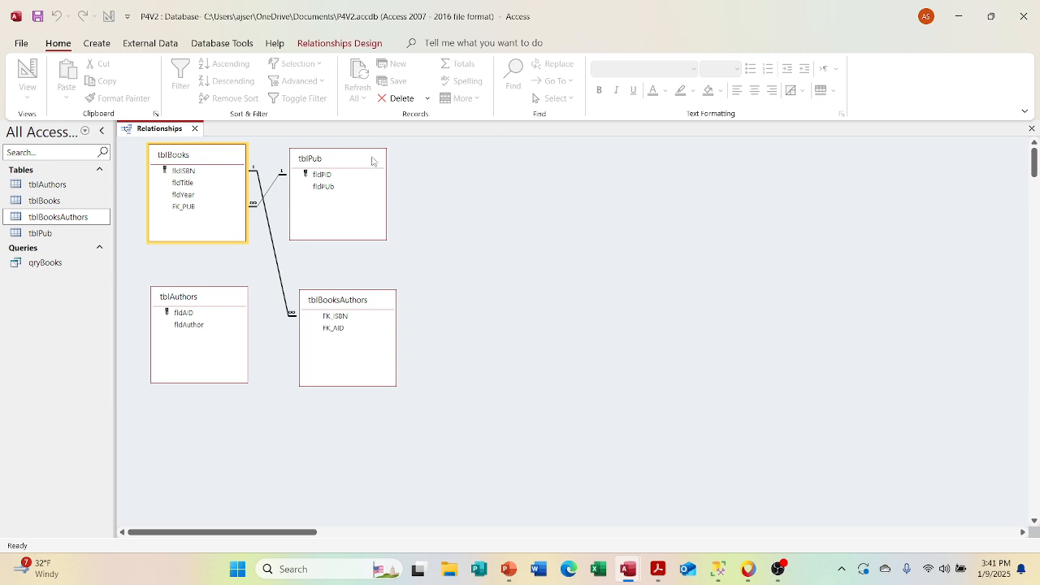
Step: Rearrange the layout into a row of tblBooksAuthors, tblBooks and tblPub, with tblAuthors directly below tblBooksAuthors
left_click_drag(362, 163, 542, 166)
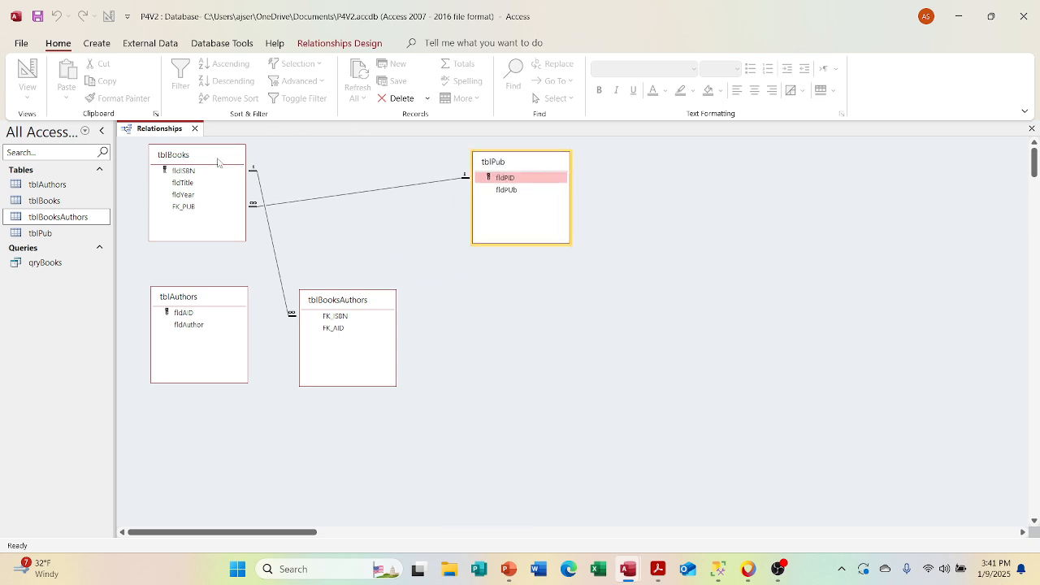
left_click_drag(218, 162, 401, 164)
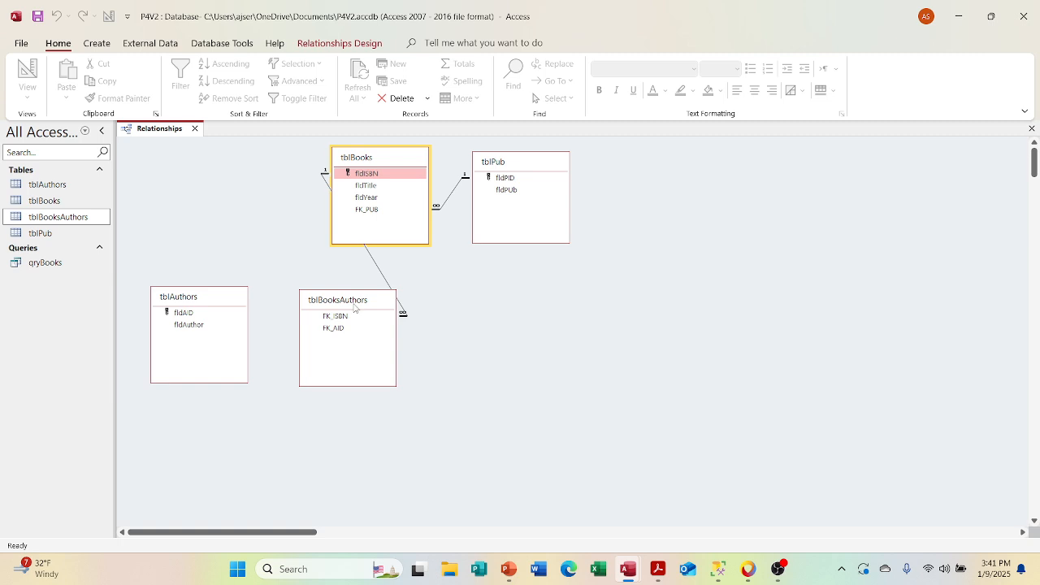
left_click_drag(355, 307, 214, 165)
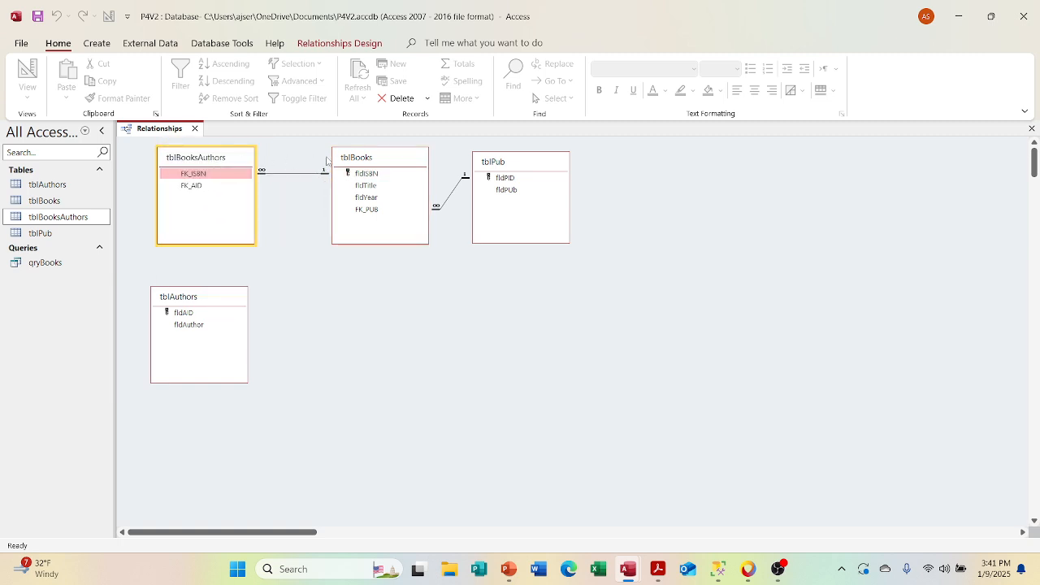
left_click_drag(355, 166, 333, 173)
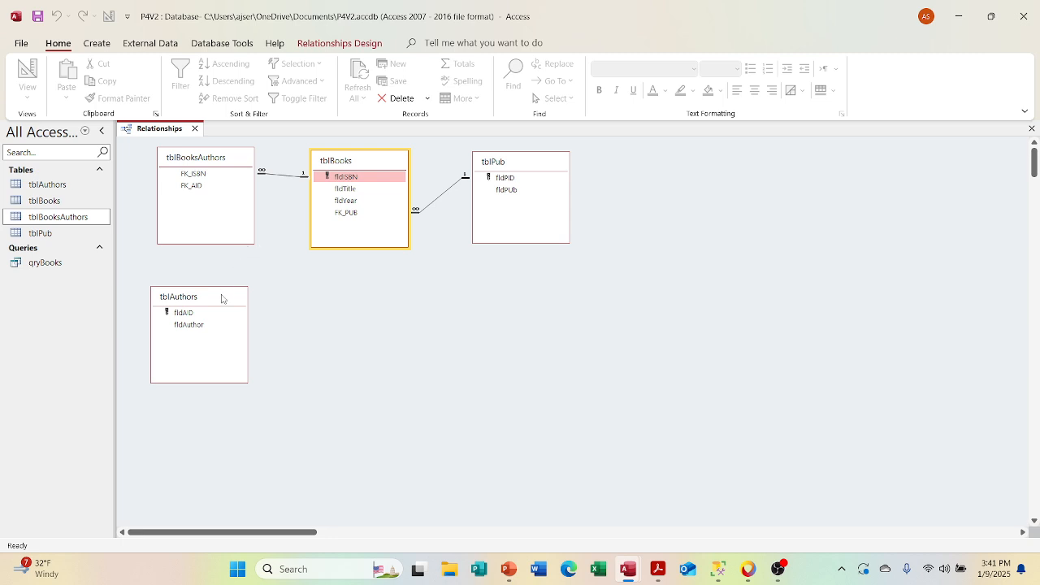
mouse_move(221, 301)
left_mouse_down()
mouse_move(244, 292)
mouse_move(229, 291)
left_mouse_up()
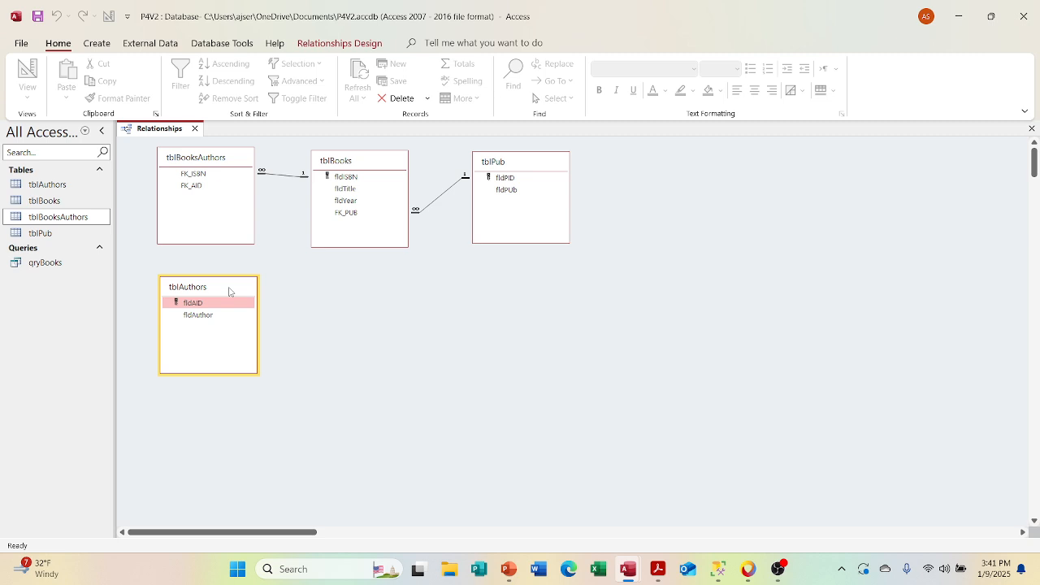
left_click_drag(230, 291, 229, 292)
Step: Shift tblPub, tblBooks and tblBooksAuthors to the right to make room for tblAuthors at the start of the row
left_click_drag(520, 166, 746, 166)
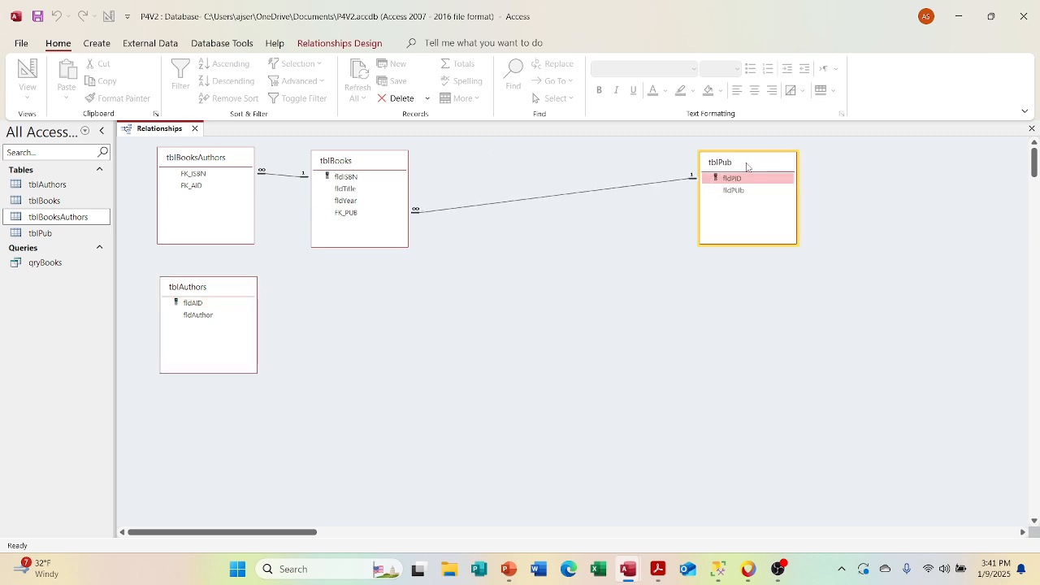
left_click_drag(385, 163, 551, 167)
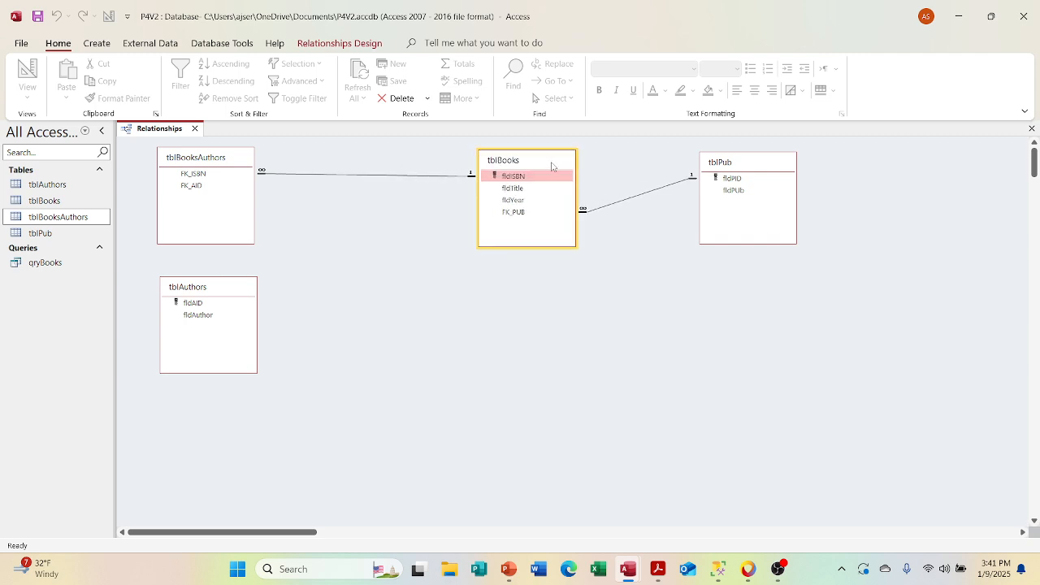
left_click_drag(229, 166, 358, 178)
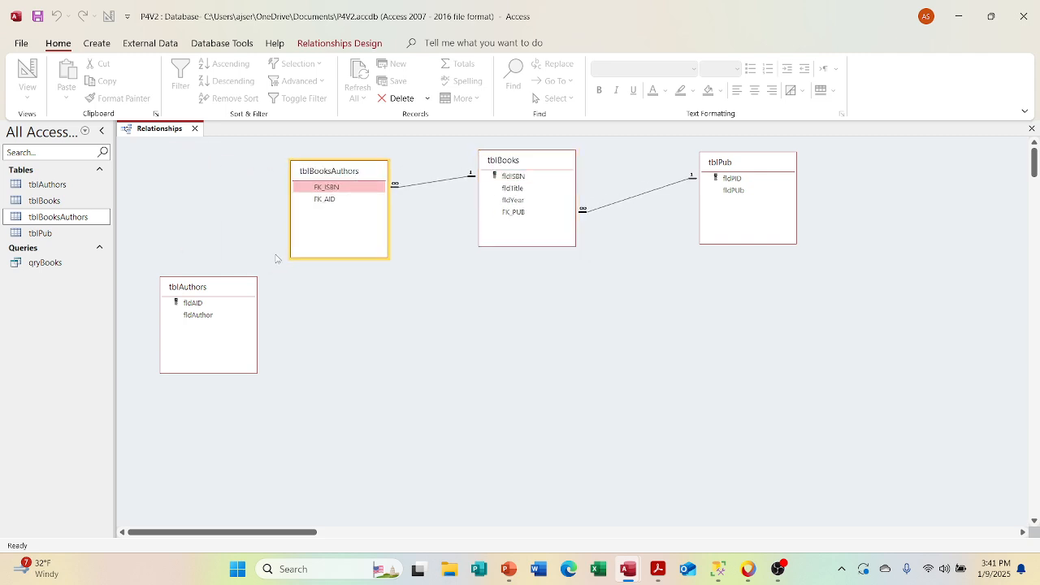
Step: Place tblAuthors beside tblBooksAuthors and relate fldAID to FK_AID, enforcing referential integrity with cascade update and cascade delete
left_click_drag(221, 290, 329, 207)
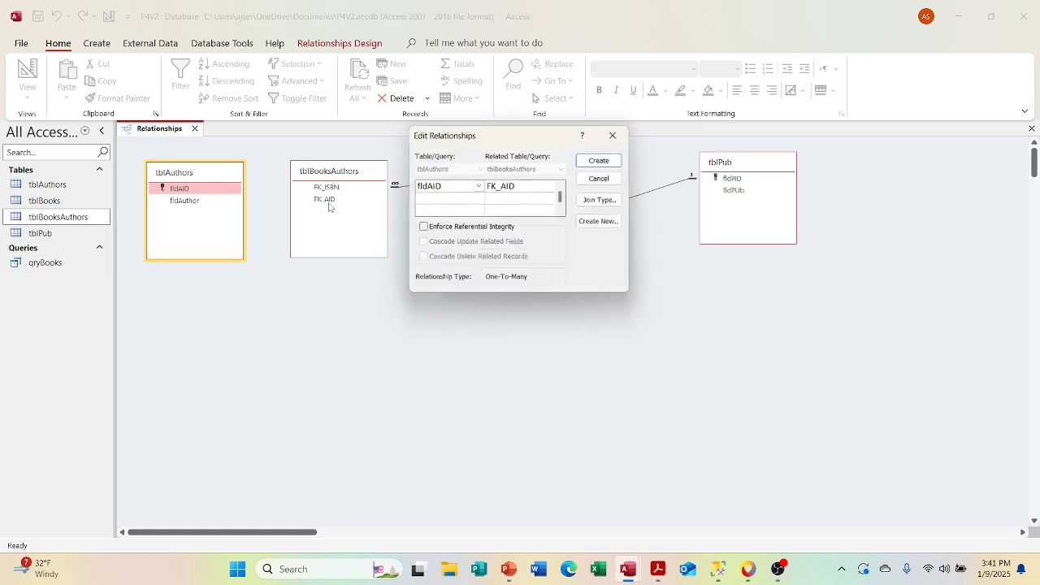
left_click(424, 229)
left_click(424, 242)
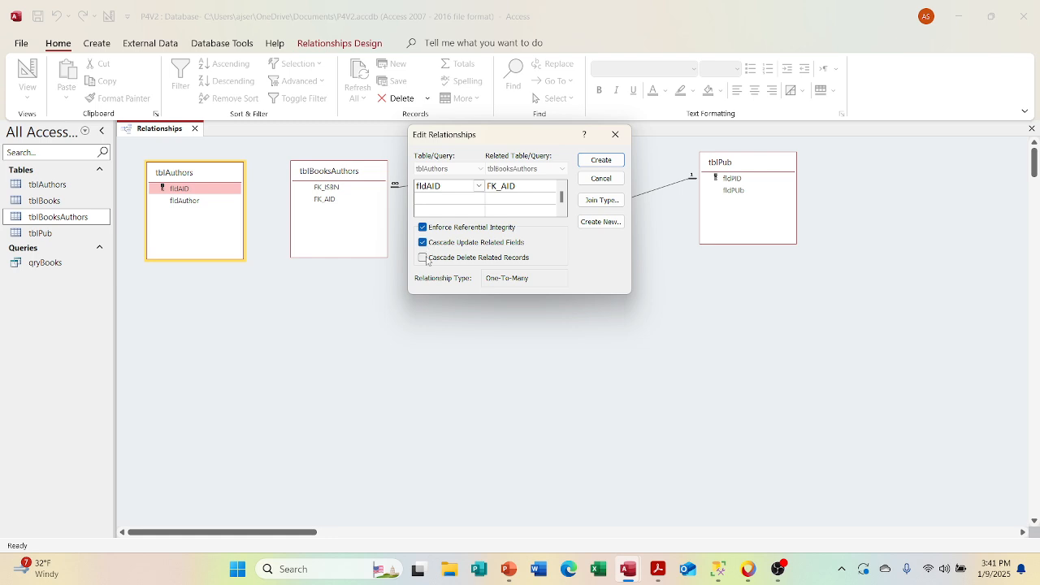
left_click(422, 258)
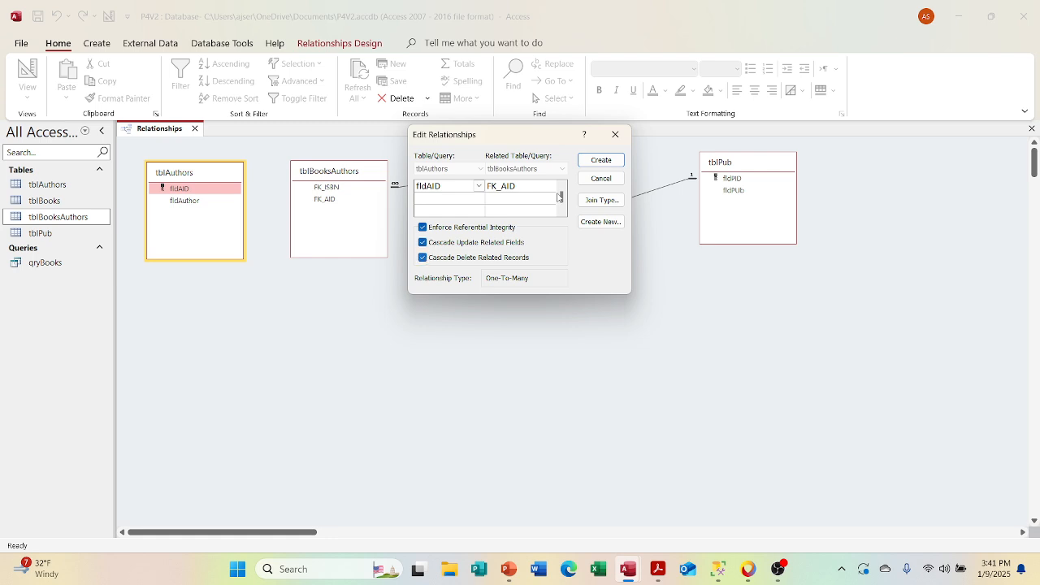
left_click(598, 162)
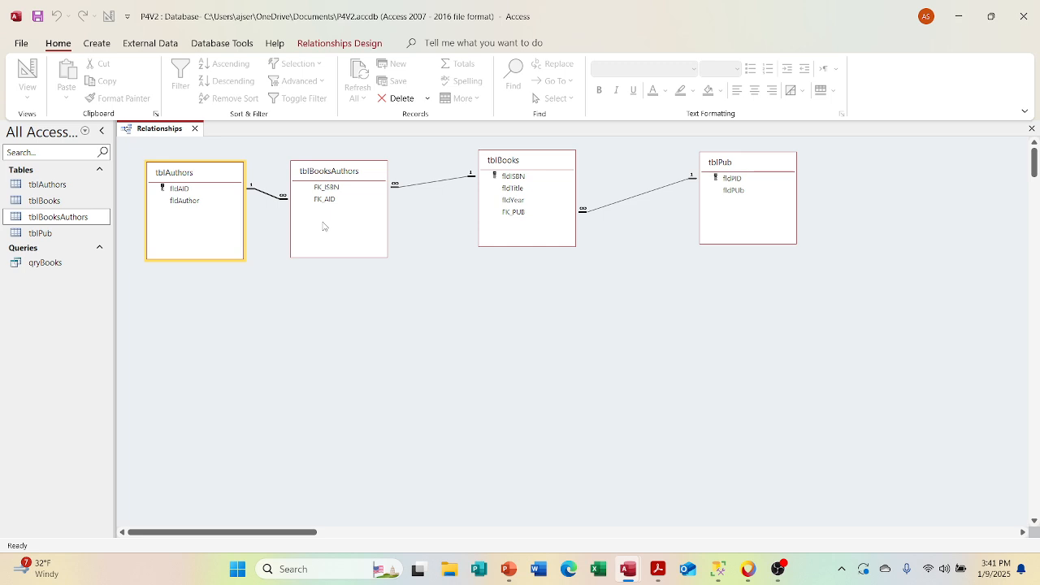
Step: Align tblBooksAuthors, tblBooks and tblPub in one row with closer spacing, and save the relationships layout
left_click_drag(337, 178, 350, 181)
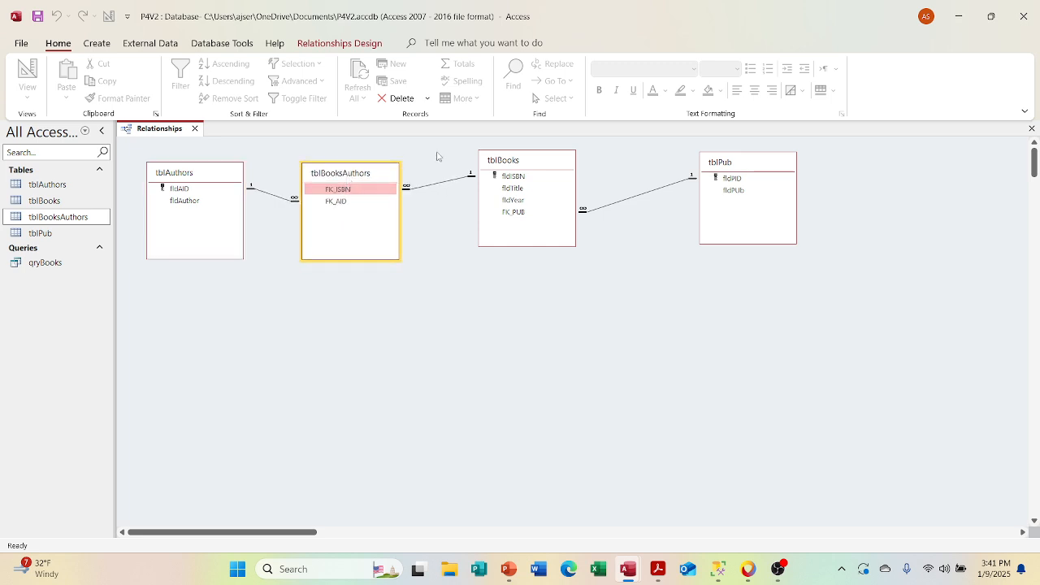
left_click_drag(494, 170, 467, 179)
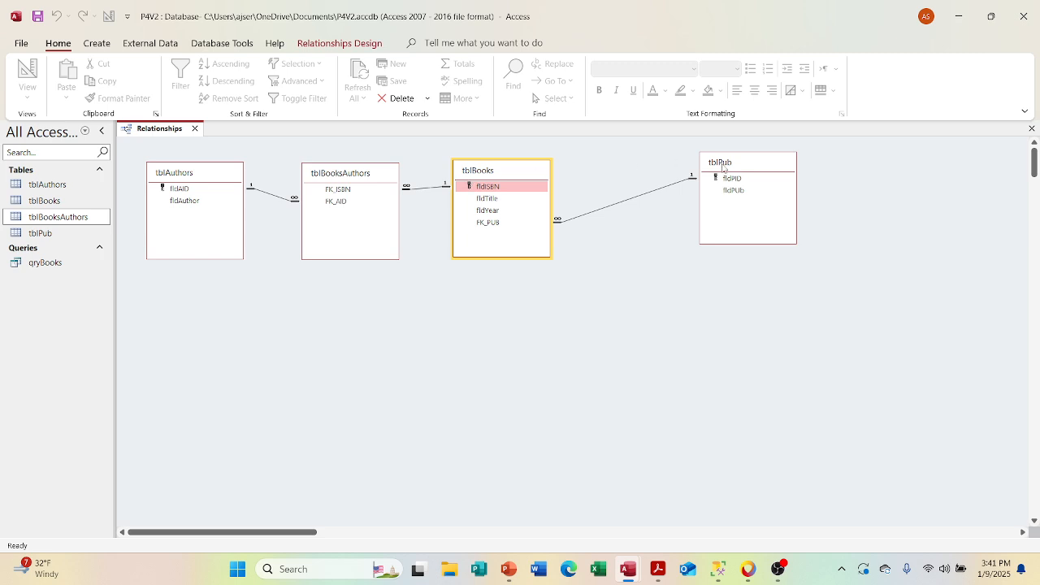
left_click_drag(722, 168, 671, 175)
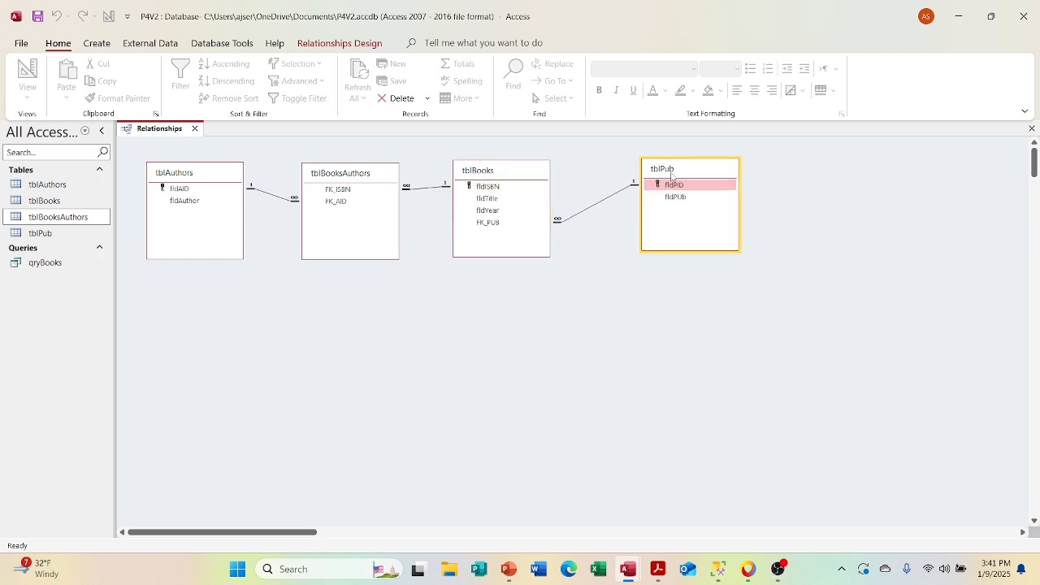
left_click(39, 18)
Step: Open the relationship between tblAuthors and tblBooksAuthors, review its settings and close it without changes
double_click(284, 203)
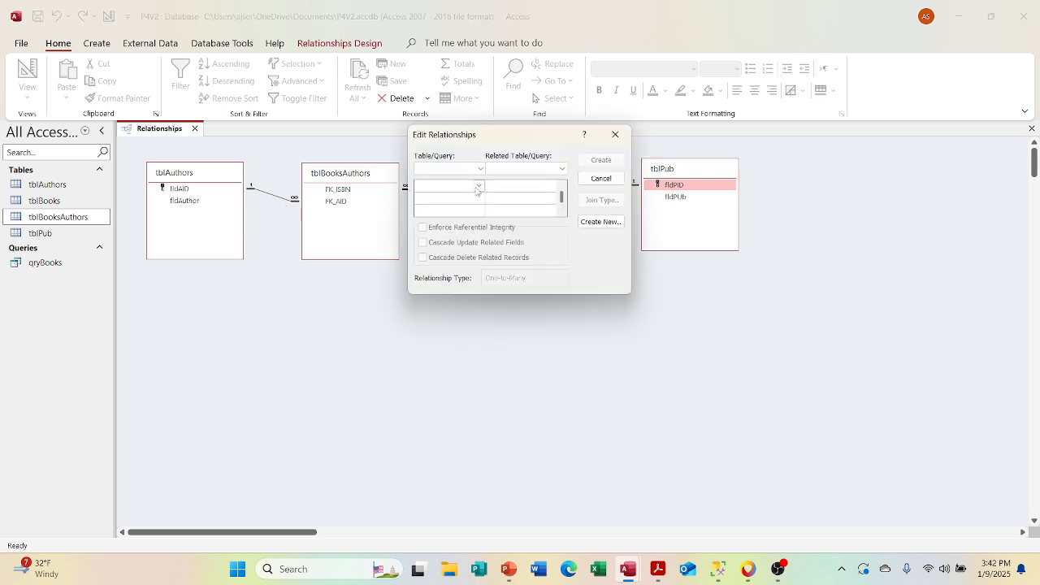
left_click(616, 134)
double_click(266, 194)
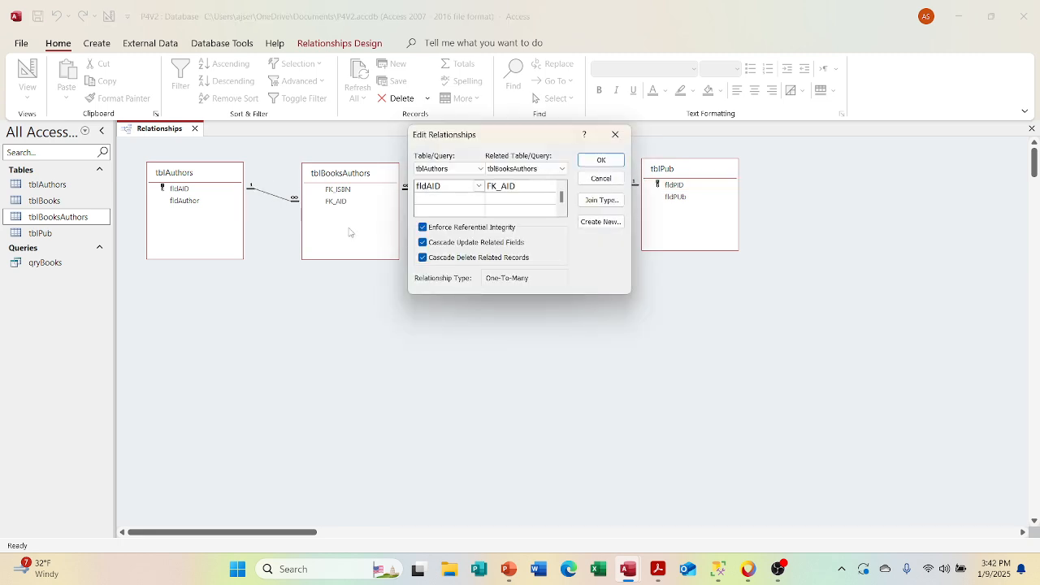
left_click(616, 134)
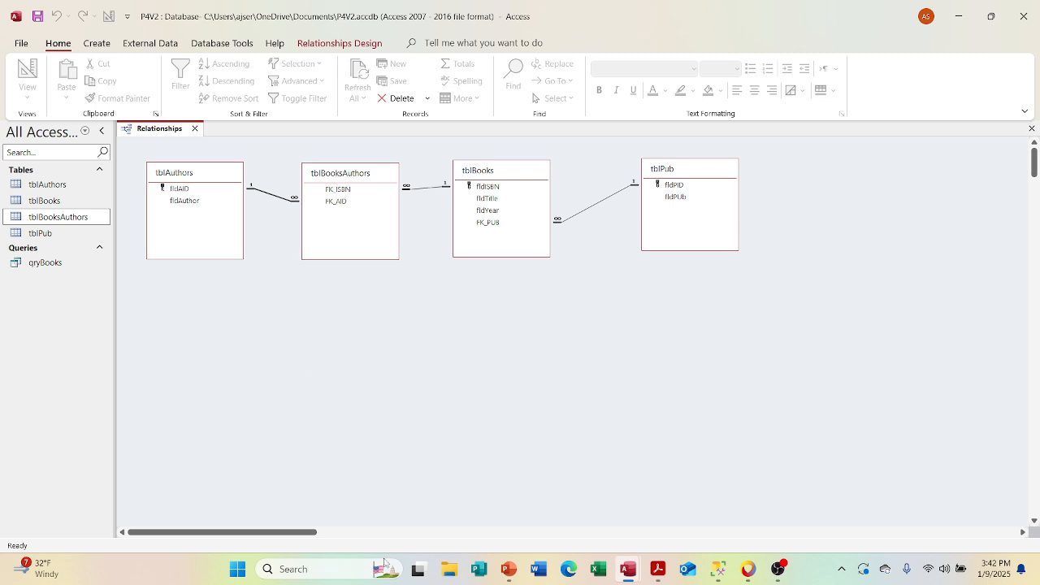
Step: Switch to PowerPoint to review the Tables outline slide, and return to the Access relationships layout
left_click(508, 570)
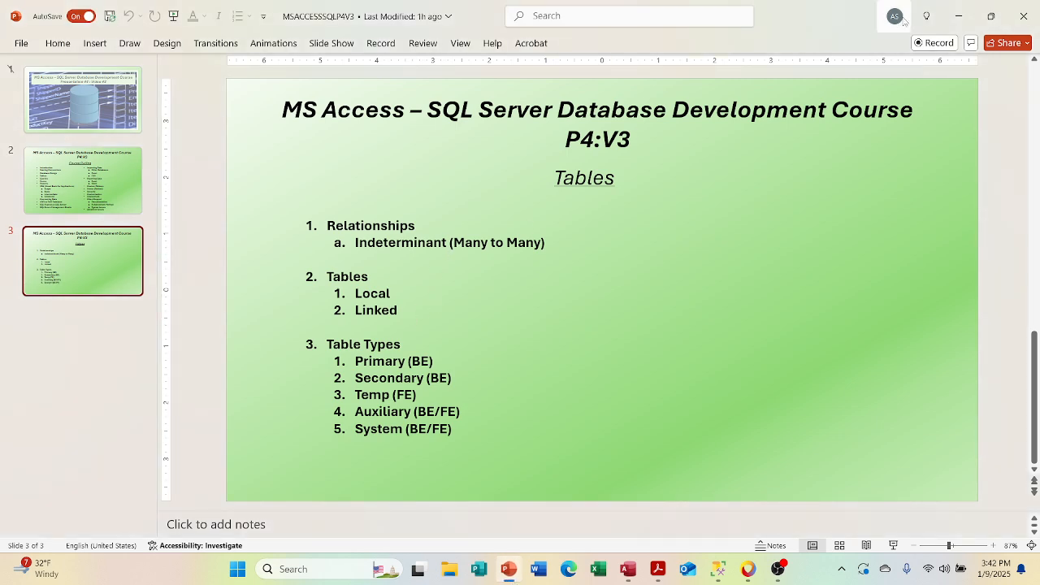
key("alt+Tab")
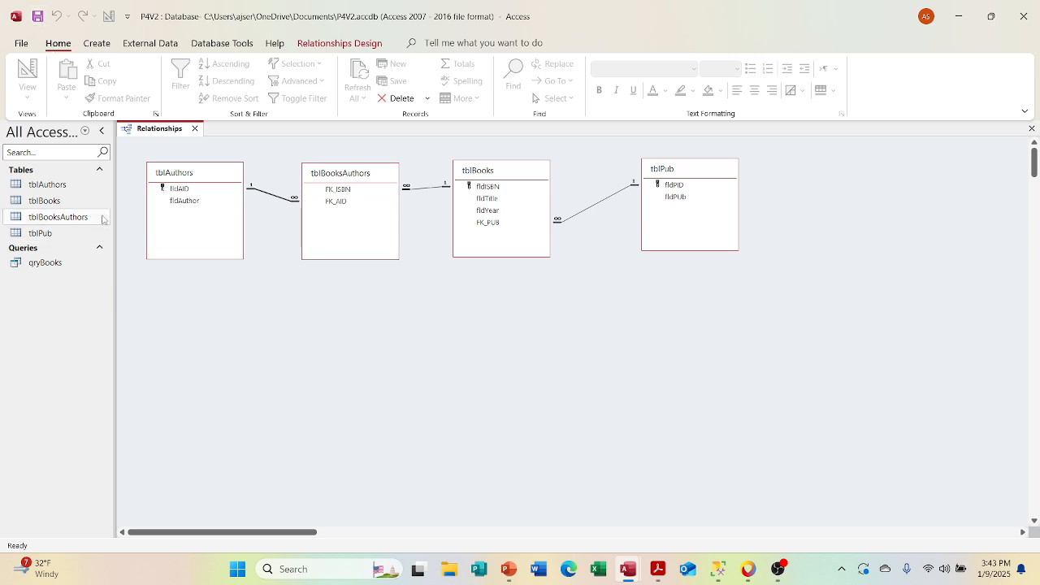
Step: Open tblAuthors, add Hermen Melville as the first fldAuthor record, and fit the column width to its content
double_click(72, 185)
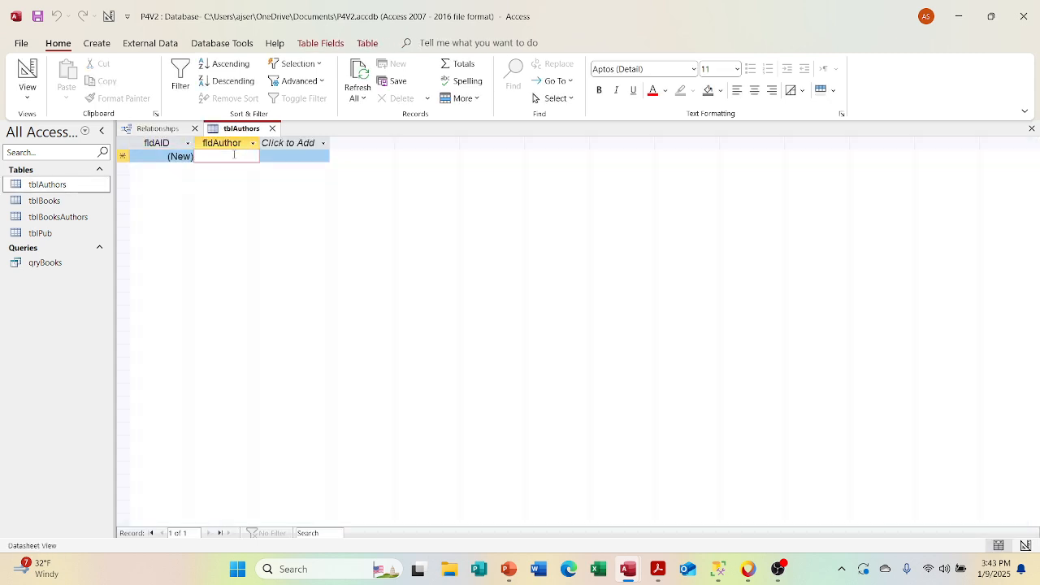
type("Hermen")
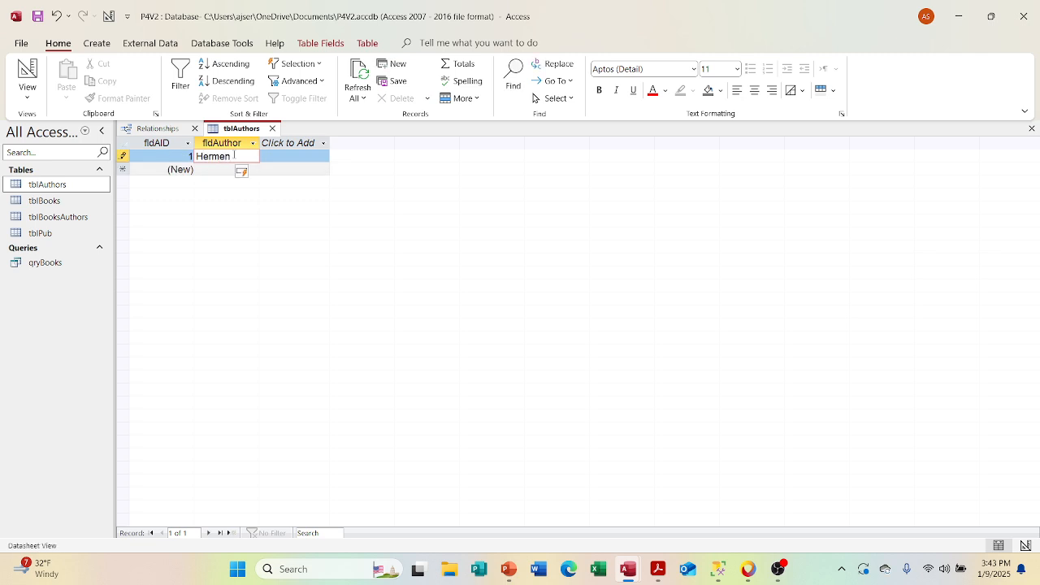
type(" Melvil")
key("Return")
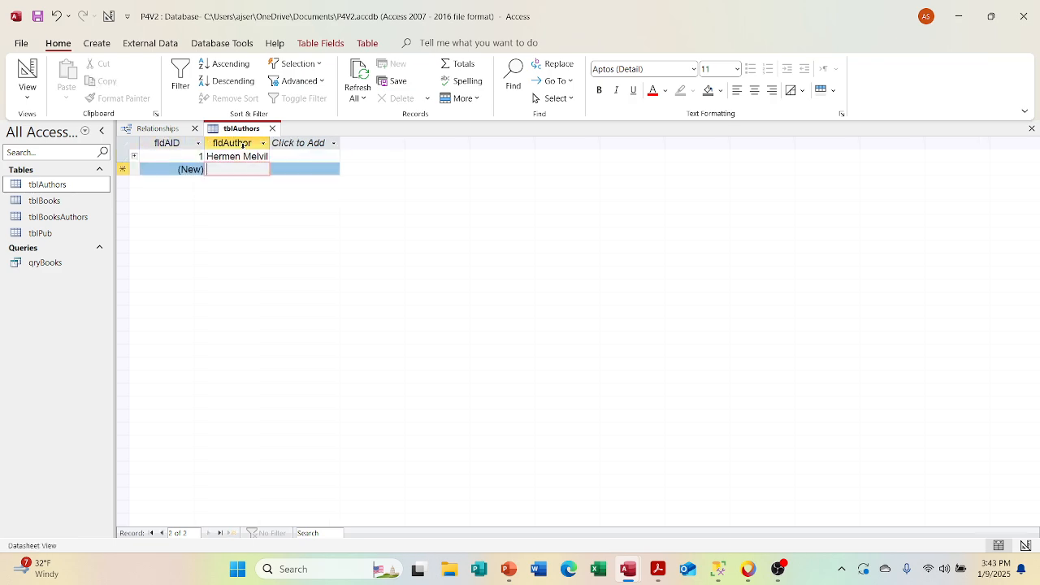
double_click(270, 143)
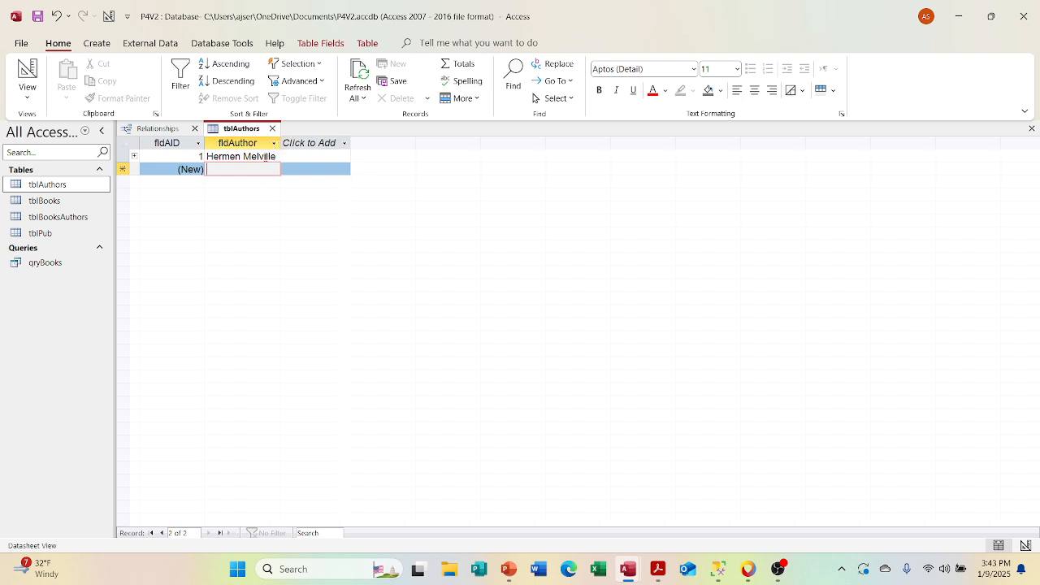
Step: Add Hermen Hesse and Edgar Allen Poe as the second and third authors in tblAuthors
type("Hermen ")
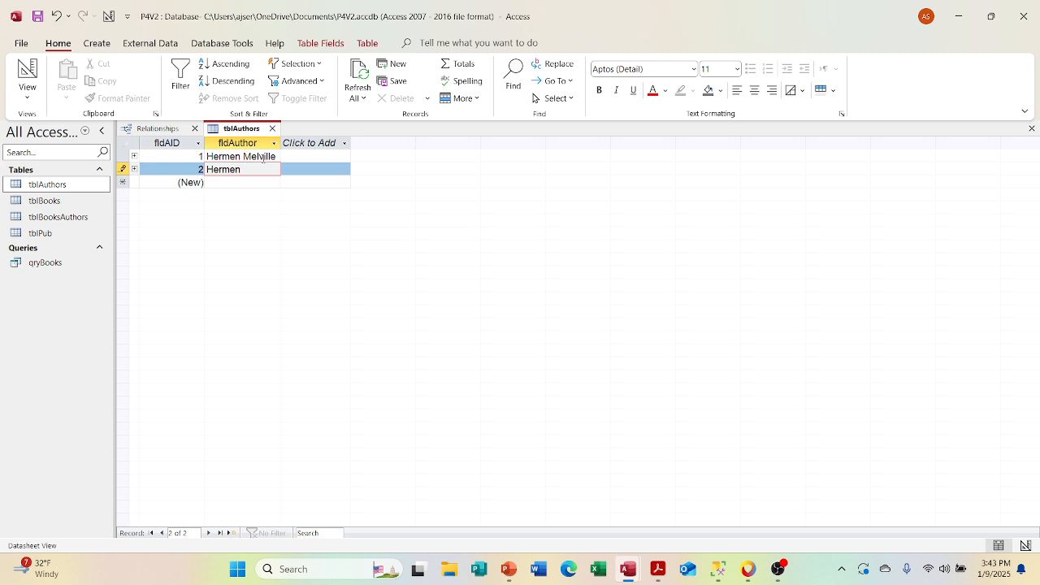
type("Hesse")
key("Return")
key("Tab")
type("Ed")
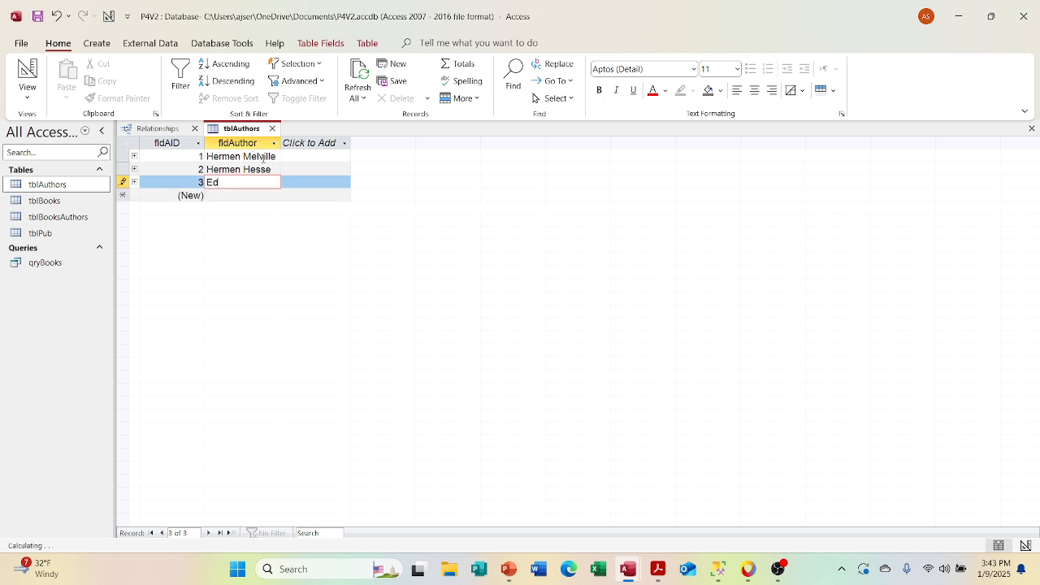
type("gar Allen Poe")
key("Return")
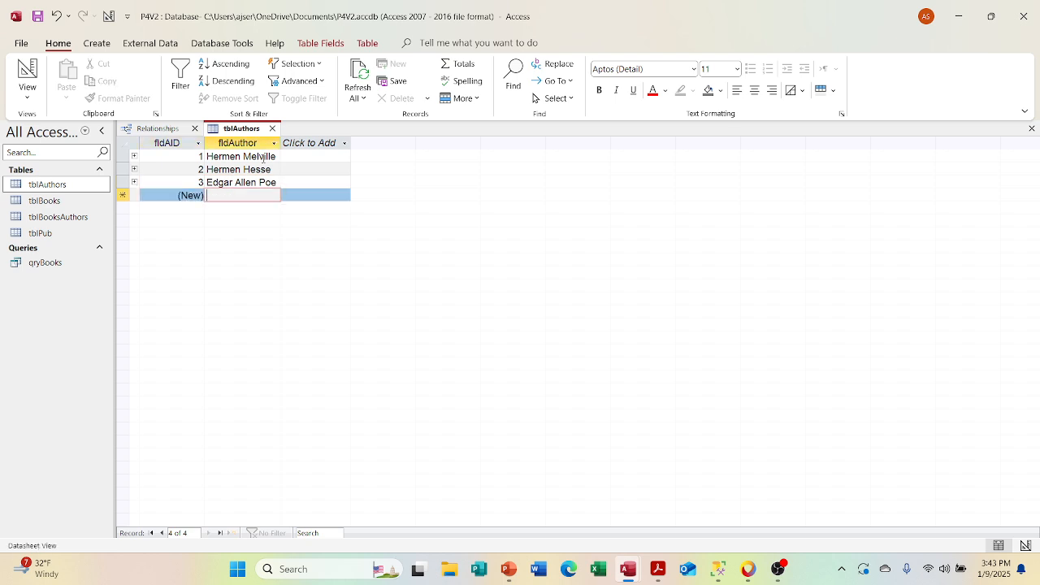
Step: Add Agatha Christie and Charles Dickens as the fourth and fifth authors in tblAuthors
type("Agatha")
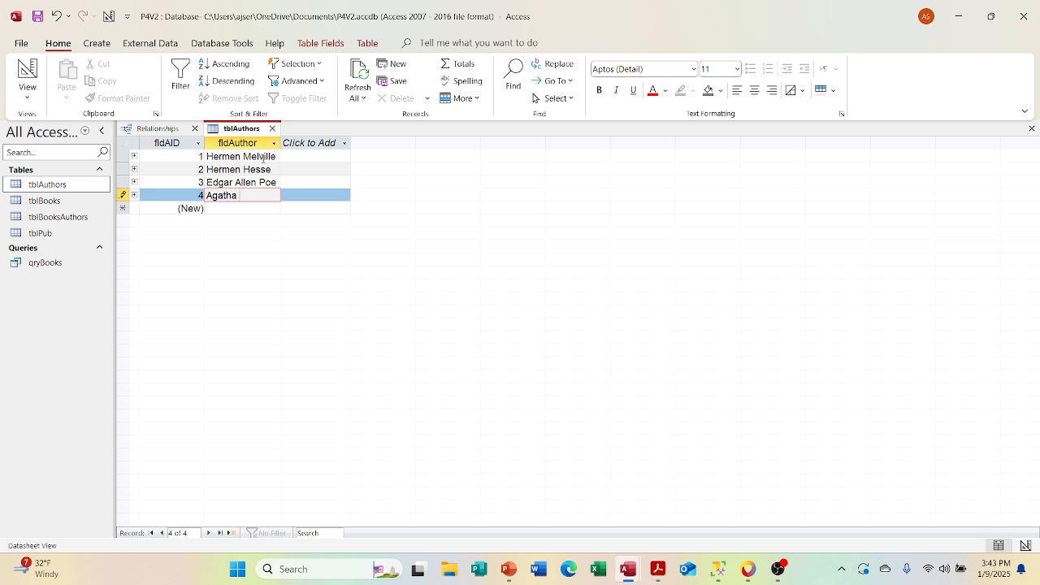
type(" Christie")
key("Tab")
key("Tab")
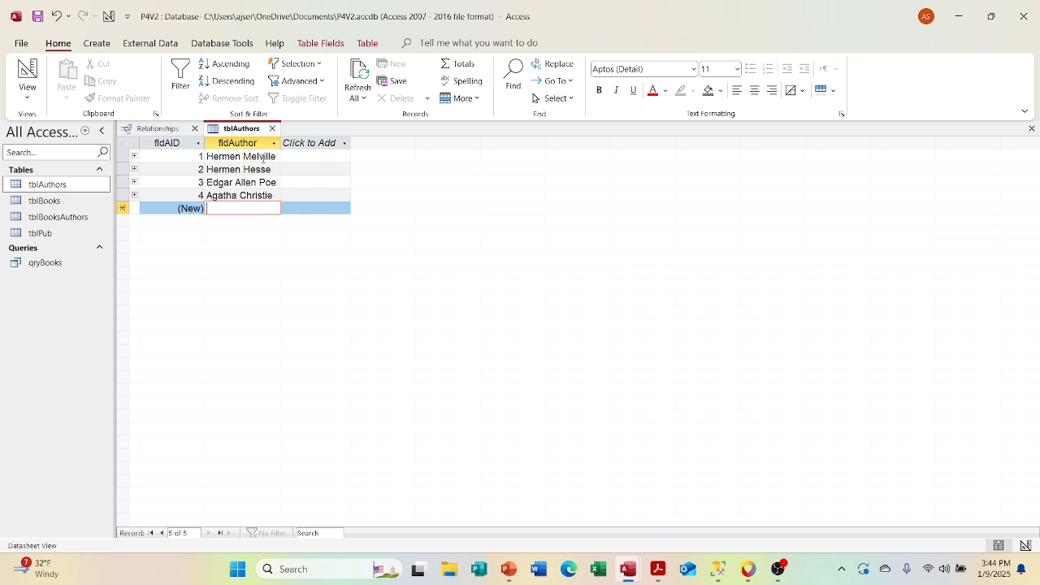
type("Cha")
type("rl")
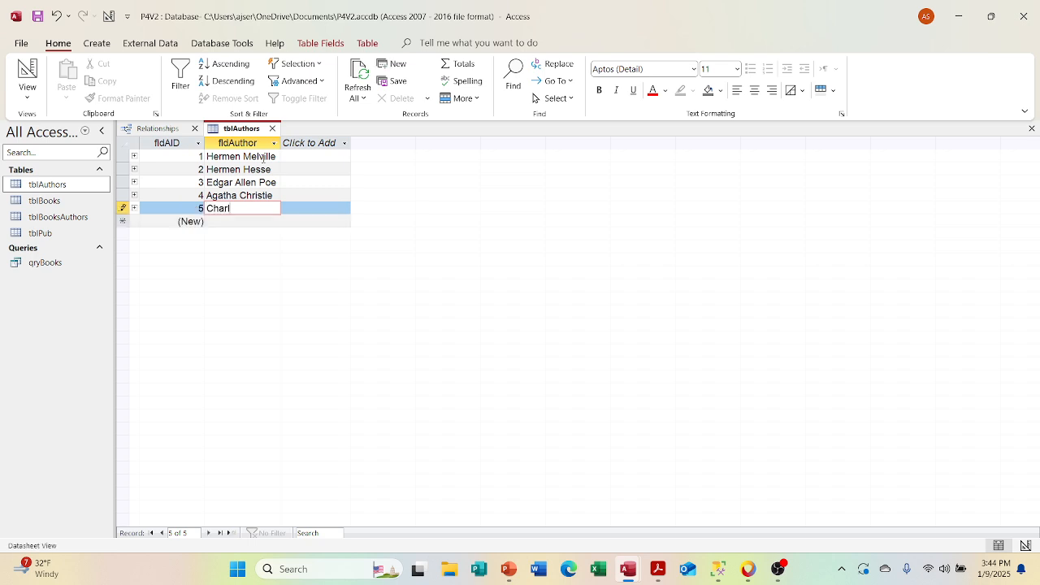
type("es Dickens")
key("Return")
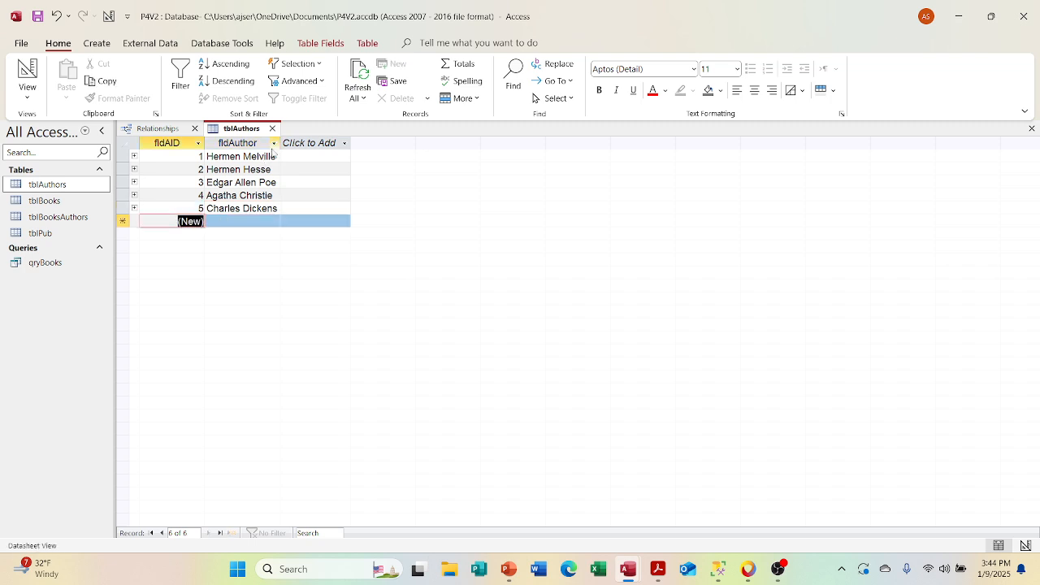
Step: Expand and collapse the subdatasheets of the first three authors to examine their FK_ISBN entries
left_click(135, 159)
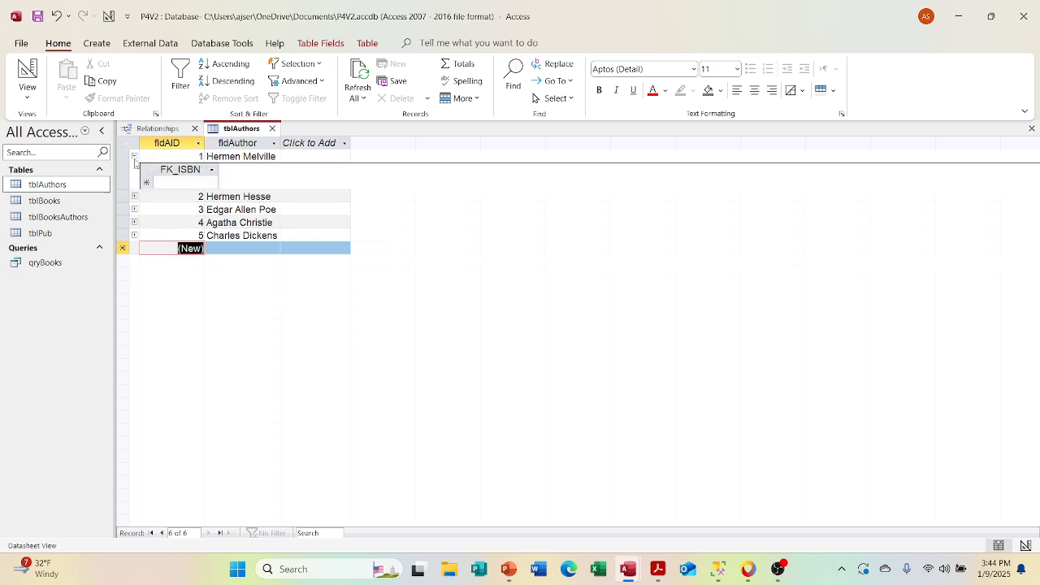
left_click(134, 156)
left_click(135, 169)
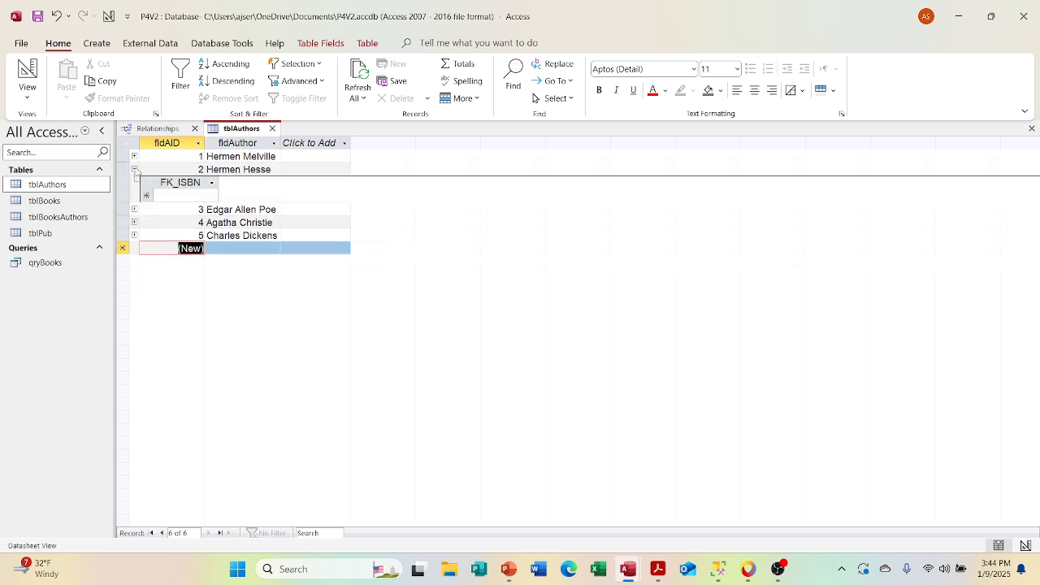
left_click(135, 169)
left_click(135, 182)
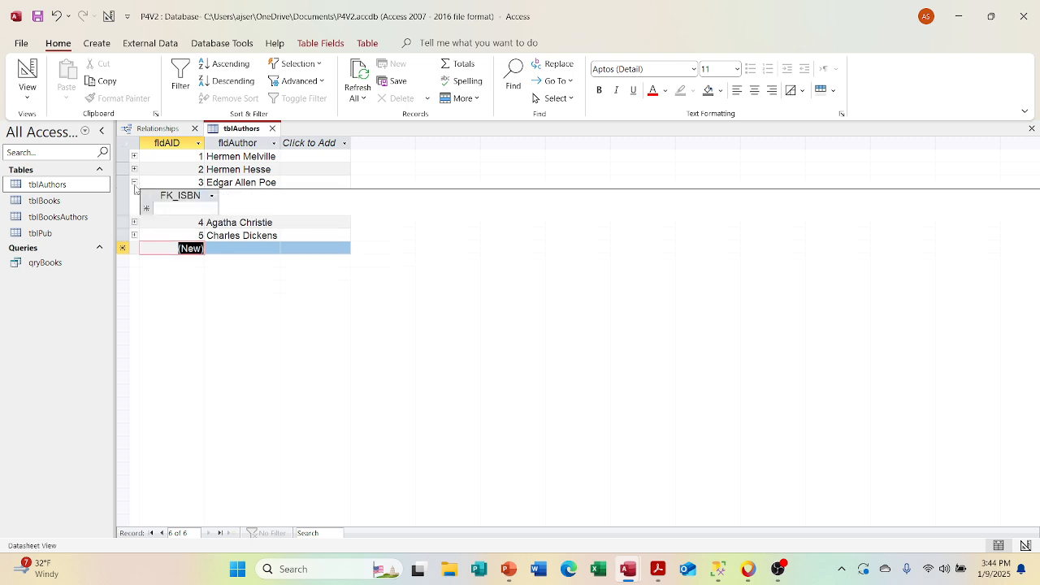
left_click(135, 182)
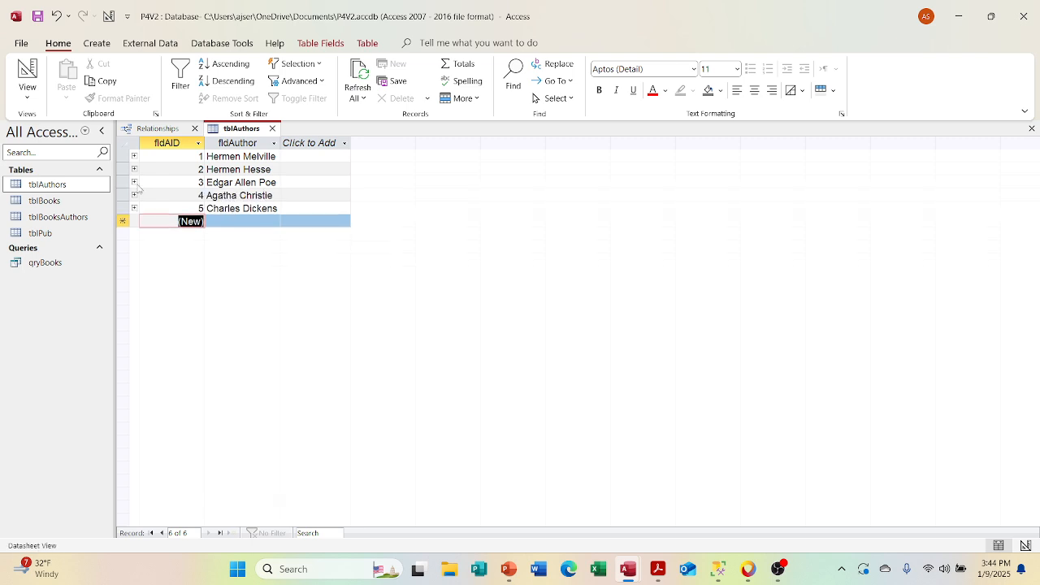
Step: Close tblAuthors with its layout changes saved, and briefly check the records of tblAuthors and tblBooksAuthors
left_click(273, 128)
left_click(475, 321)
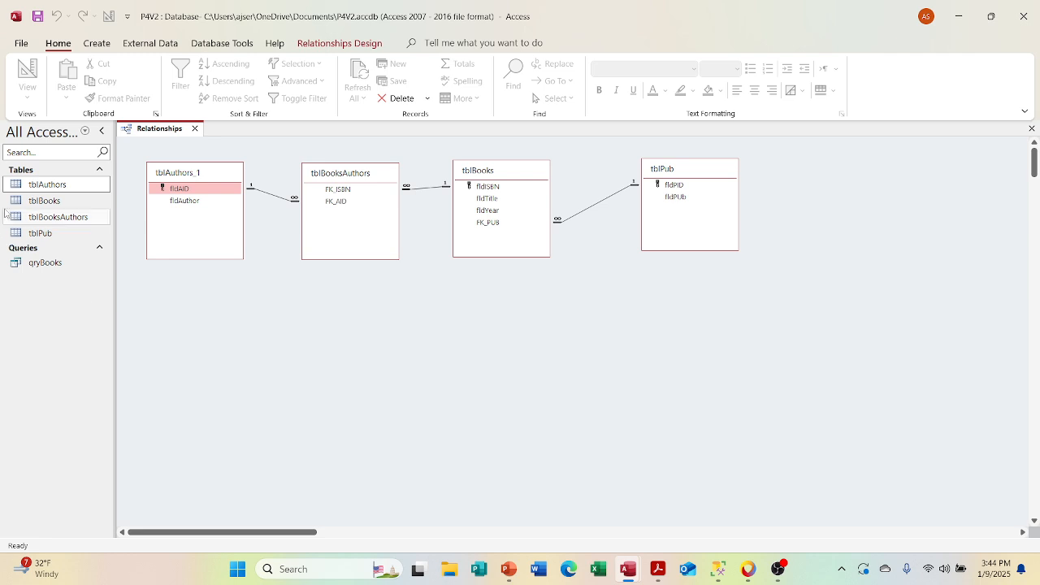
double_click(47, 184)
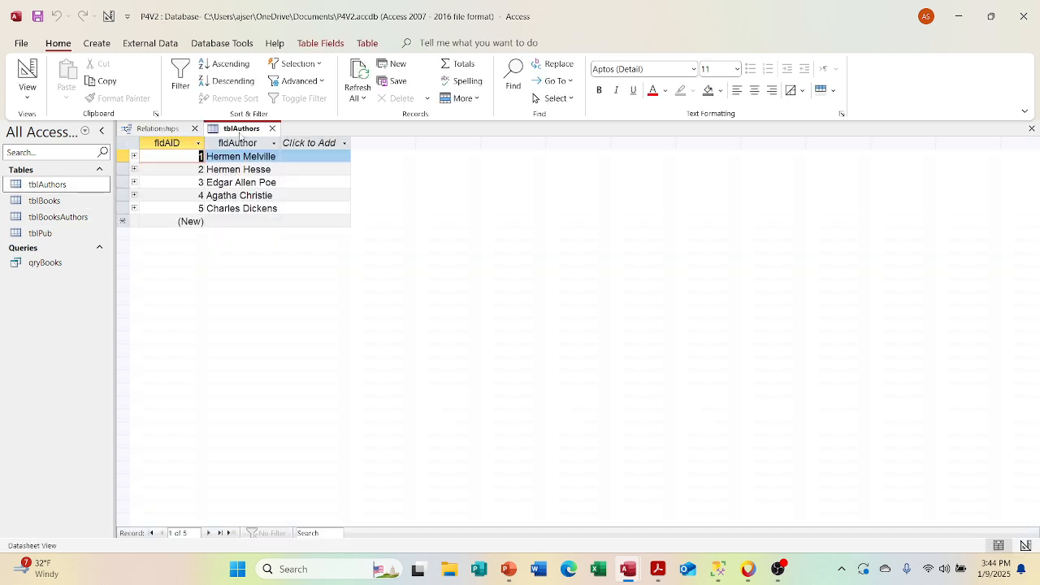
left_click(272, 128)
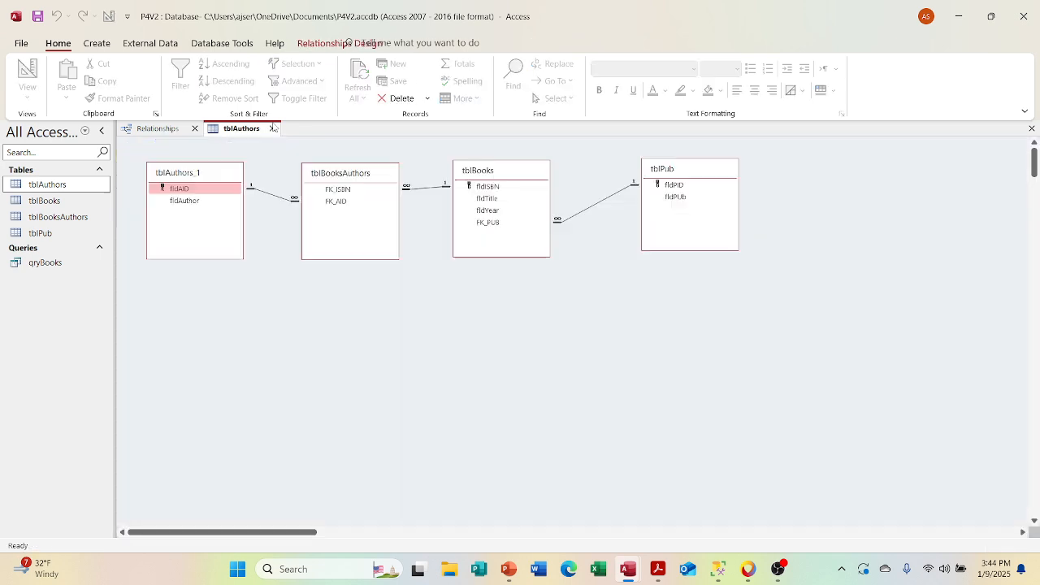
double_click(63, 221)
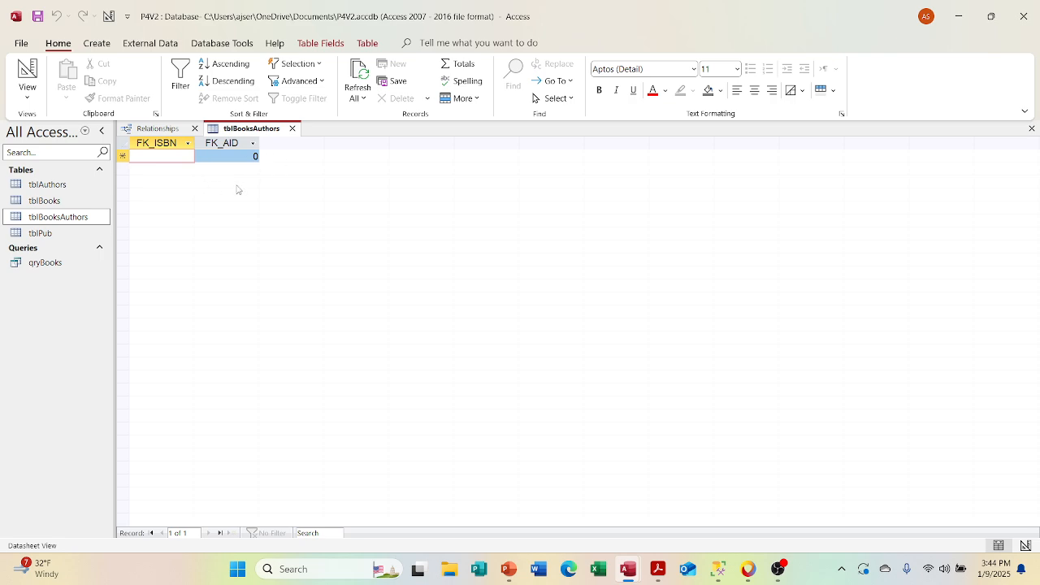
left_click(292, 130)
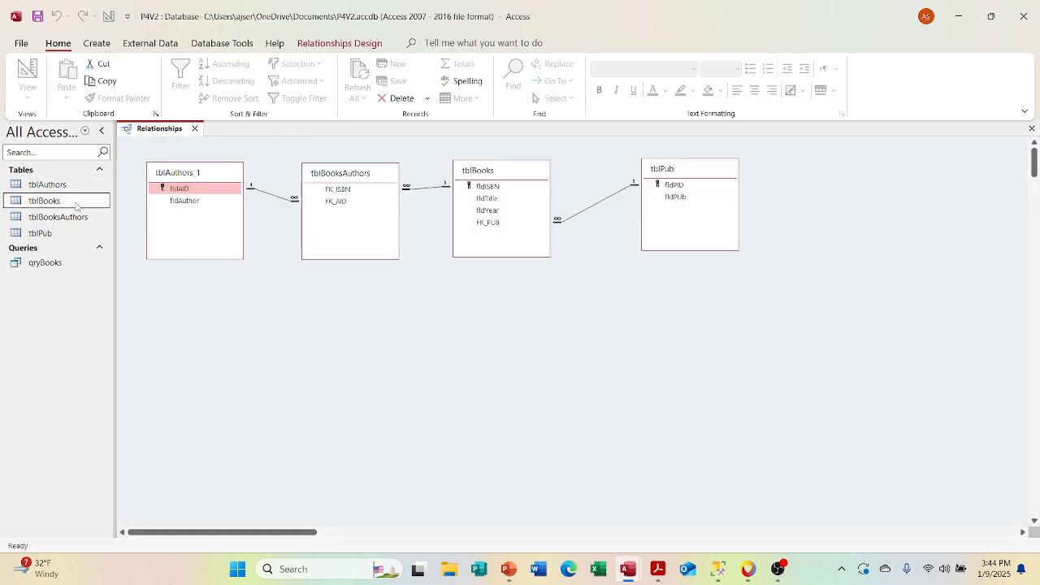
Step: Open tblBooks, expand the subdatasheets of all three books to examine their FK_AID entries, and close the table
double_click(76, 206)
left_click(135, 156)
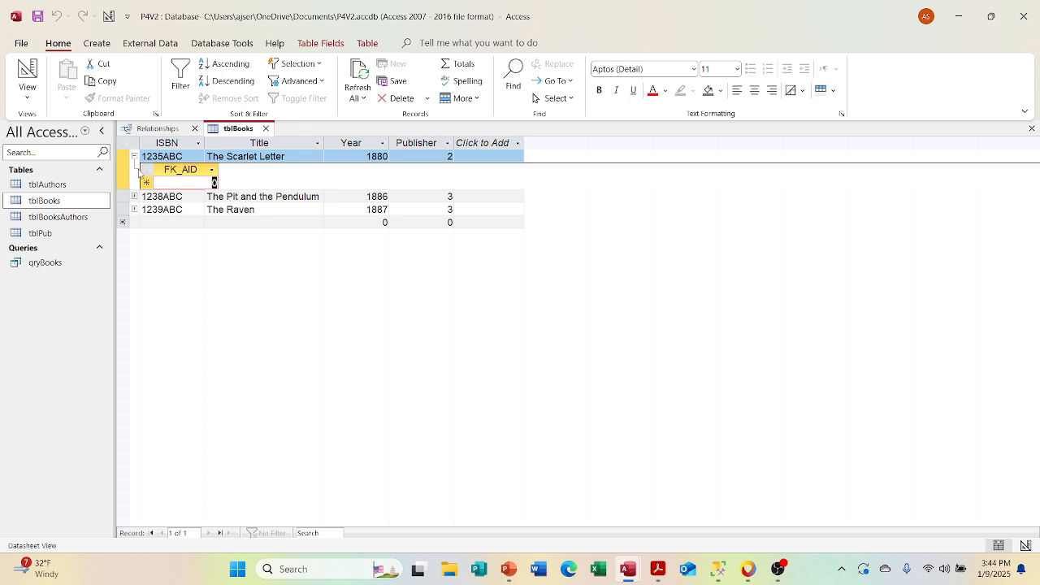
left_click(135, 197)
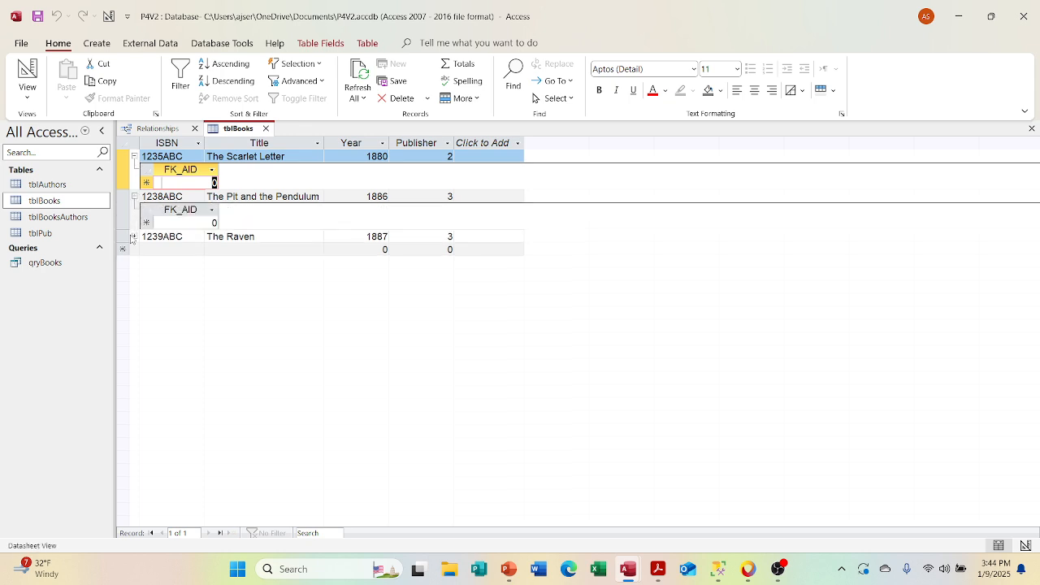
left_click(134, 236)
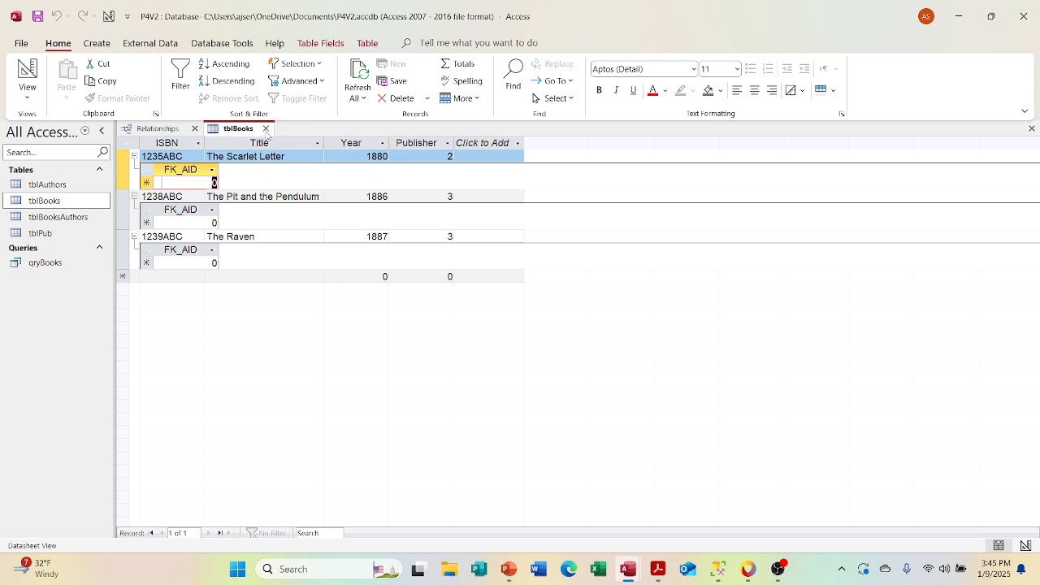
left_click(265, 129)
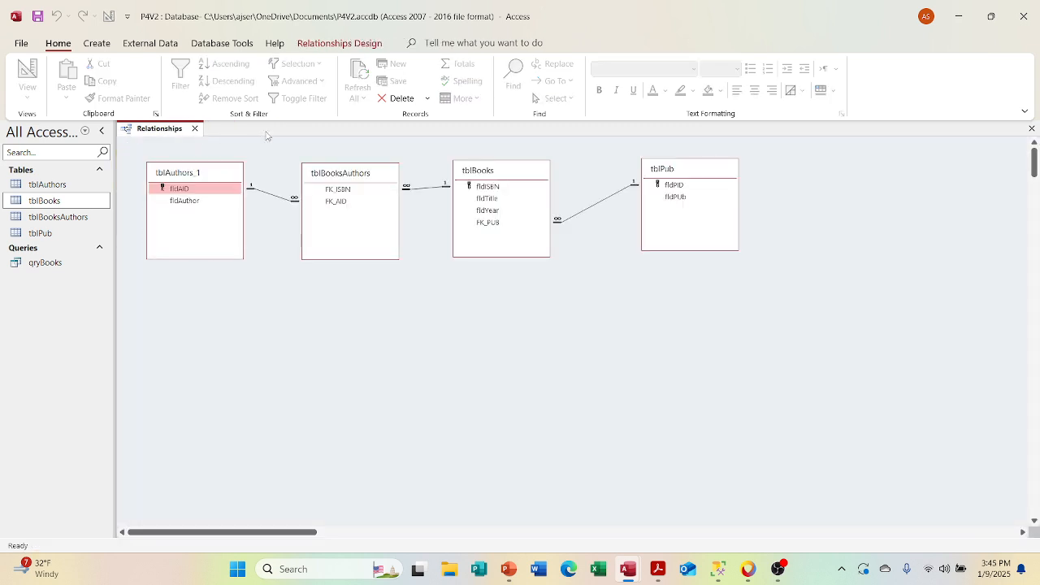
Step: Open tblBooks in Design View and look over its table properties
right_click(86, 204)
left_click(108, 228)
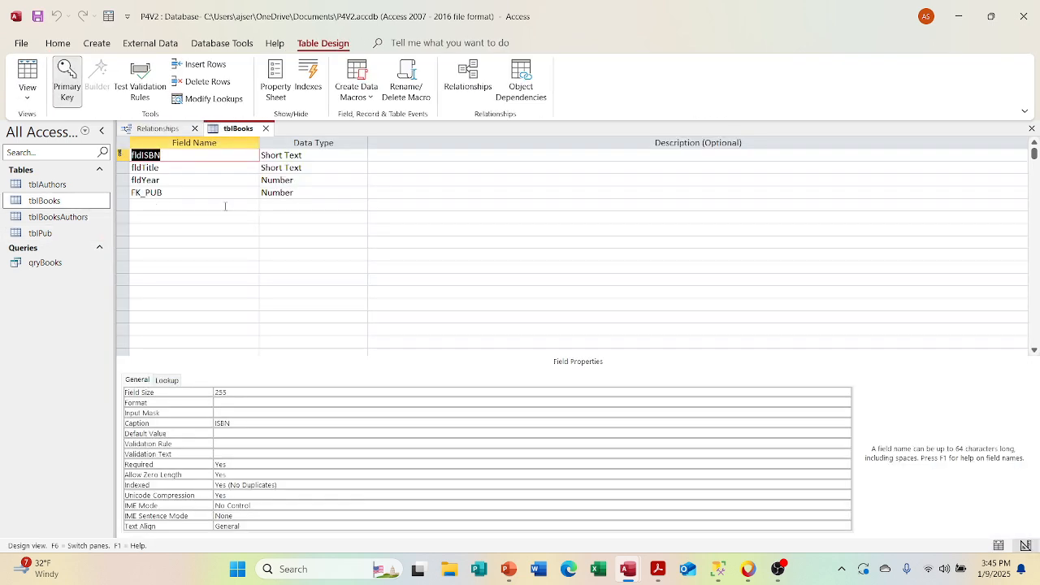
right_click(602, 215)
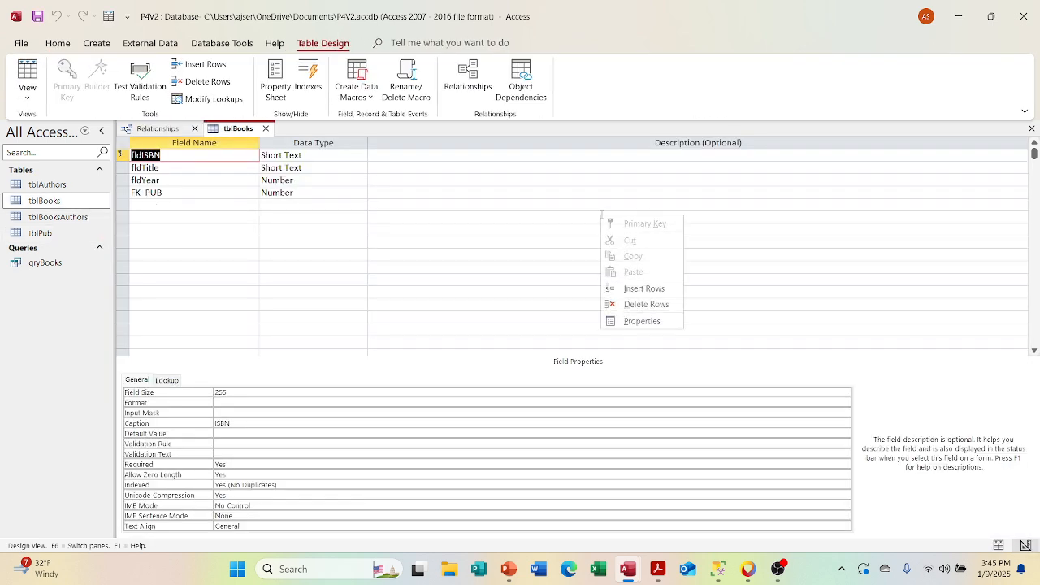
left_click(651, 322)
left_click(505, 291)
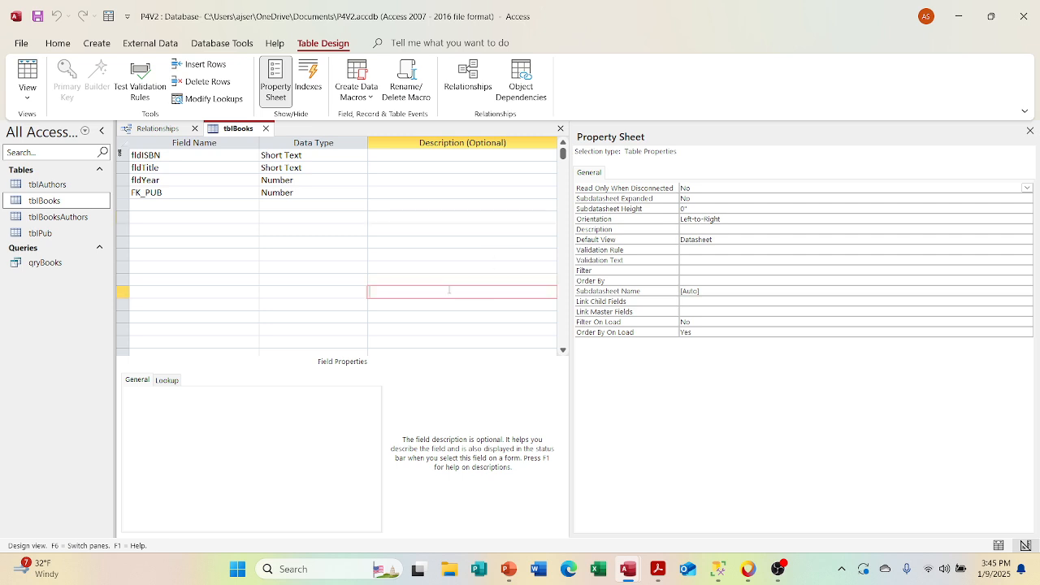
left_click(1029, 130)
Step: Set the Subdatasheet Name property of tblBooks to Table.tblPub, and save and close the table
right_click(628, 216)
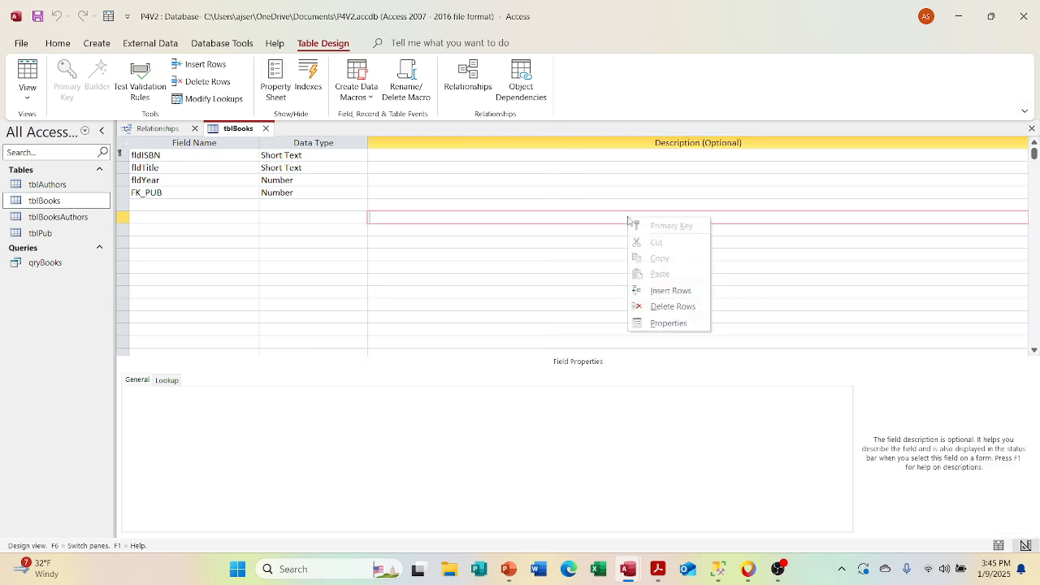
left_click(666, 325)
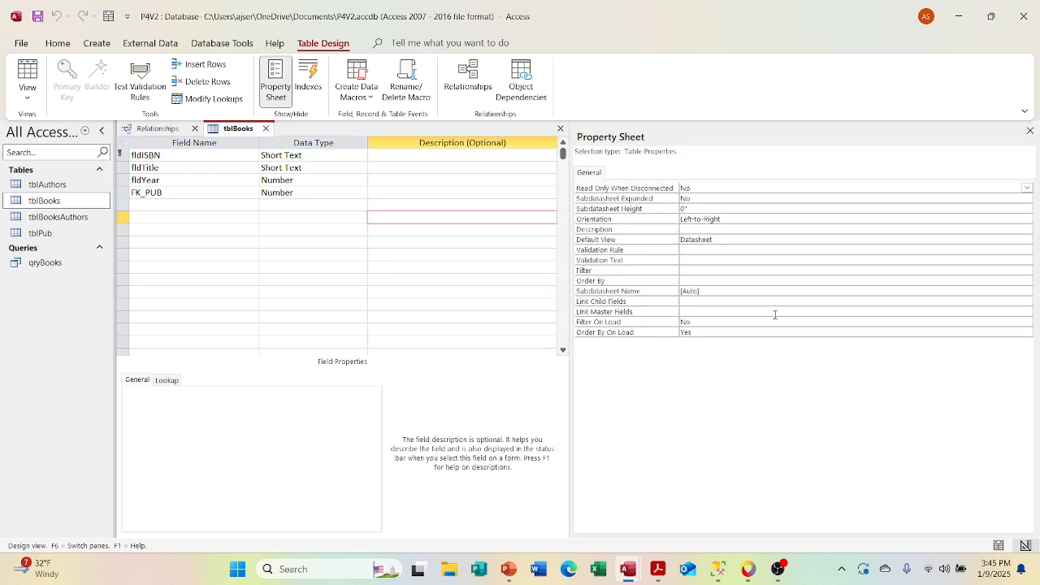
left_click(848, 290)
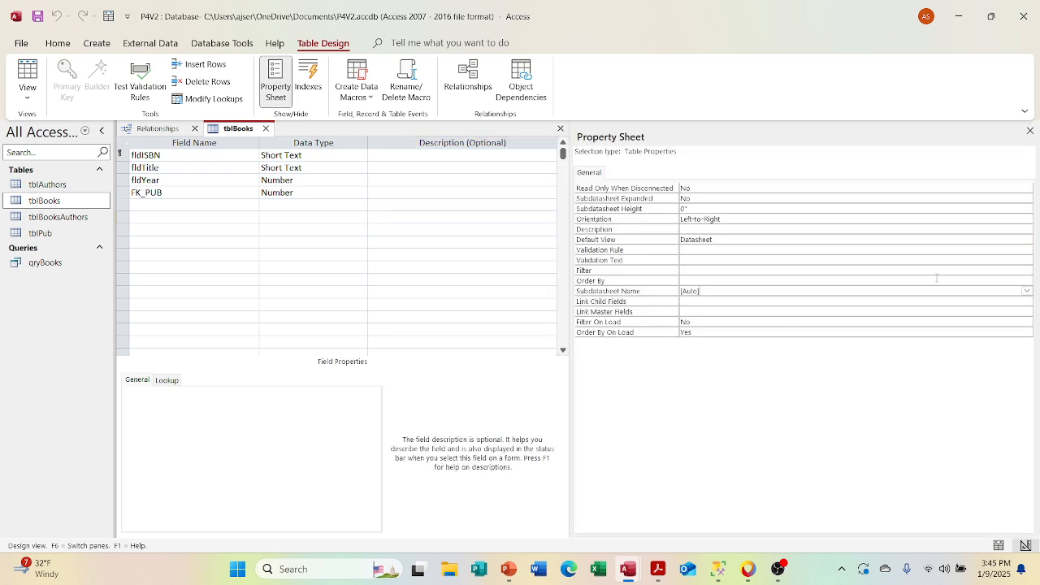
right_click(1027, 290)
left_click(951, 290)
left_click(1027, 291)
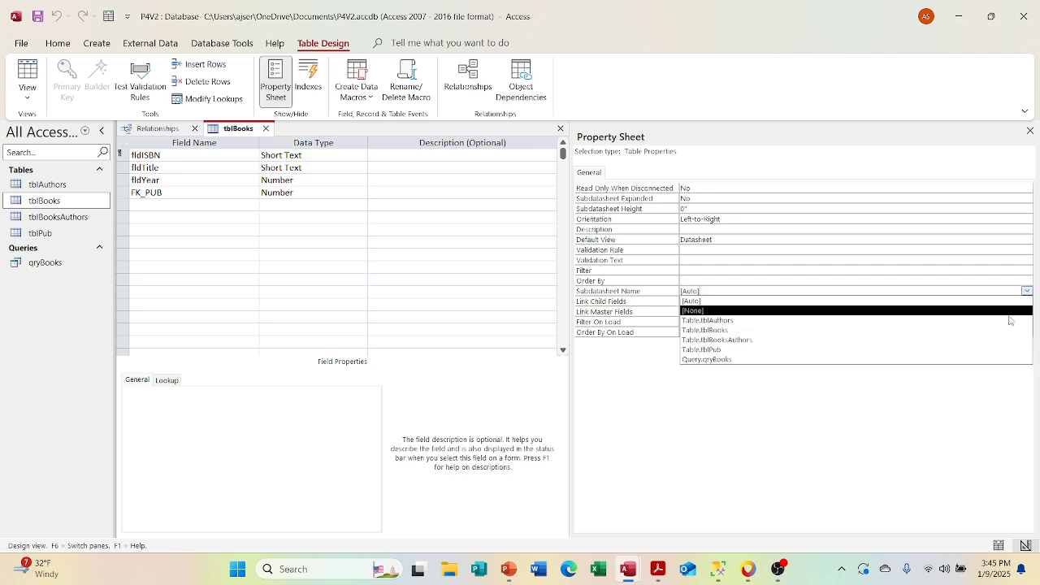
left_click(1002, 349)
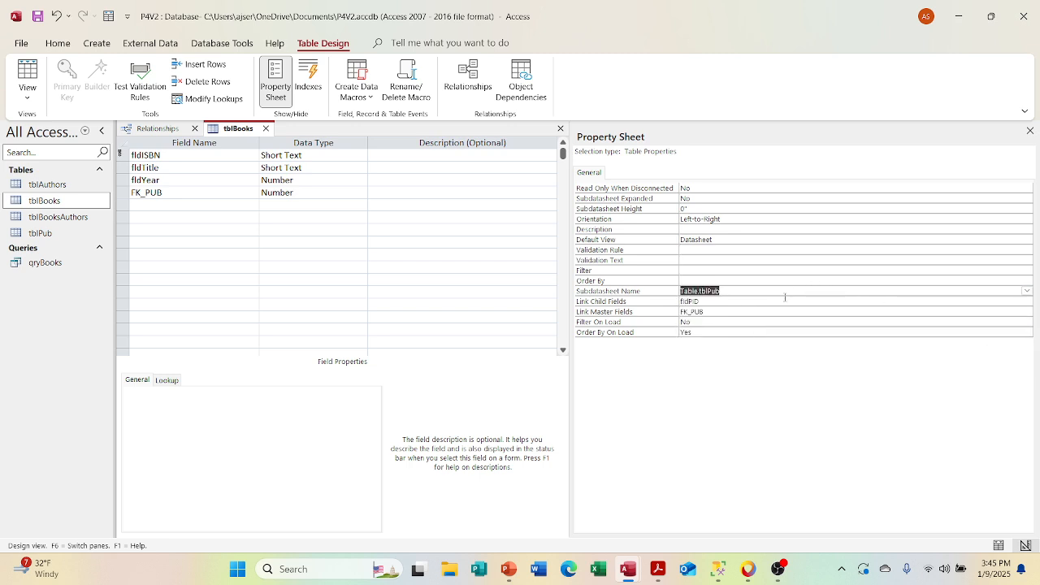
left_click(1030, 130)
left_click(37, 16)
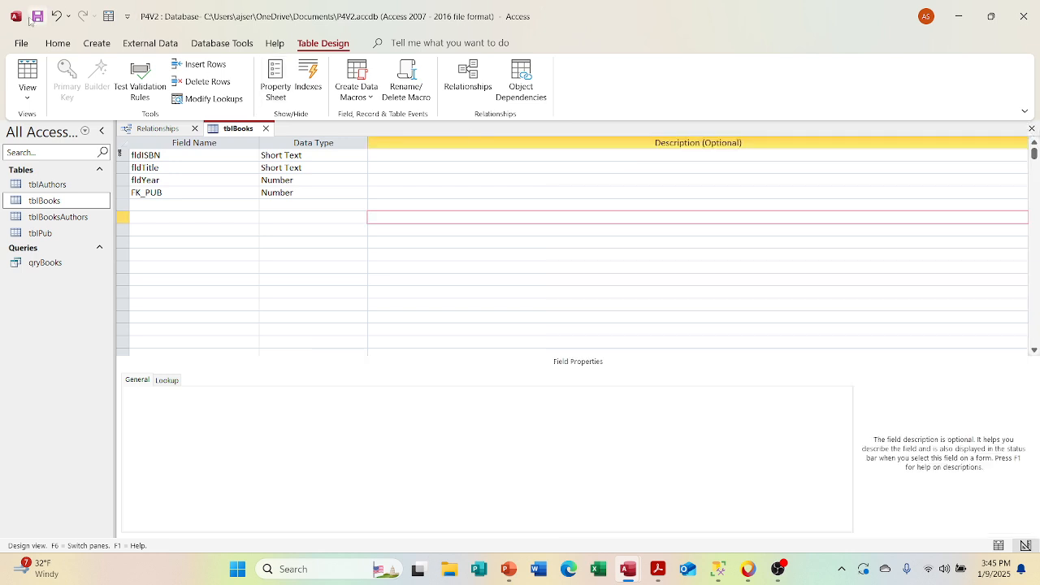
left_click(265, 128)
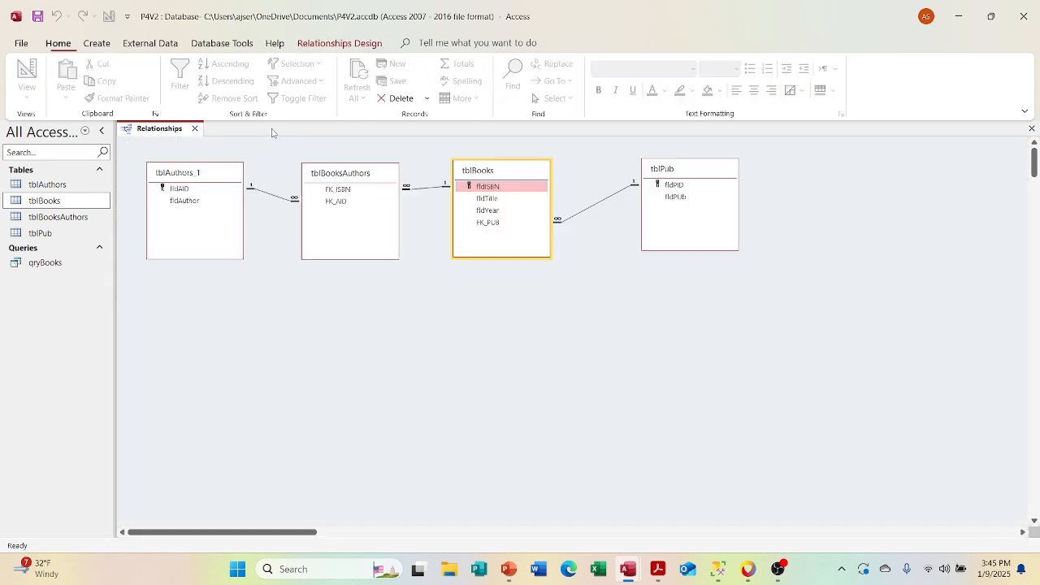
Step: Open tblBooks, expand the subdatasheets of all three books and the nested Pub2 record to examine them, and close the table
double_click(74, 204)
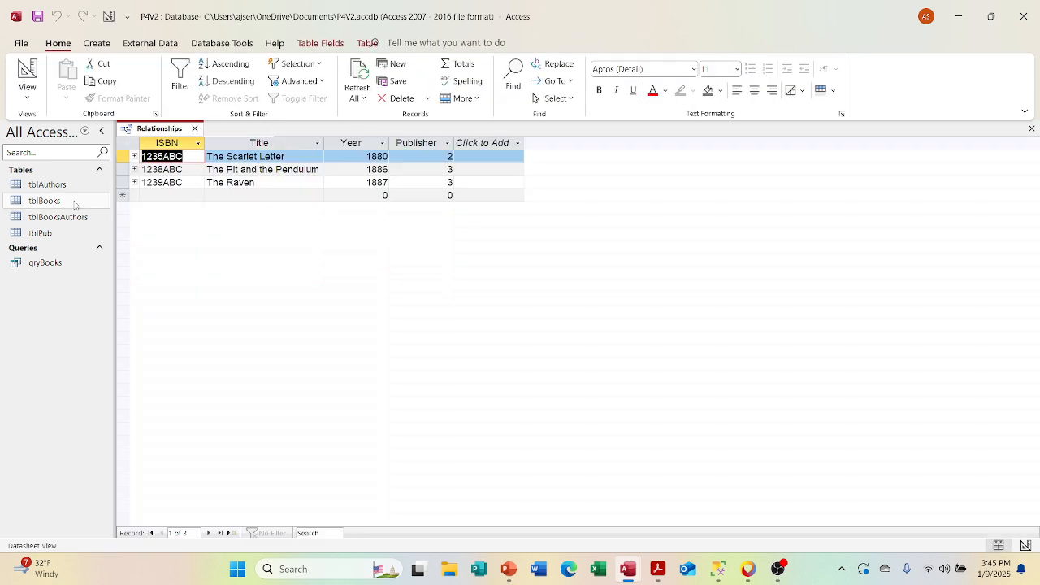
left_click(134, 157)
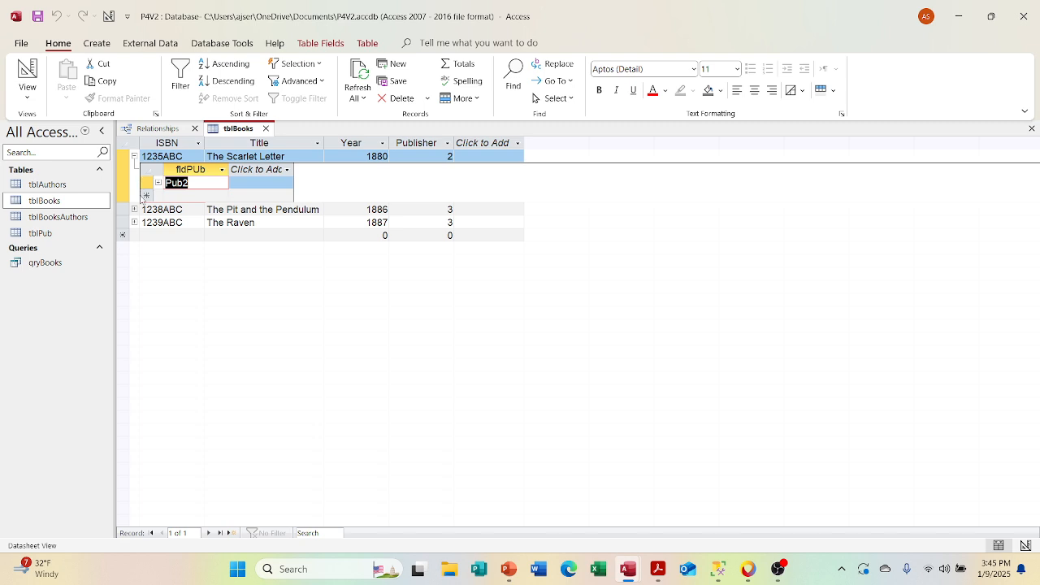
left_click(134, 210)
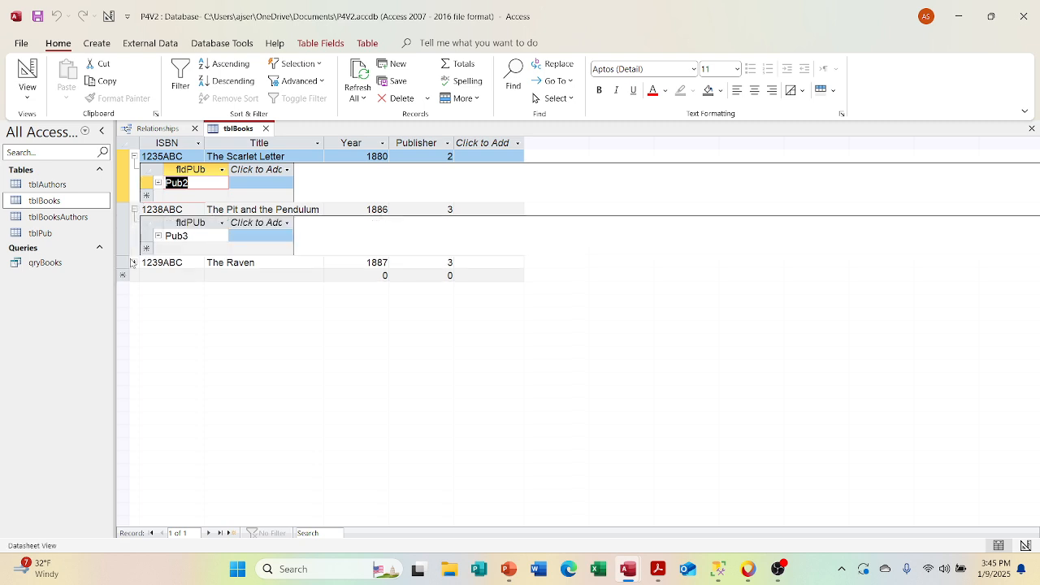
left_click(134, 262)
left_click(159, 184)
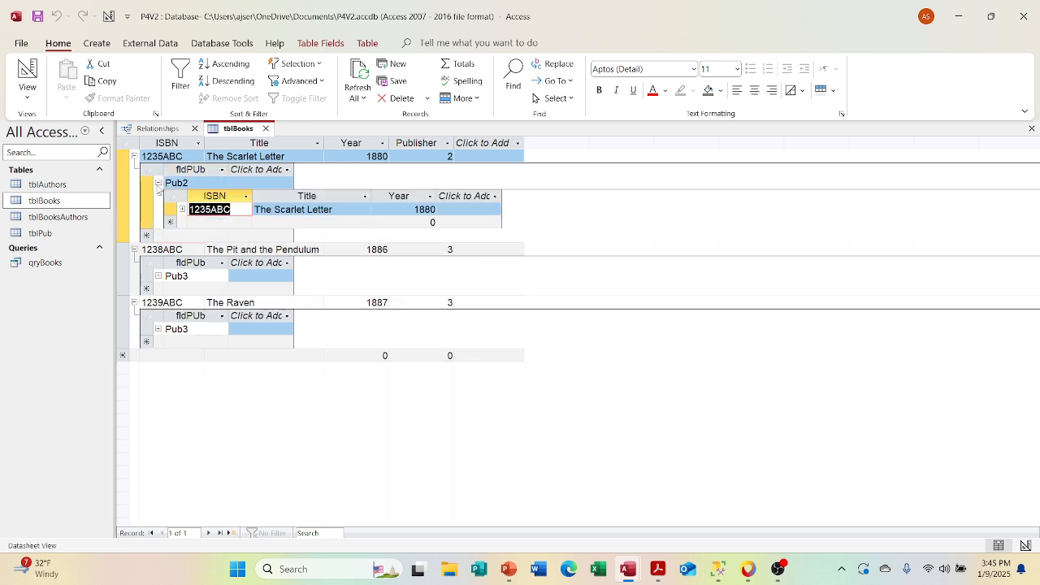
left_click(159, 184)
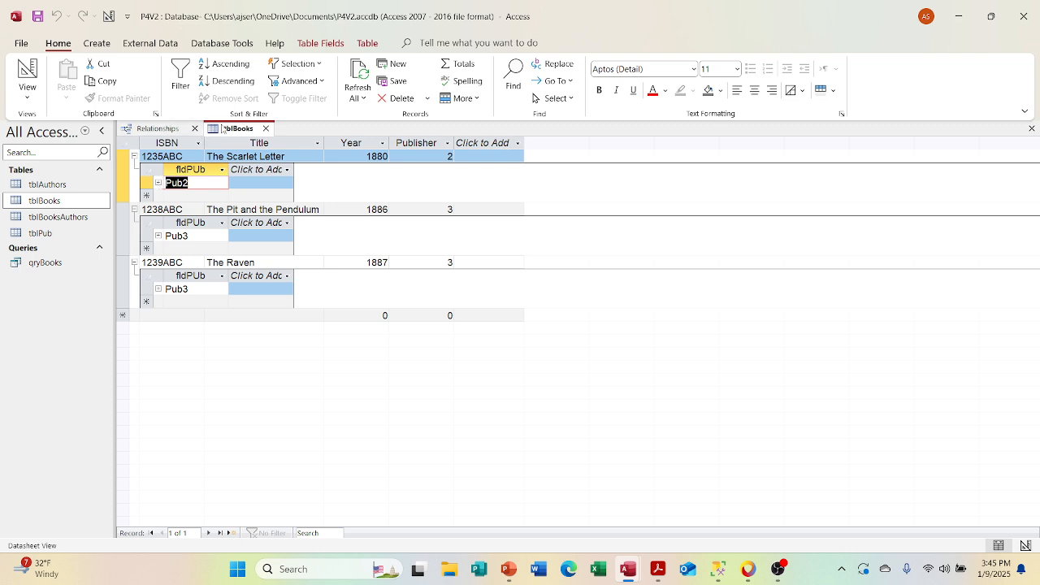
left_click(267, 129)
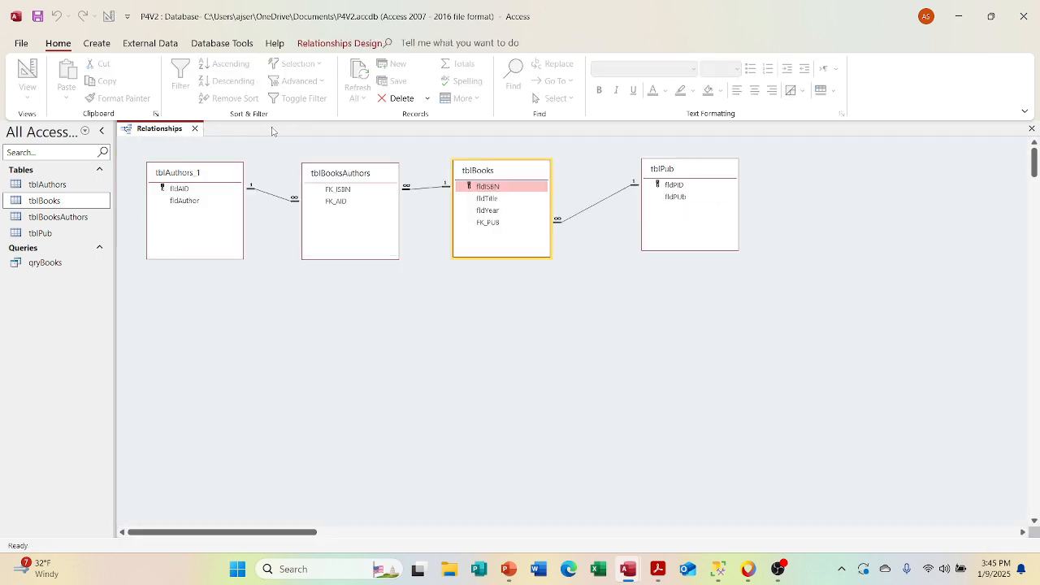
Step: Open tblPub, expand the subdatasheets of both publishers to examine their books, and close the table
left_click(56, 248)
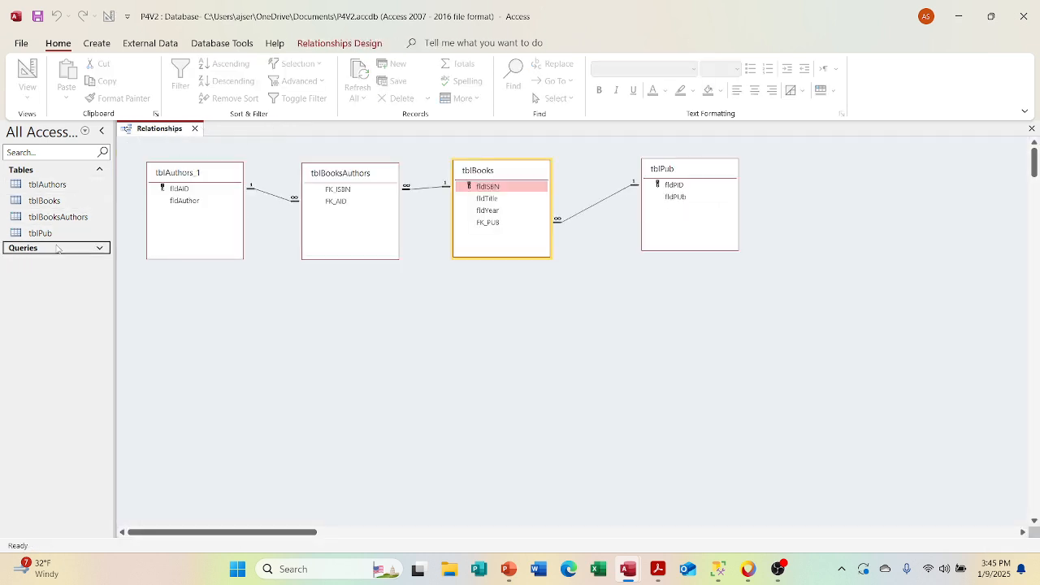
left_click(57, 248)
double_click(49, 234)
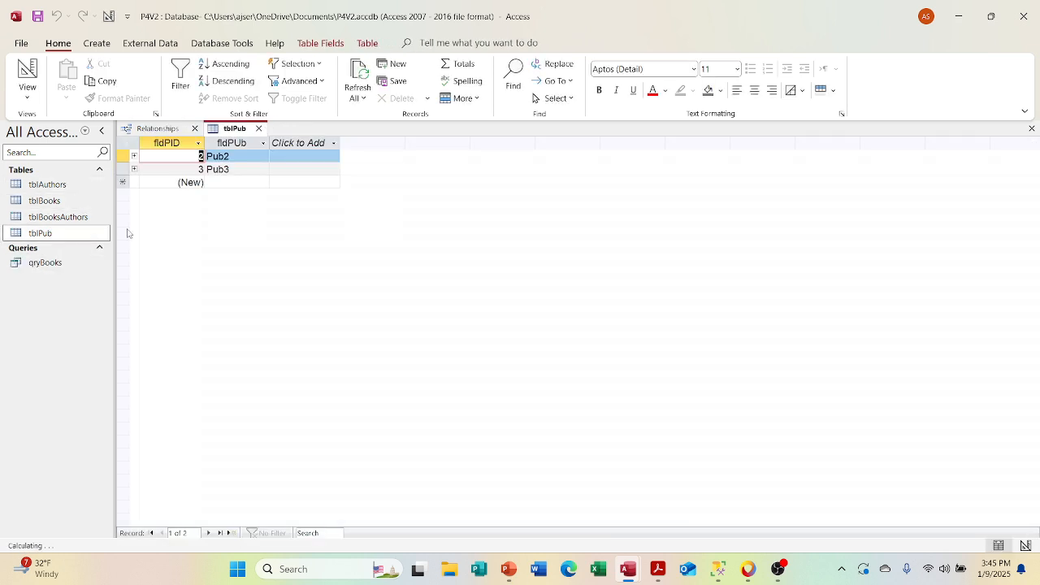
left_click(134, 169)
left_click(134, 156)
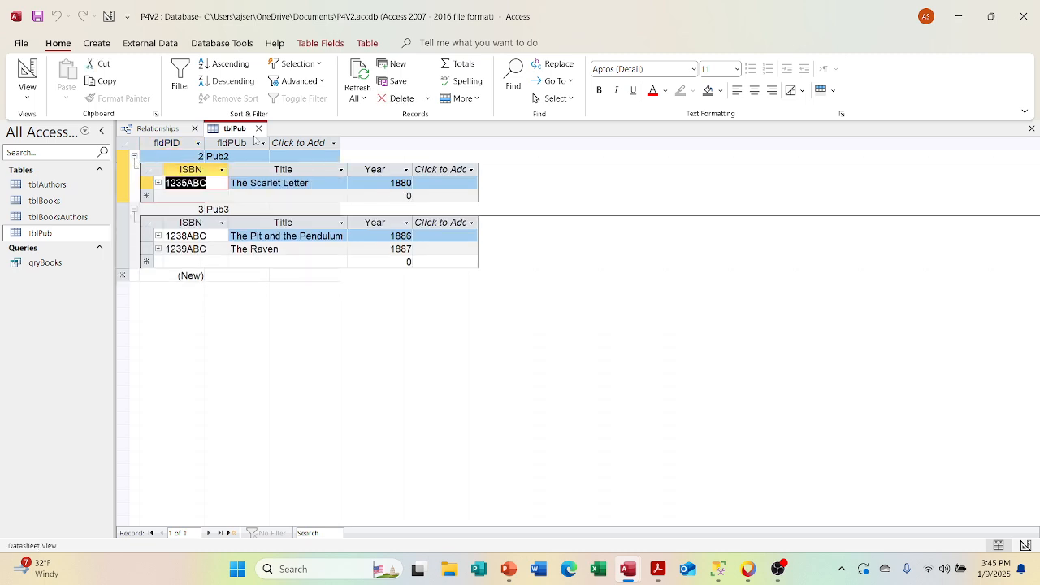
left_click(259, 128)
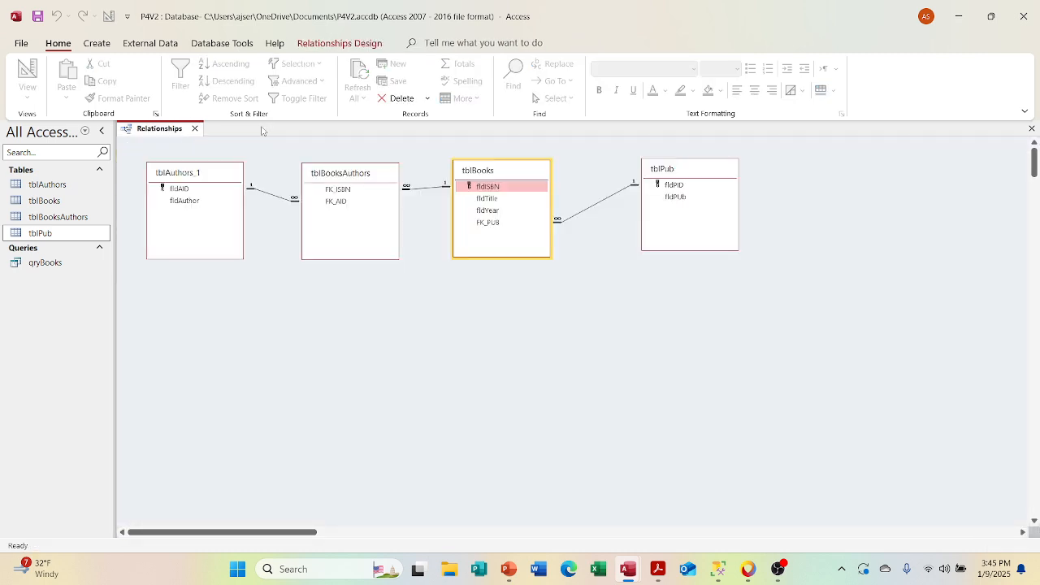
Step: In the Design View of tblBooks, set the Subdatasheet Name table property to Table.tblBooksAuthors and save the table
right_click(53, 202)
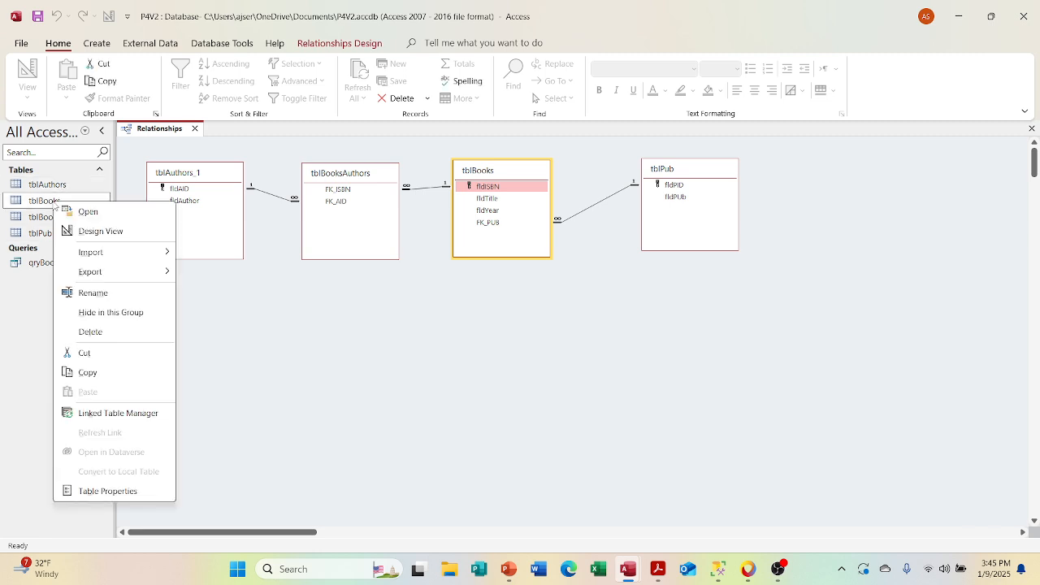
left_click(92, 231)
right_click(596, 188)
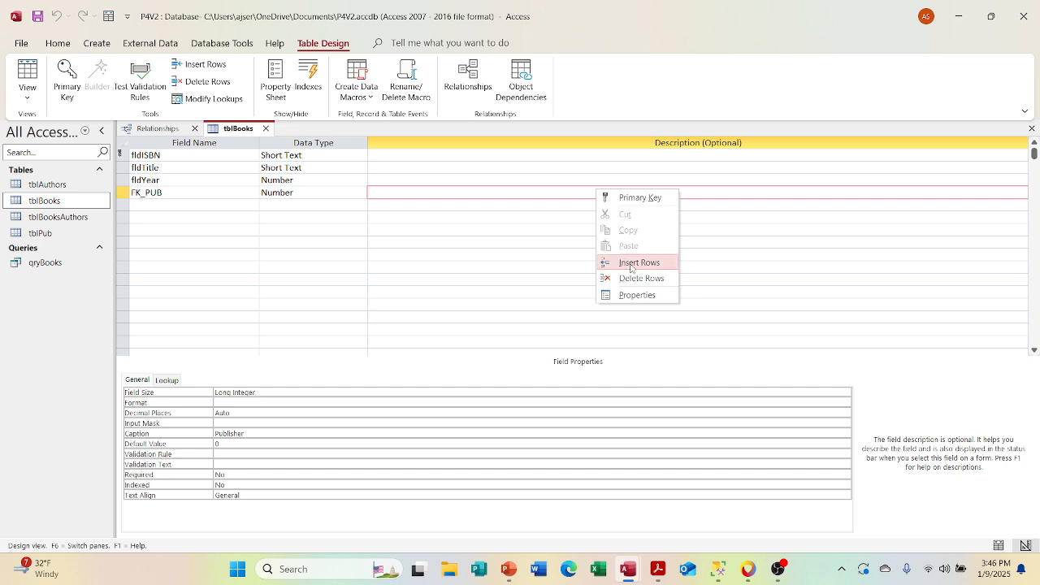
left_click(637, 295)
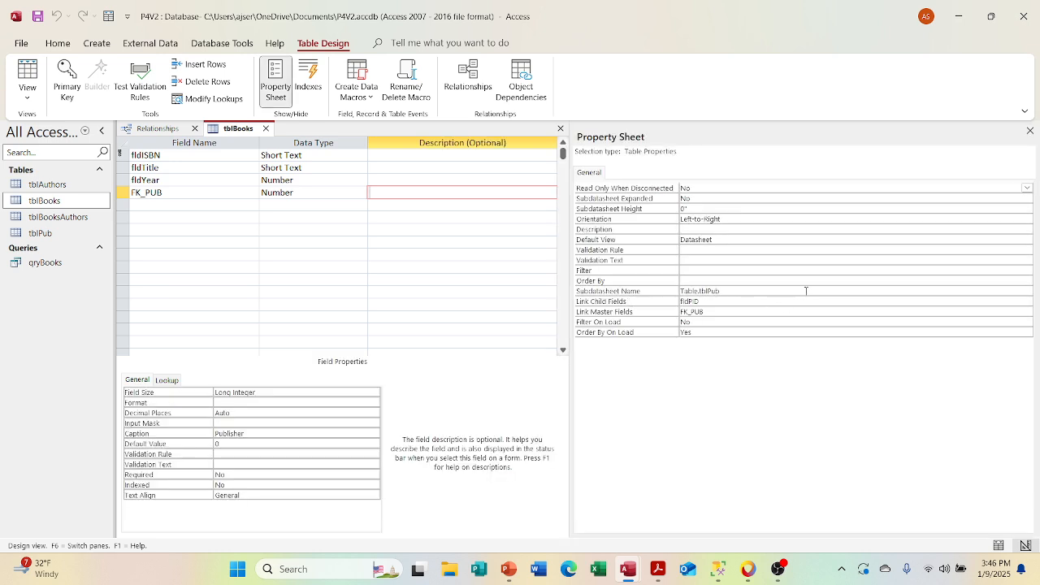
left_click(804, 301)
left_click(1030, 299)
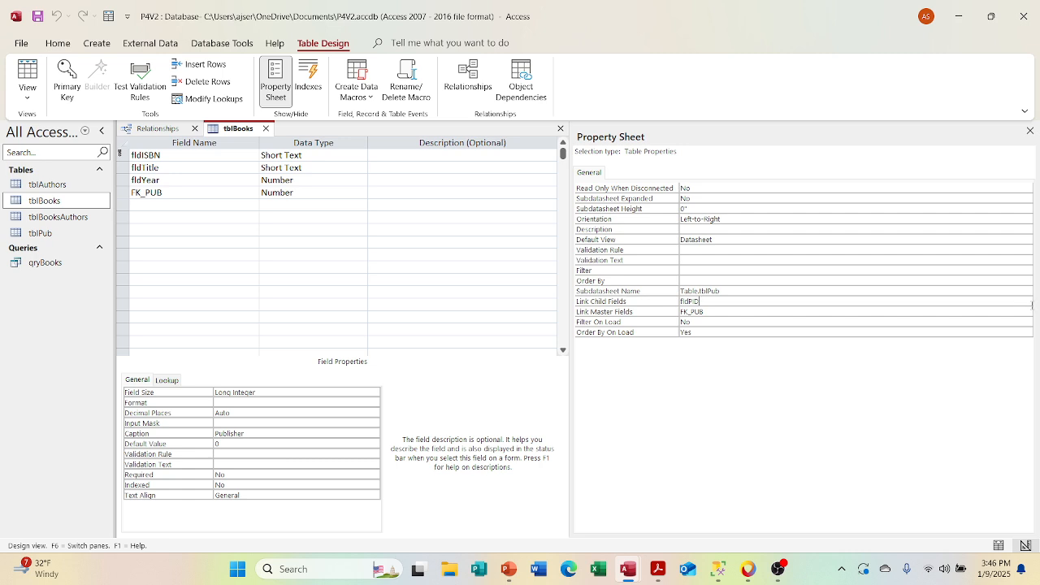
left_click(1027, 290)
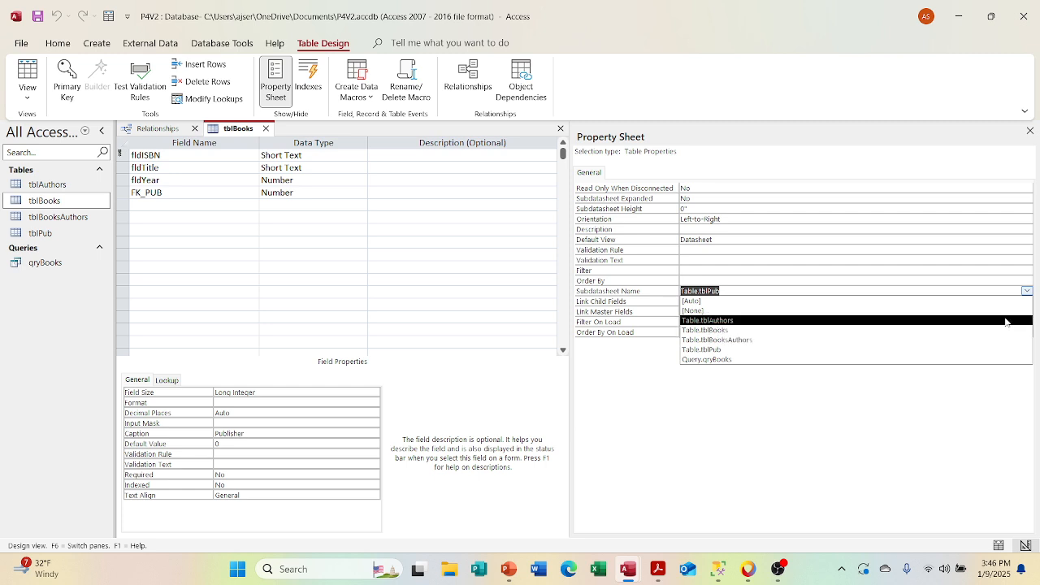
left_click(1003, 337)
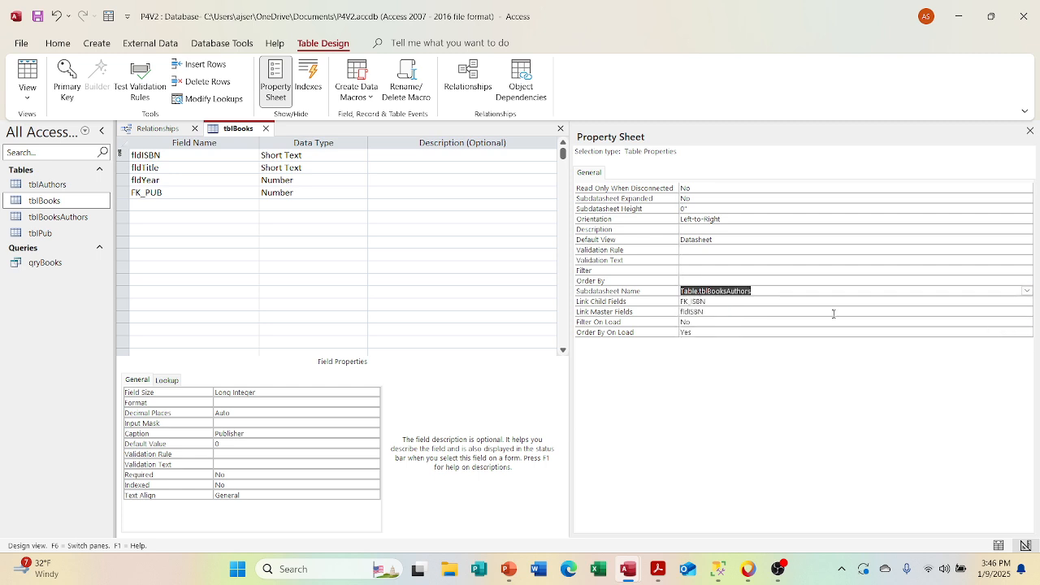
left_click(1029, 131)
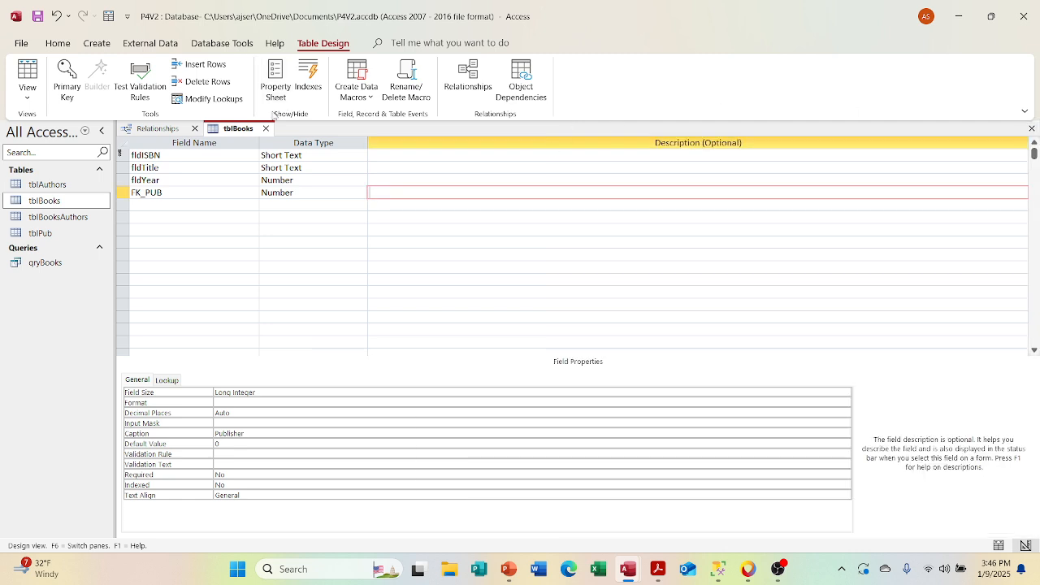
left_click(37, 17)
Step: Examine all three books' subdatasheets in the Datasheet View of tblBooks, close it, and briefly check the records of tblBooksAuthors
left_click(27, 75)
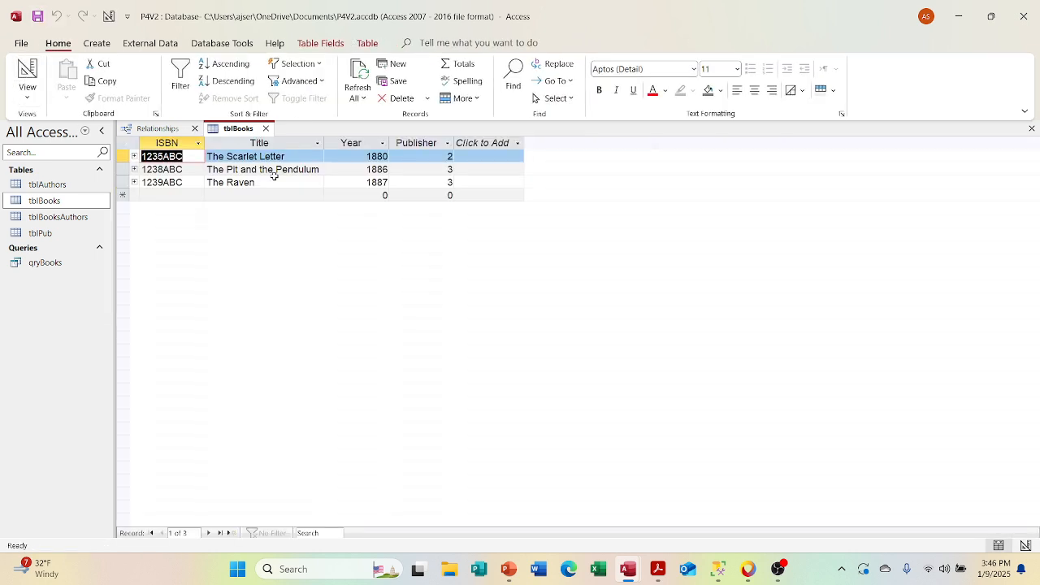
left_click(134, 157)
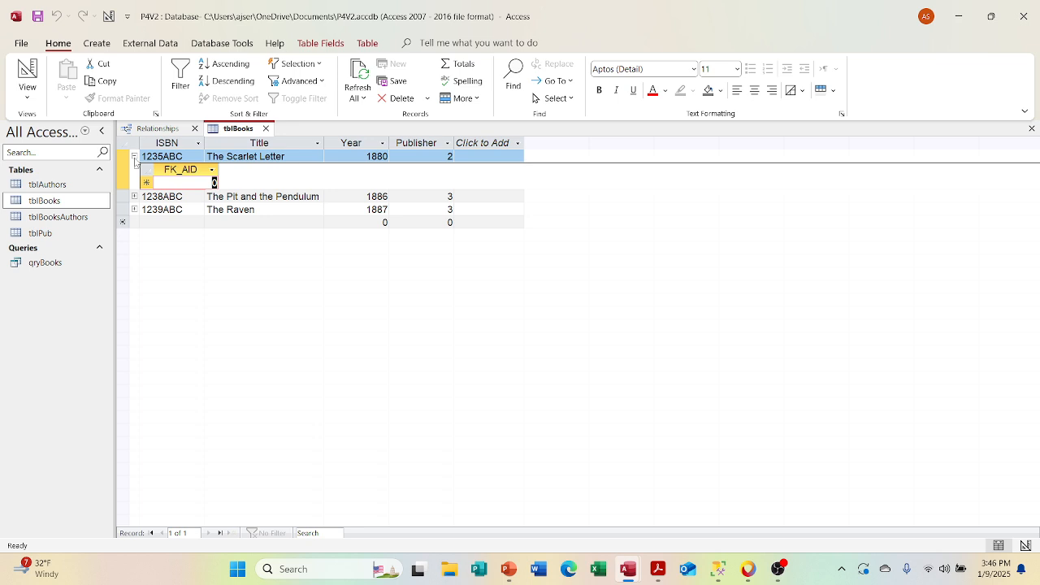
left_click(135, 197)
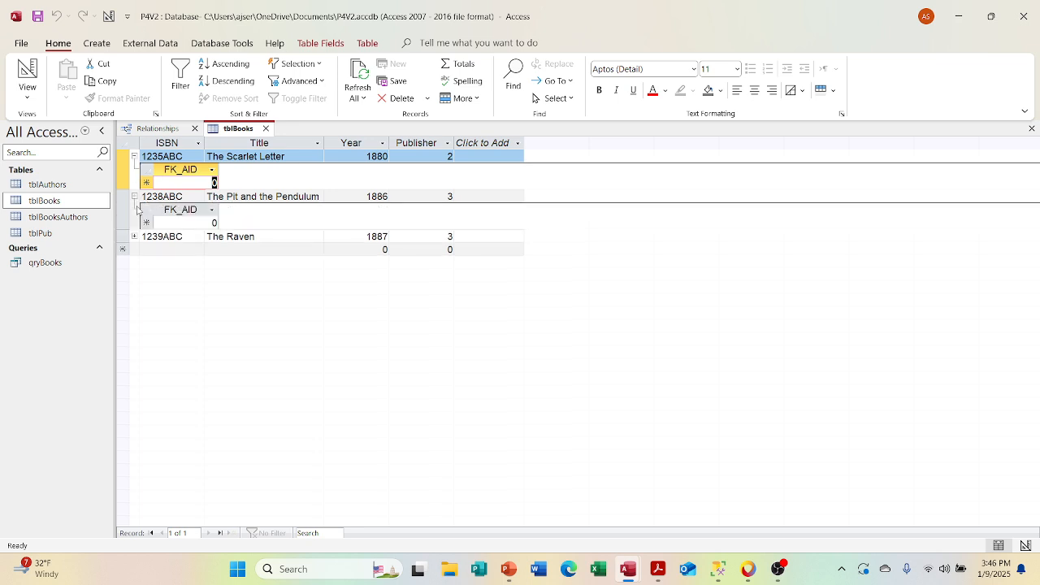
left_click(135, 236)
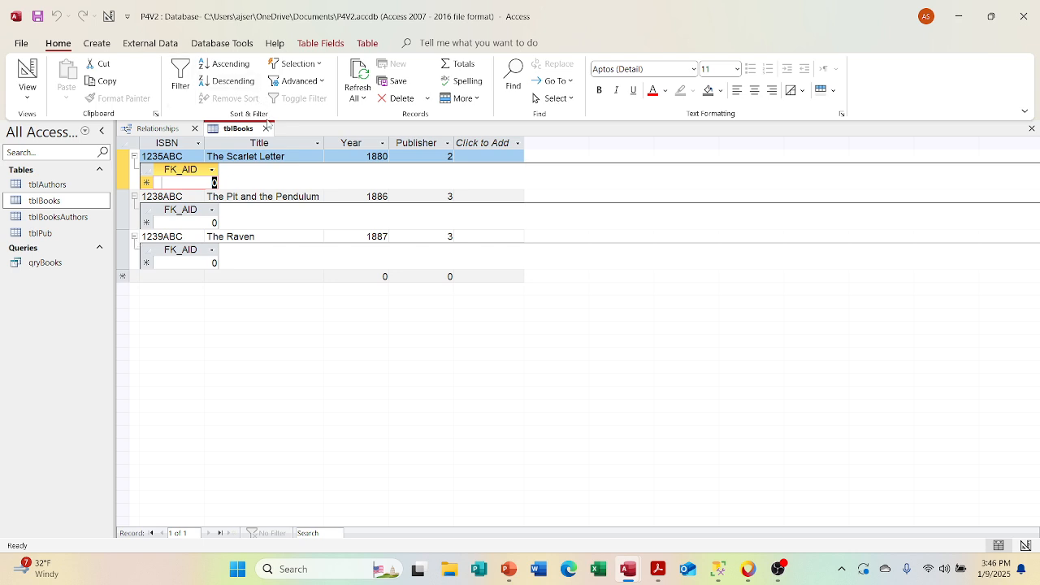
left_click(266, 128)
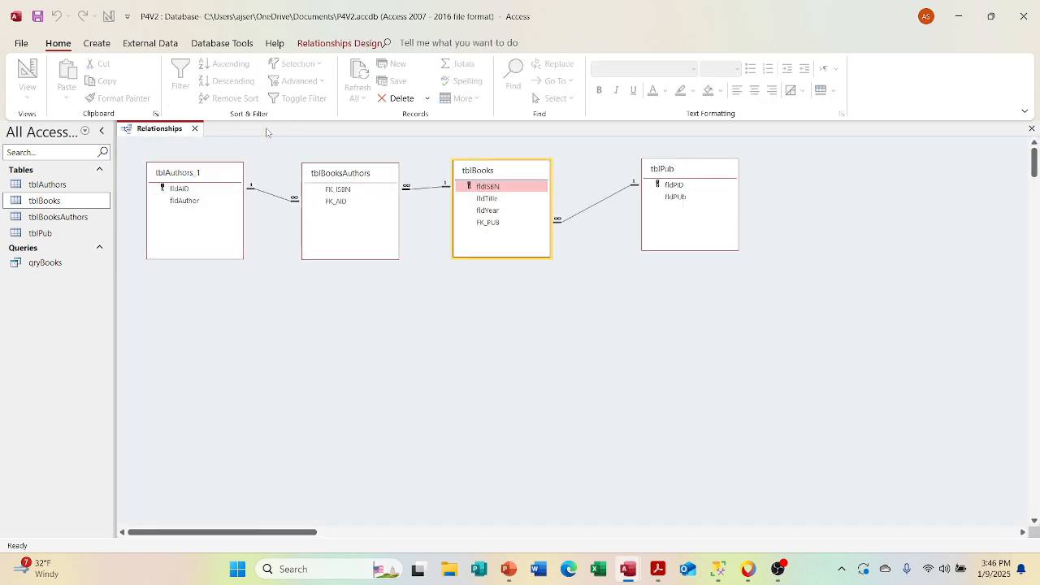
double_click(57, 217)
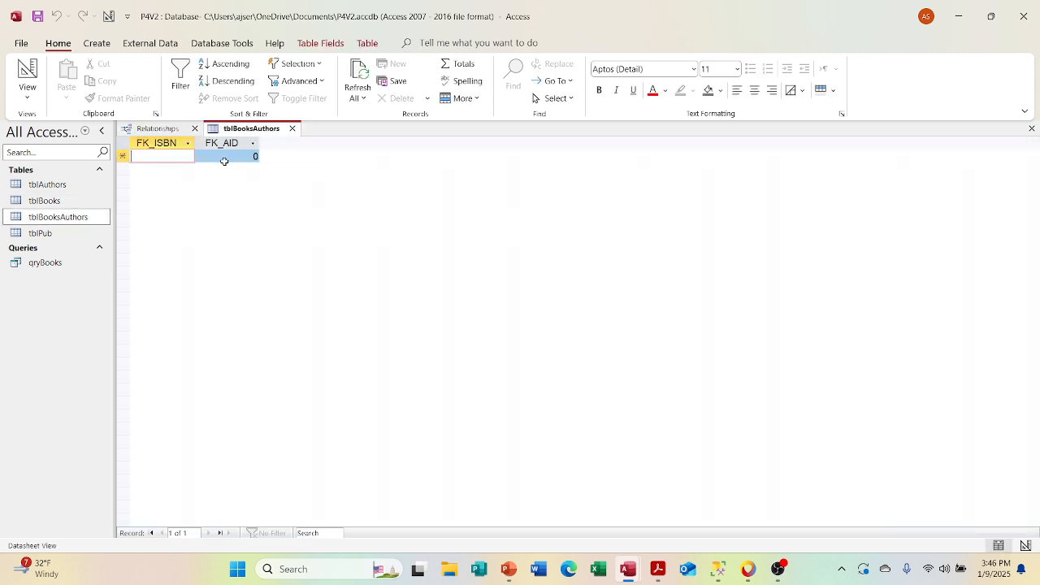
left_click(291, 128)
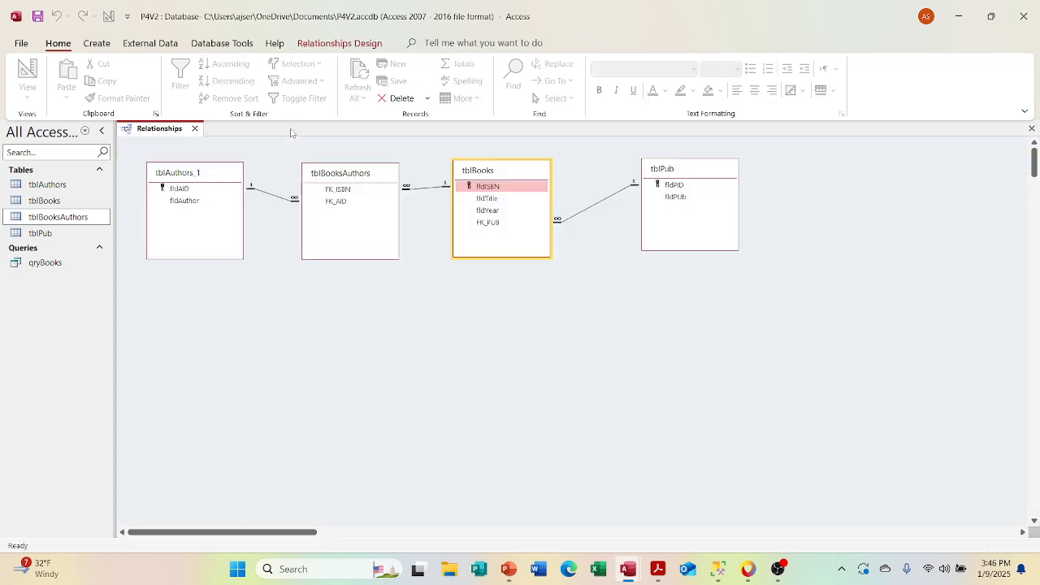
Step: Examine the subdatasheet of The Scarlet Letter in tblBooks, look briefly at the table's Design View, recheck the subdatasheet and close the table
left_click(91, 203)
double_click(91, 205)
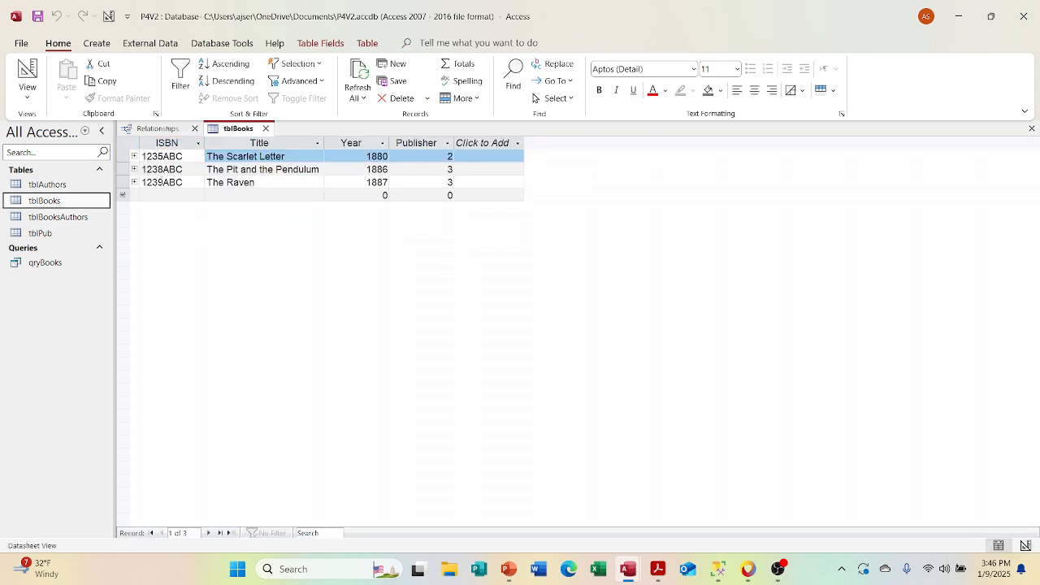
left_click(134, 156)
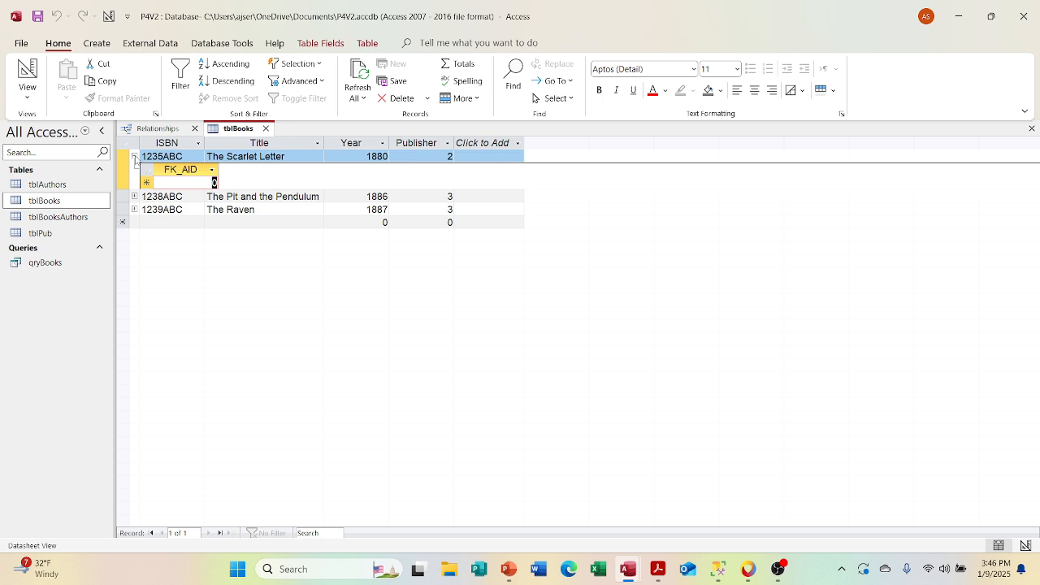
right_click(225, 134)
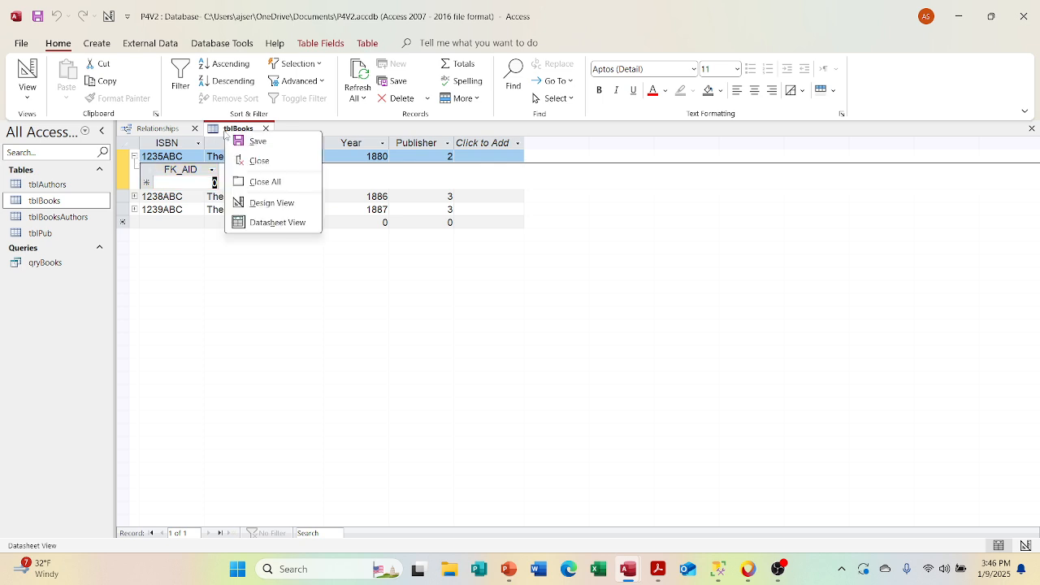
left_click(269, 210)
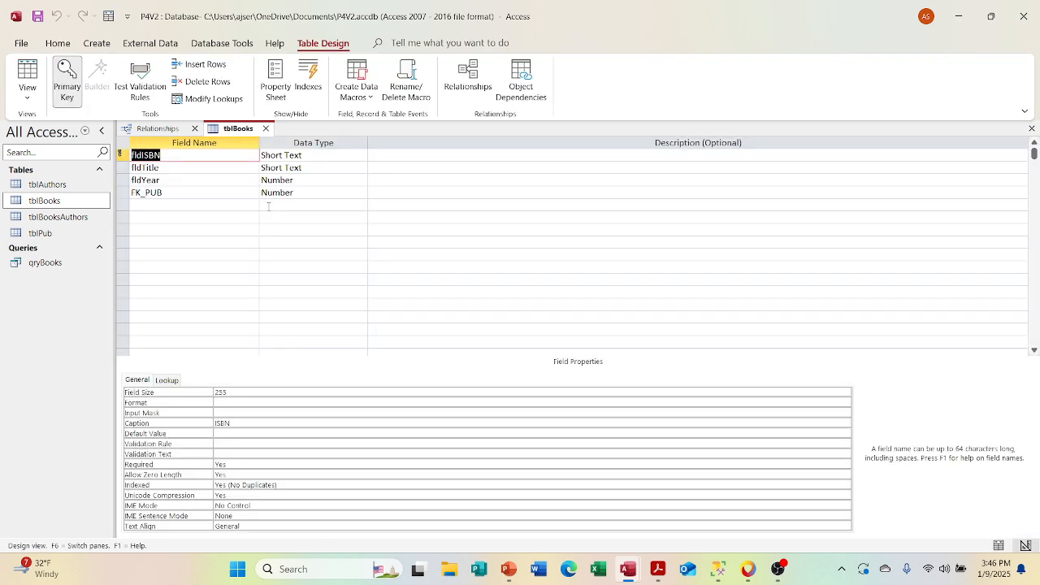
left_click(266, 129)
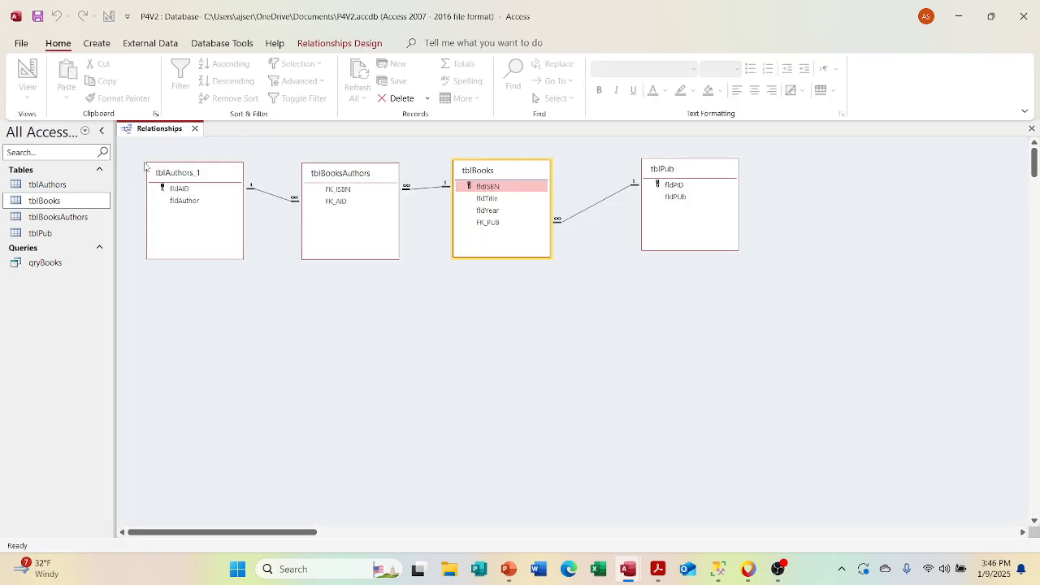
double_click(71, 202)
left_click(135, 156)
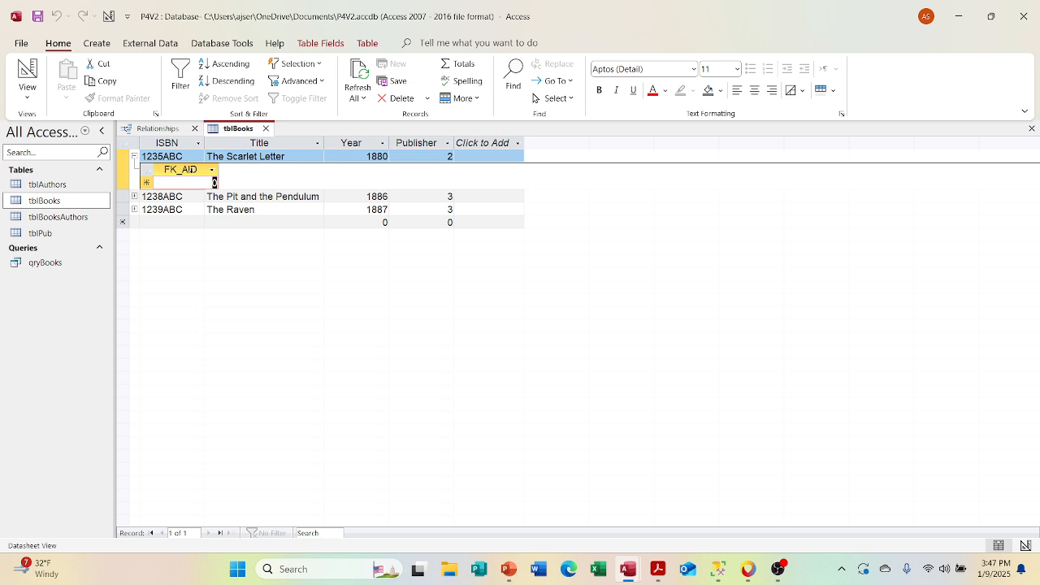
left_click(265, 128)
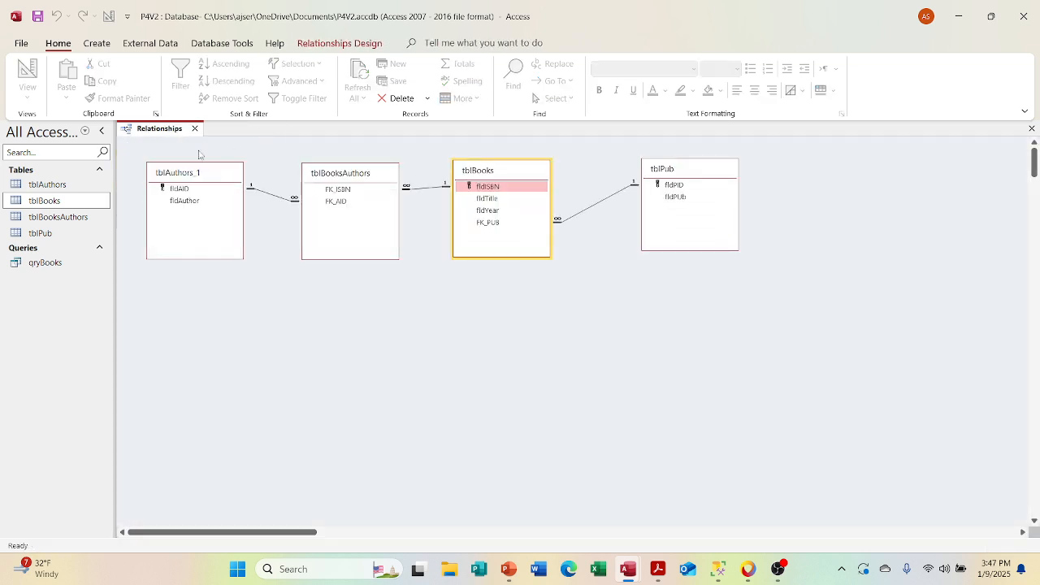
Step: Open tblBooksAuthors in Design View and set the caption of the FK_ISBN field to ISBN
left_click(75, 217)
right_click(75, 217)
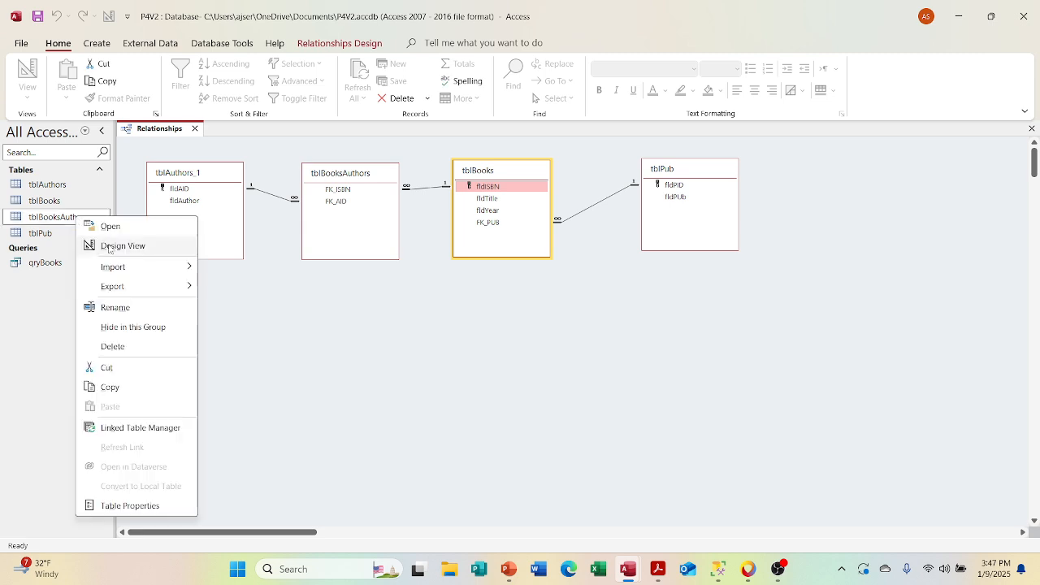
left_click(105, 243)
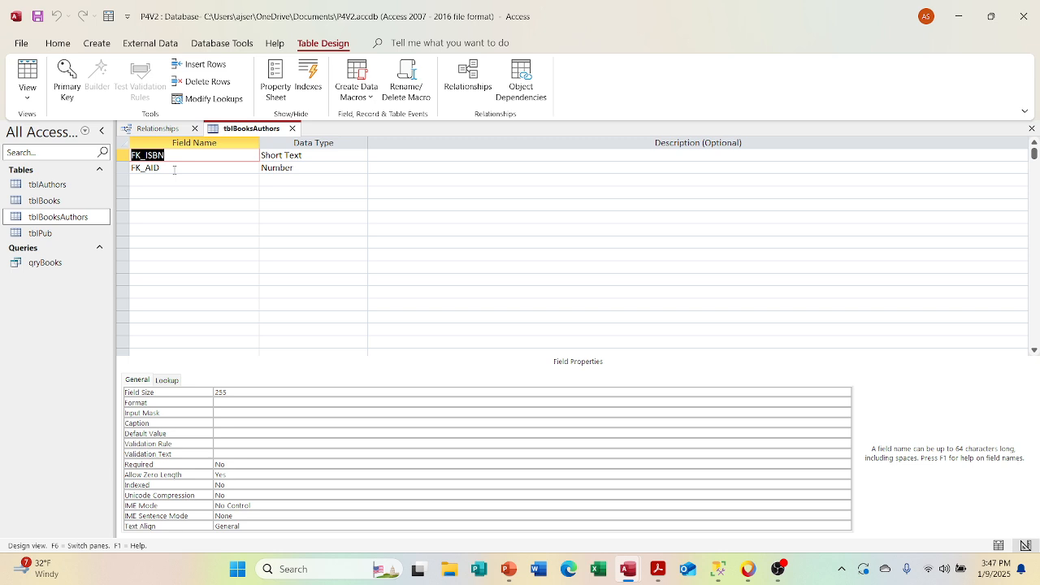
left_click(225, 422)
type("ISBN")
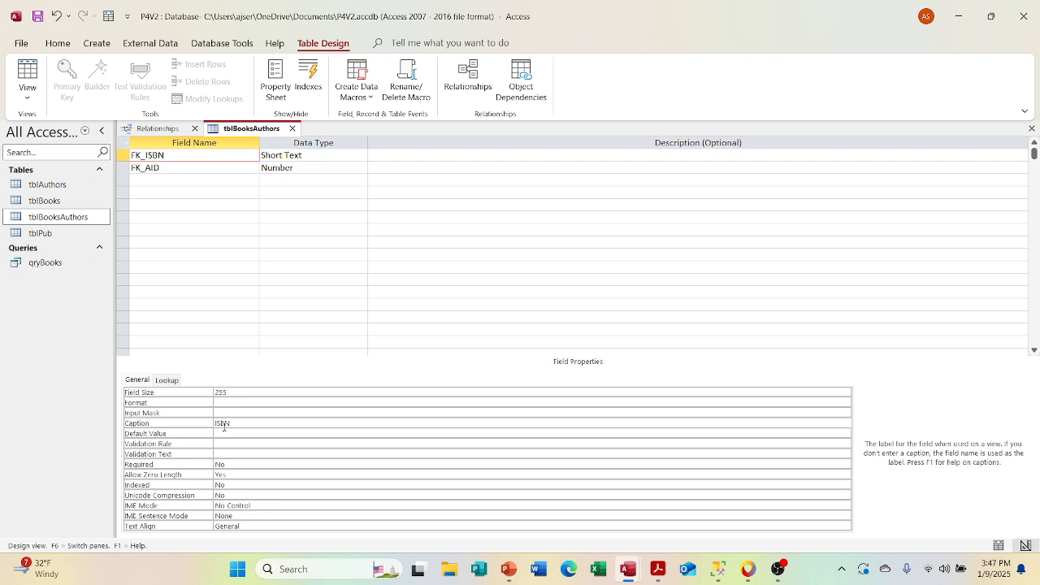
key("Return")
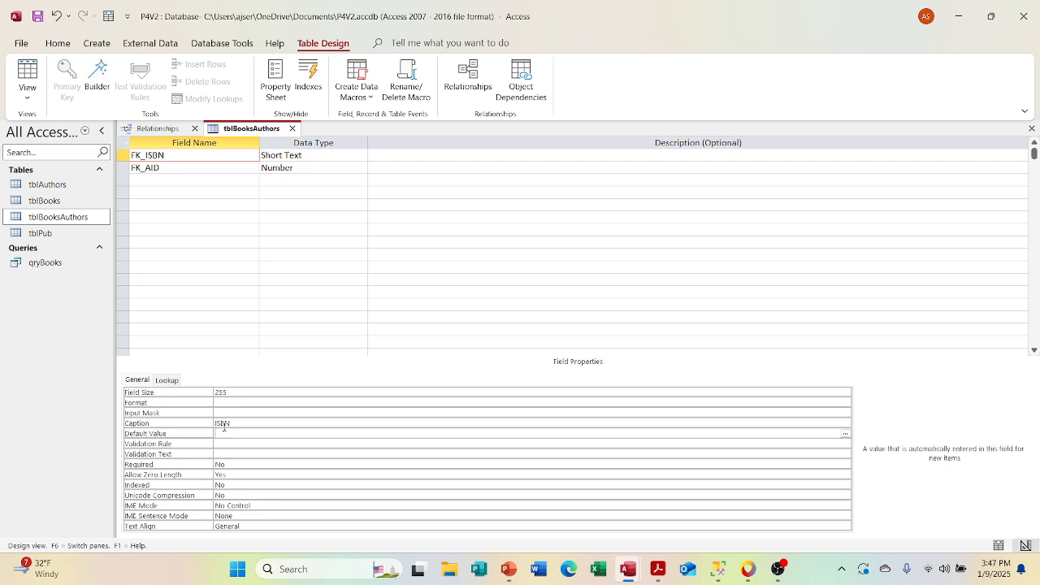
Step: Set the caption of the FK_AID field in tblBooksAuthors to Author
left_click(195, 168)
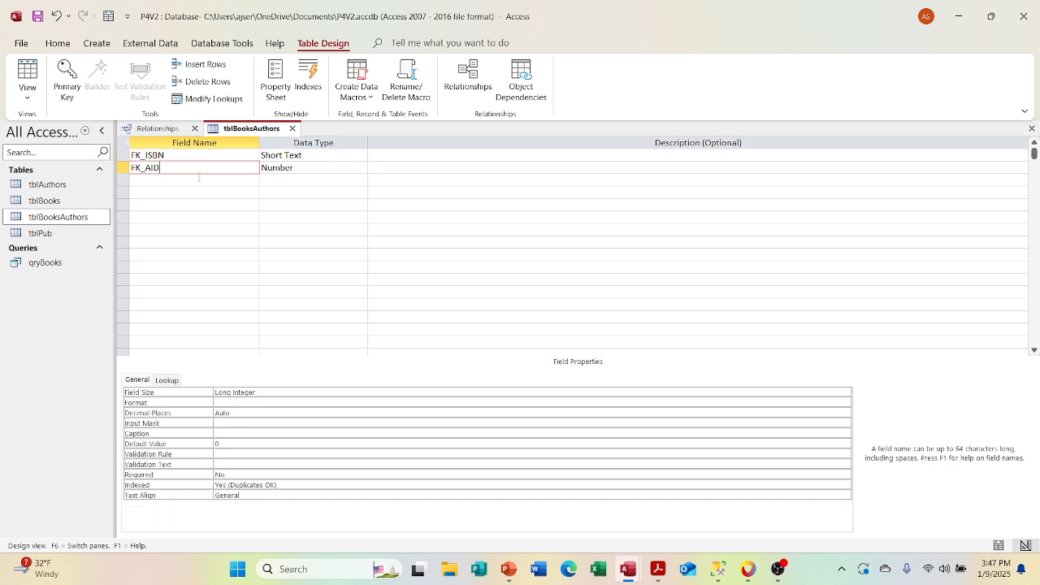
left_click(259, 423)
left_click(258, 432)
type("A")
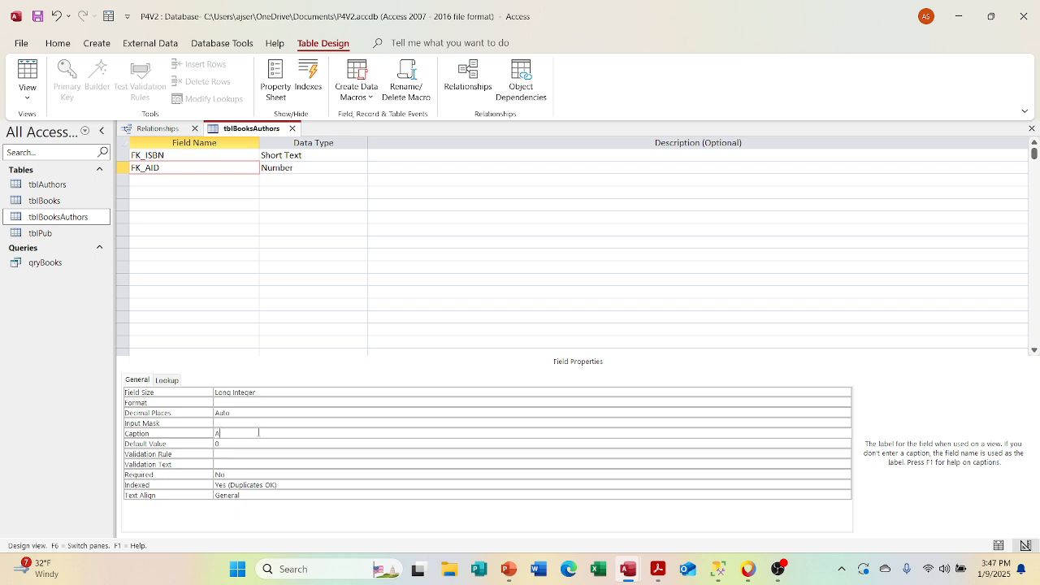
type("uth")
key("Num_Lock")
type("or")
left_click(265, 444)
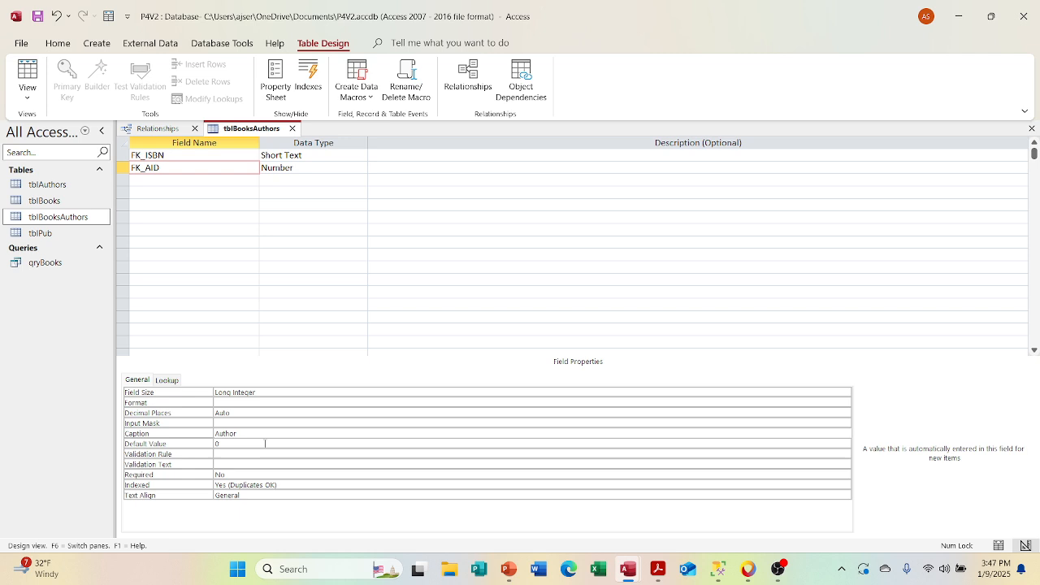
Step: Make the FK_AID field's lookup display control a Combo Box with tblAuthors as its row source
left_click(176, 381)
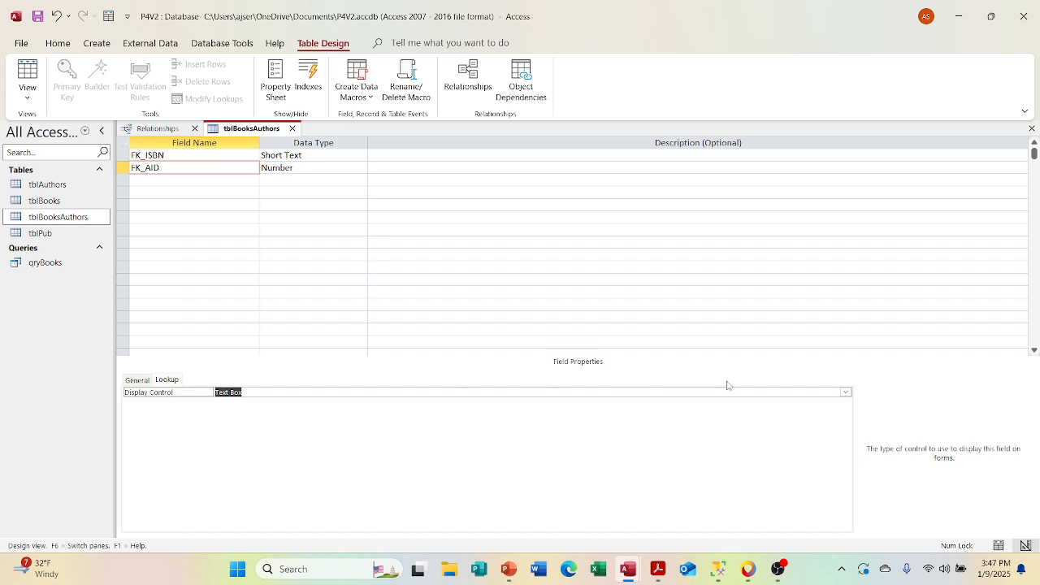
left_click(844, 392)
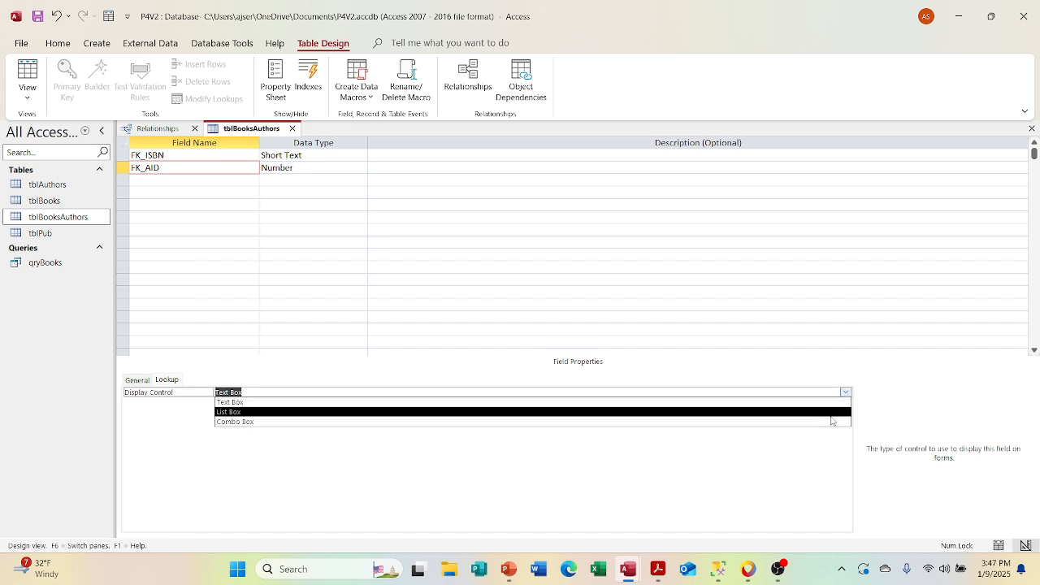
left_click(829, 421)
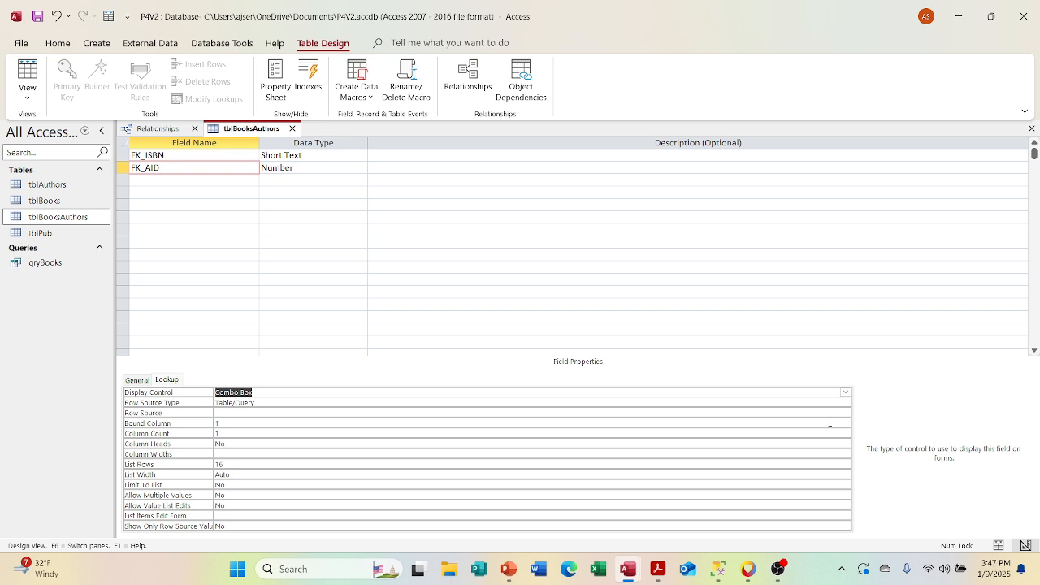
left_click(835, 414)
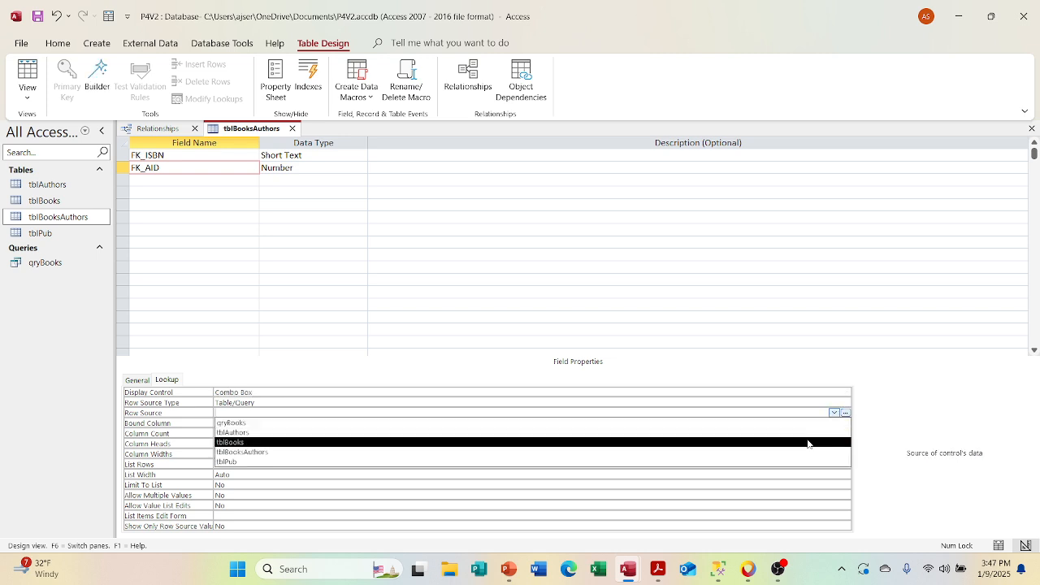
left_click(805, 432)
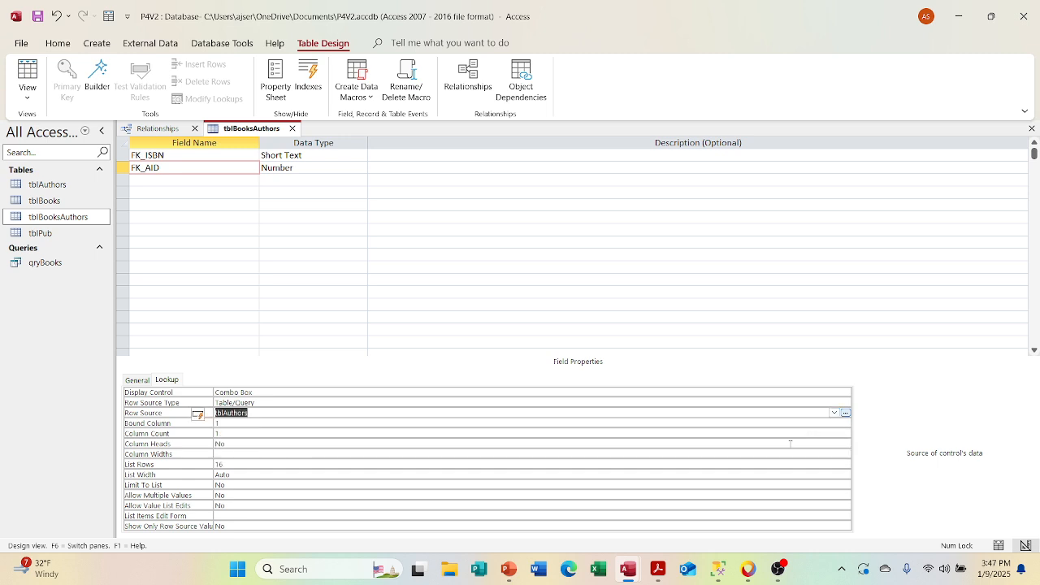
Step: Set the FK_AID lookup's column count to 2 and column widths to 0";1", and save and close tblBooksAuthors
left_click(785, 433)
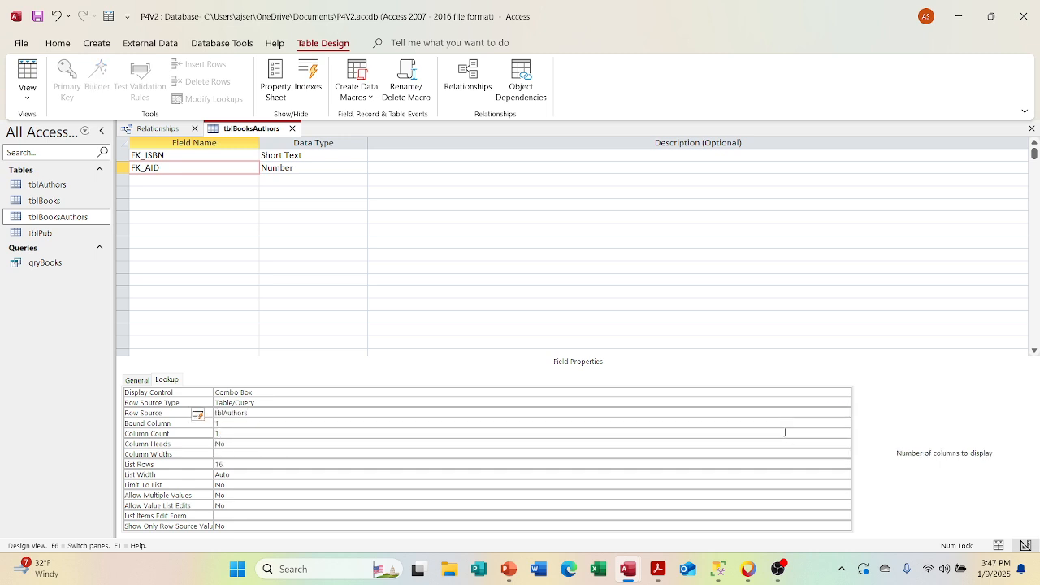
key("BackSpace")
type("2")
left_click(523, 454)
type("0")
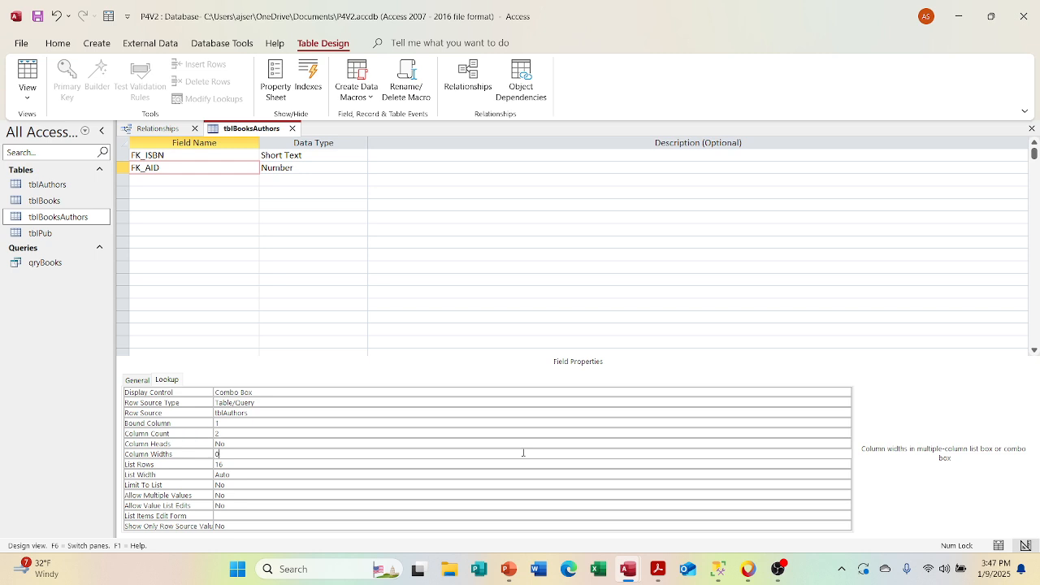
type(";1")
left_click(322, 474)
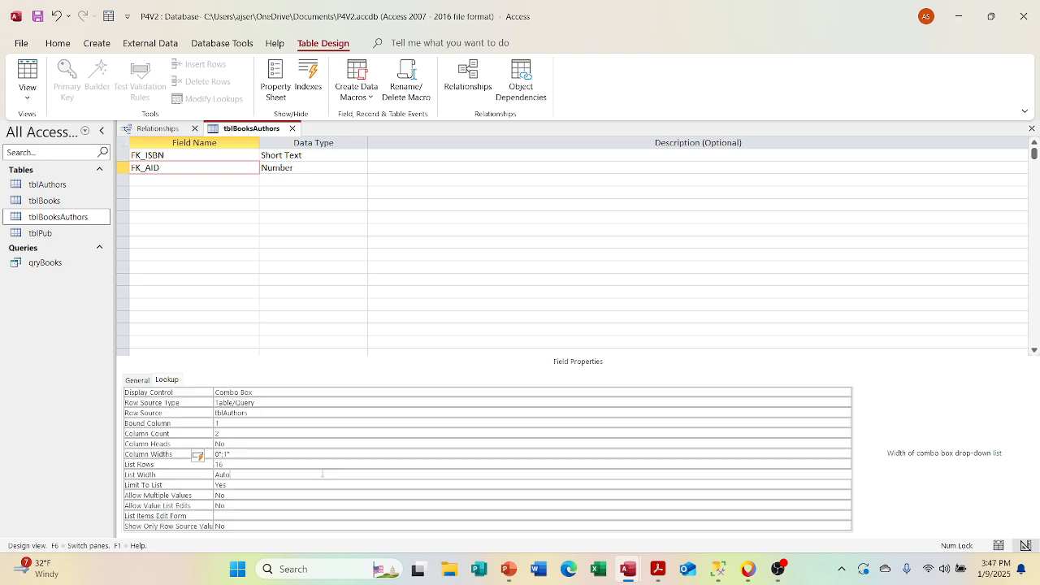
left_click(37, 16)
left_click(292, 128)
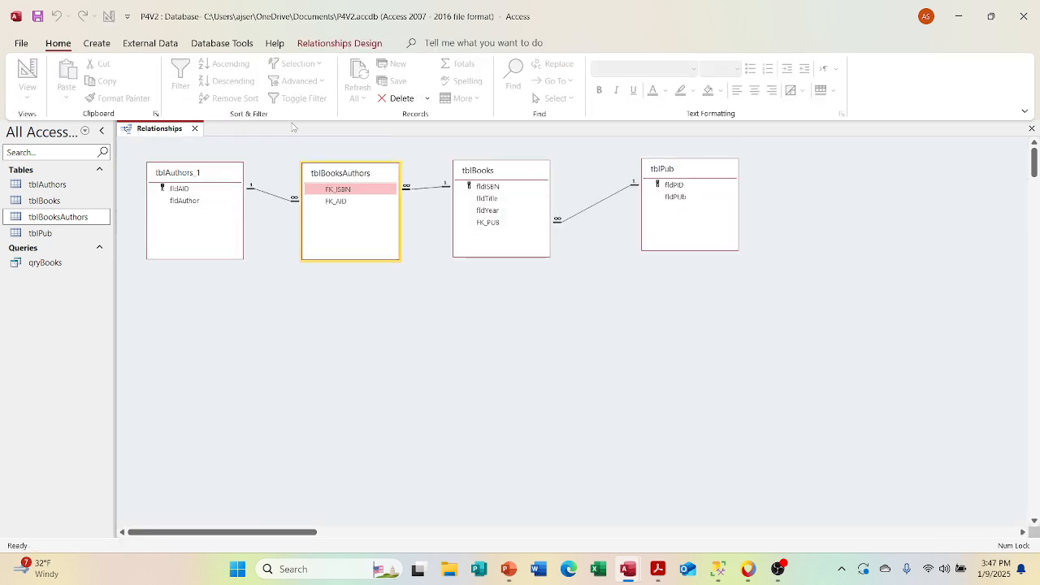
Step: Open tblBooks, expand the subdatasheet of The Scarlet Letter and show the choices of its Author lookup
double_click(71, 201)
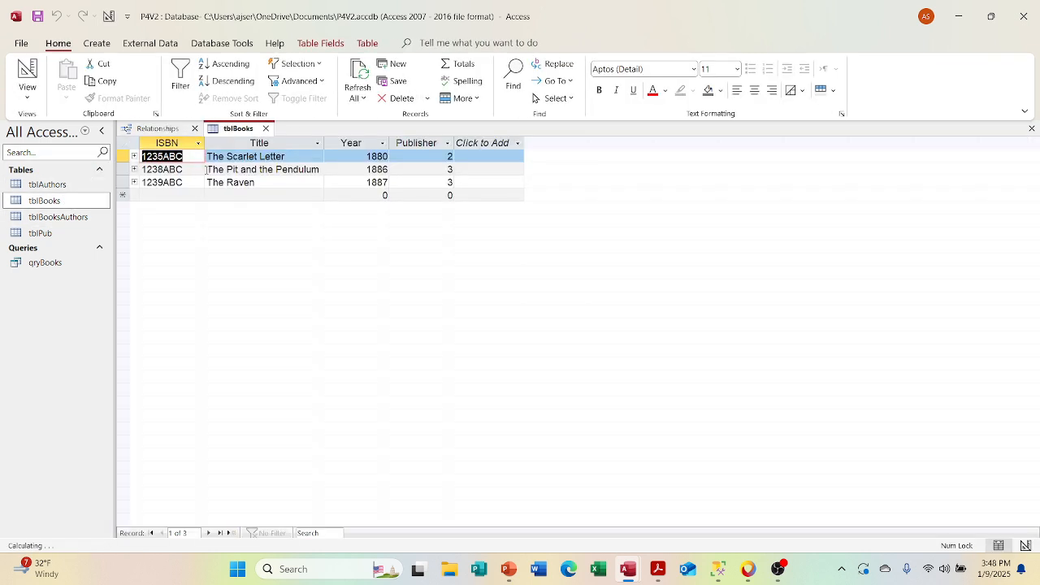
left_click(134, 156)
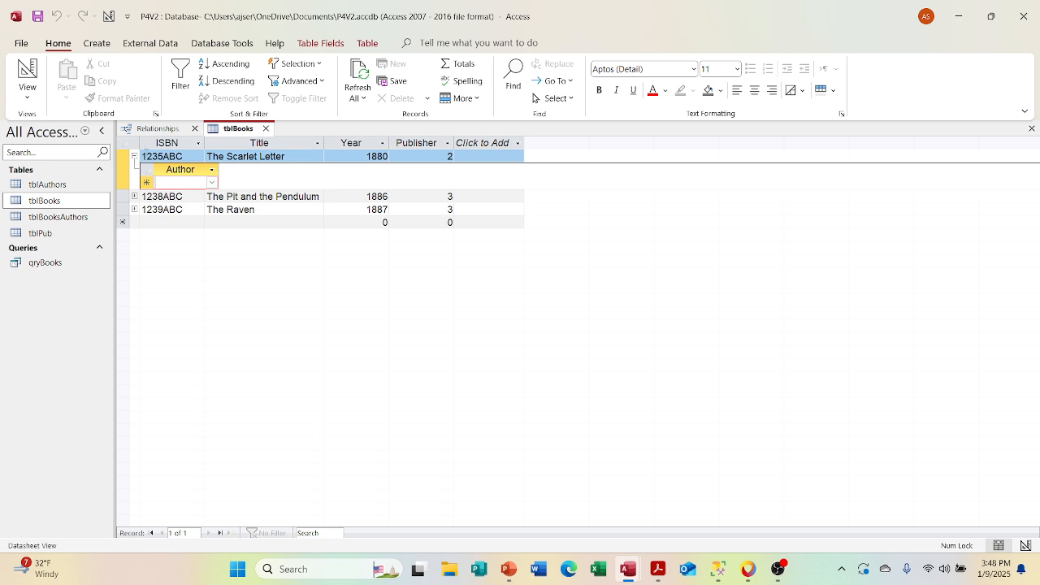
left_click(210, 183)
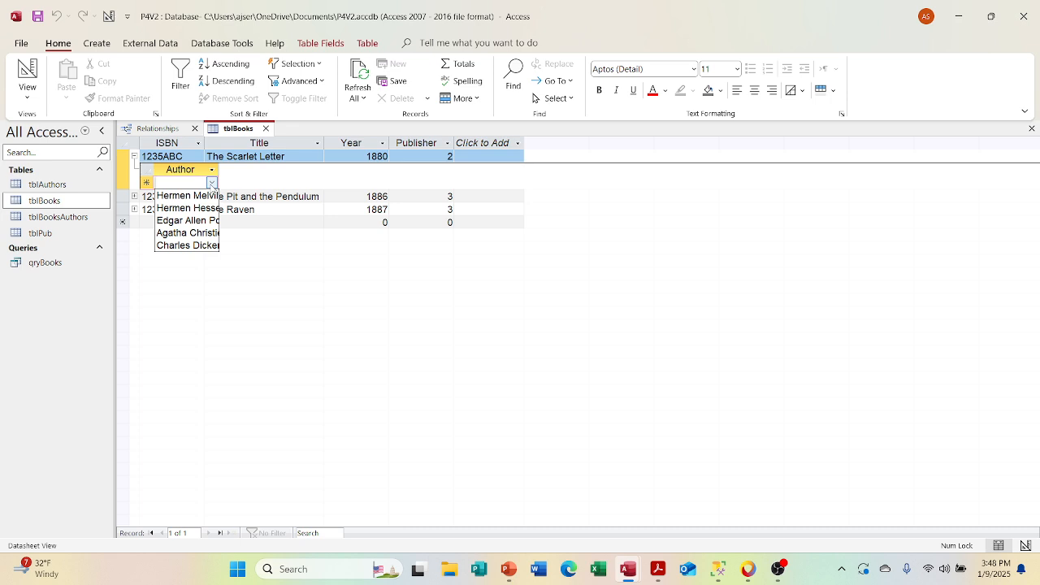
Step: Assign the authors Edgar Allen Poe and Agatha Christie to The Raven in its tblBooks subdatasheet
left_click(134, 158)
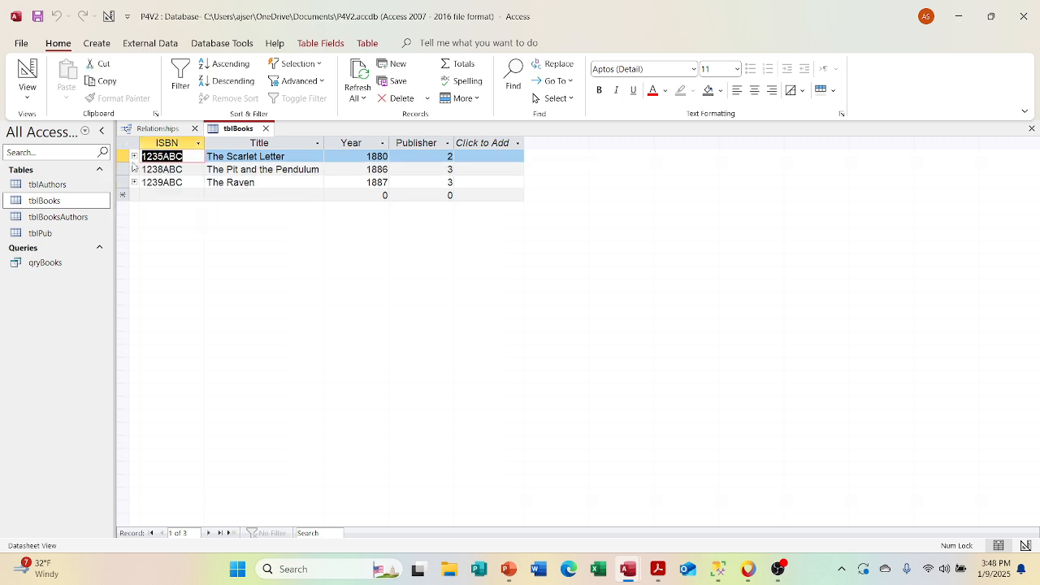
left_click(134, 182)
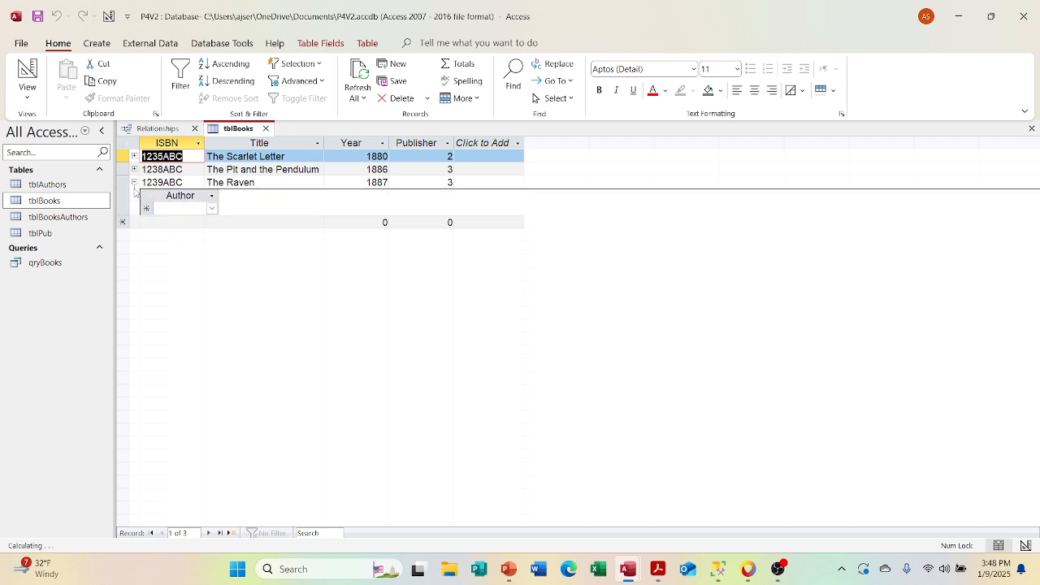
left_click(212, 209)
left_click(208, 247)
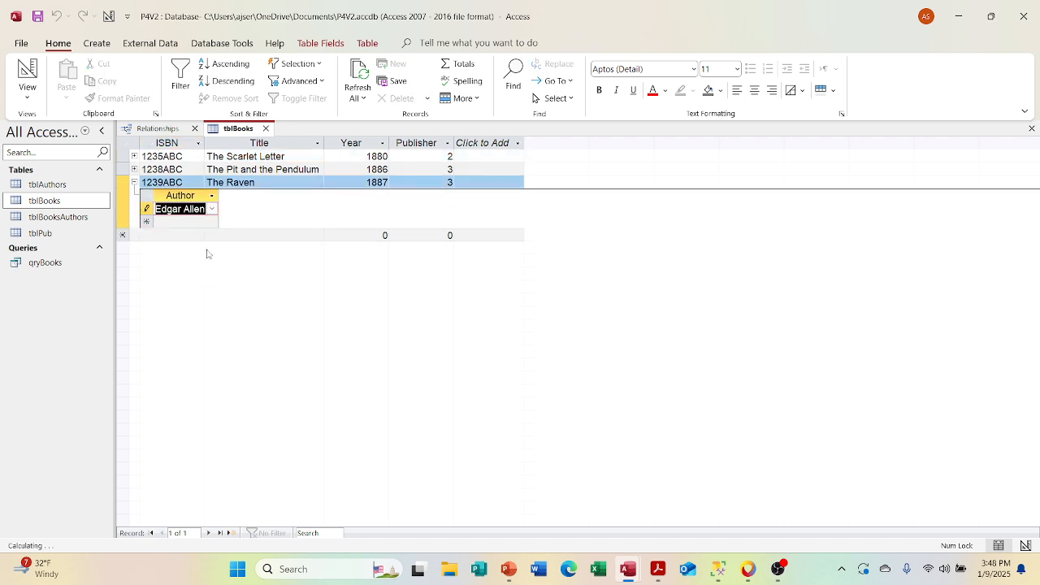
left_click(200, 221)
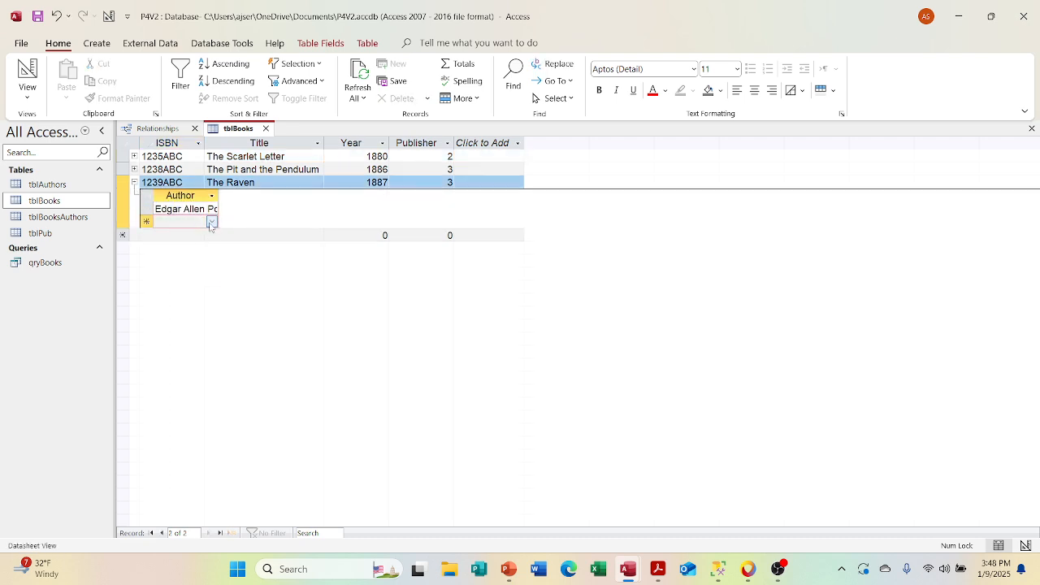
left_click(212, 222)
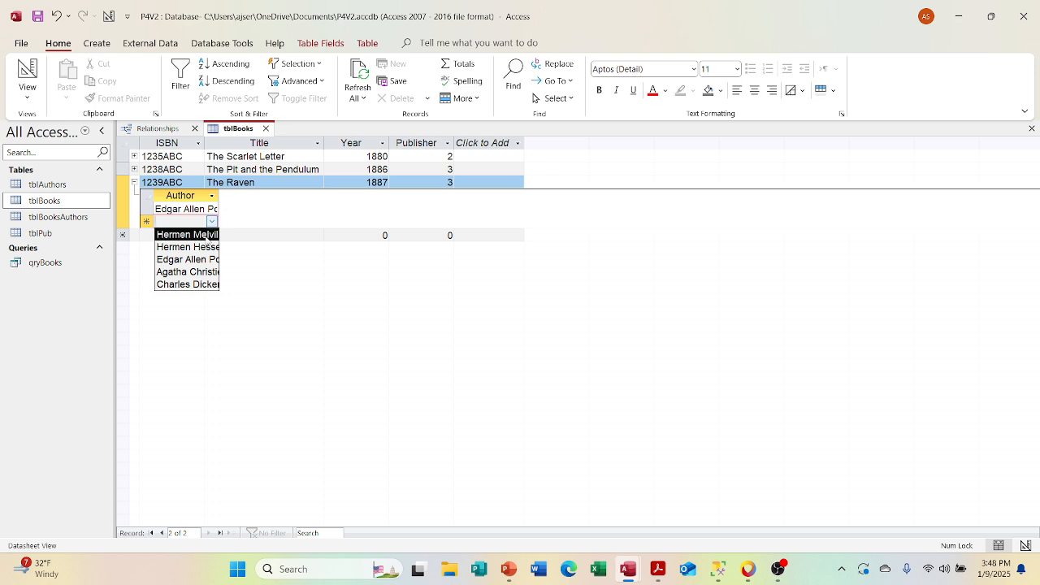
left_click(200, 271)
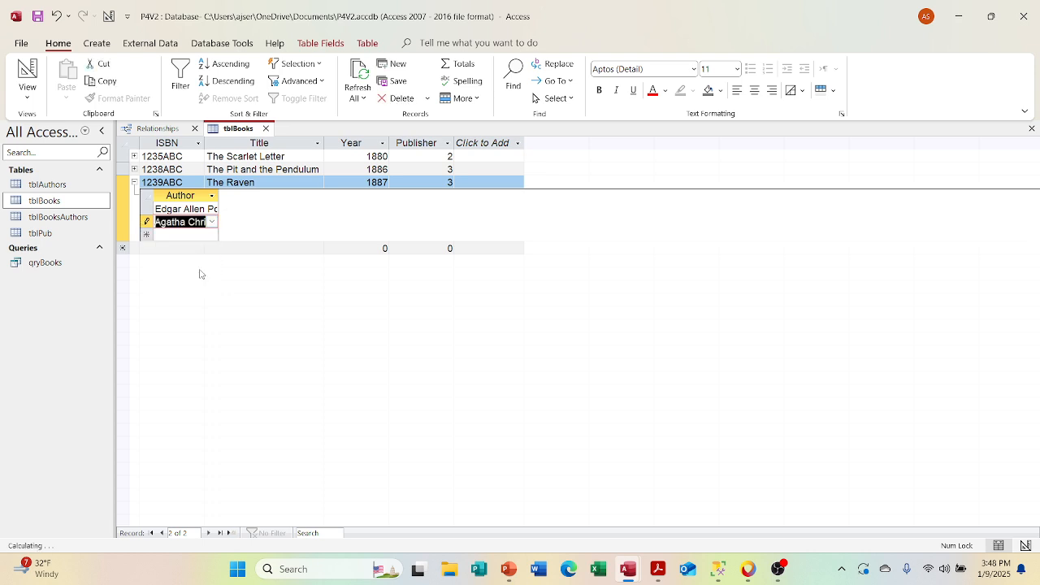
Step: Expand the subdatasheet of The Pit and the Pendulum and assign Edgar Allen Poe as its author
left_click(134, 169)
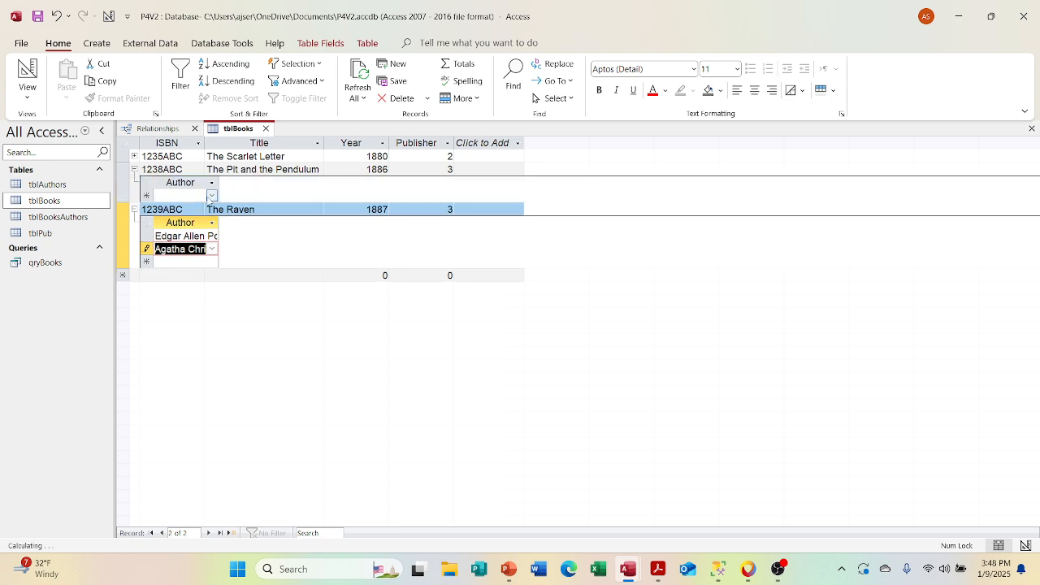
left_click(211, 195)
left_click(207, 236)
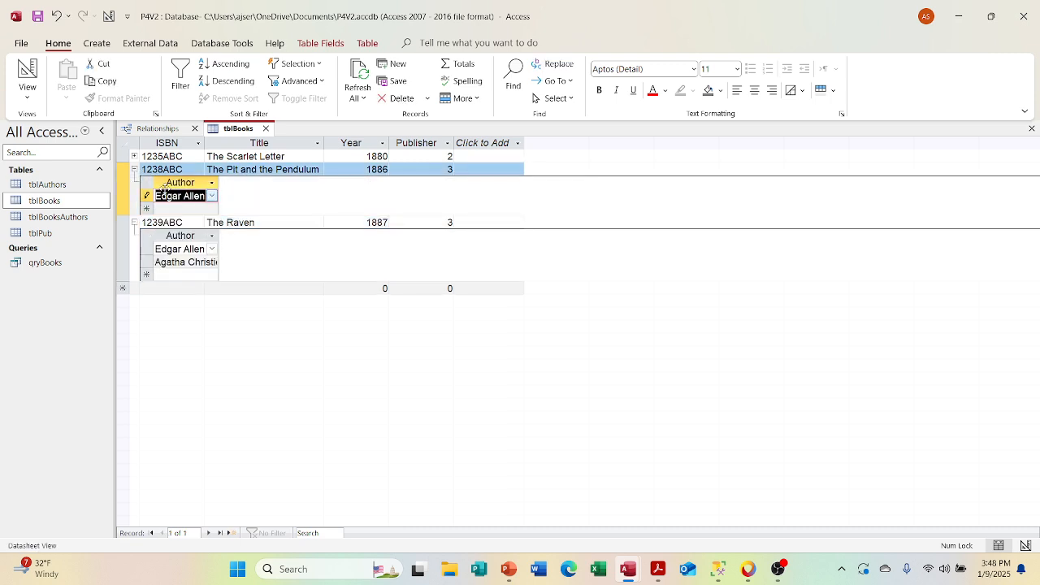
Step: Enter ISBN 1236ABC and title Ste[ppenwolf in a new tblBooks record
left_click(171, 290)
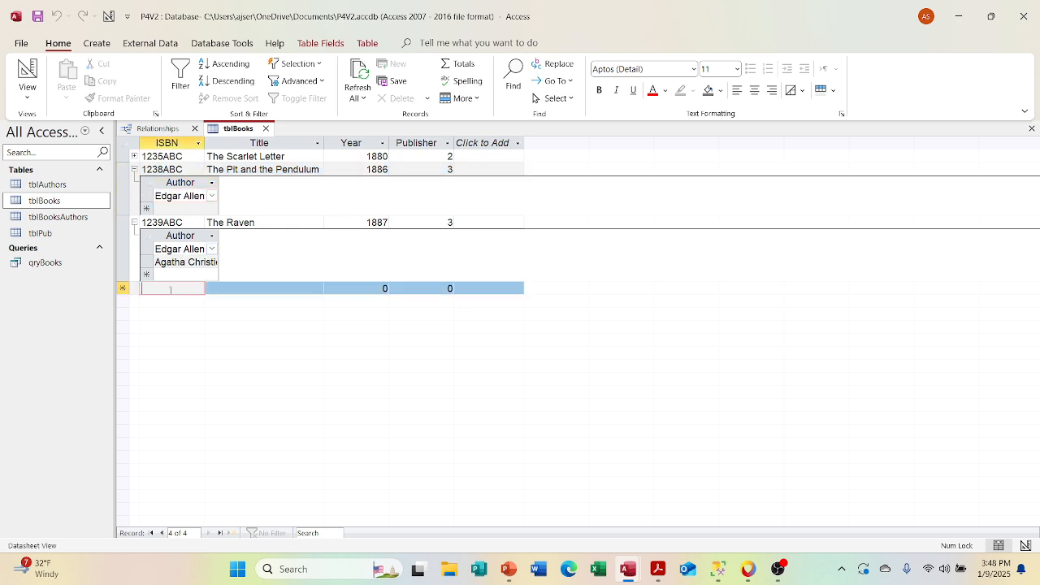
type("123")
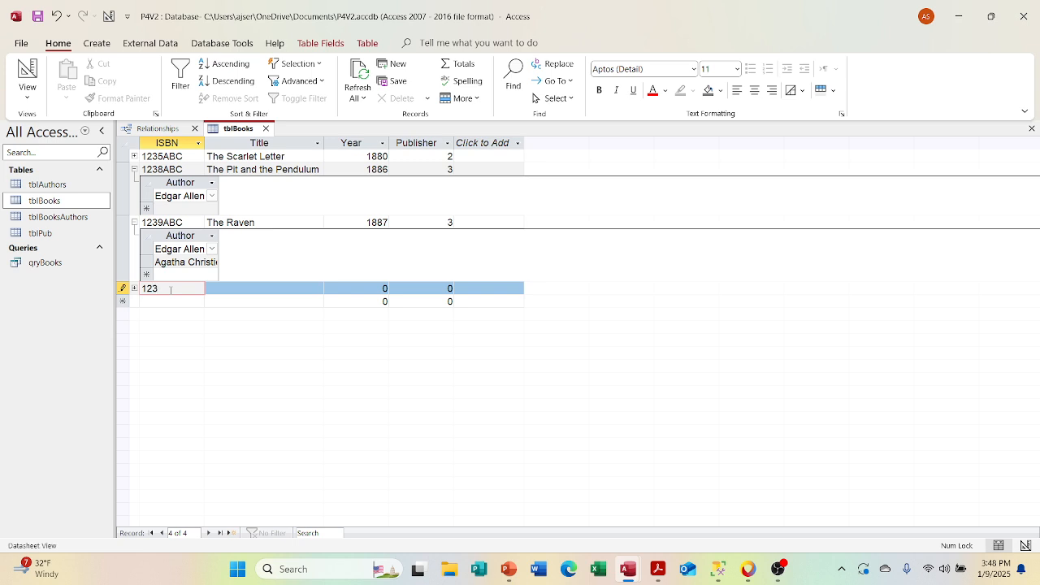
type("6ABC")
key("Tab")
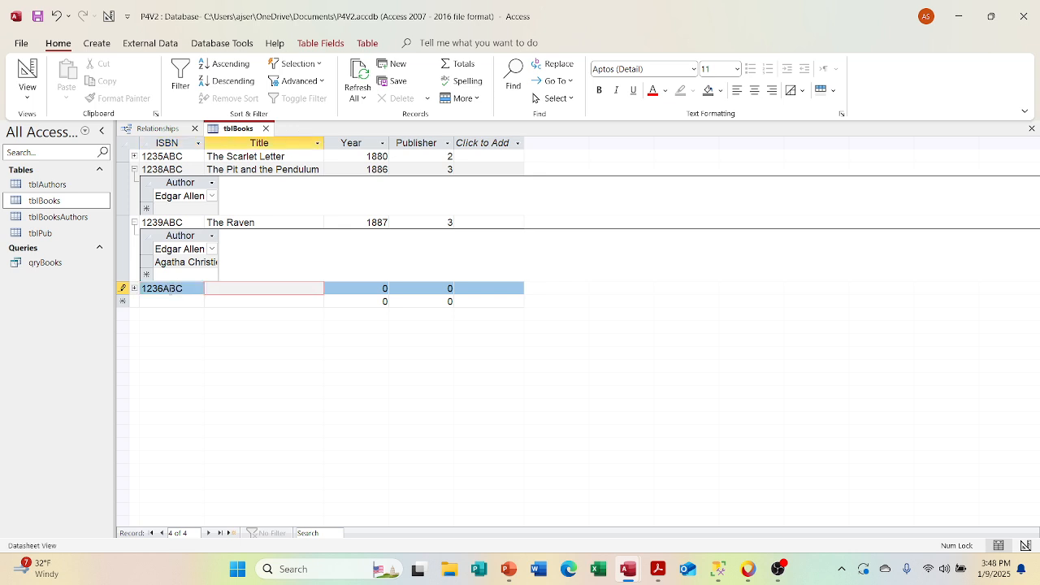
type("Ste[ppenwolf")
key("Tab")
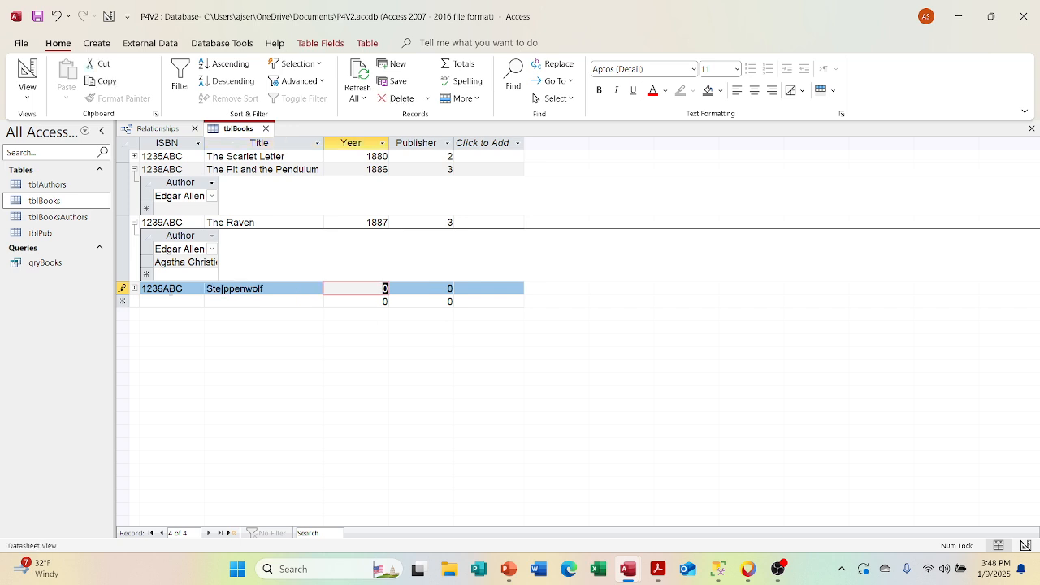
Step: Try to save the new book record with year 1910 and publisher 1, and discard the record
type("1910")
key("Tab")
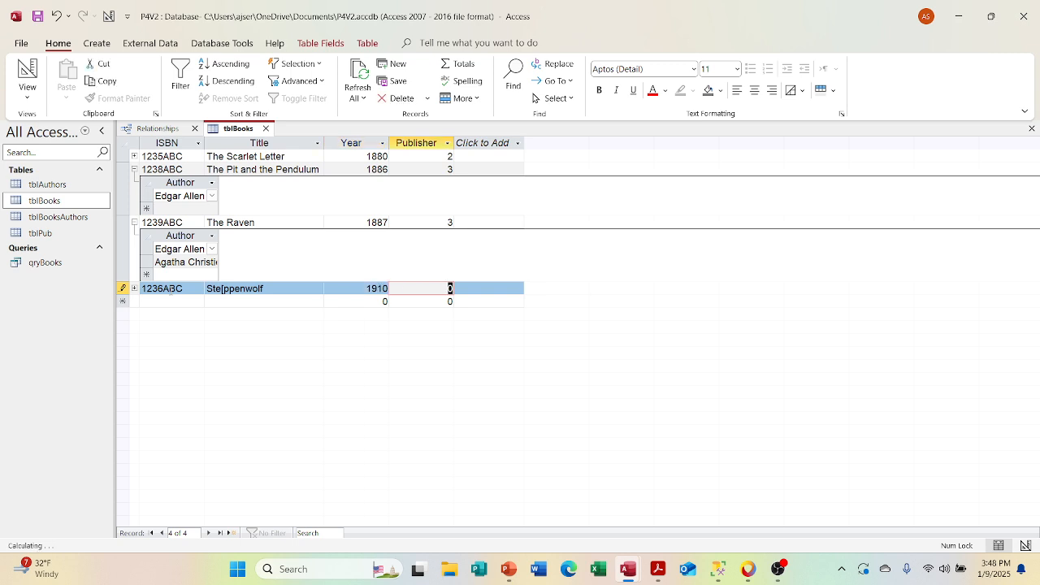
type("1")
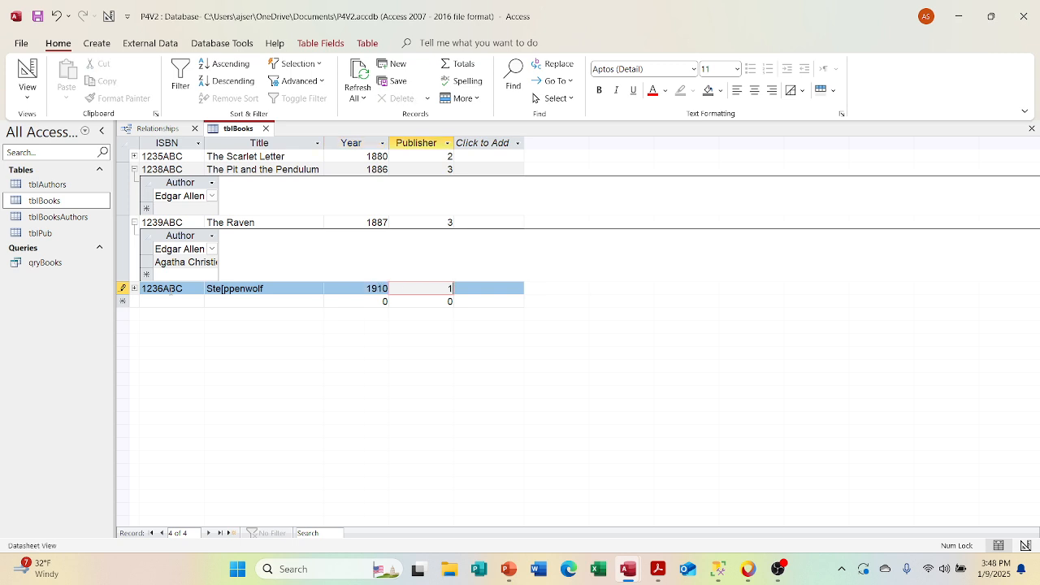
left_click(164, 300)
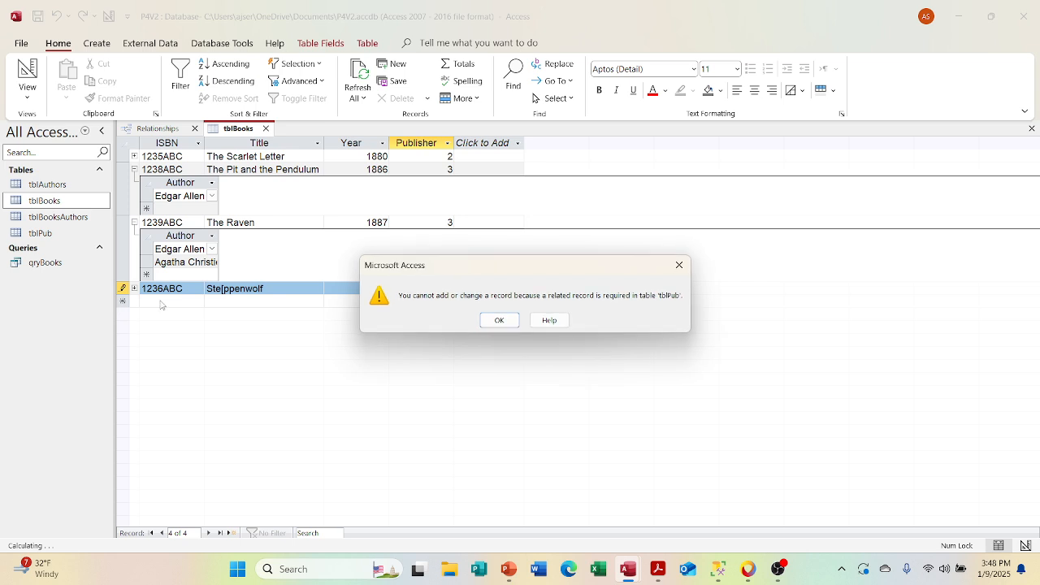
left_click(499, 320)
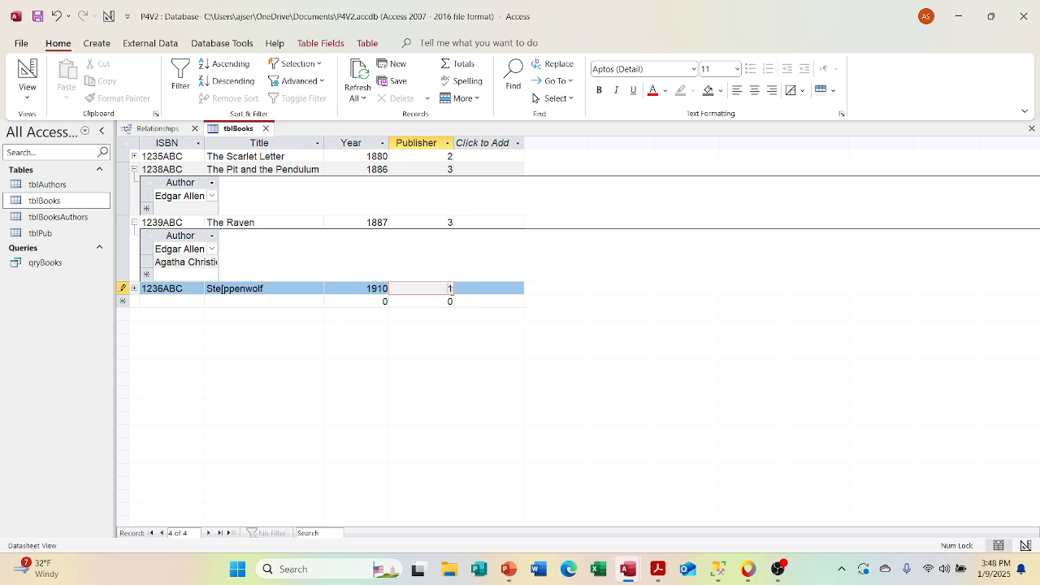
double_click(437, 288)
key("Escape")
key("Escape")
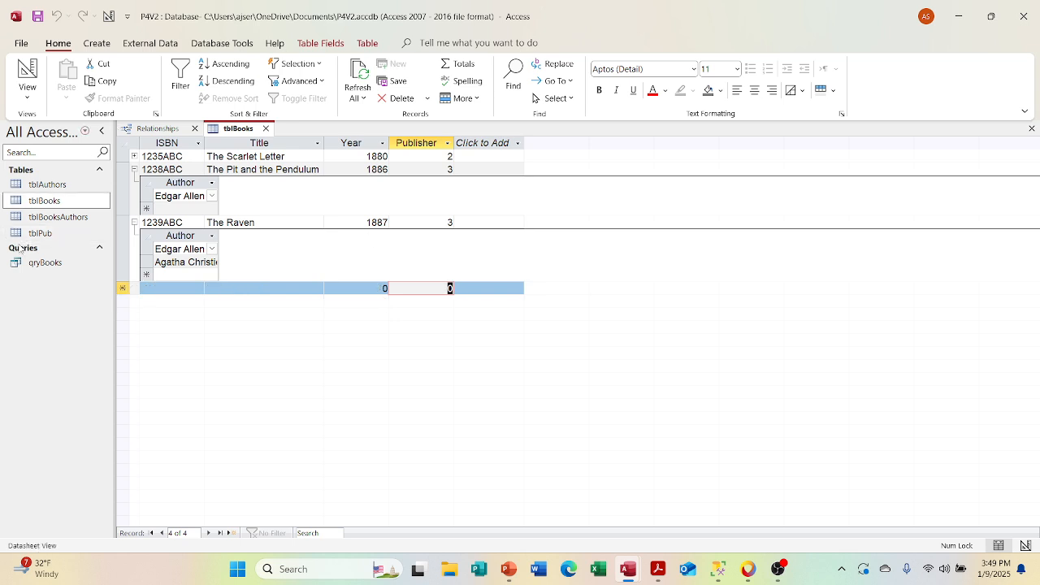
Step: Add the publisher Pub1 as a new record in tblPub, and close tblBooks and tblPub
double_click(36, 233)
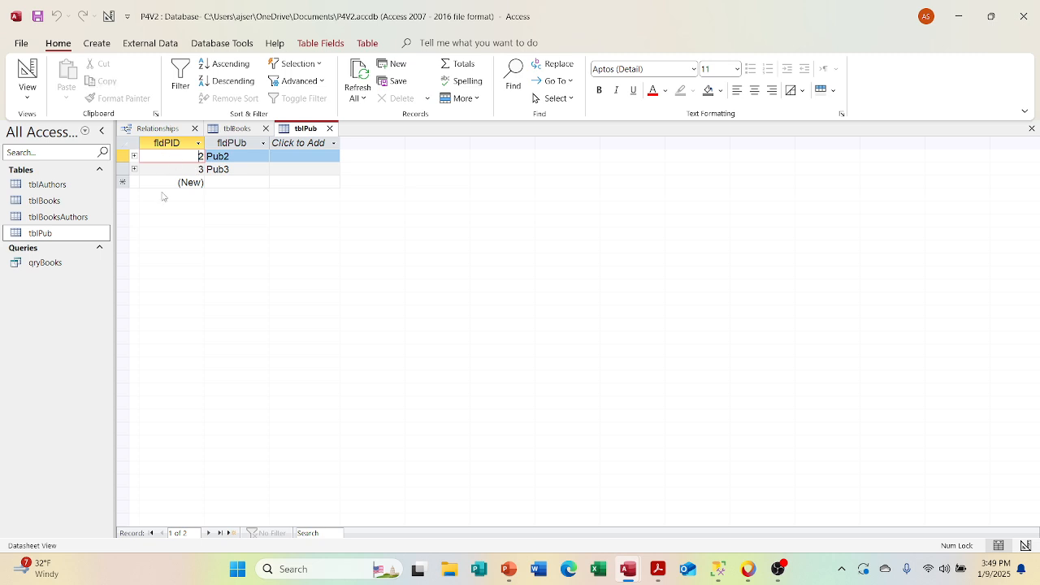
left_click(240, 182)
type("P")
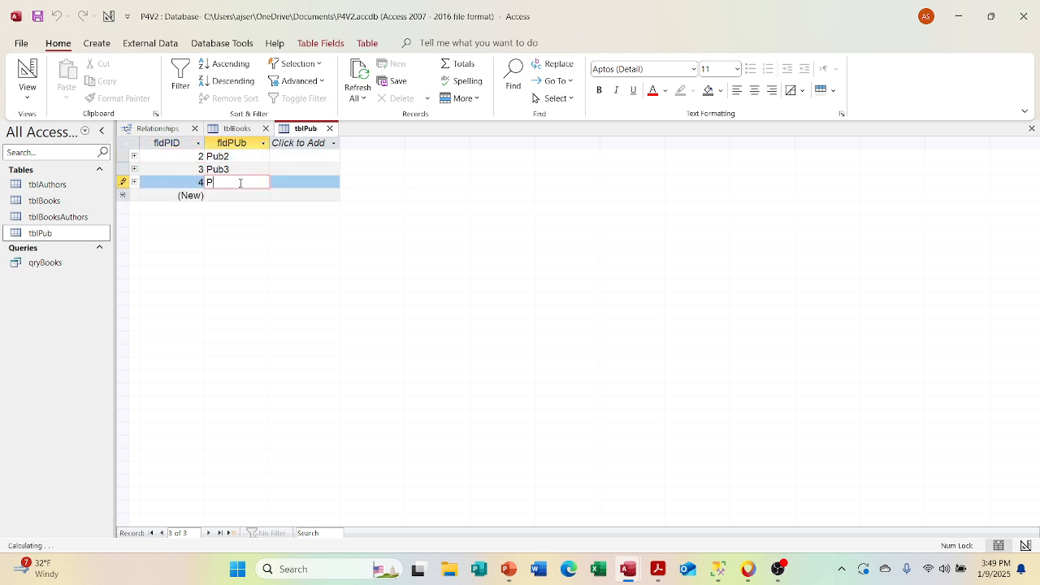
type("ub1")
key("Return")
left_click_drag(240, 183, 243, 177)
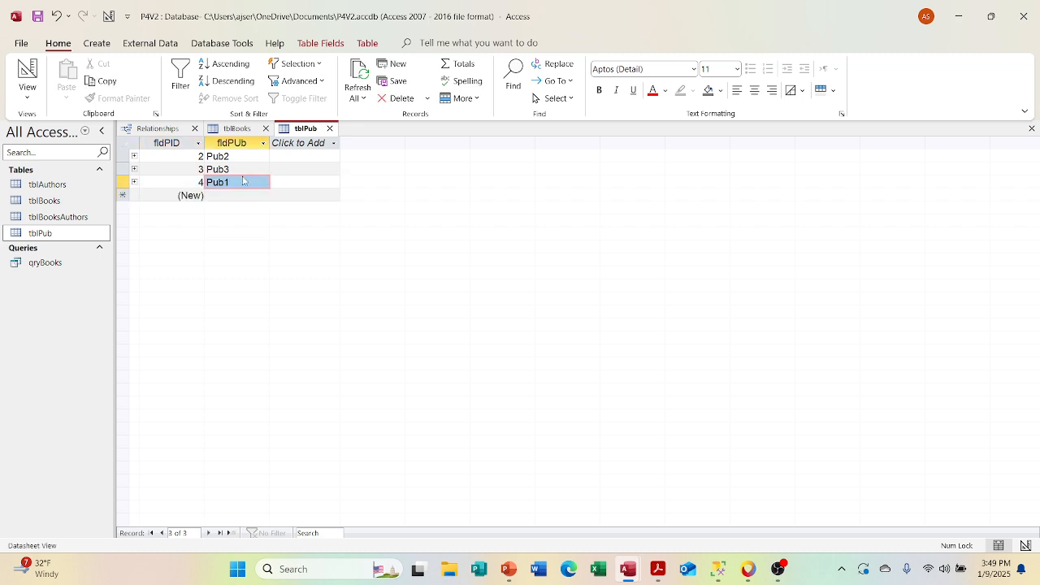
left_click(200, 178)
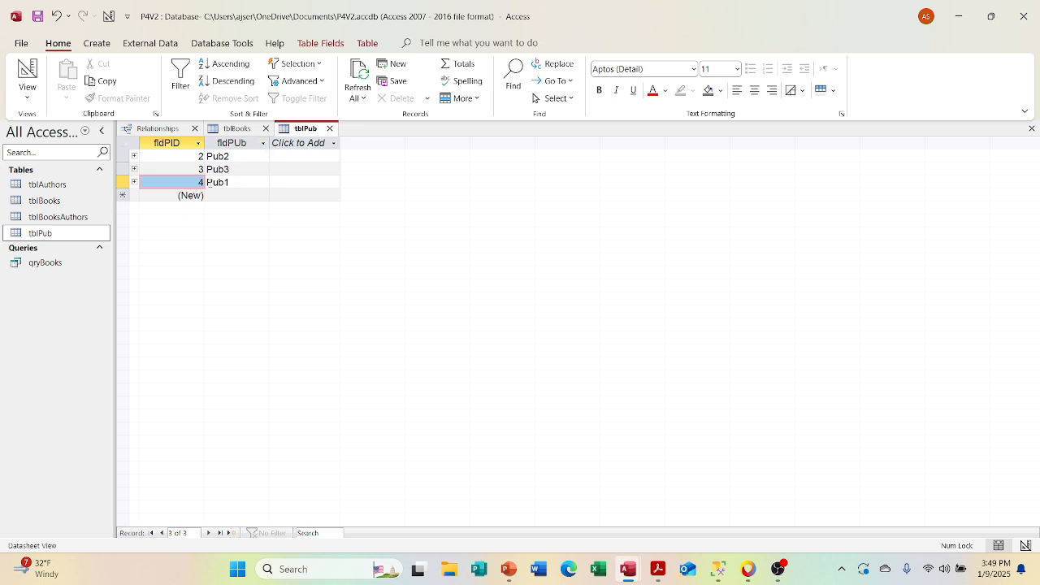
left_click(264, 129)
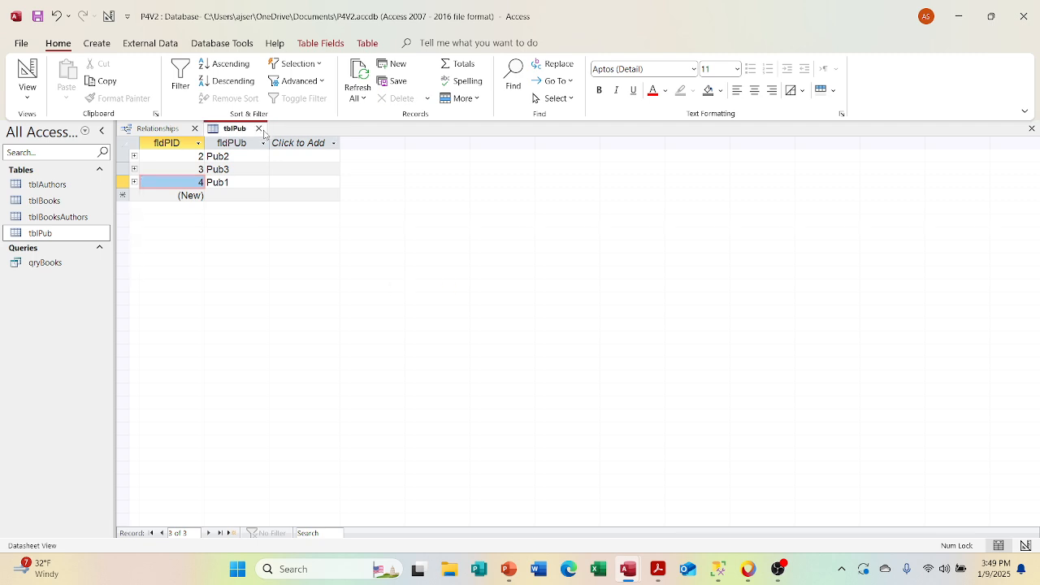
left_click(259, 129)
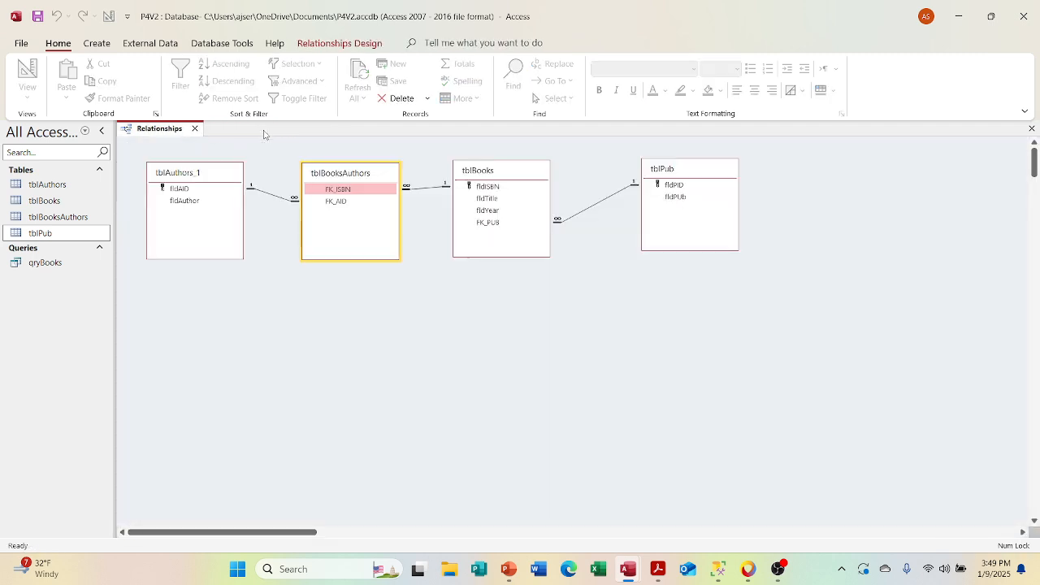
Step: Reopen tblBooks and add a record with ISBN 1236ABC, title Steppenwolf, year 1910 and publisher 4
double_click(45, 201)
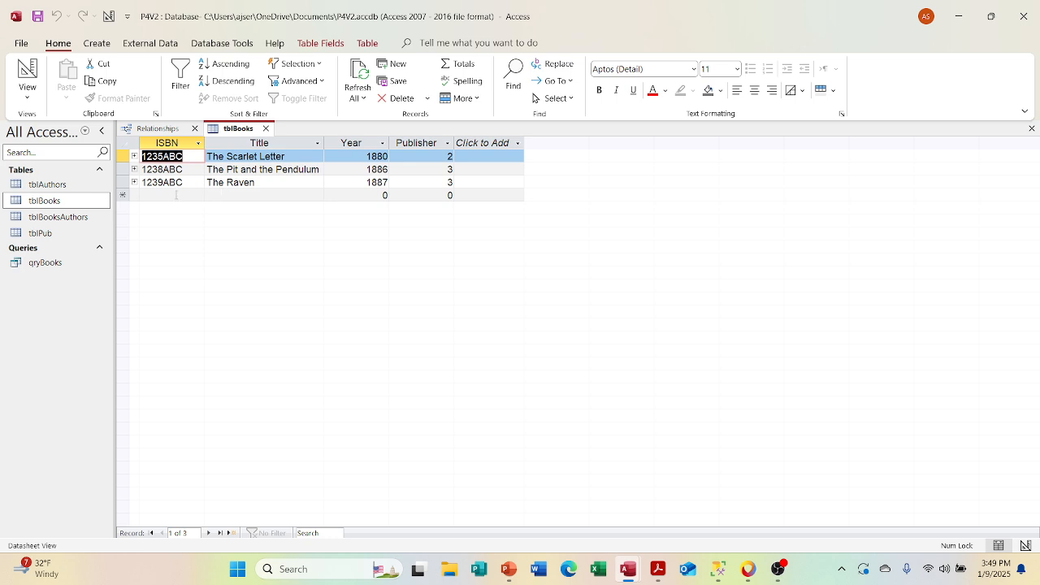
left_click(177, 195)
type("123")
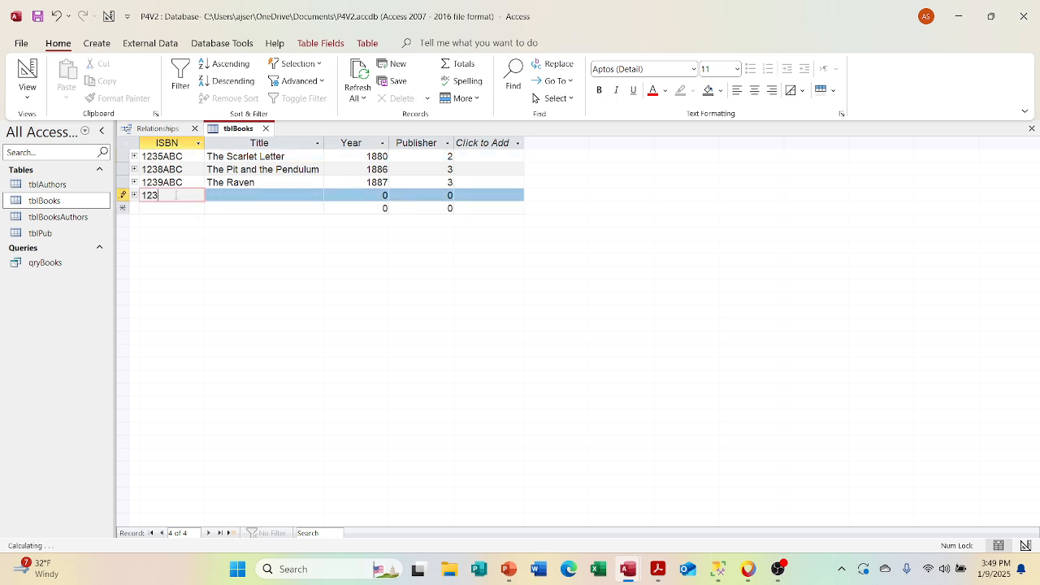
type("6ABC")
key("Tab")
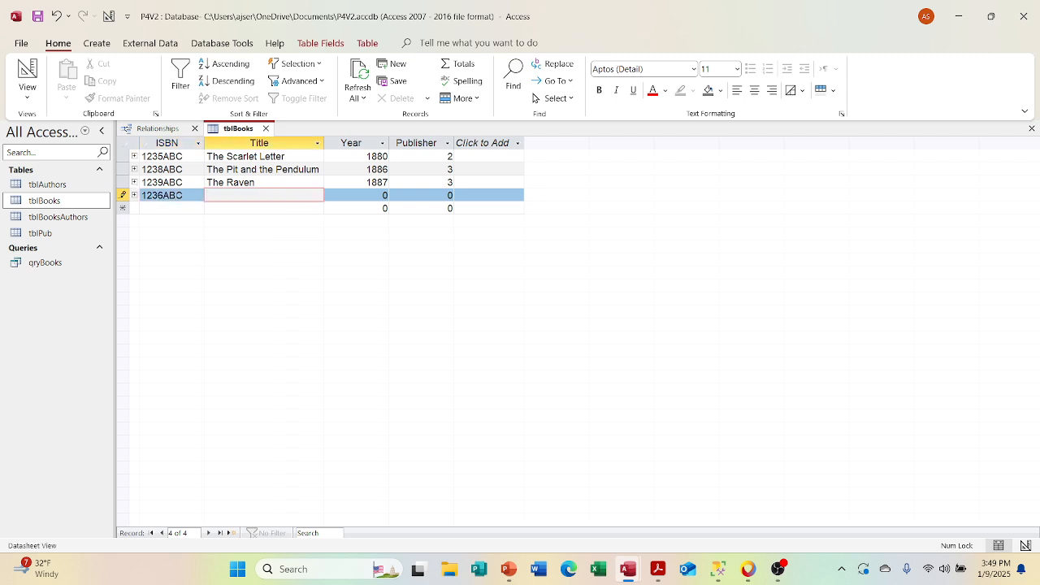
type("Steppenwolf")
key("Tab")
type("1910")
key("Tab")
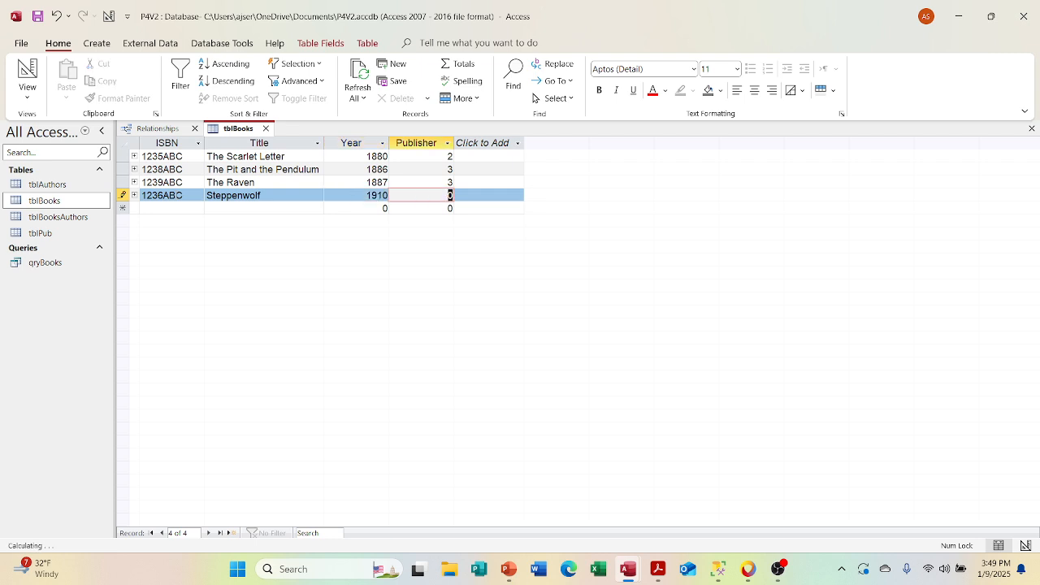
type("4")
key("Tab")
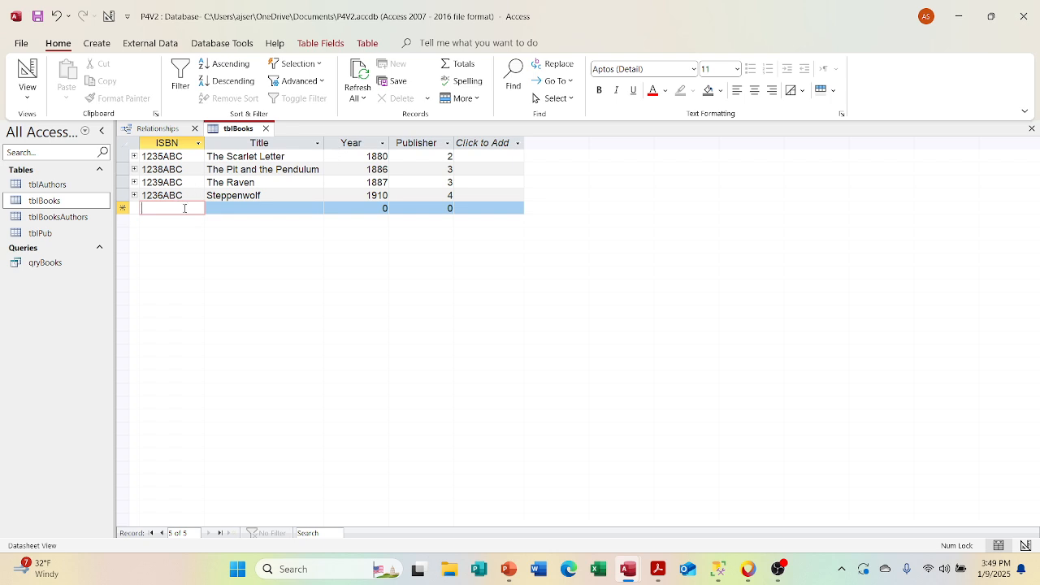
Step: Assign Hermen Hesse as the author of Steppenwolf in its subdatasheet and collapse it
left_click(134, 195)
left_click(211, 221)
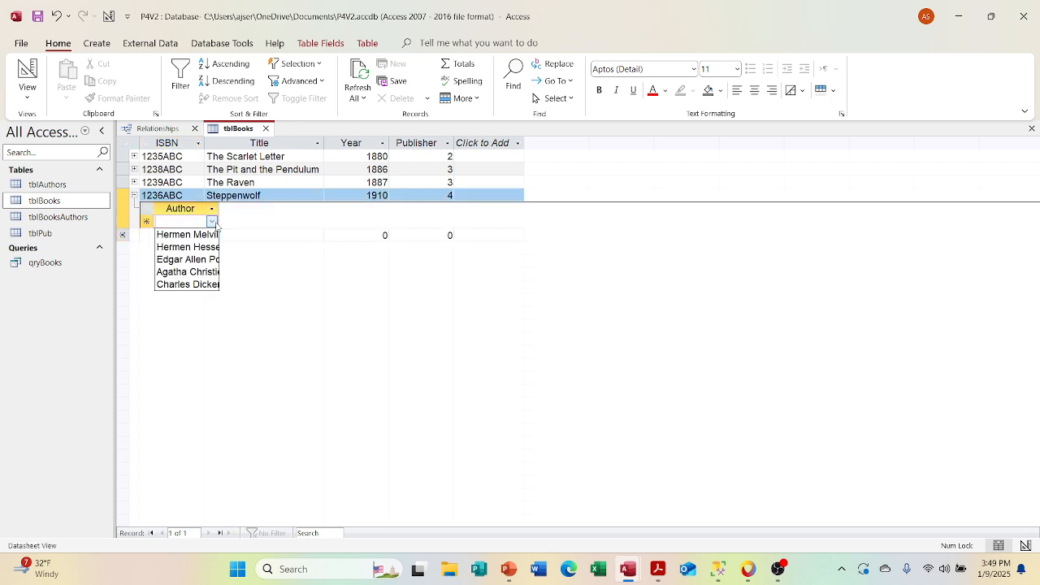
left_click(210, 247)
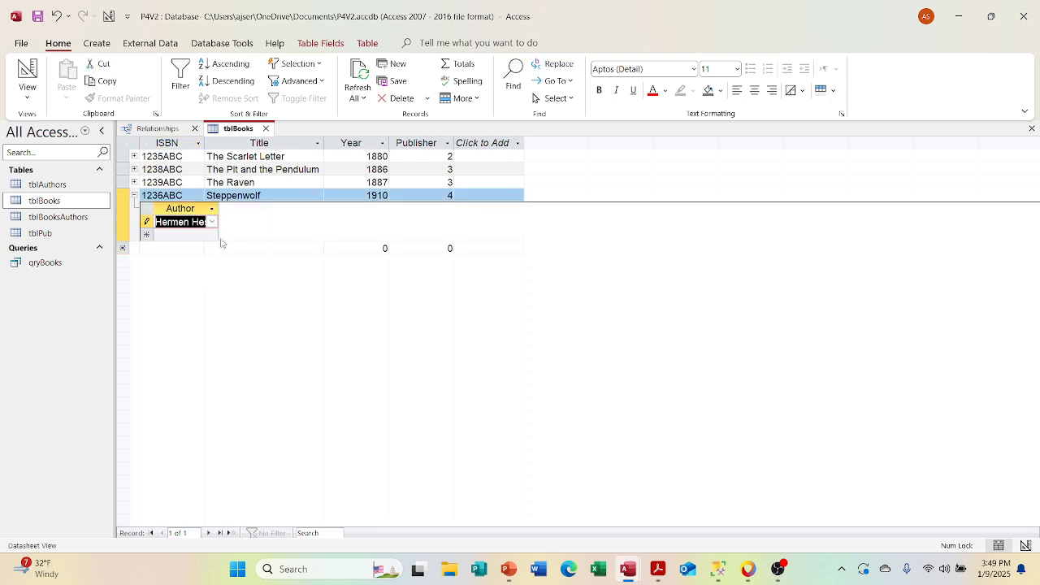
left_click(188, 247)
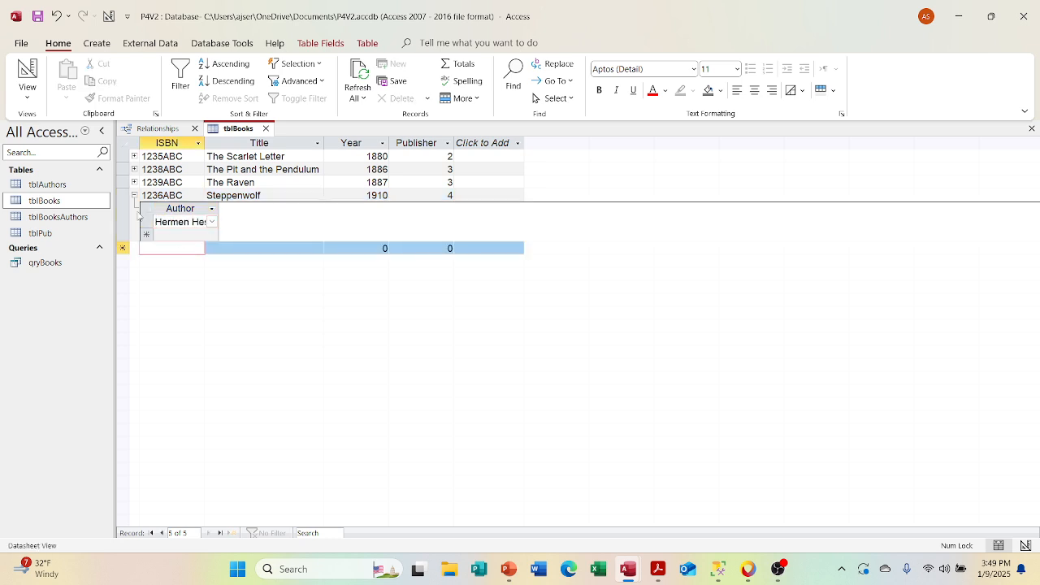
left_click(134, 196)
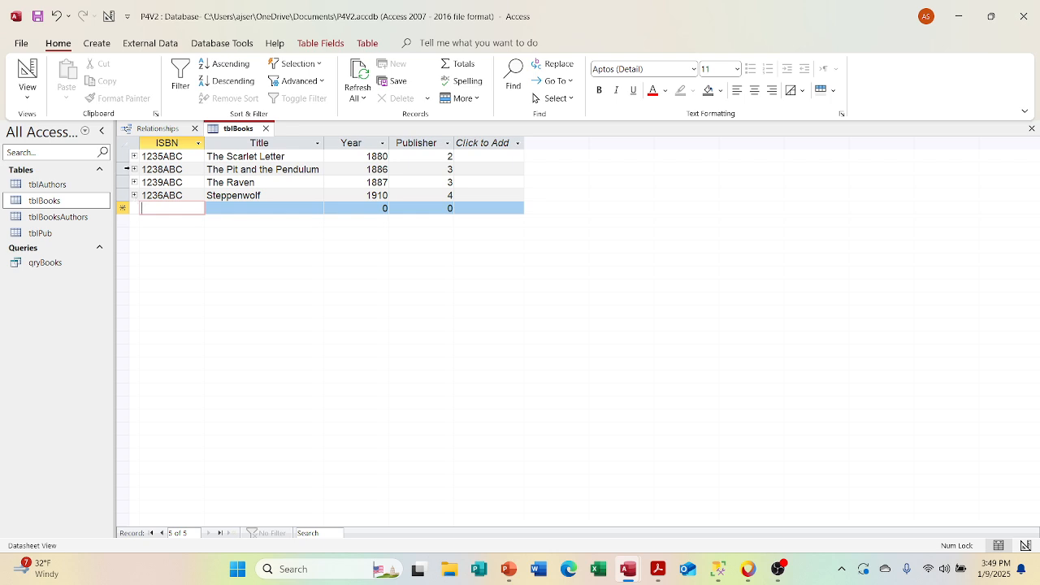
Step: Expand the author subdatasheets of The Raven, The Pit and the Pendulum and The Scarlet Letter
left_click(134, 182)
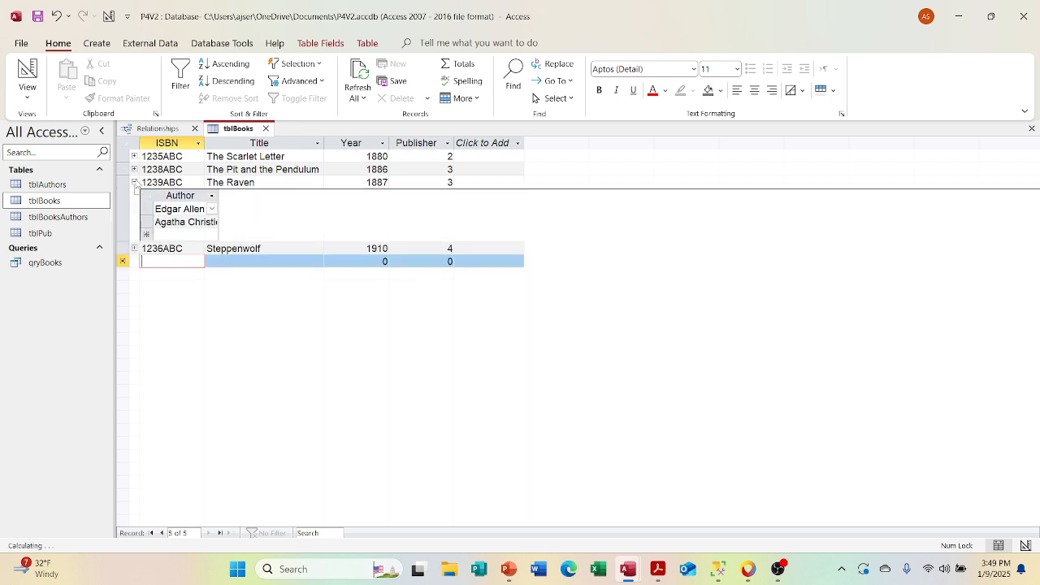
left_click(134, 170)
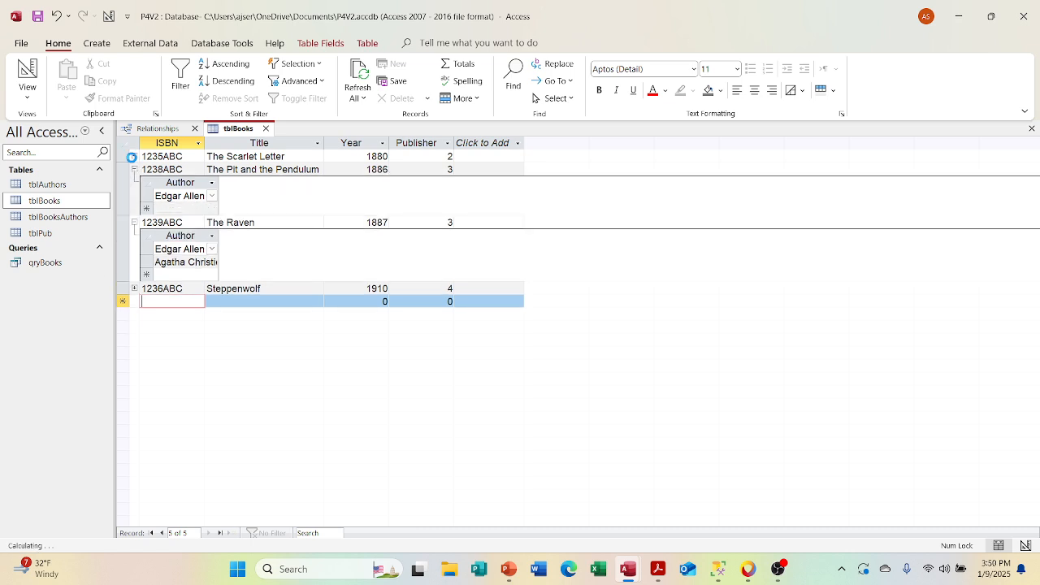
left_click(133, 157)
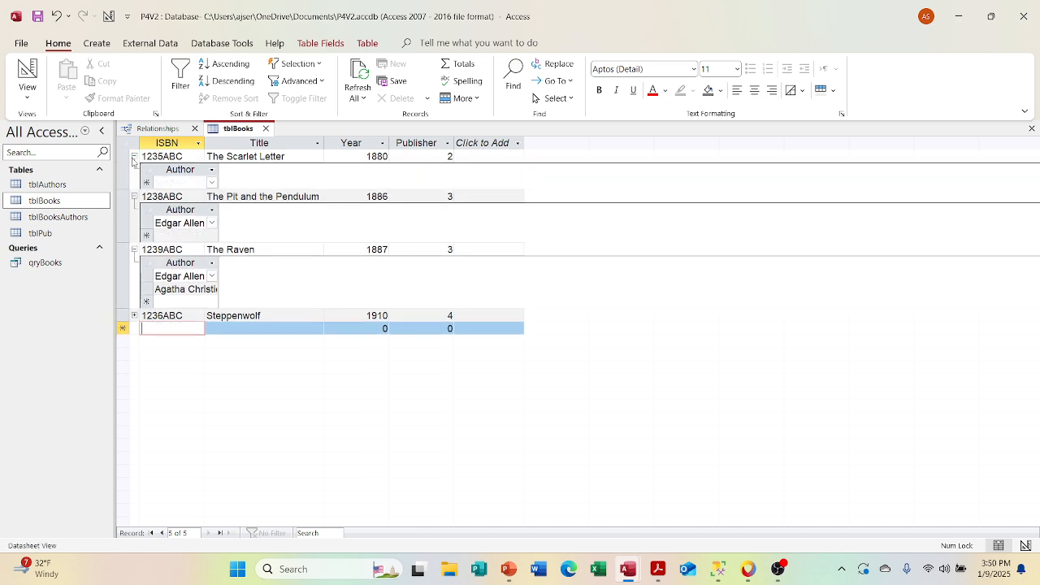
Step: Assign Hermen Melville as the author of The Scarlet Letter in its subdatasheet
left_click(212, 182)
left_click(186, 196)
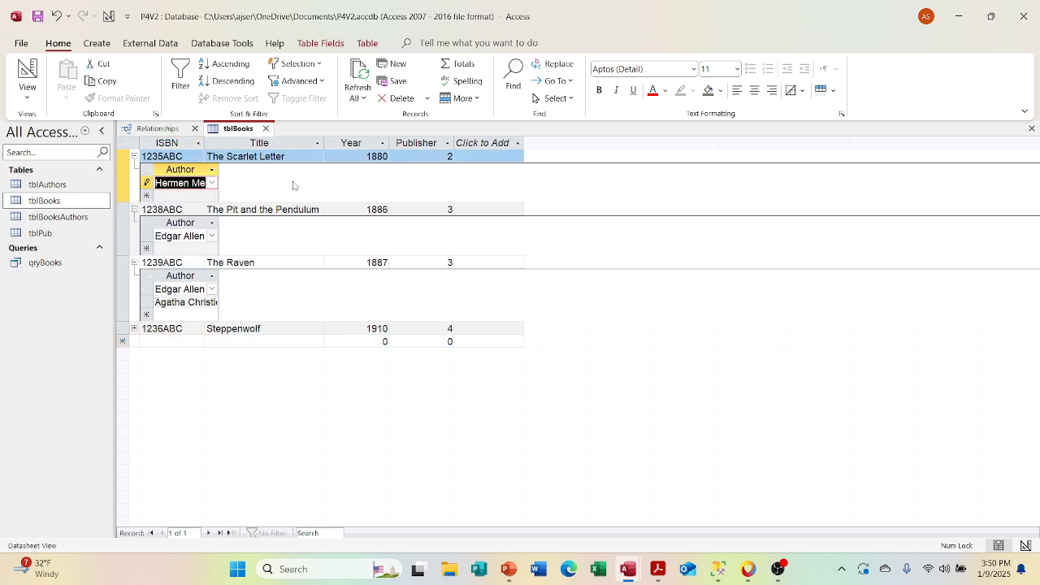
left_click(277, 241)
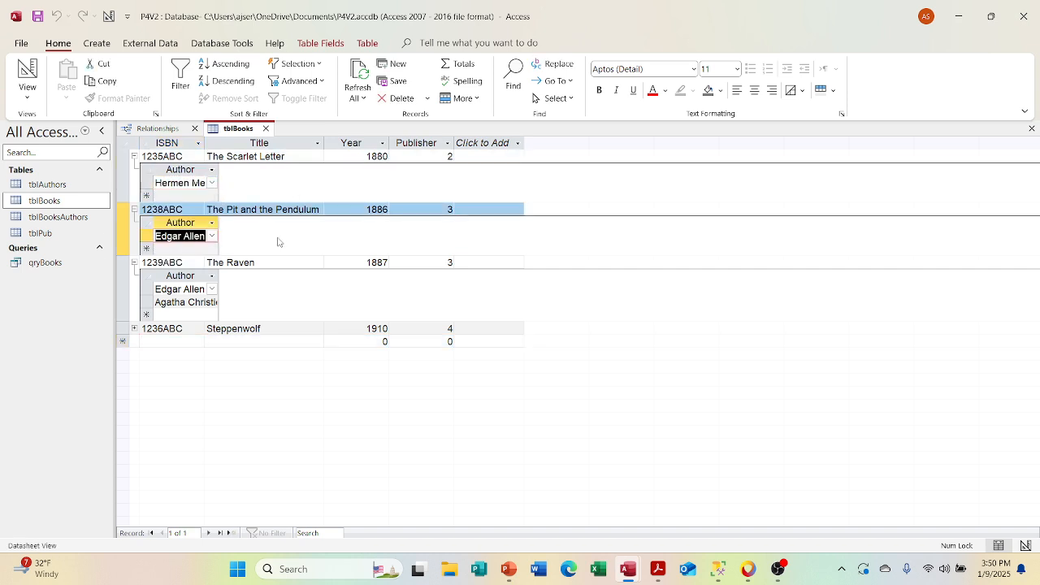
Step: Add a book record with ISBN 1237ABC, title Moby Dick, year 1888 and publisher 4
left_click(135, 343)
type("1")
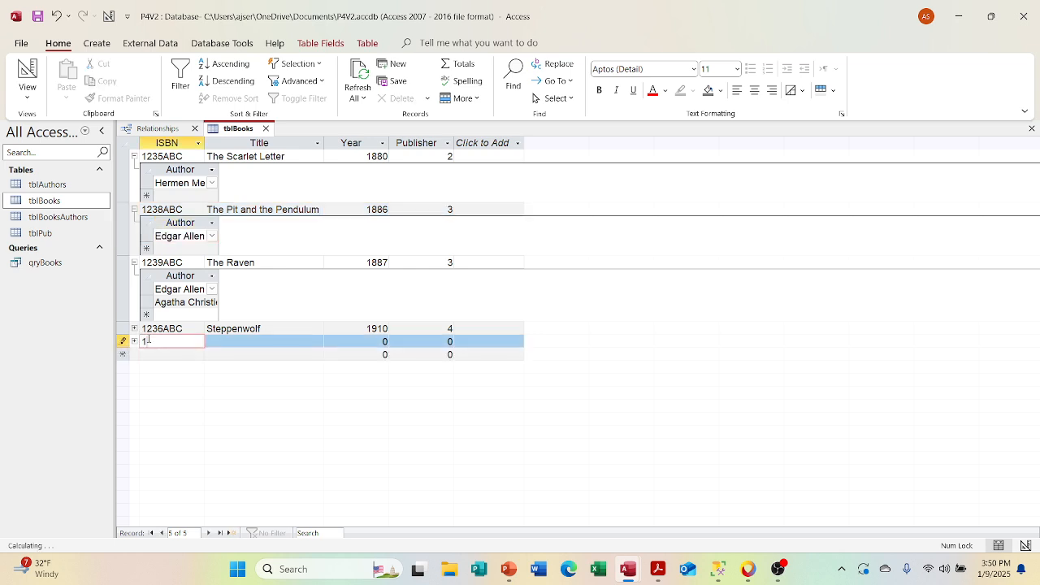
type("237ABC")
key("Tab")
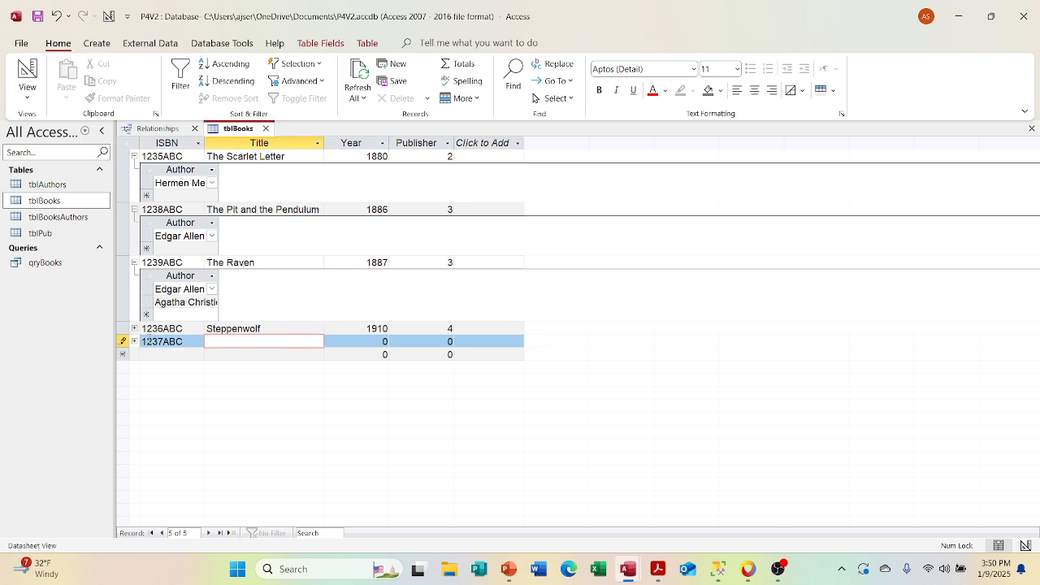
type("Moby Dick")
key("Tab")
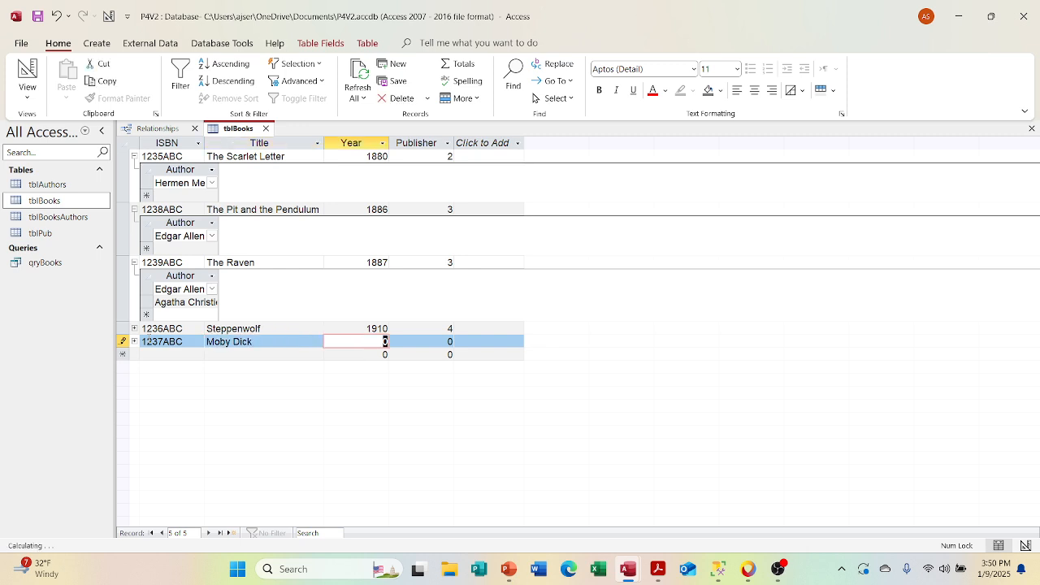
type("1888")
key("Tab")
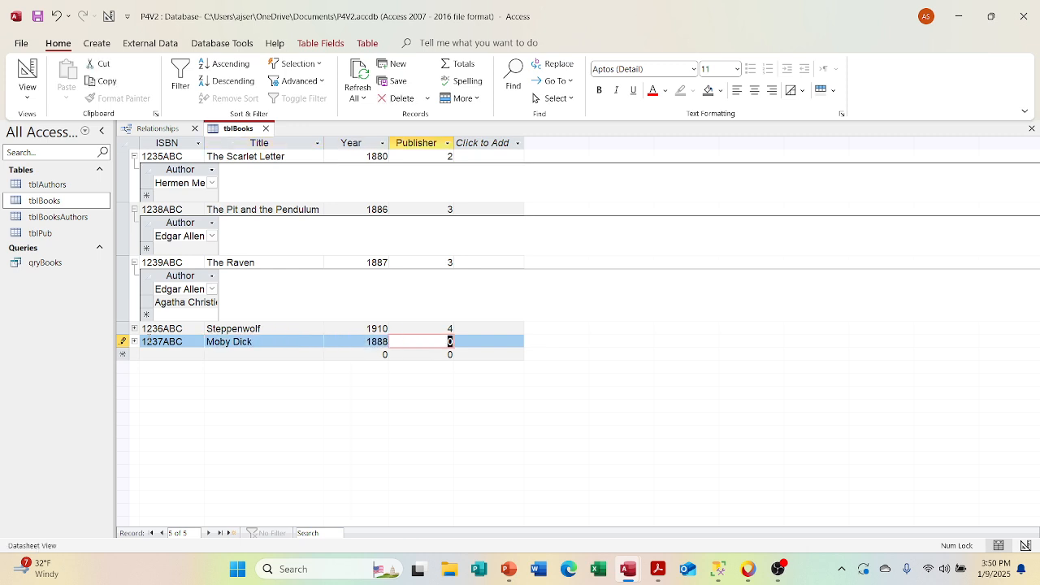
key("BackSpace")
type("4")
key("Tab")
key("Tab")
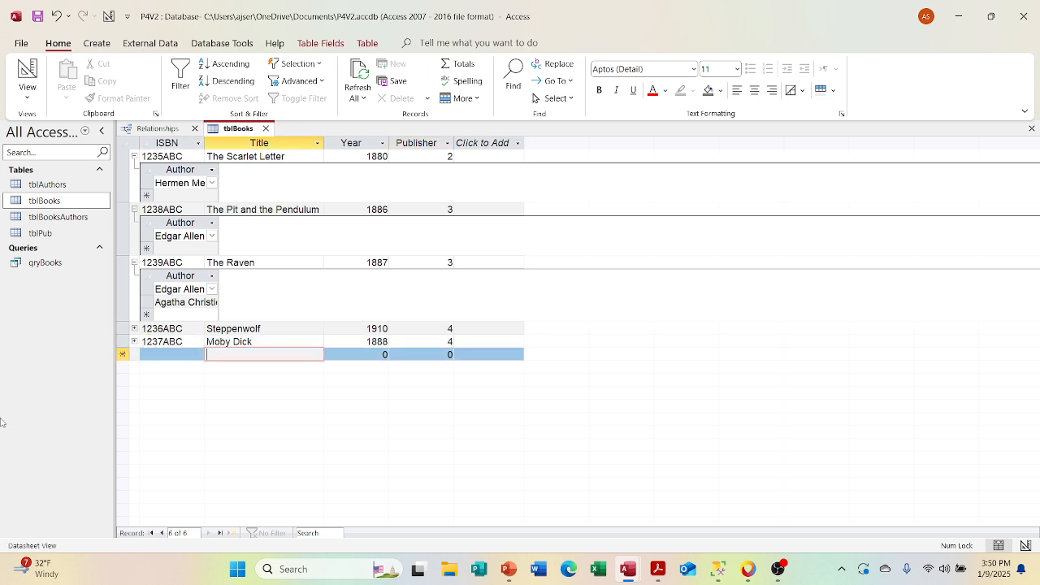
Step: Assign Hermen Melville as the author of Moby Dick in its subdatasheet and close tblBooks
left_click(134, 342)
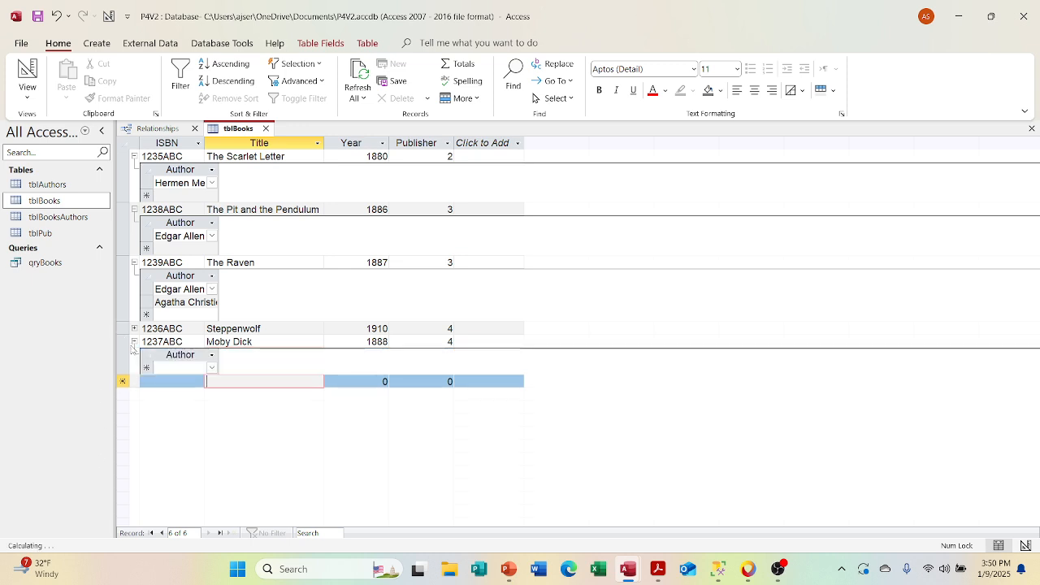
left_click(211, 367)
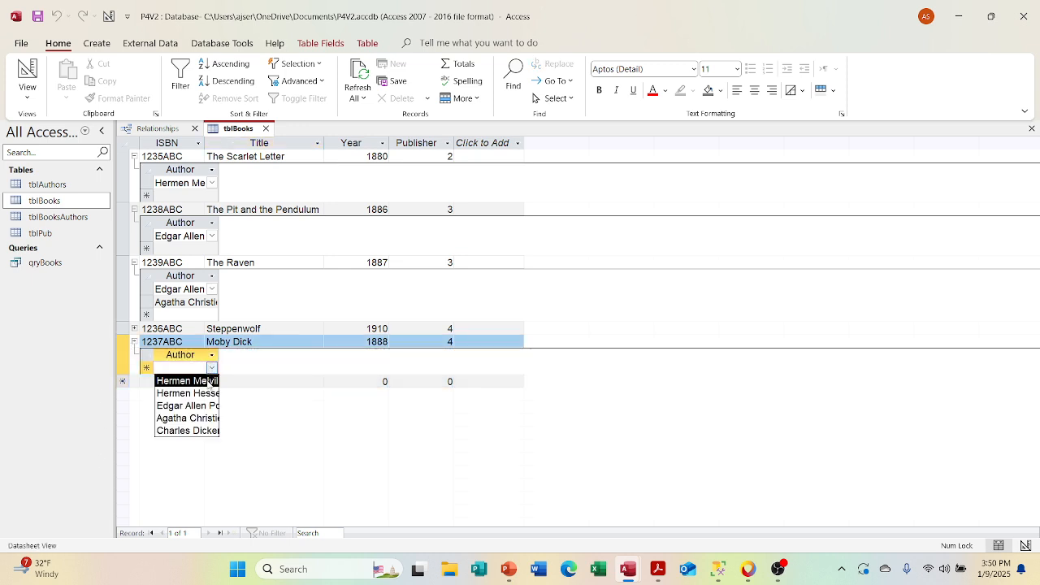
left_click(186, 381)
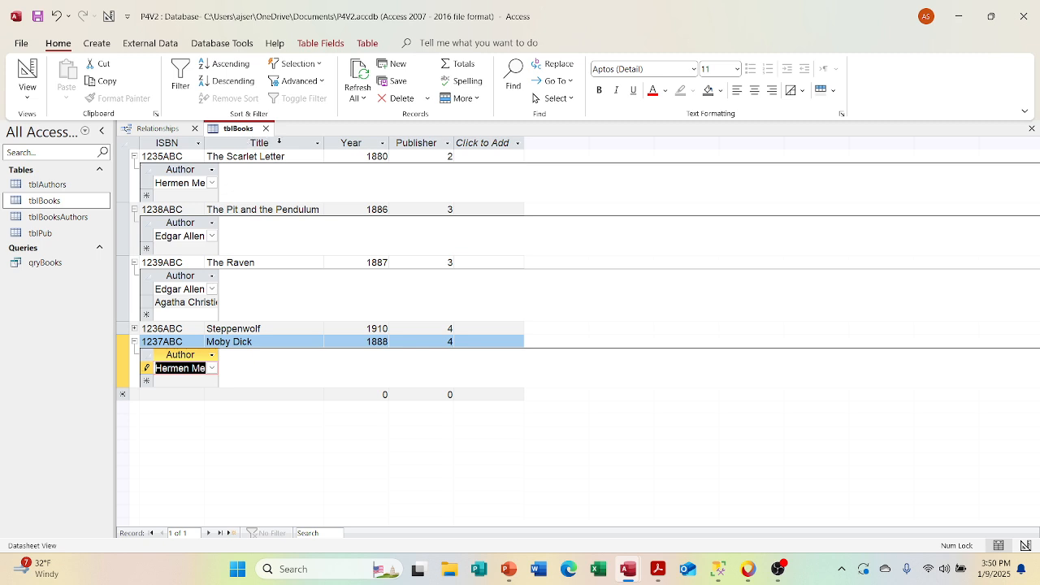
left_click(266, 128)
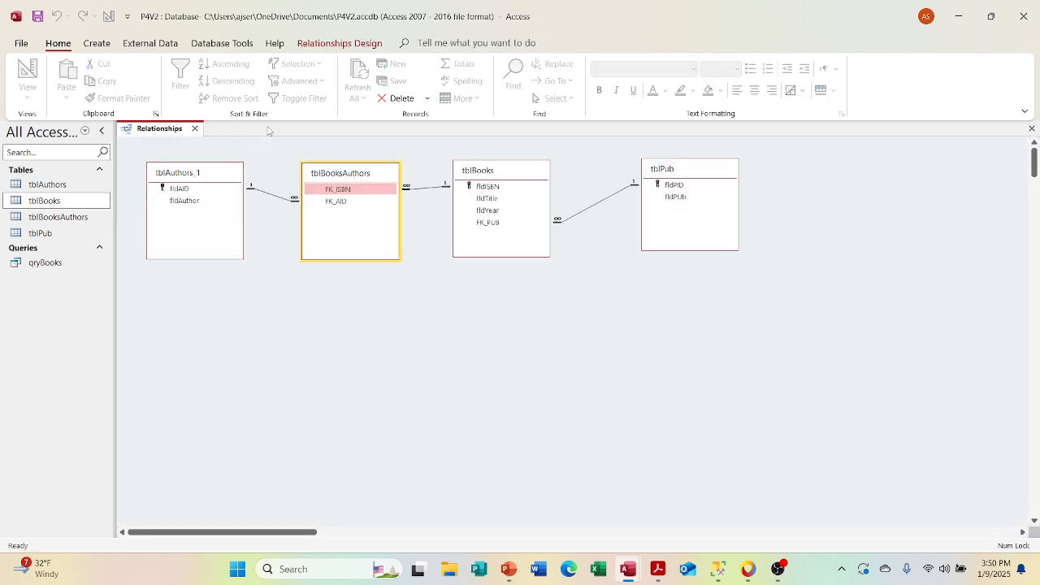
Step: Open tblBooksAuthors and widen the Author column to fit the full author names
left_click(79, 217)
double_click(78, 218)
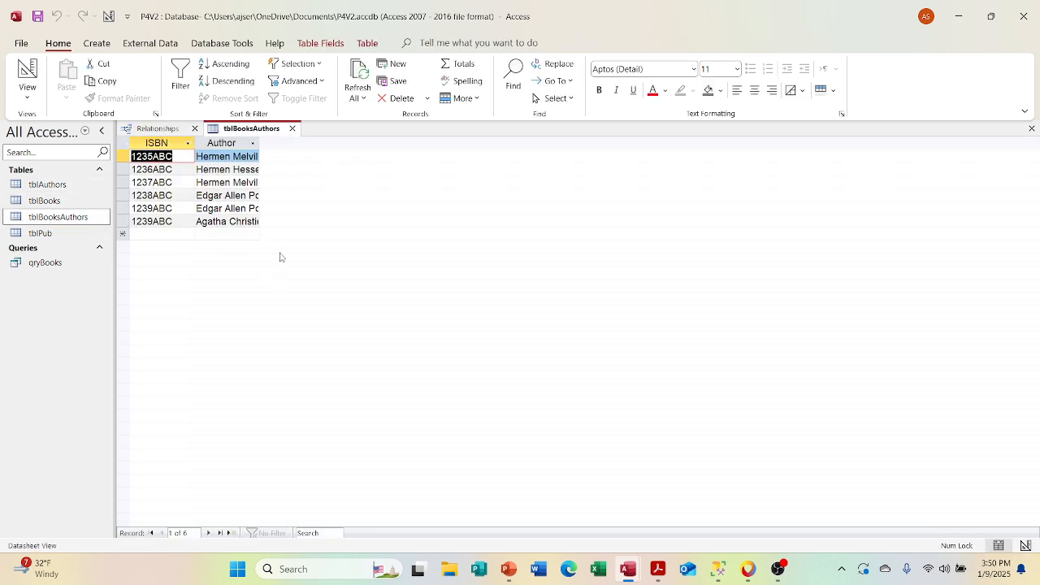
left_click(254, 156)
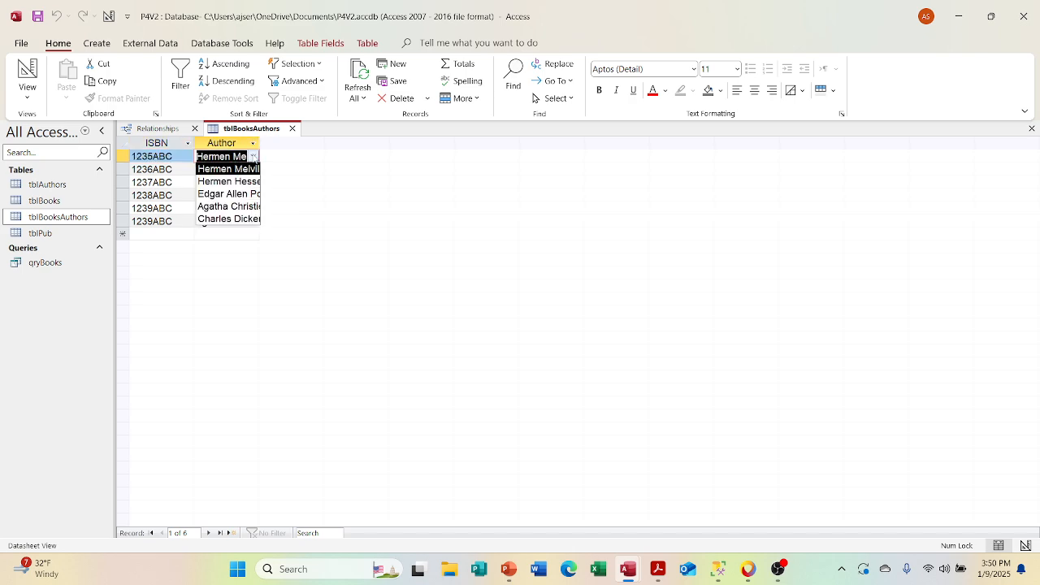
left_click(255, 156)
double_click(260, 143)
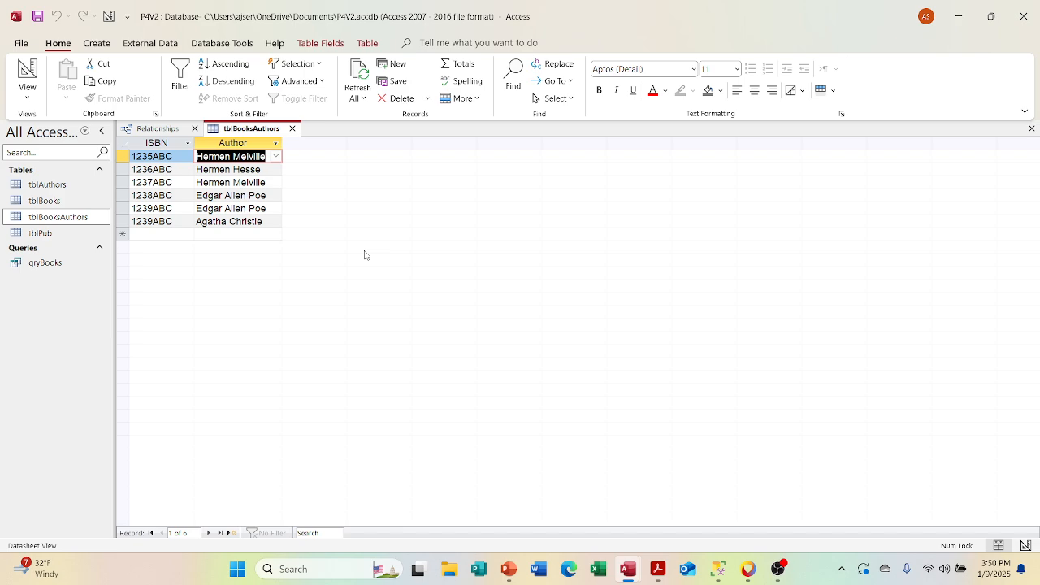
Step: In the design of tblBooksAuthors, set the lookup display control of the FK_AID field to Text Box
left_click(38, 96)
left_click(52, 152)
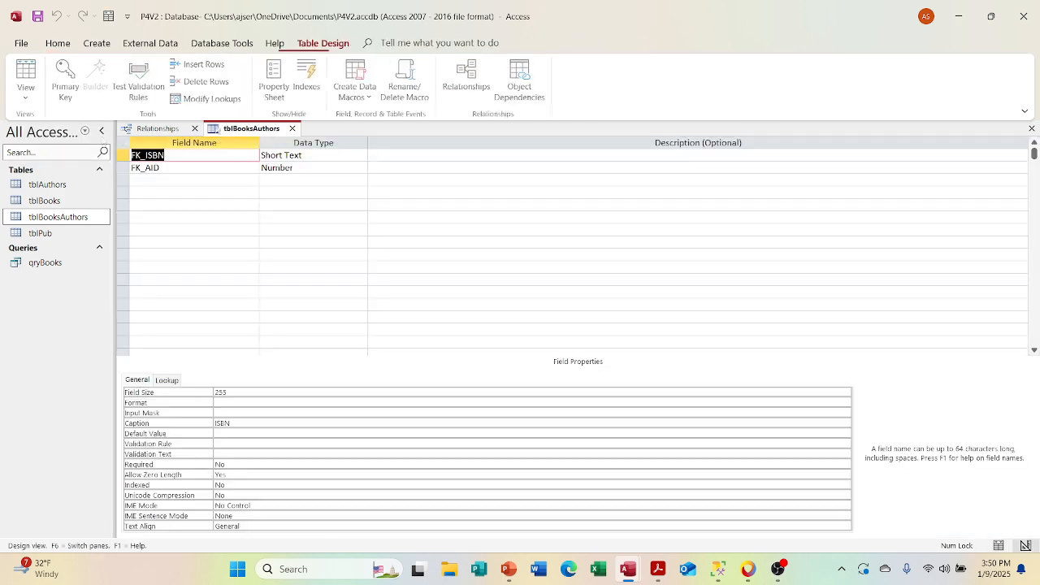
left_click(333, 167)
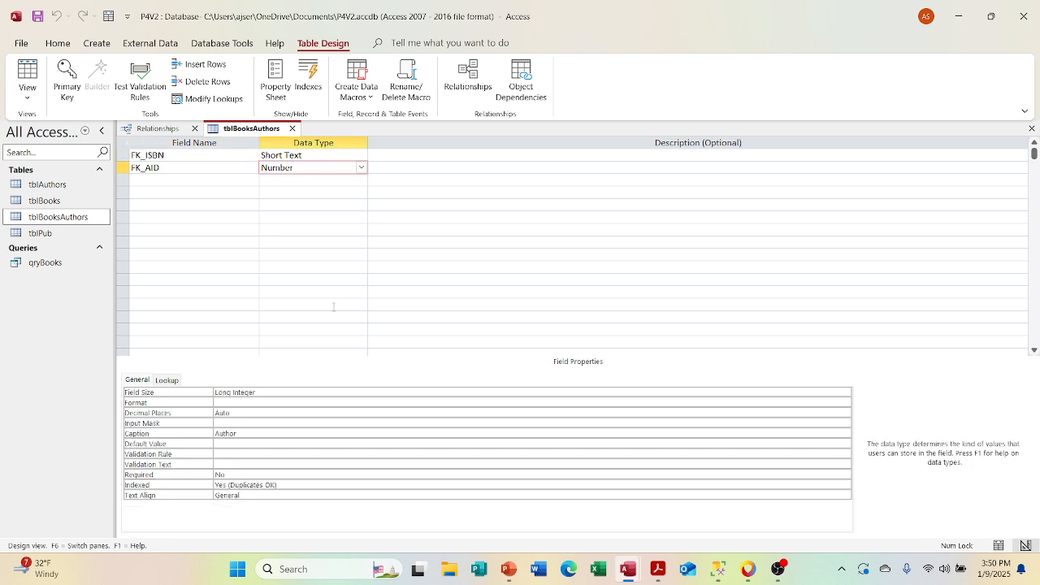
left_click(166, 380)
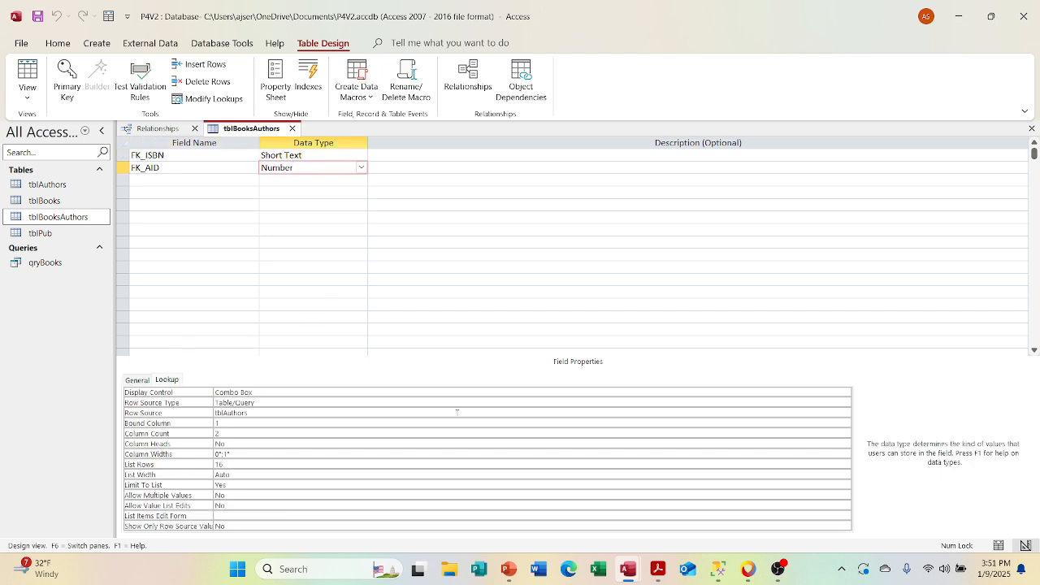
left_click(770, 392)
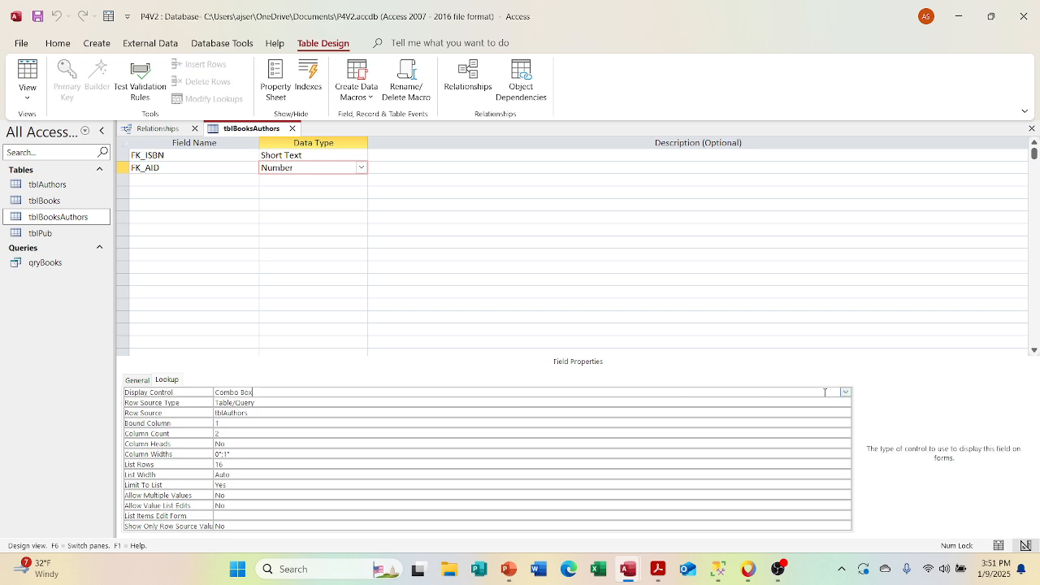
left_click(846, 392)
left_click(812, 402)
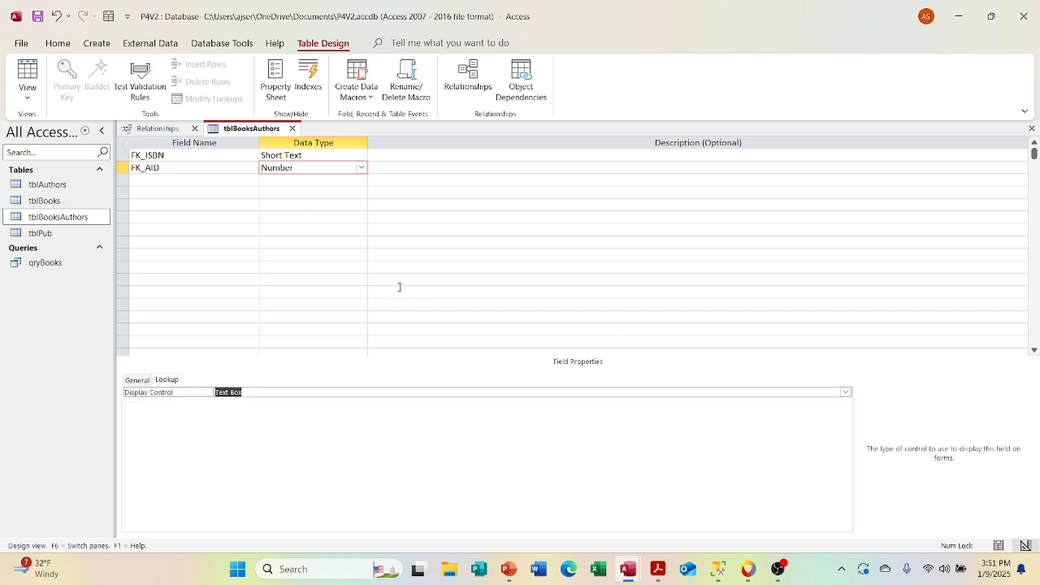
Step: Save tblBooksAuthors, view its author values as a datasheet, and close the table
left_click(27, 94)
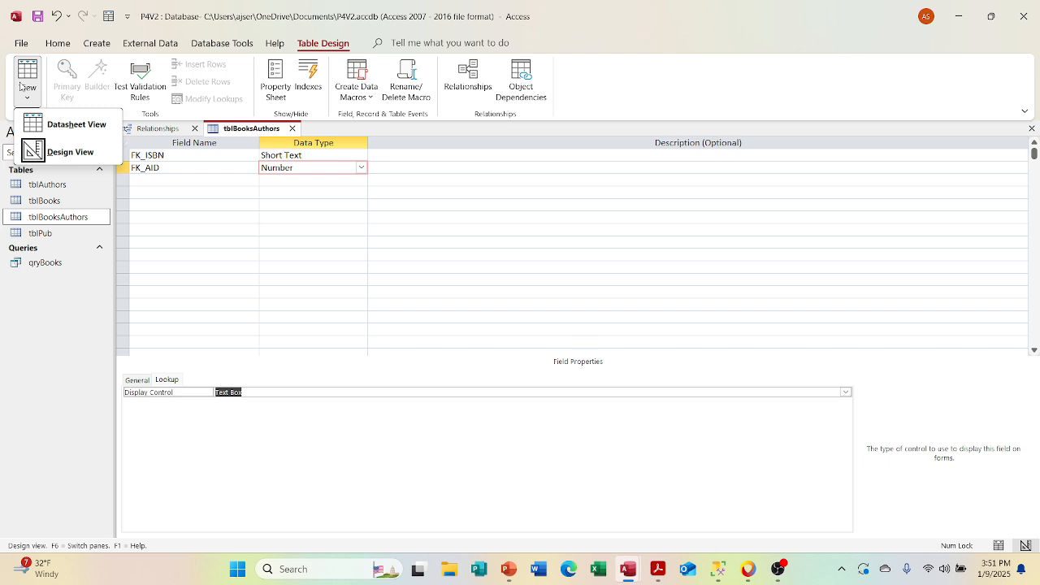
left_click(37, 132)
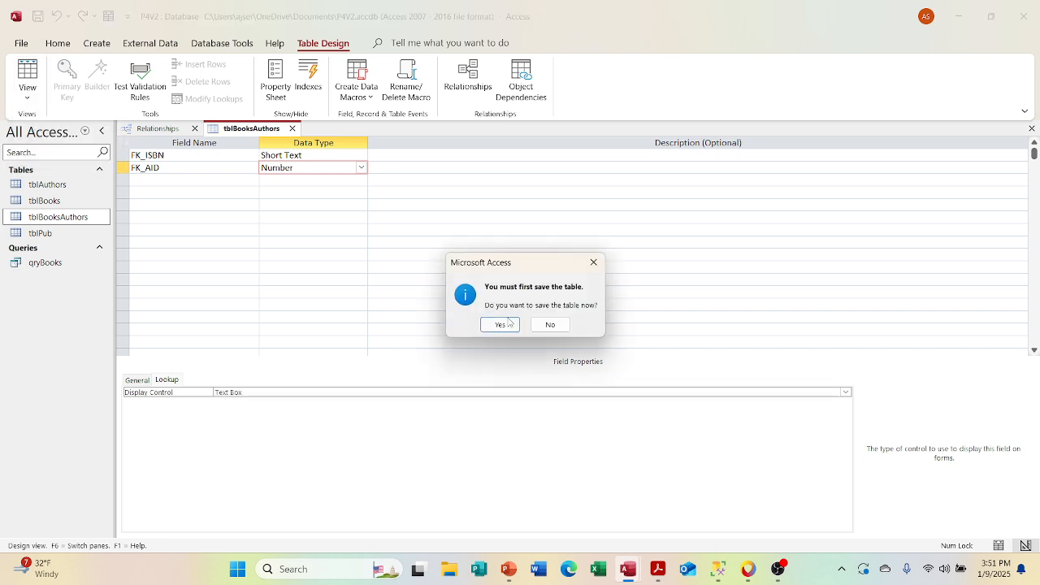
left_click(508, 322)
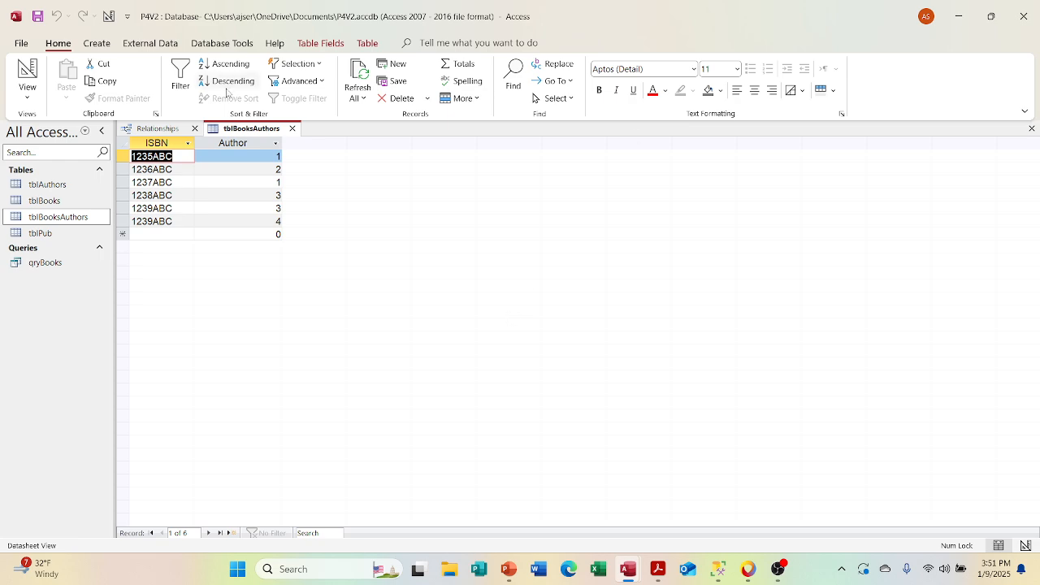
left_click(294, 129)
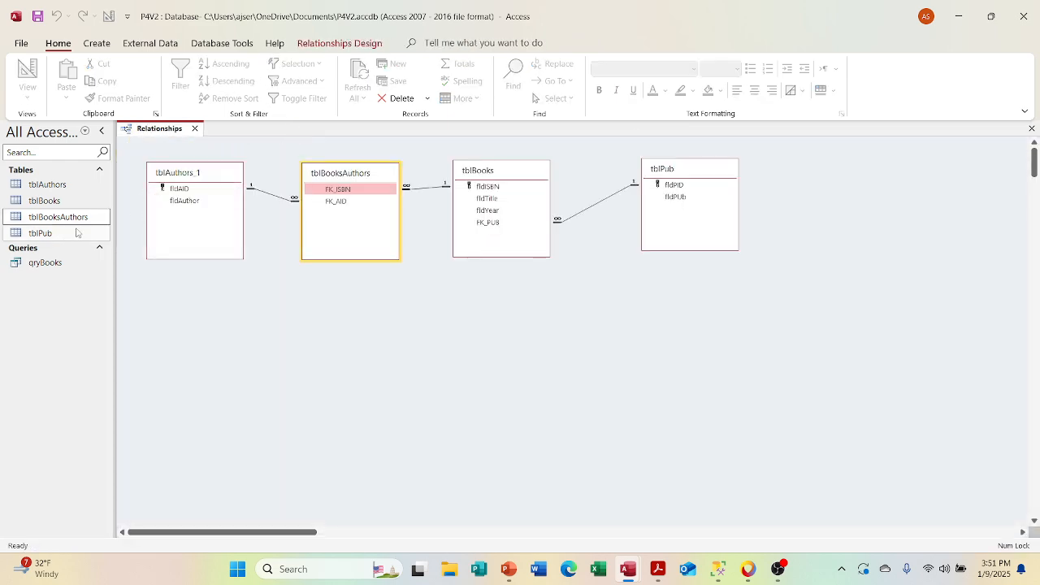
Step: Open tblAuthors, expand all five authors' subdatasheets to examine their assigned ISBNs, and close the table
left_click(58, 188)
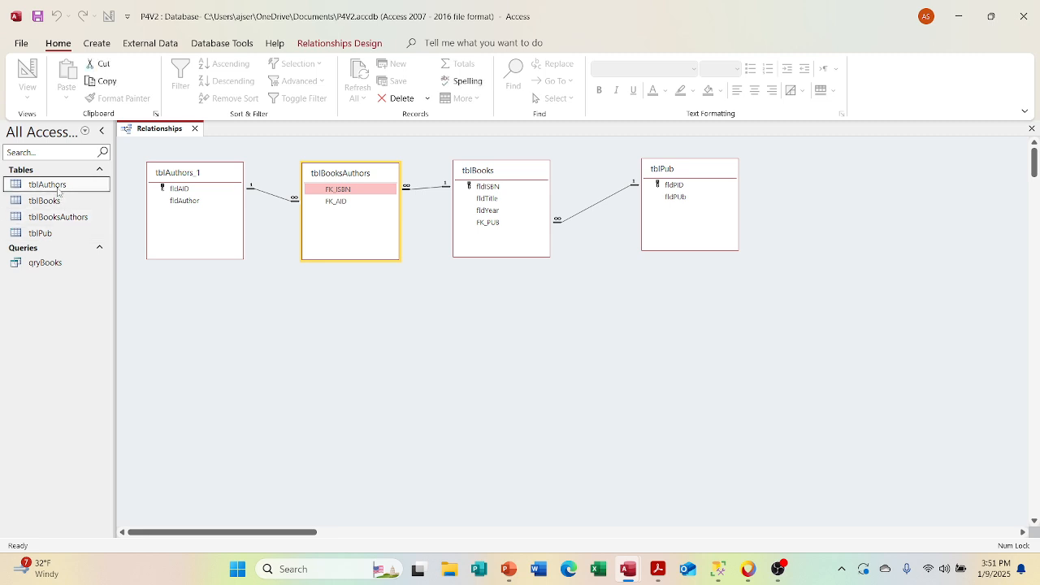
double_click(58, 190)
left_click(135, 157)
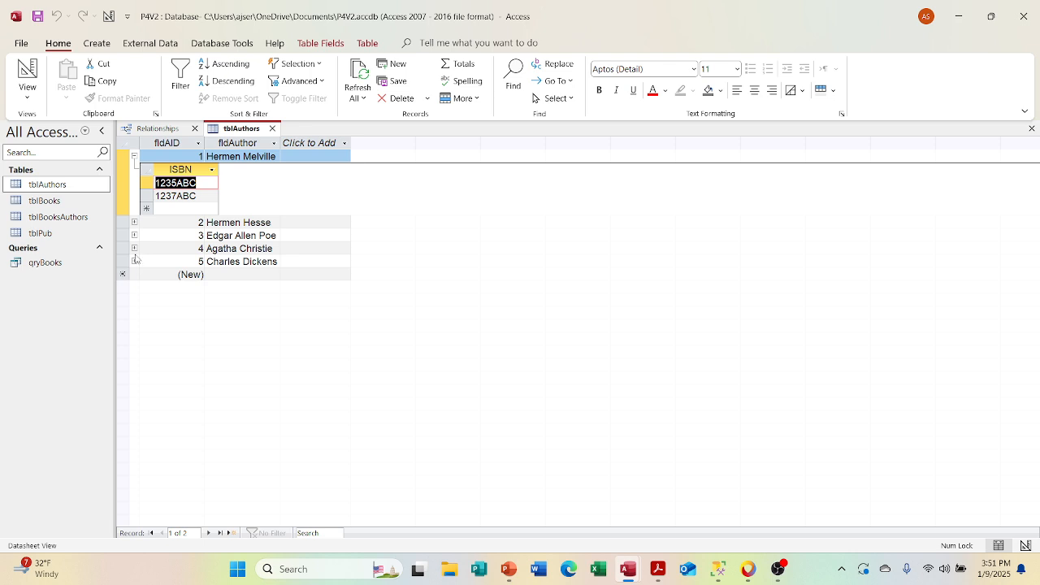
left_click(134, 223)
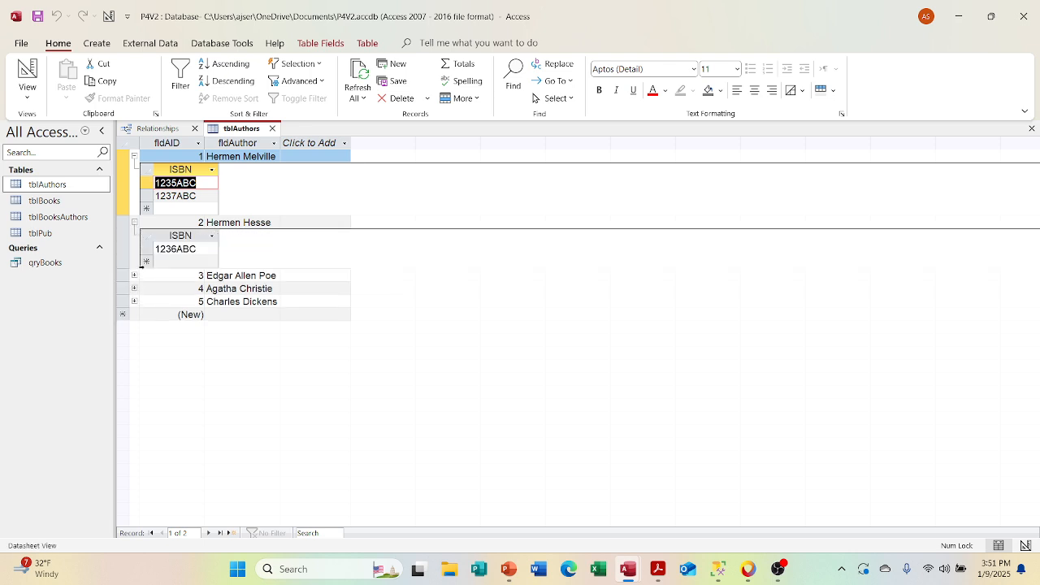
left_click(134, 275)
left_click(135, 342)
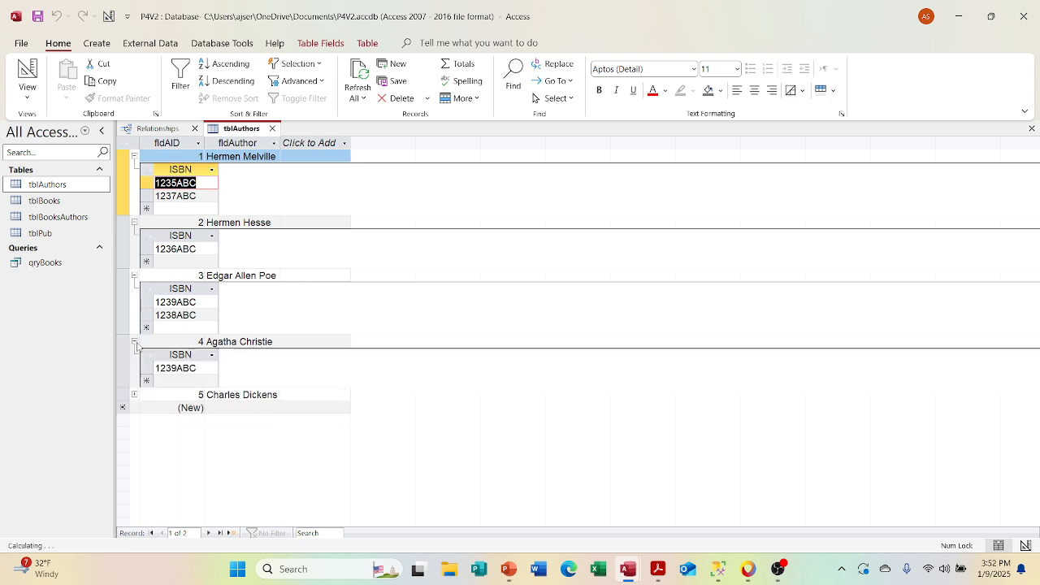
left_click(134, 395)
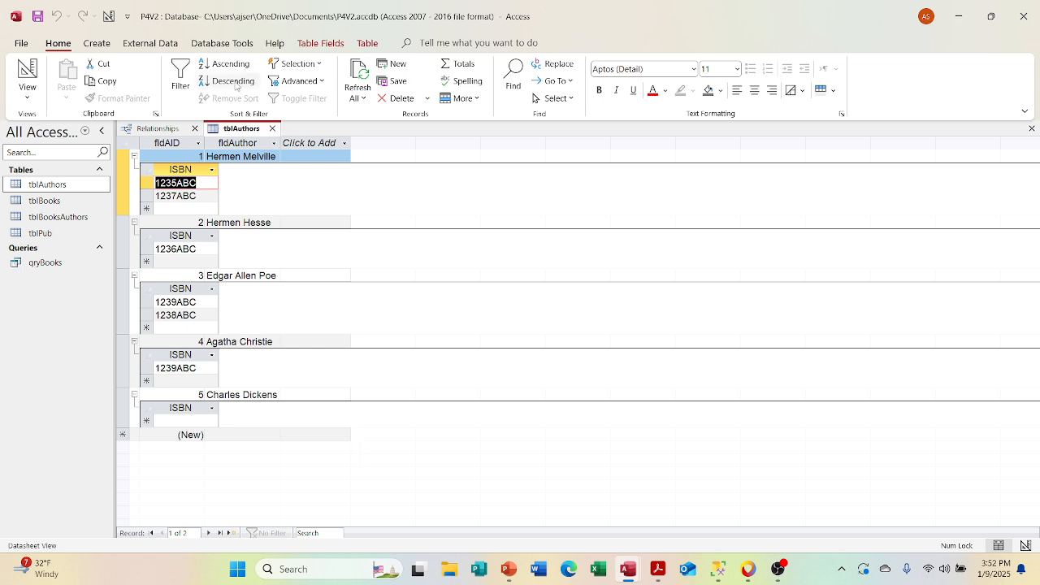
left_click(272, 128)
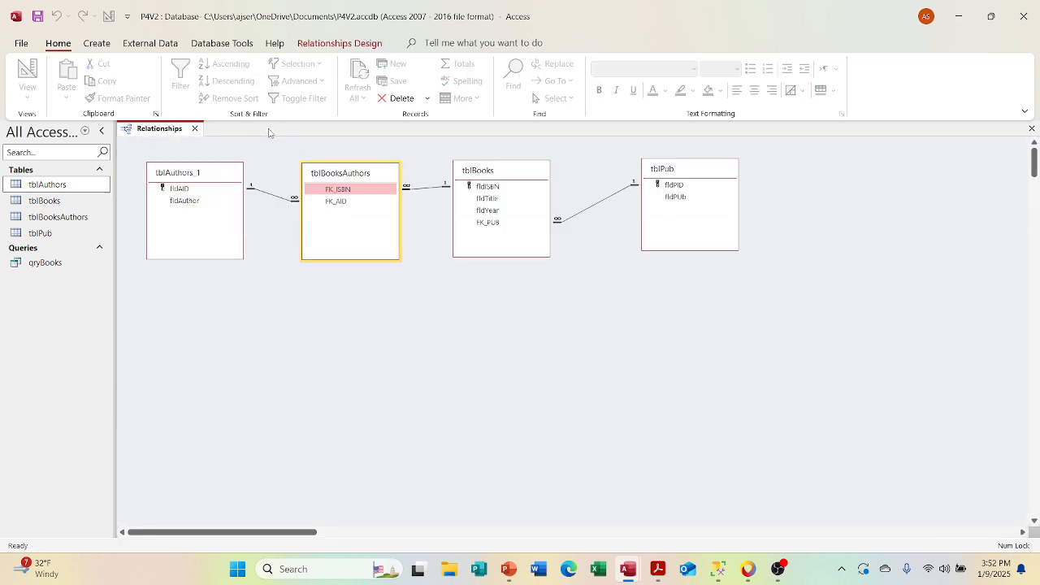
Step: Reopen tblBooks and start a new book record with ISBN 1240ABC
double_click(45, 200)
left_click(174, 221)
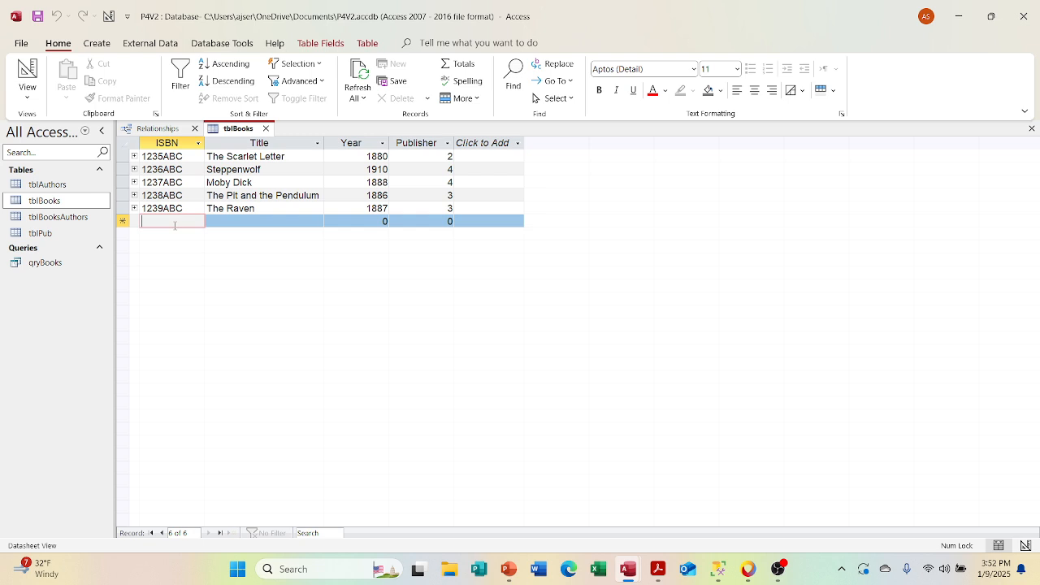
type("123")
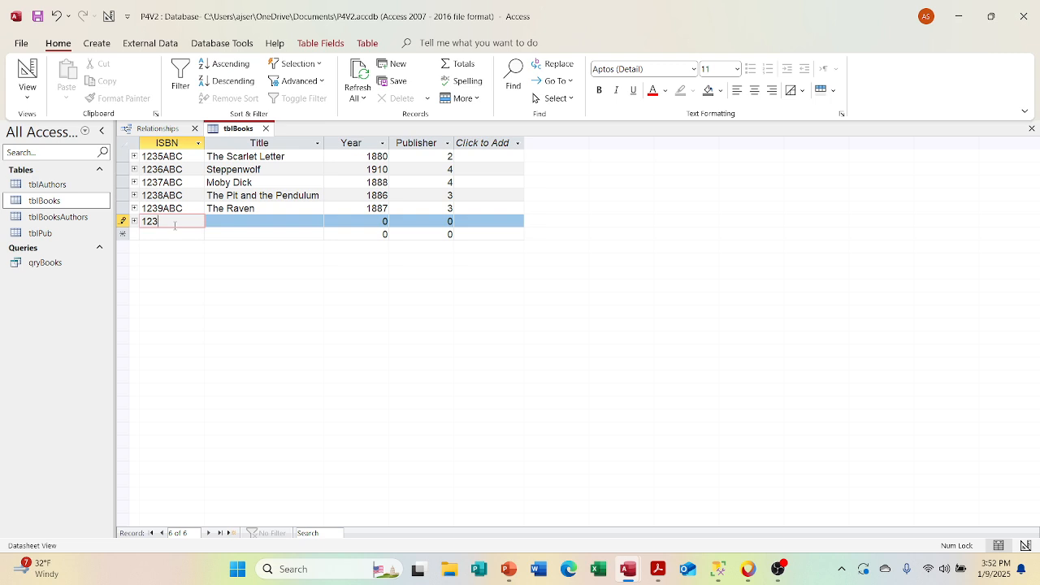
key("BackSpace")
type("40ABC")
key("Tab")
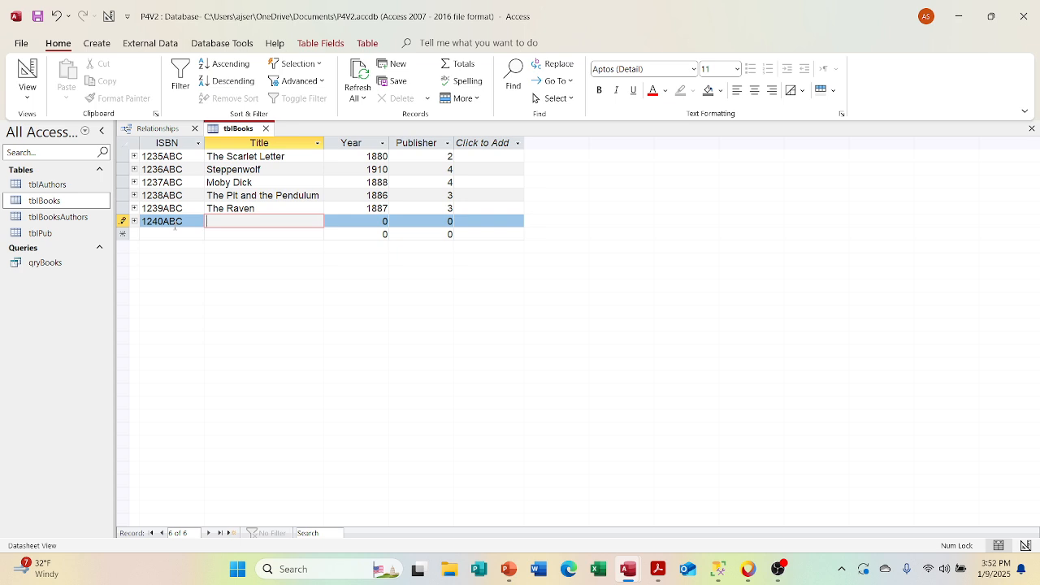
Step: Complete the 1240ABC record with title Nicholas Nickleby, year 1867 and publisher 2
type("Nicholas Nickleby")
key("Tab")
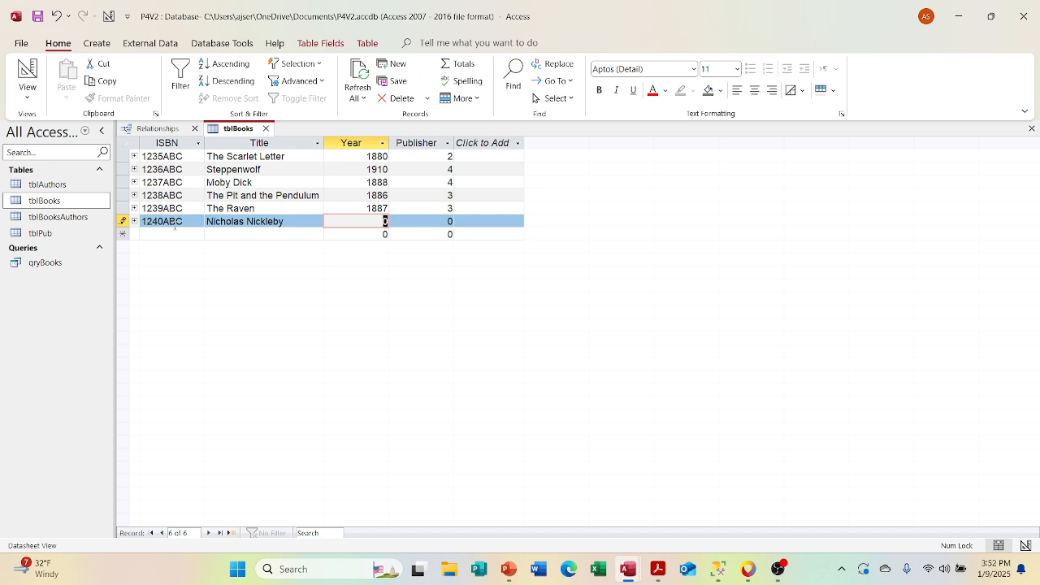
type("1867")
key("Tab")
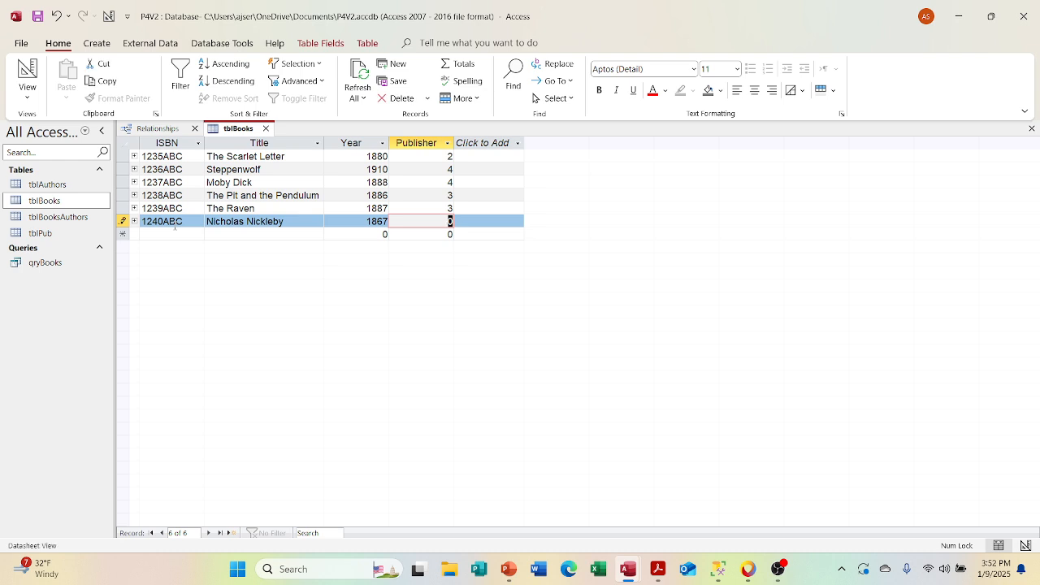
type("2")
key("Tab")
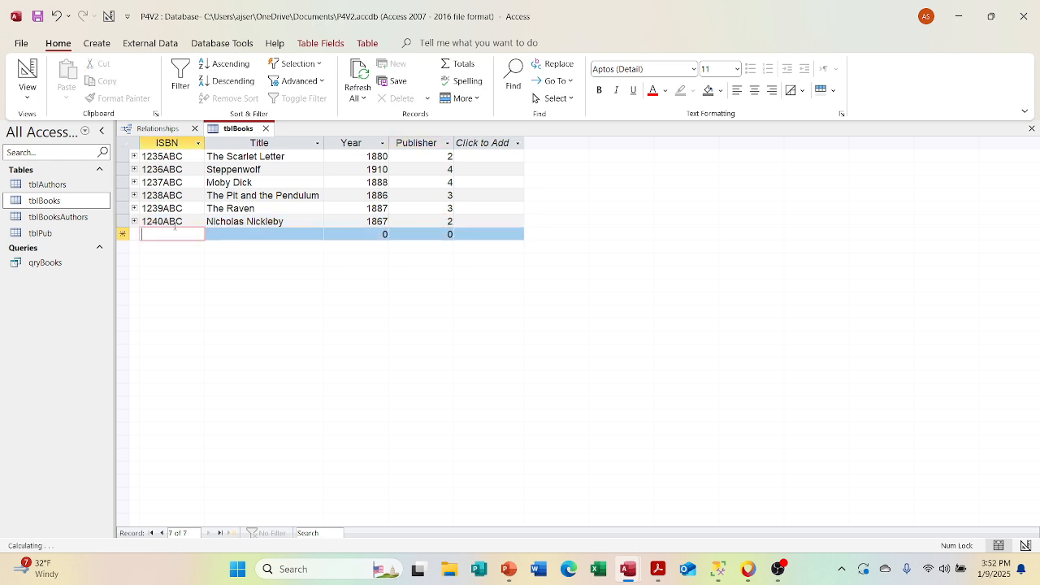
Step: Look up the author IDs in tblAuthors and assign author 5 to Nicholas Nickleby in its tblBooks subdatasheet
left_click(134, 221)
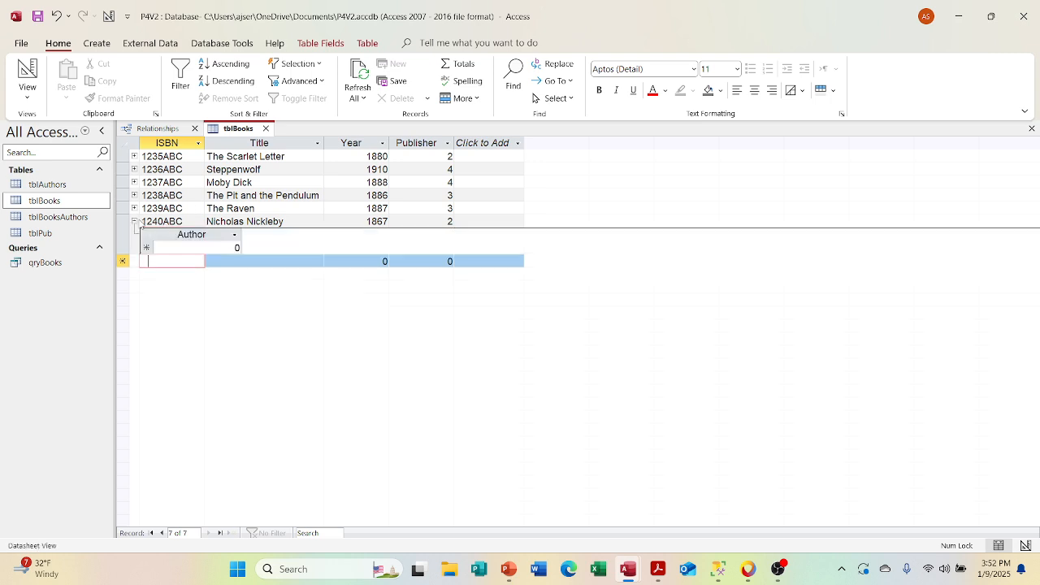
left_click_drag(232, 247, 242, 249)
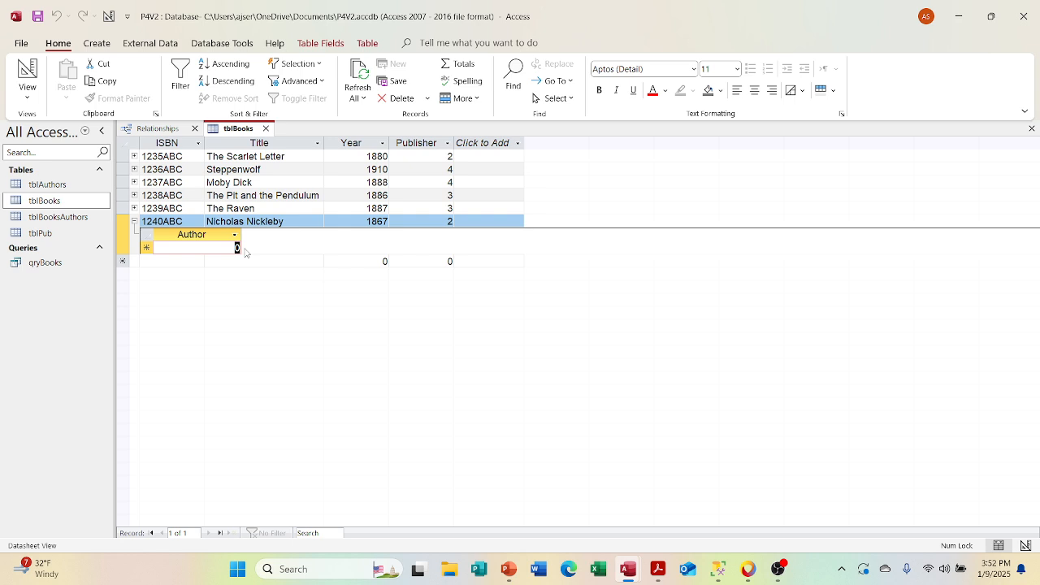
double_click(57, 184)
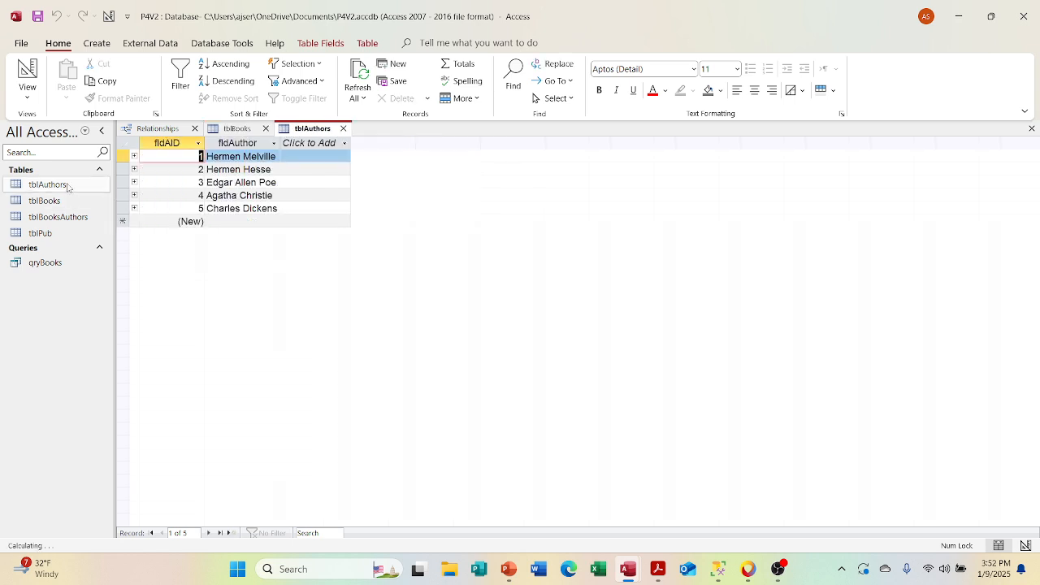
left_click(343, 128)
type("5")
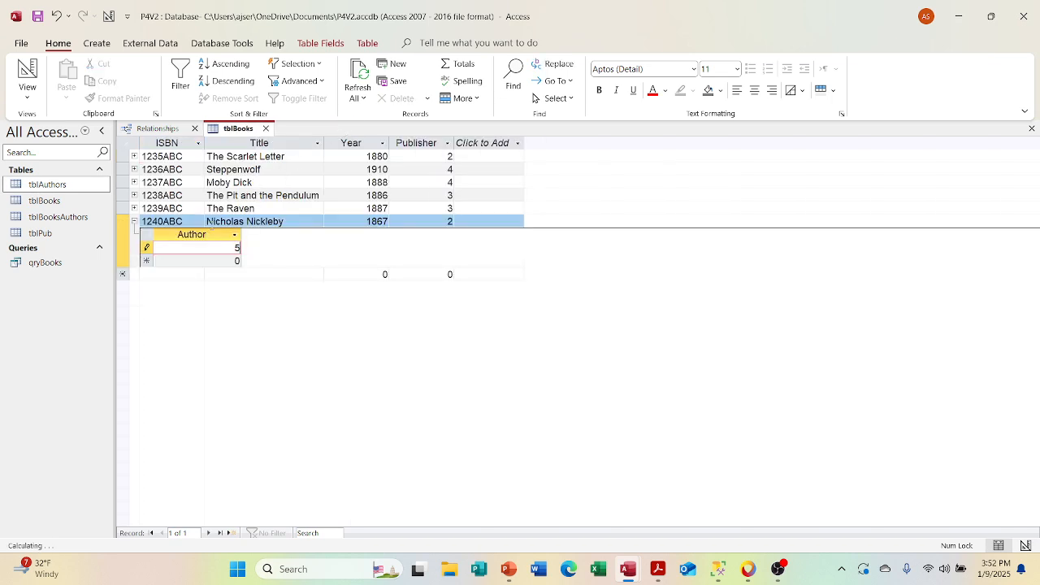
left_click(264, 274)
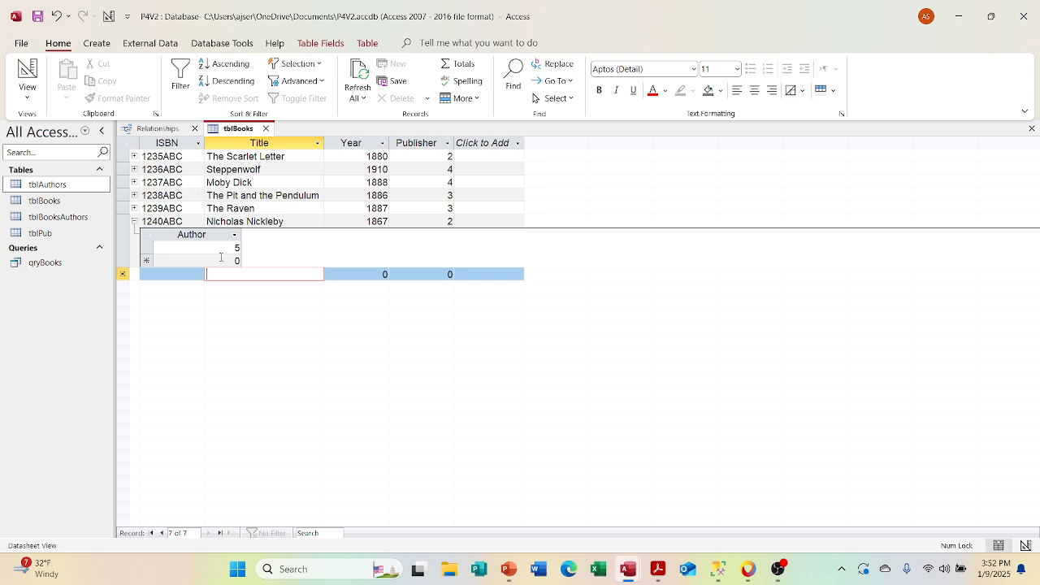
Step: Try to change Nicholas Nickleby's author ID to 6, and set it back to 5
left_click_drag(234, 249, 250, 253)
type("6")
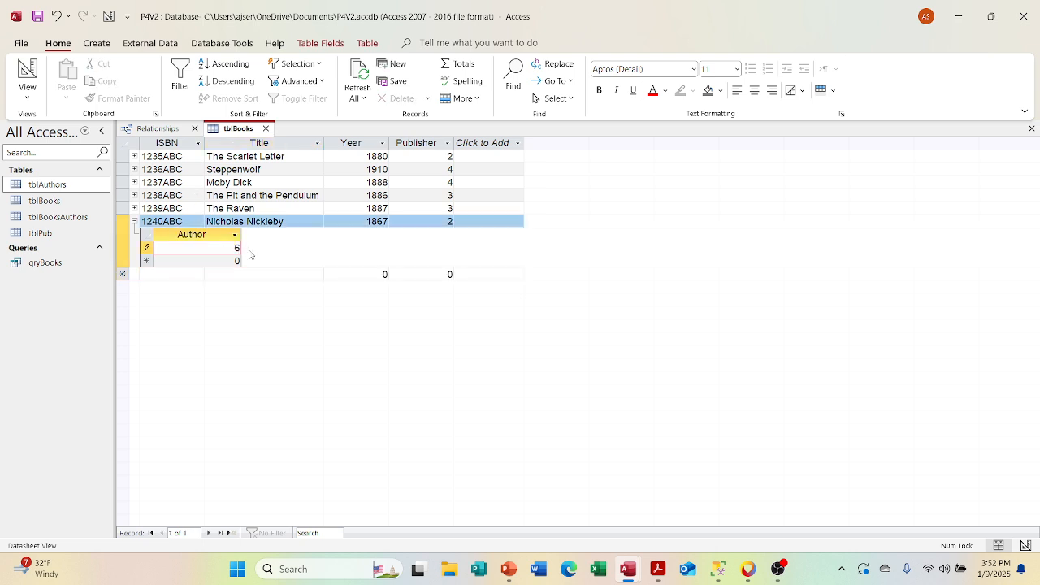
key("Return")
key("Return")
key("BackSpace")
type("5")
key("Return")
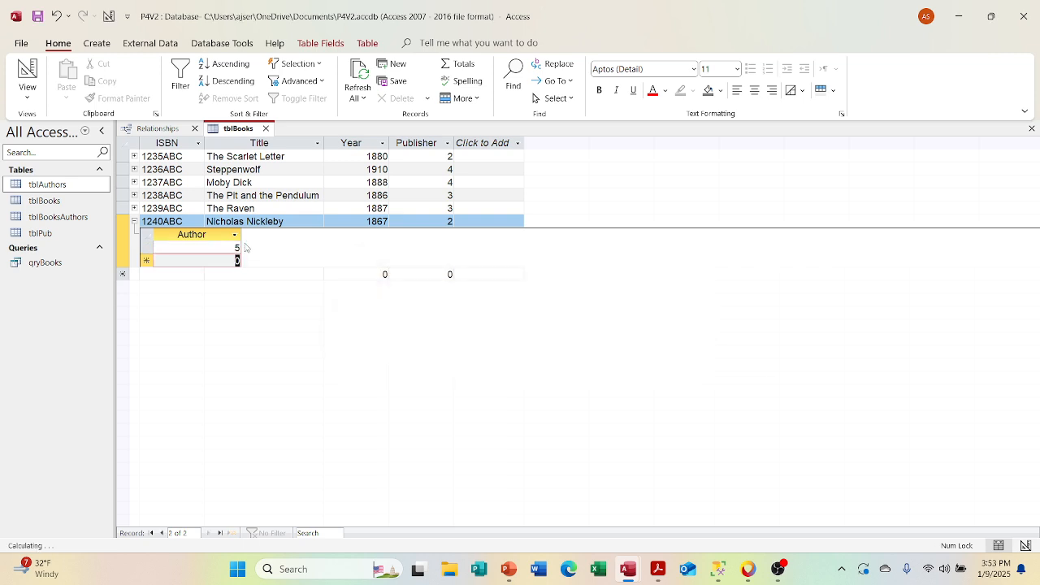
Step: Close tblBooks, expand every author's subdatasheet in tblAuthors to examine the assigned ISBNs, and close tblAuthors
left_click(134, 221)
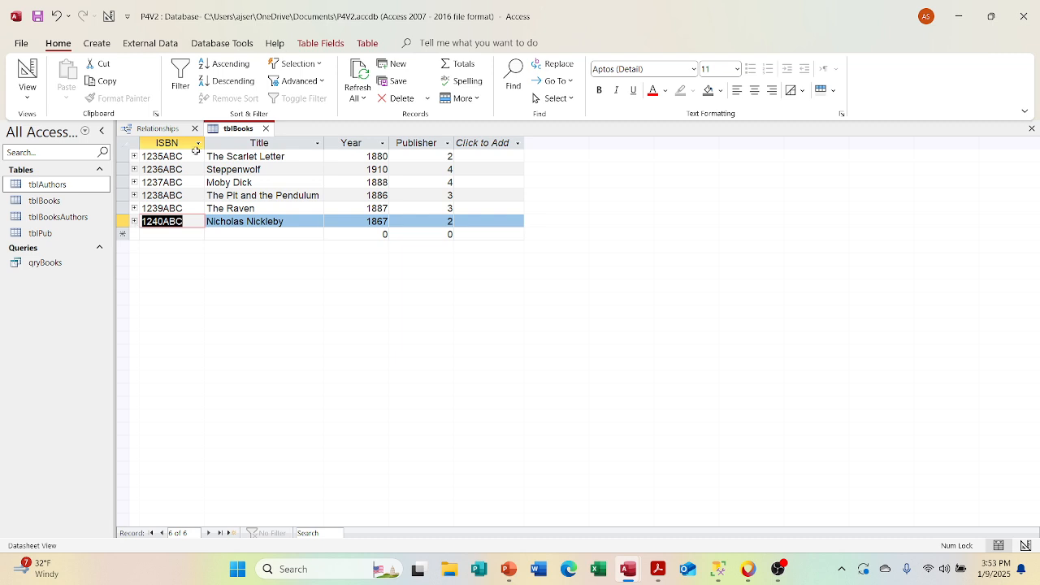
left_click(265, 130)
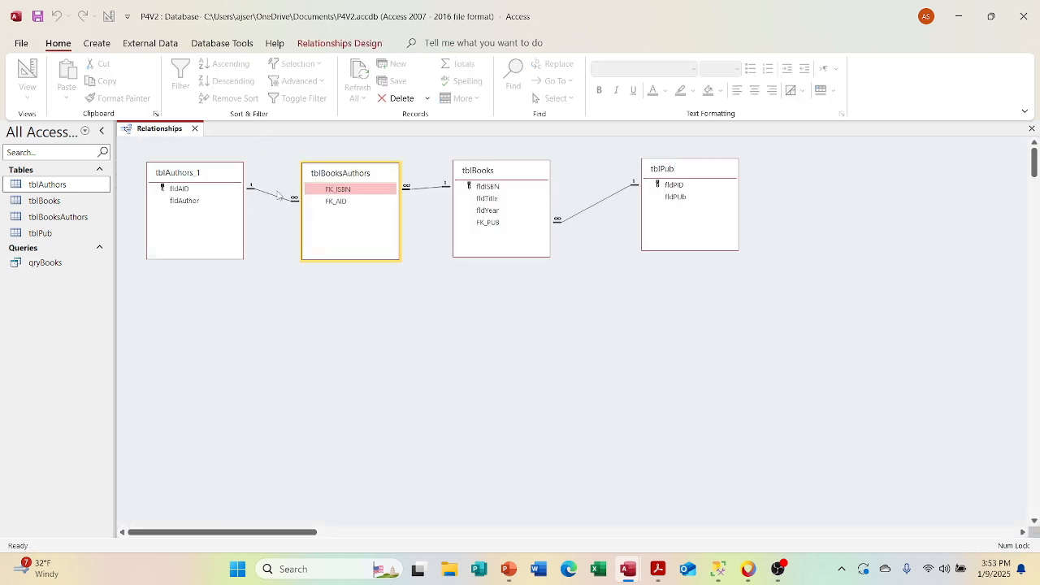
double_click(62, 186)
left_click(134, 208)
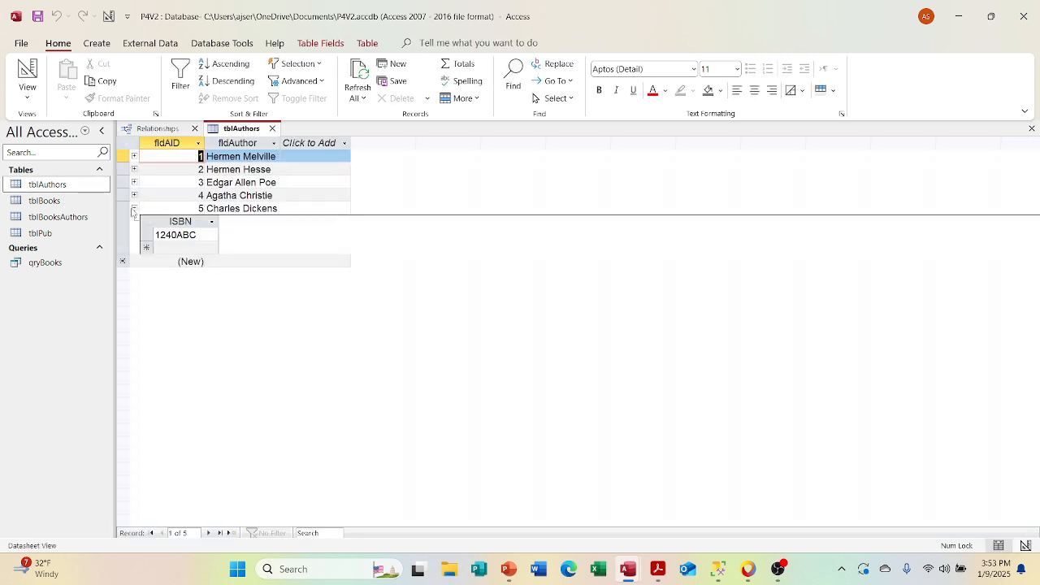
left_click(134, 196)
left_click(134, 182)
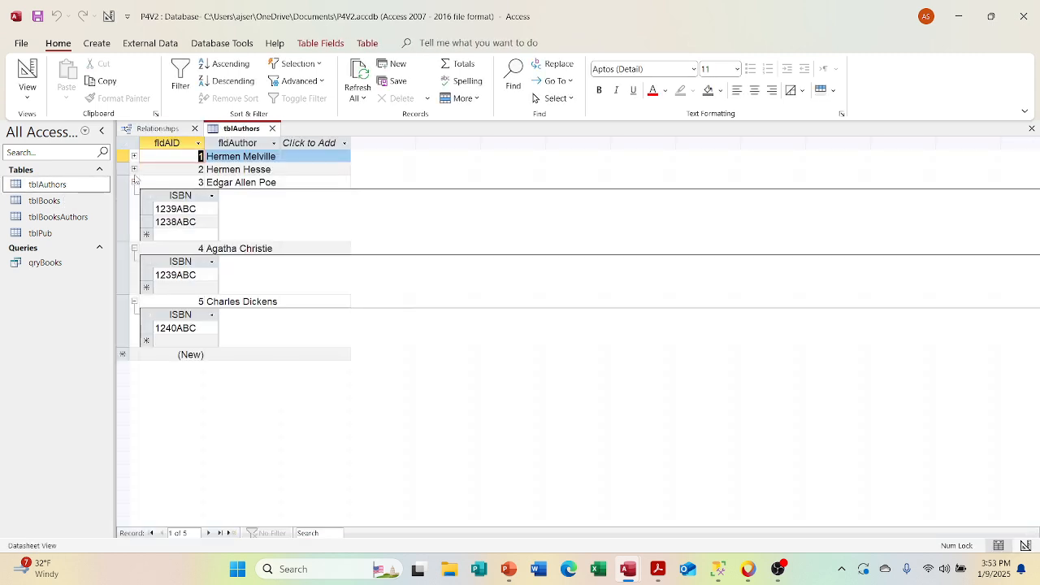
left_click(134, 169)
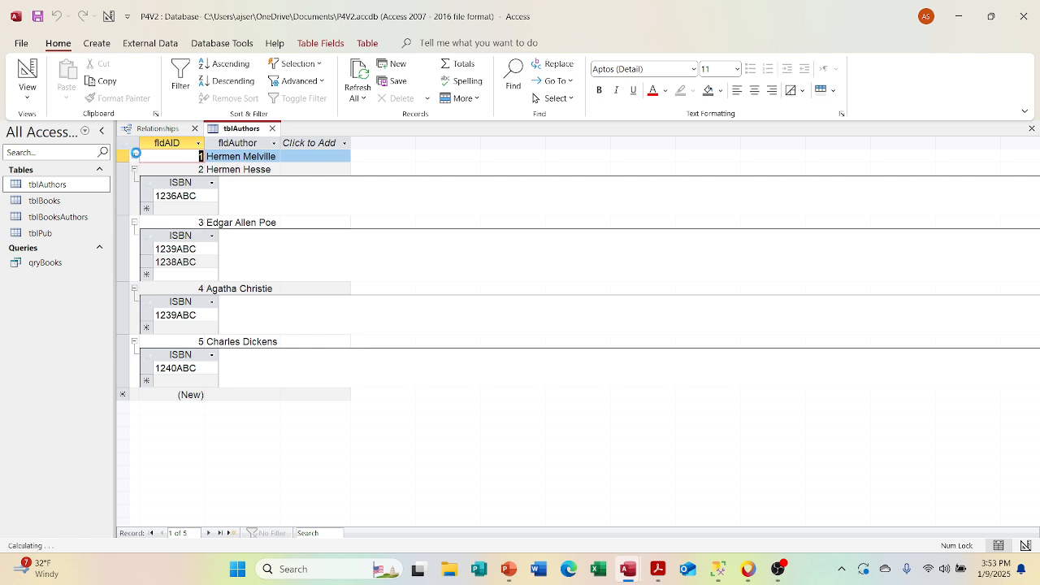
left_click(134, 156)
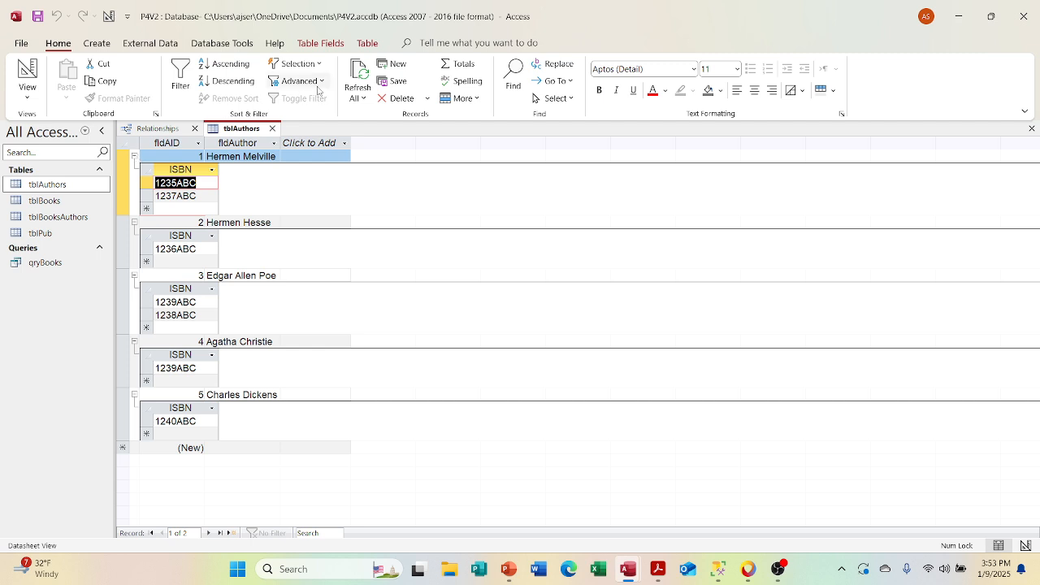
left_click(273, 128)
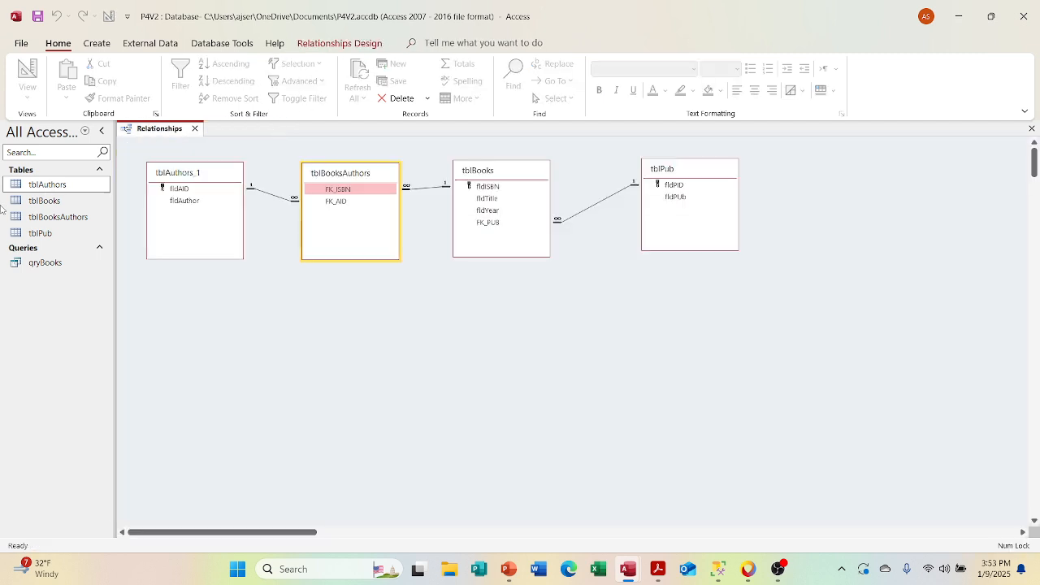
Step: Reopen tblBooks, expand The Scarlet Letter's subdatasheet, and compare its author ID with tblAuthors and the relationships diagram
double_click(44, 200)
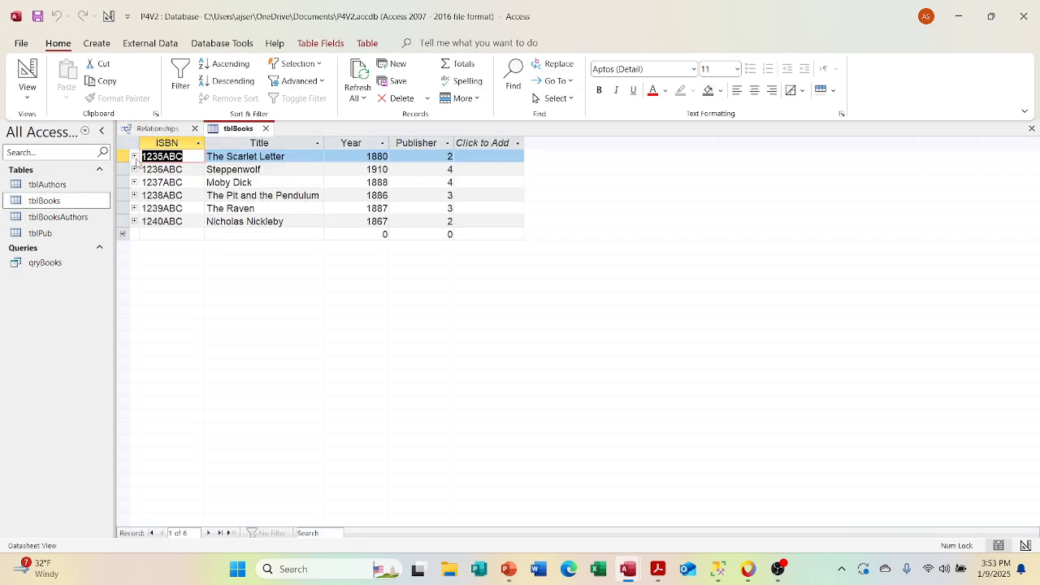
left_click(134, 156)
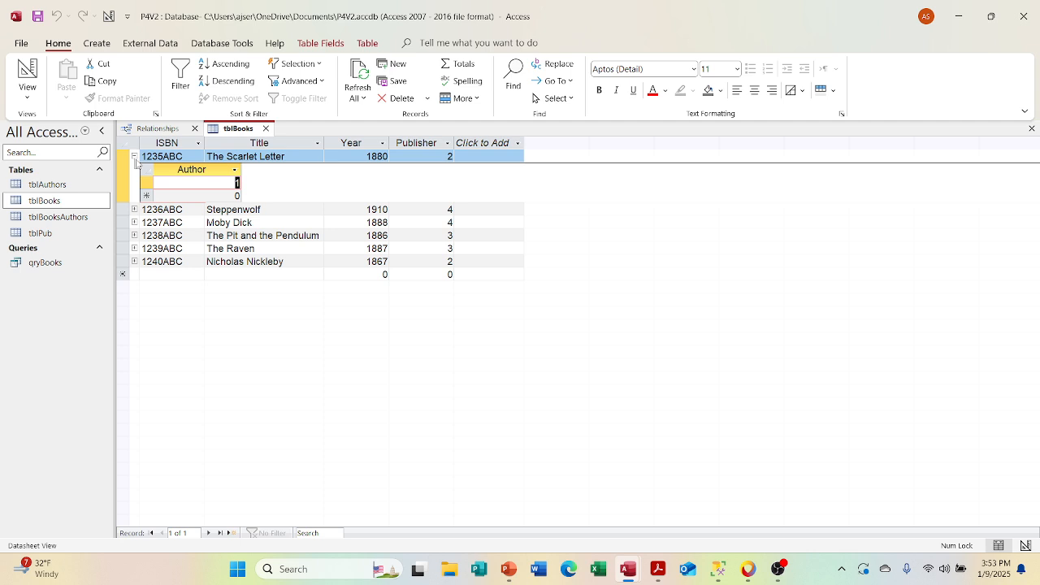
double_click(47, 183)
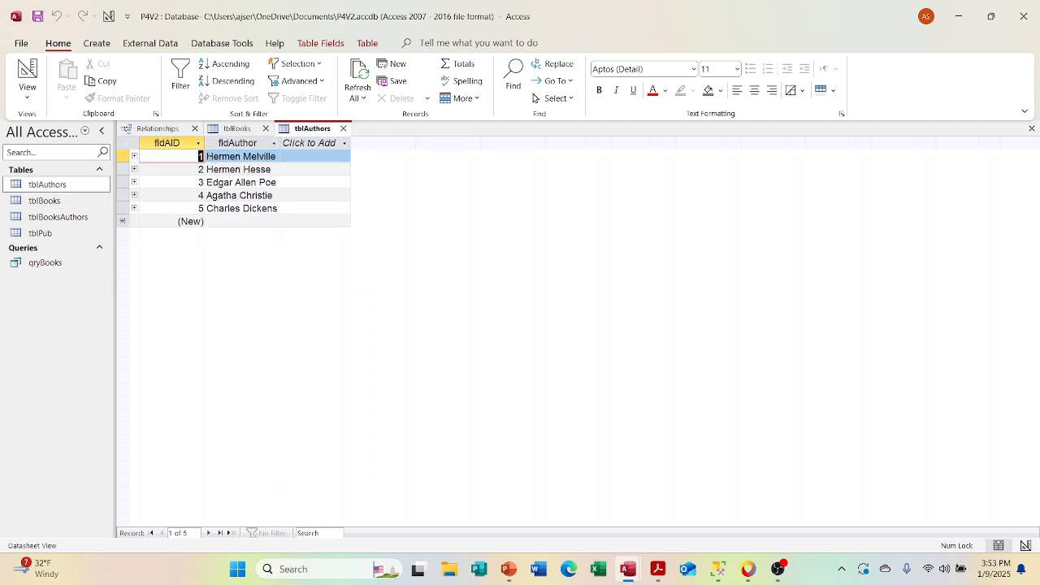
left_click(343, 129)
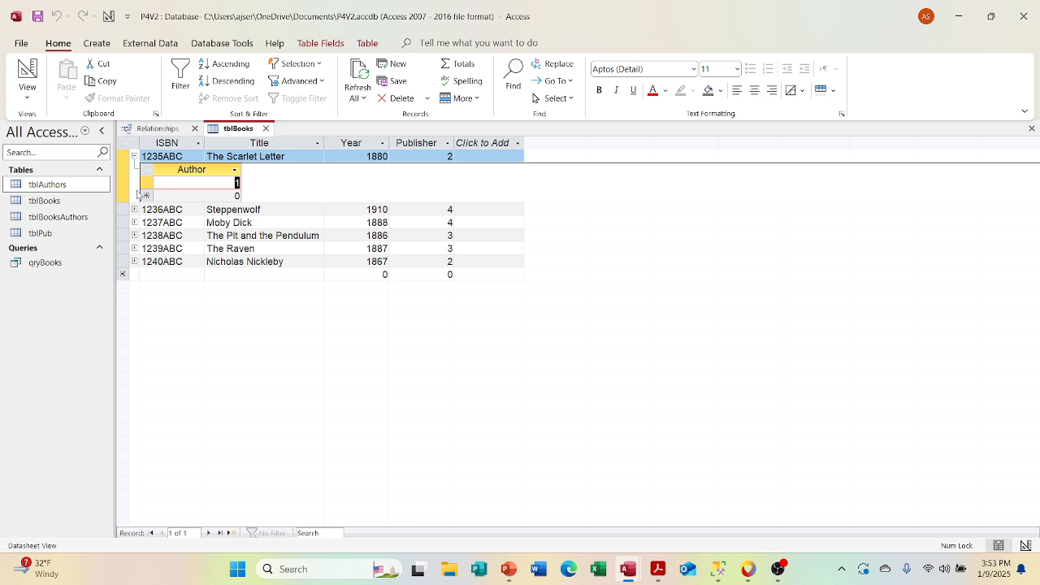
left_click(157, 128)
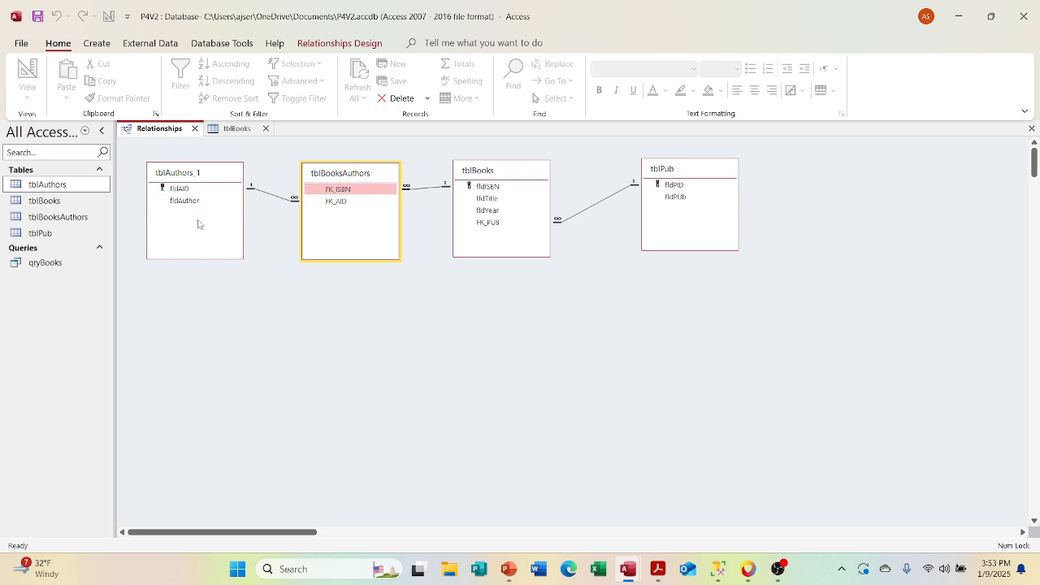
left_click(235, 129)
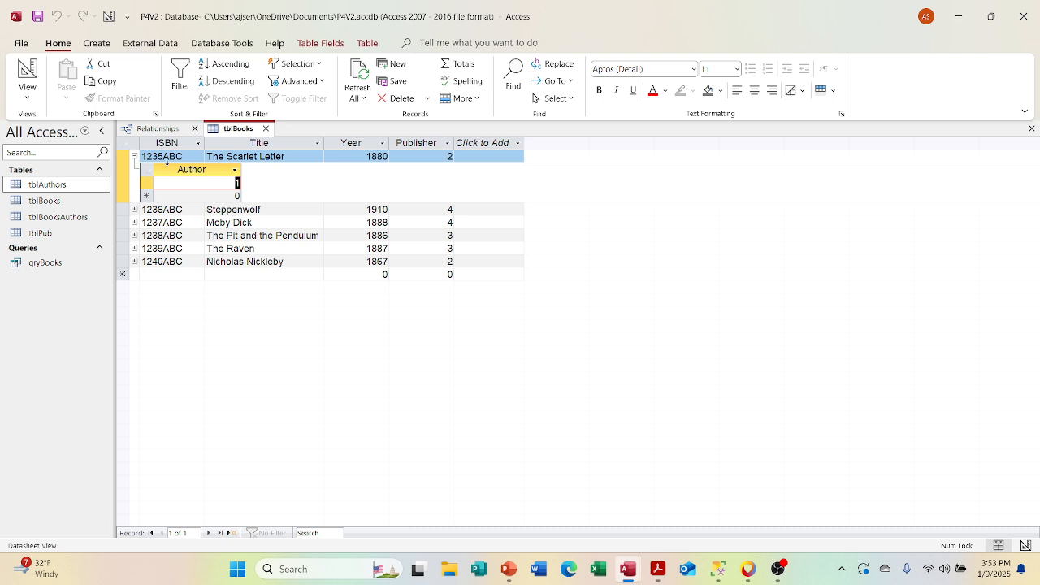
Step: View the ISBN and author pairs stored in tblBooksAuthors, and close both that table and tblBooks
left_click(74, 217)
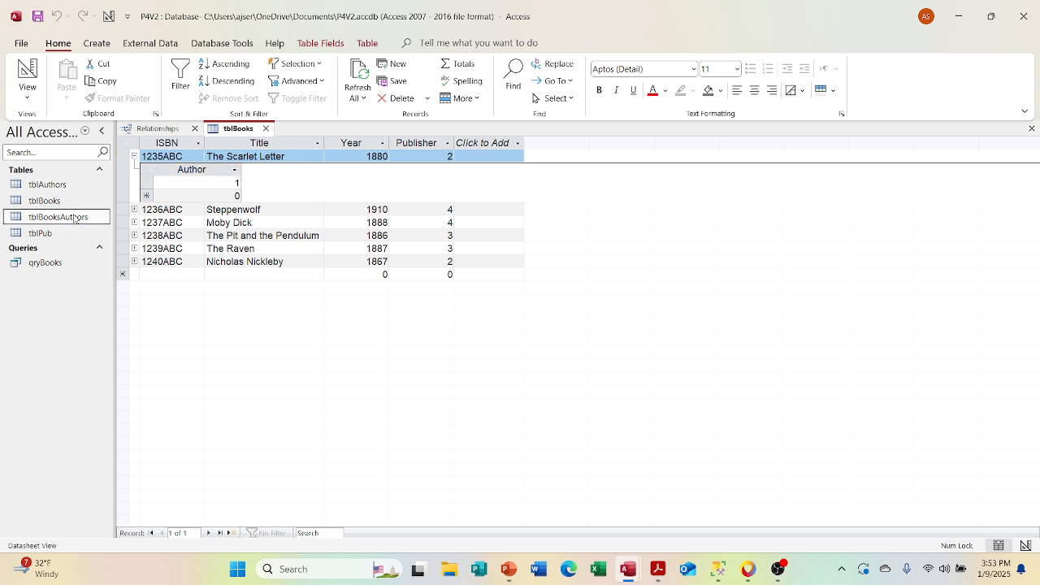
double_click(74, 216)
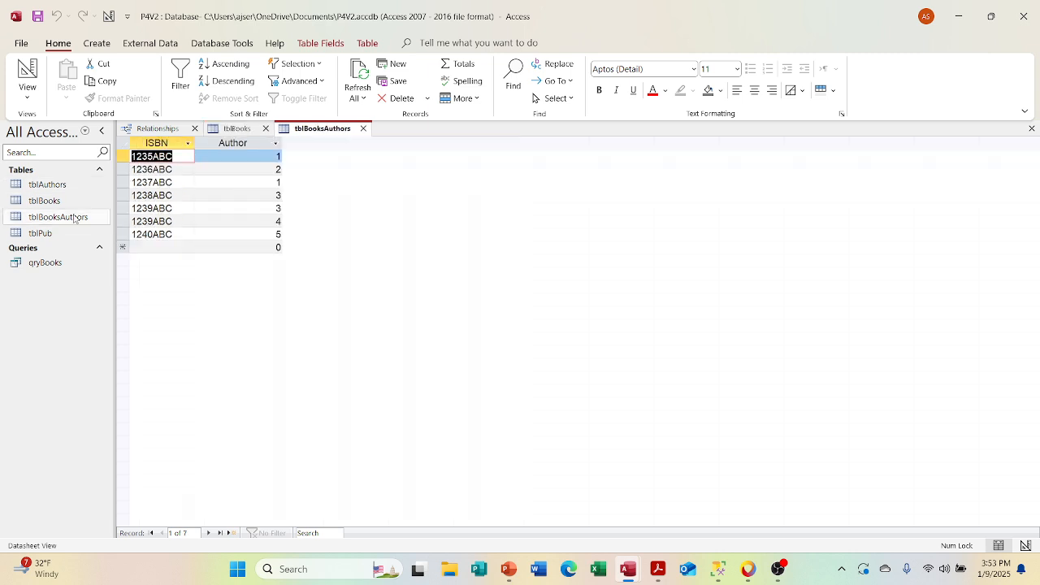
left_click(363, 128)
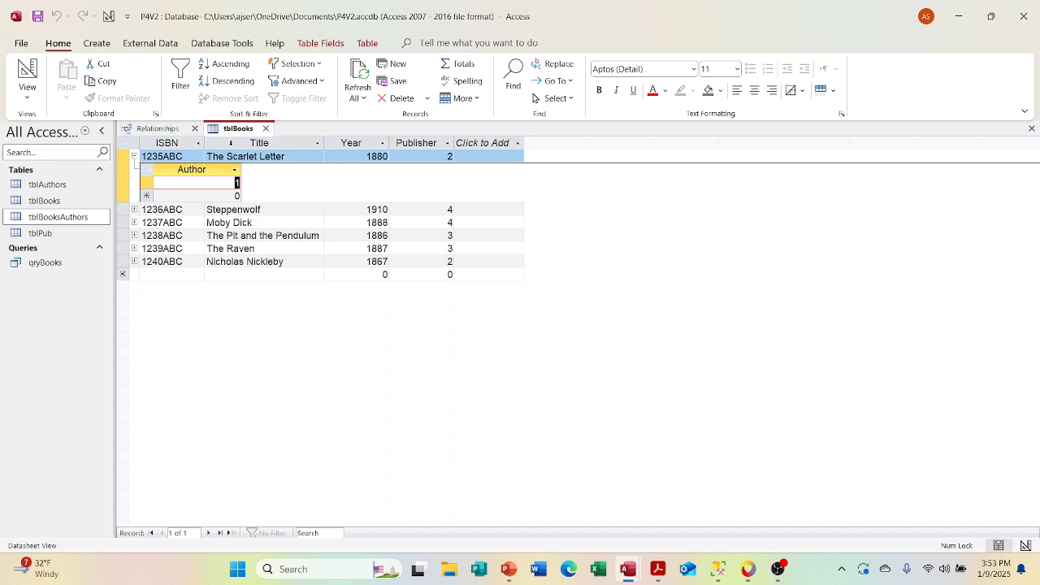
left_click(265, 128)
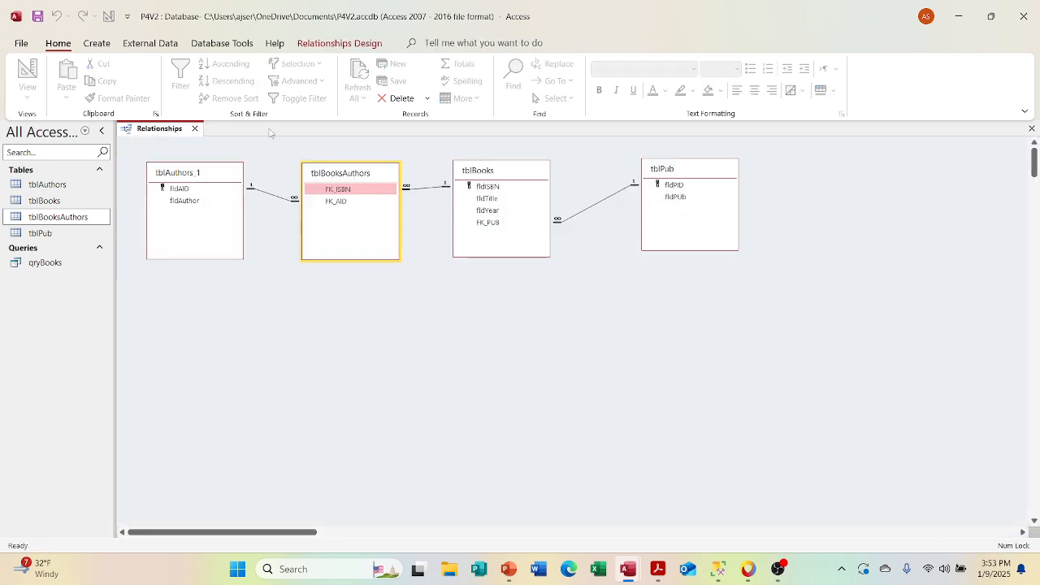
Step: Open tblBooksAuthors in Design View and set its Subdatasheet Name property to Table.tblAuthors
double_click(57, 217)
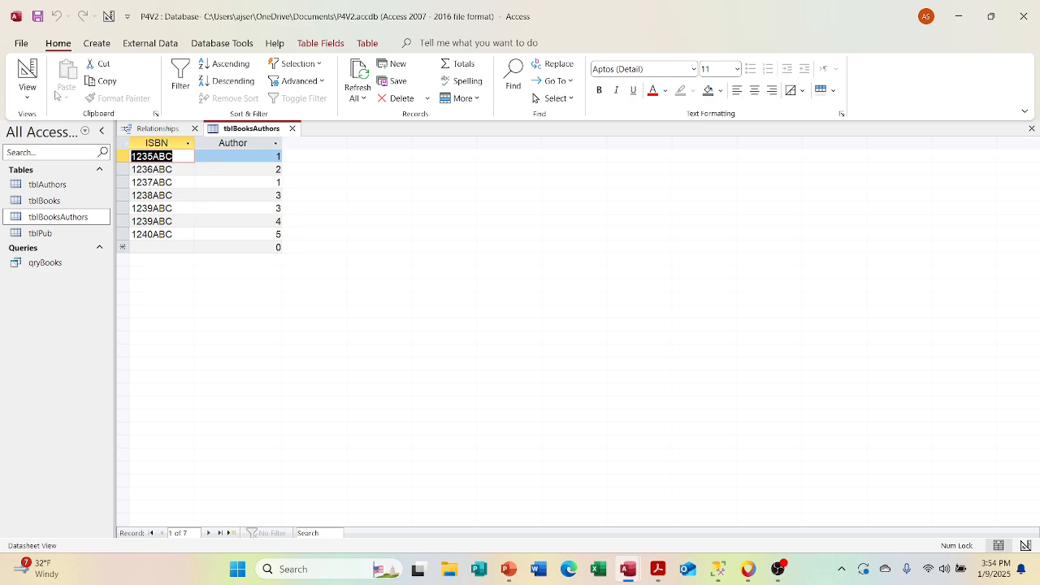
left_click(28, 91)
left_click(70, 151)
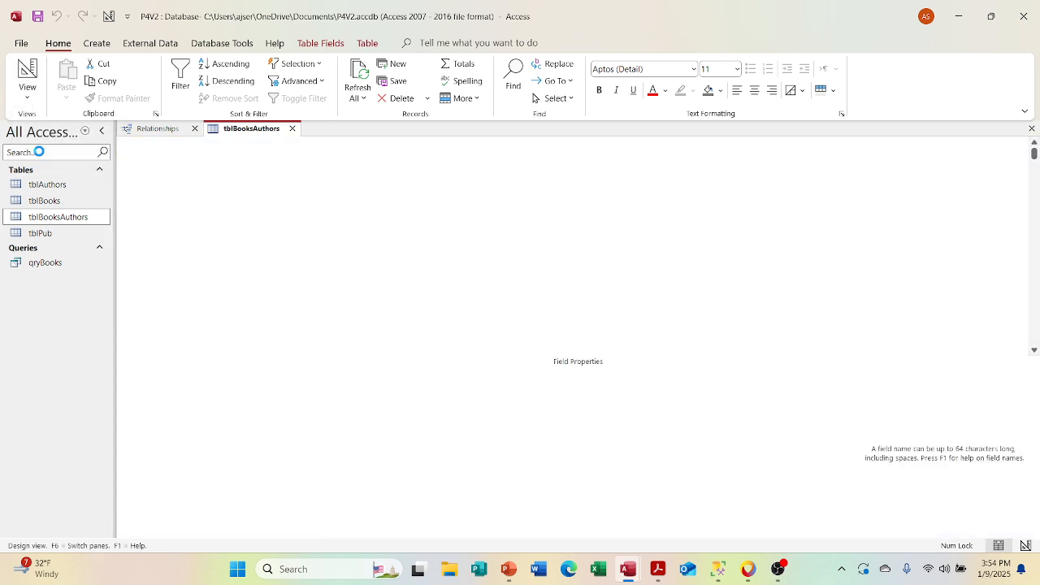
right_click(501, 196)
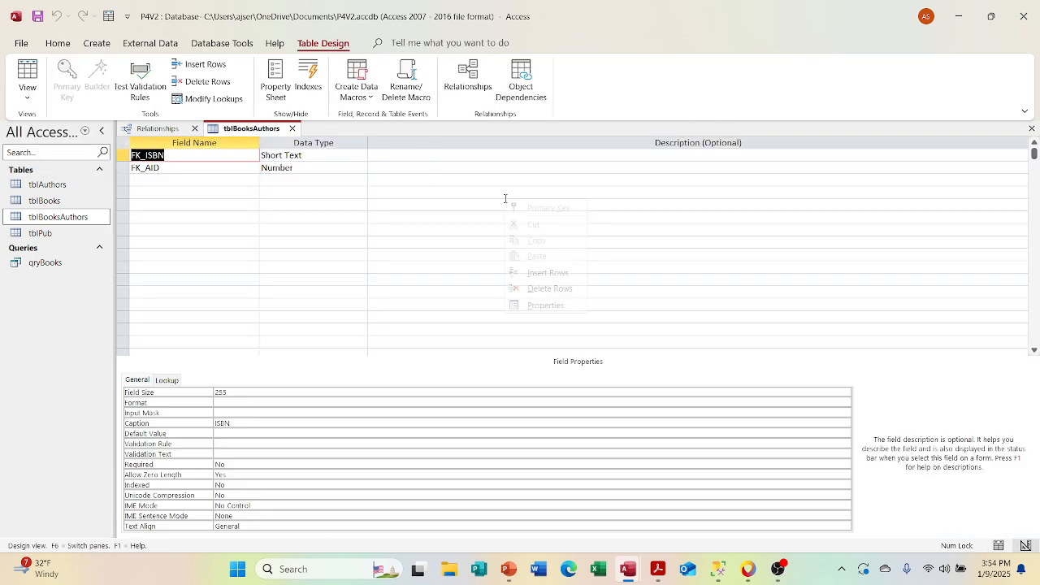
left_click(544, 306)
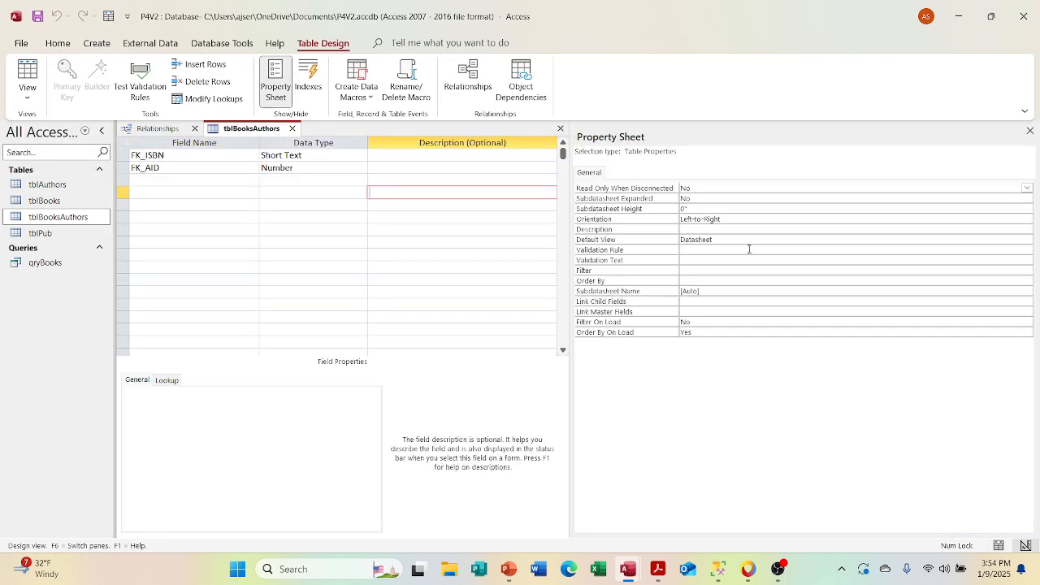
left_click(724, 290)
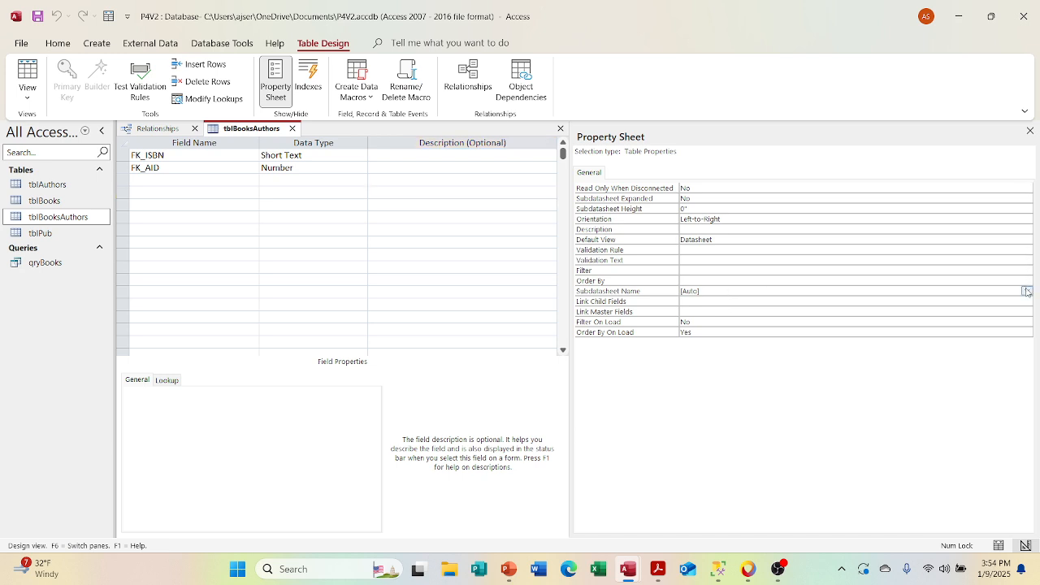
left_click(1027, 291)
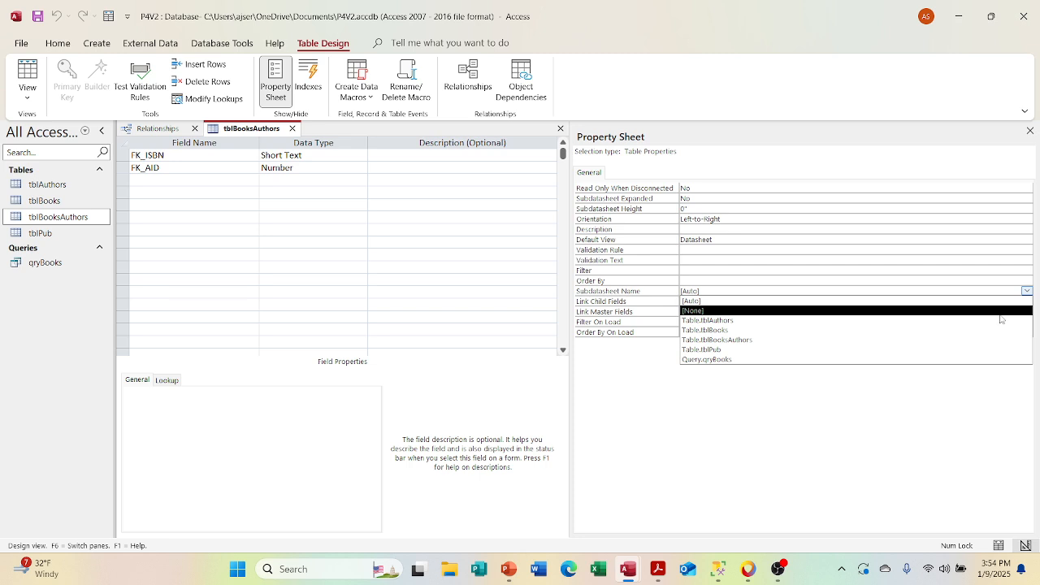
left_click(1001, 320)
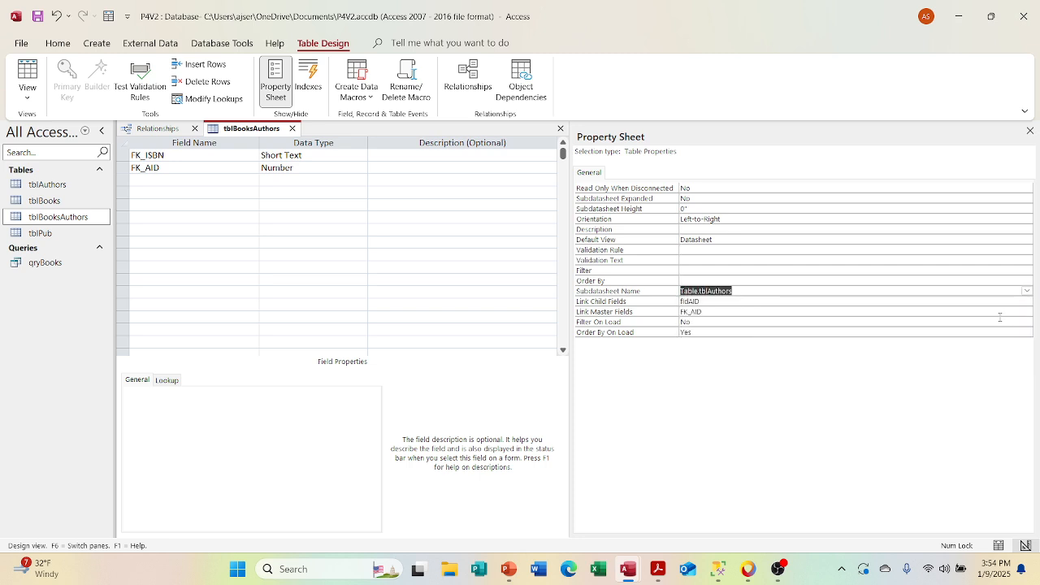
Step: Close the property sheet, save and close the tblBooksAuthors design, and reopen the table as a datasheet
left_click(1030, 131)
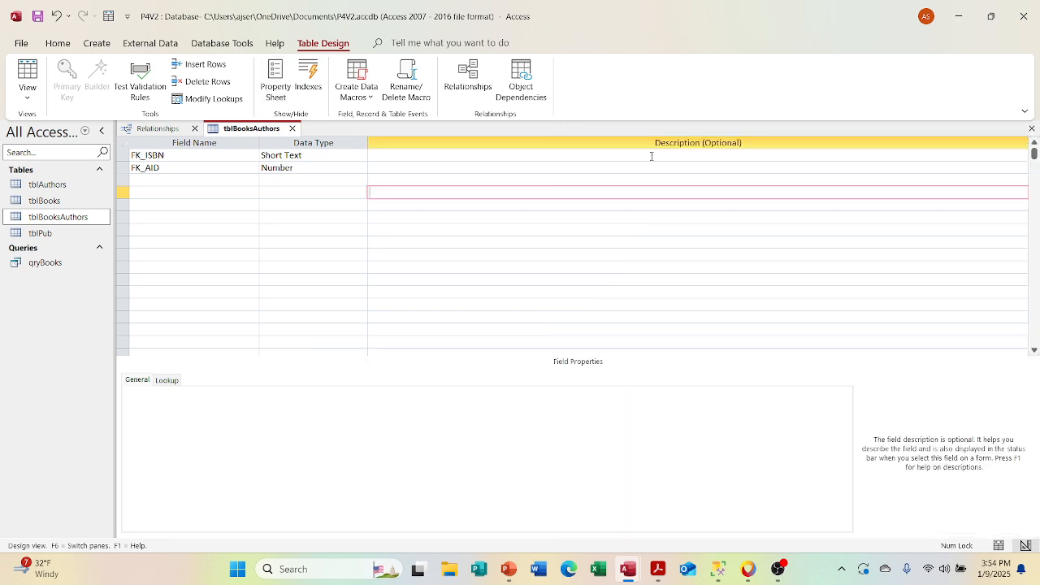
left_click(292, 128)
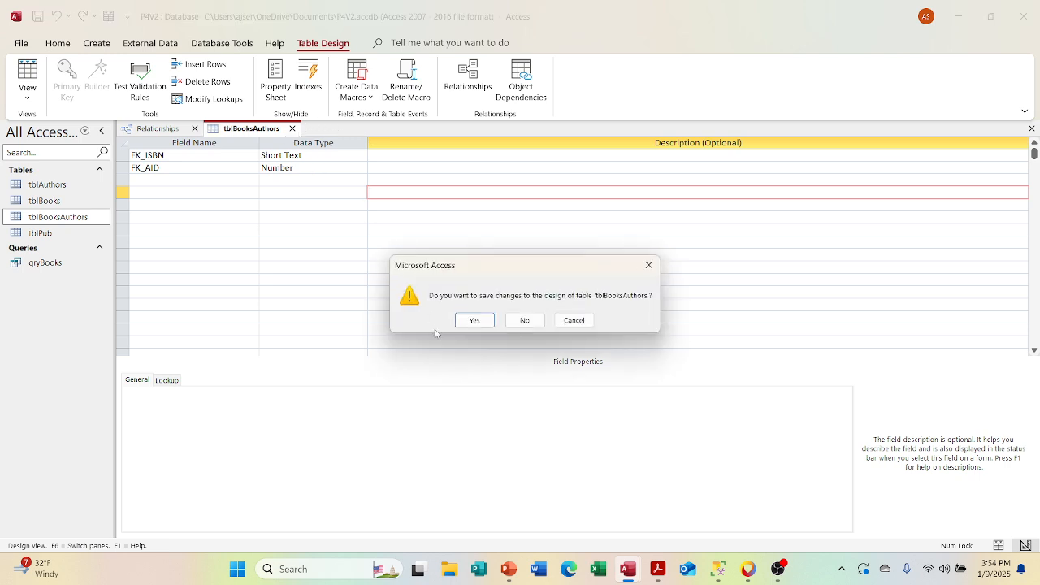
left_click(473, 321)
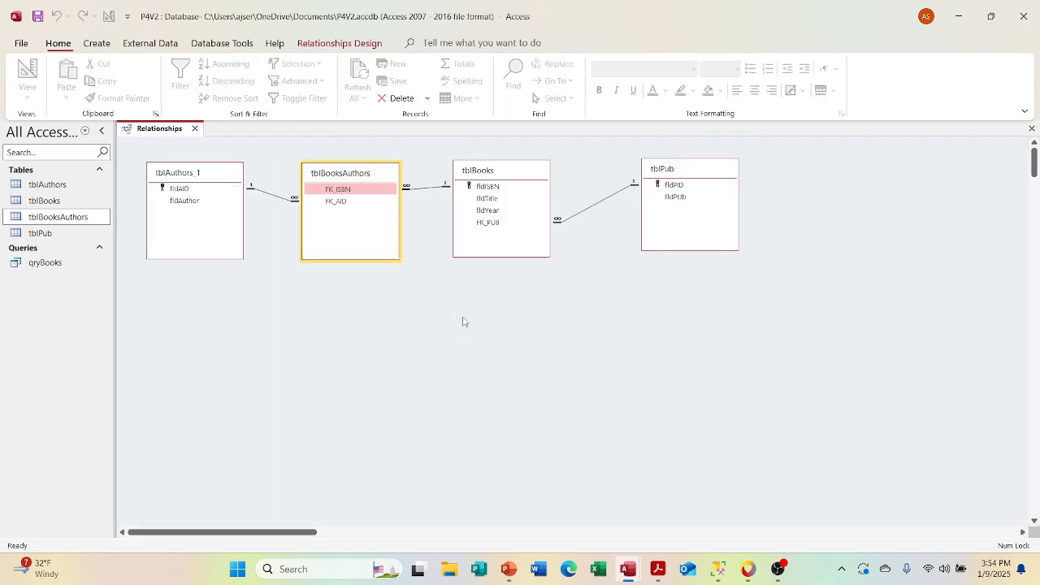
double_click(68, 218)
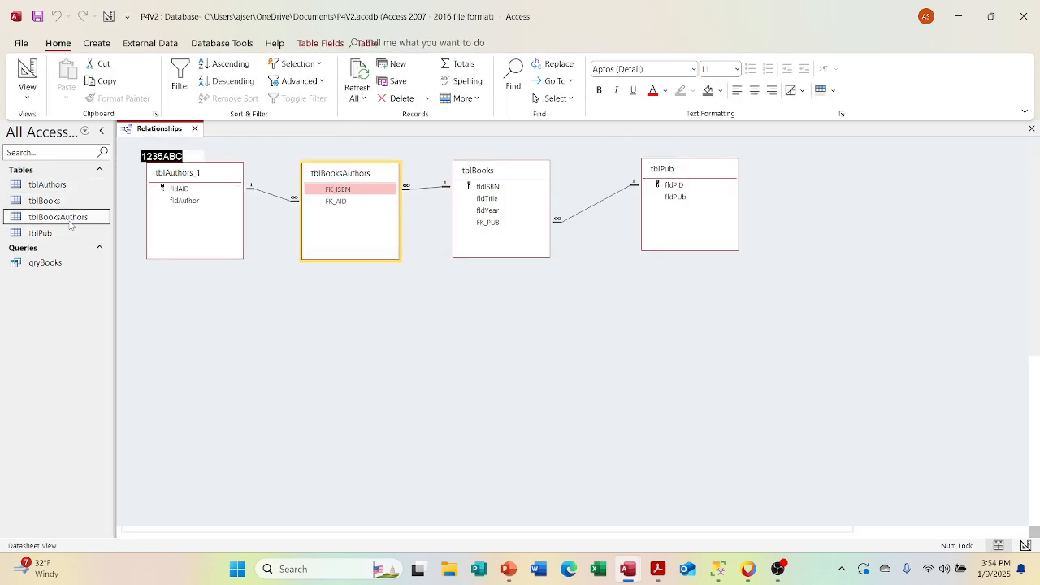
Step: Expand the nested subdatasheets of the first tblBooksAuthors record down to the author of 1237ABC, and close the table
left_click(134, 156)
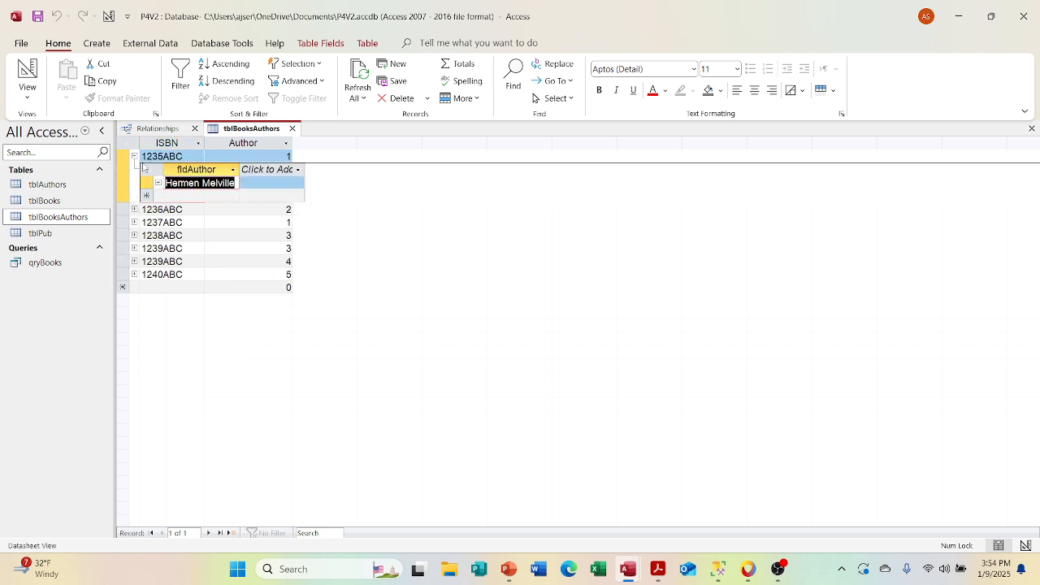
left_click(157, 183)
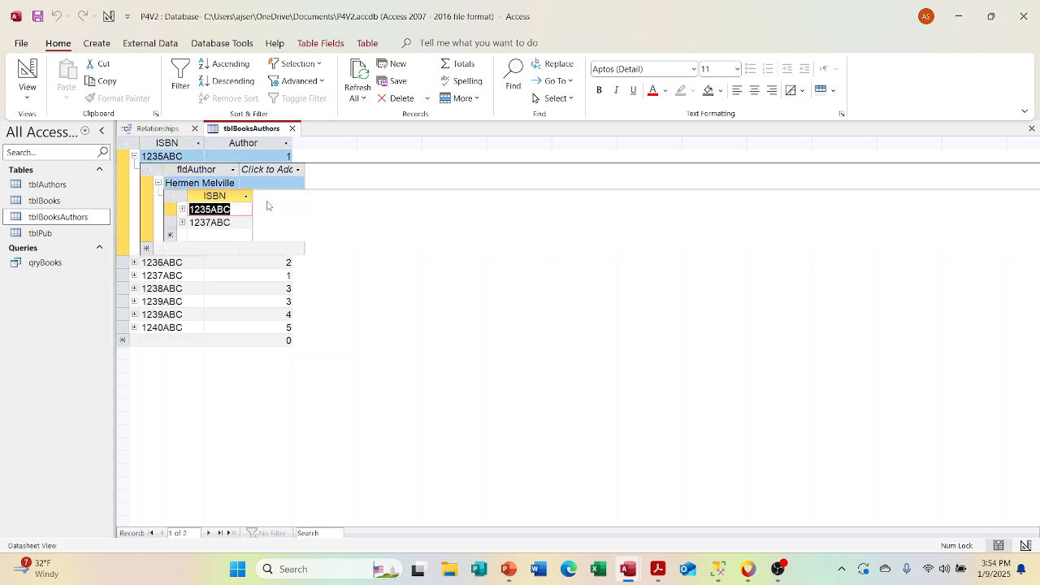
left_click(182, 221)
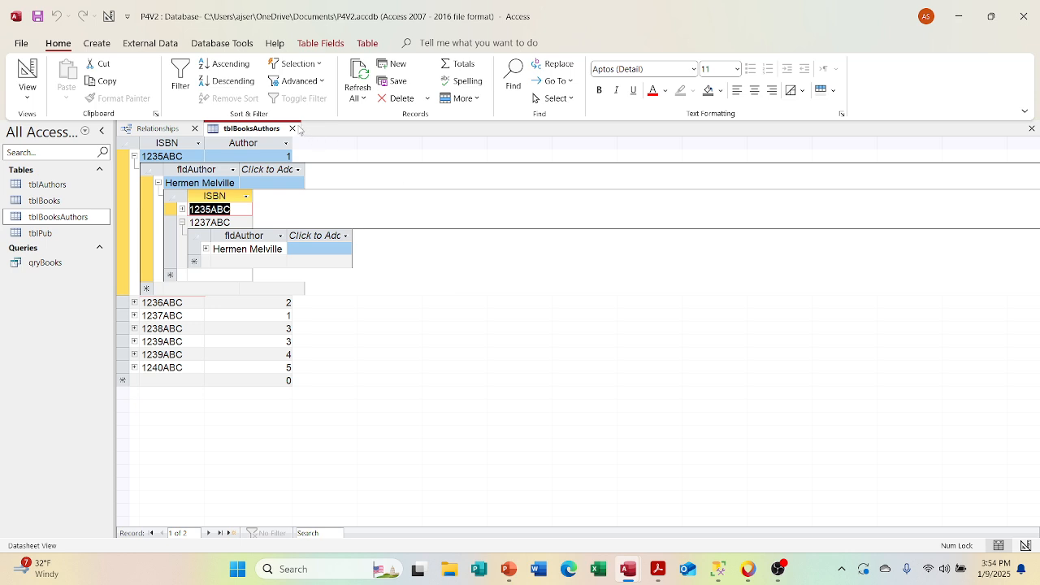
left_click(292, 129)
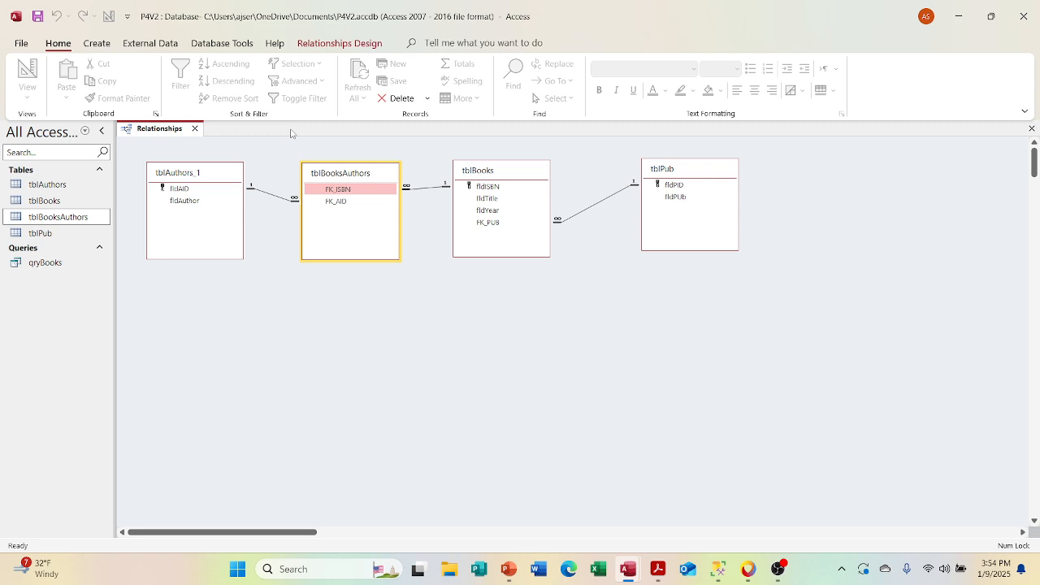
Step: Open tblBooksAuthors in Design View and set its Subdatasheet Name property to [Auto]
right_click(63, 224)
left_click(106, 251)
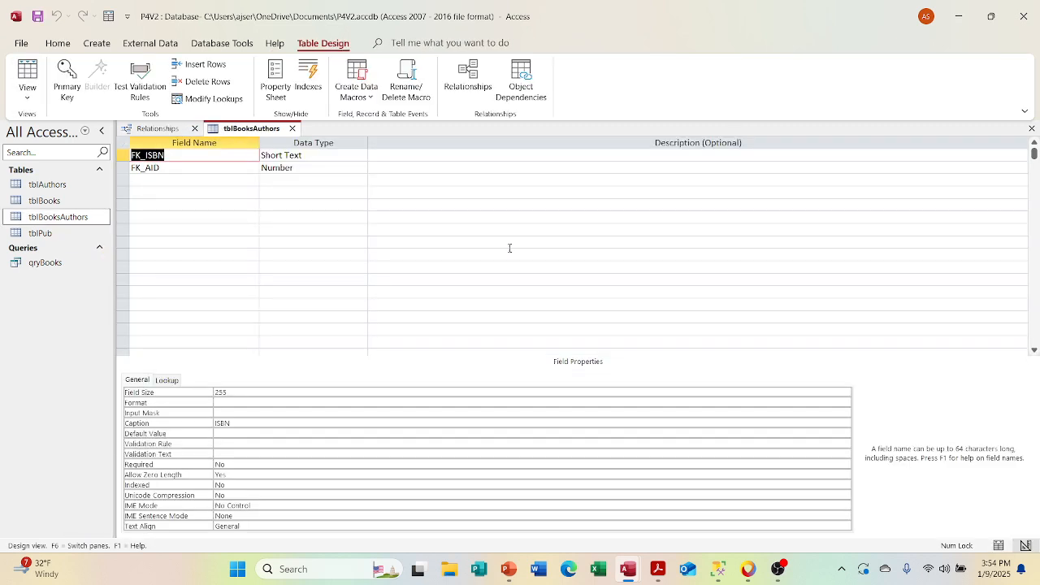
right_click(467, 209)
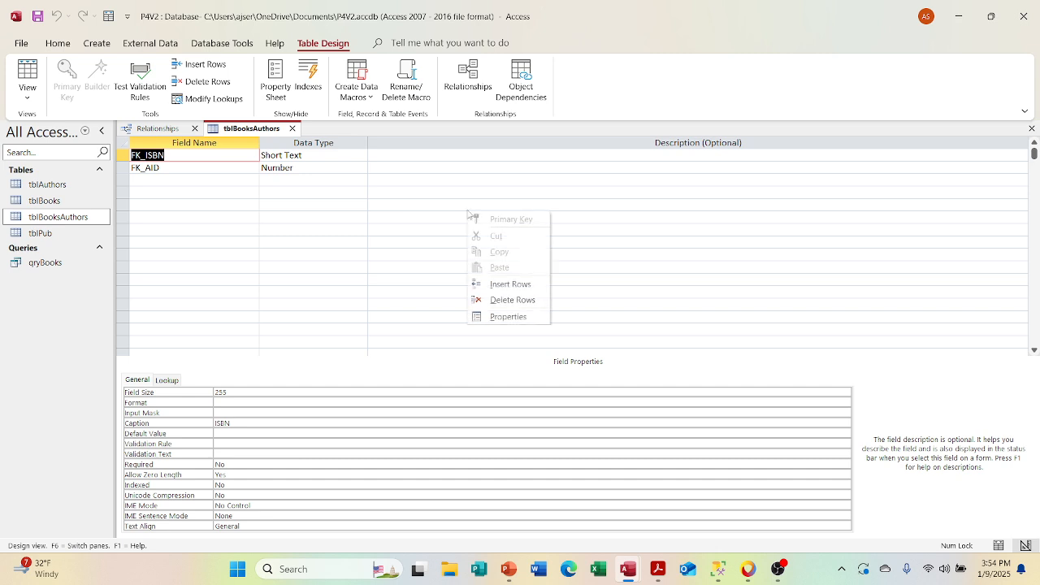
left_click(507, 316)
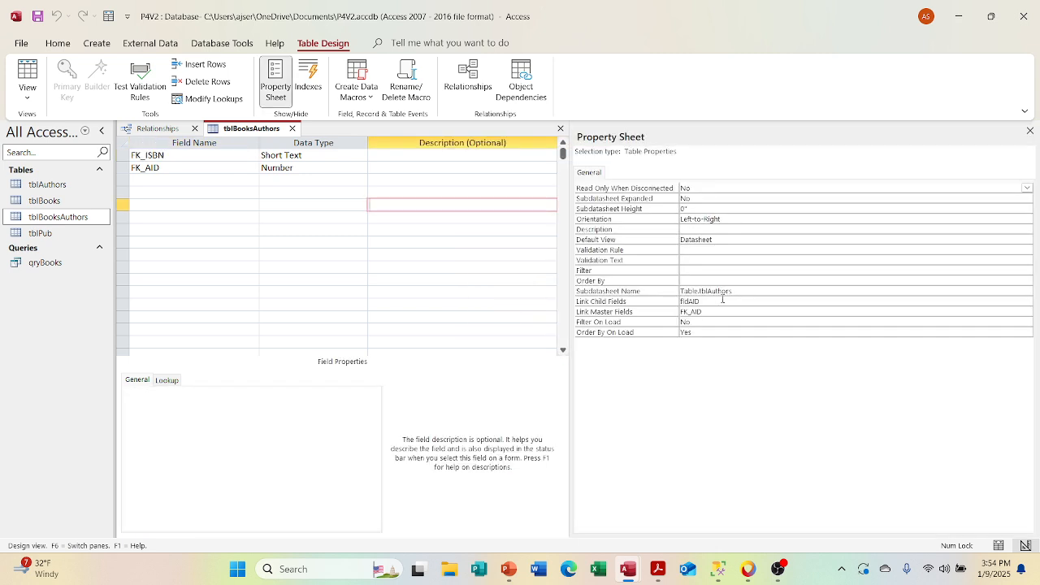
left_click(785, 281)
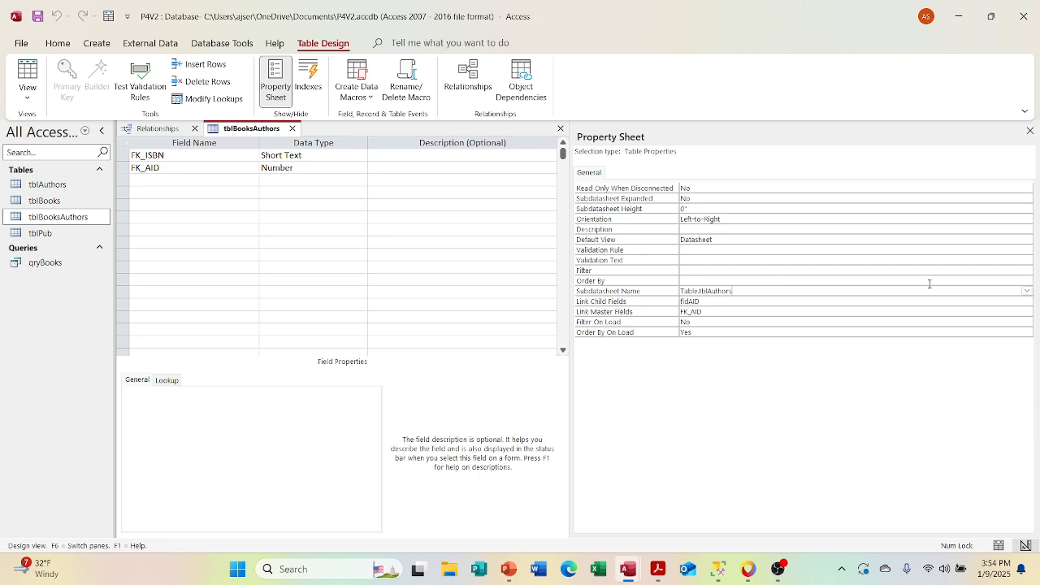
left_click(1027, 291)
left_click(1027, 294)
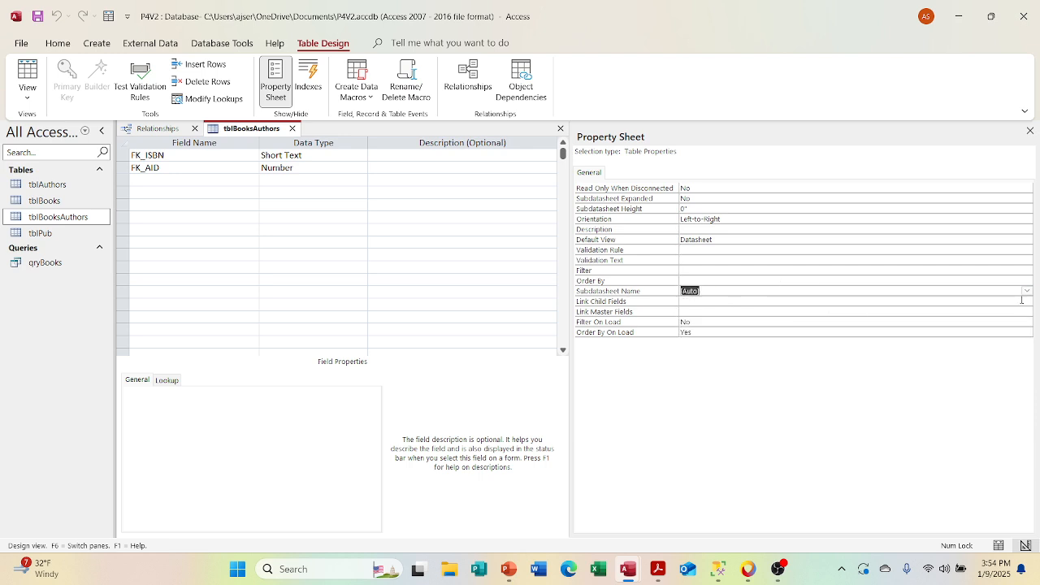
Step: Close the property sheet, save and close the tblBooksAuthors design, and check its datasheet before closing it
left_click(1029, 130)
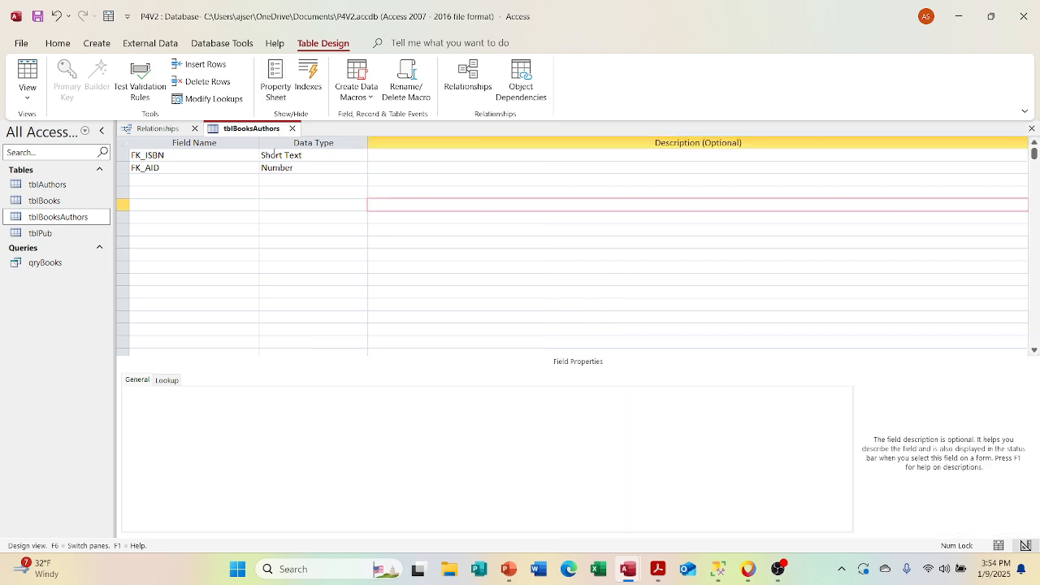
left_click(291, 129)
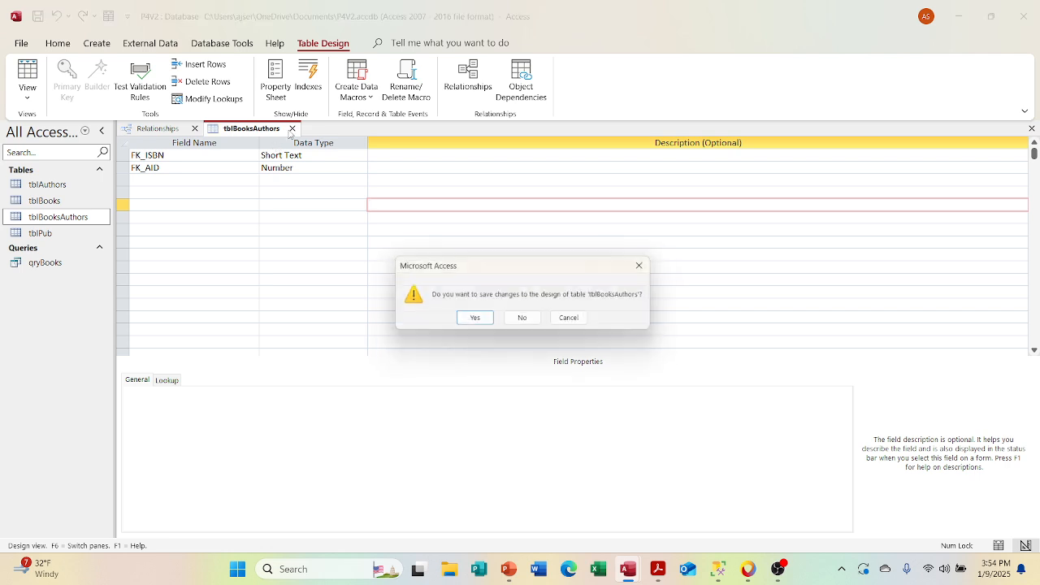
left_click(473, 320)
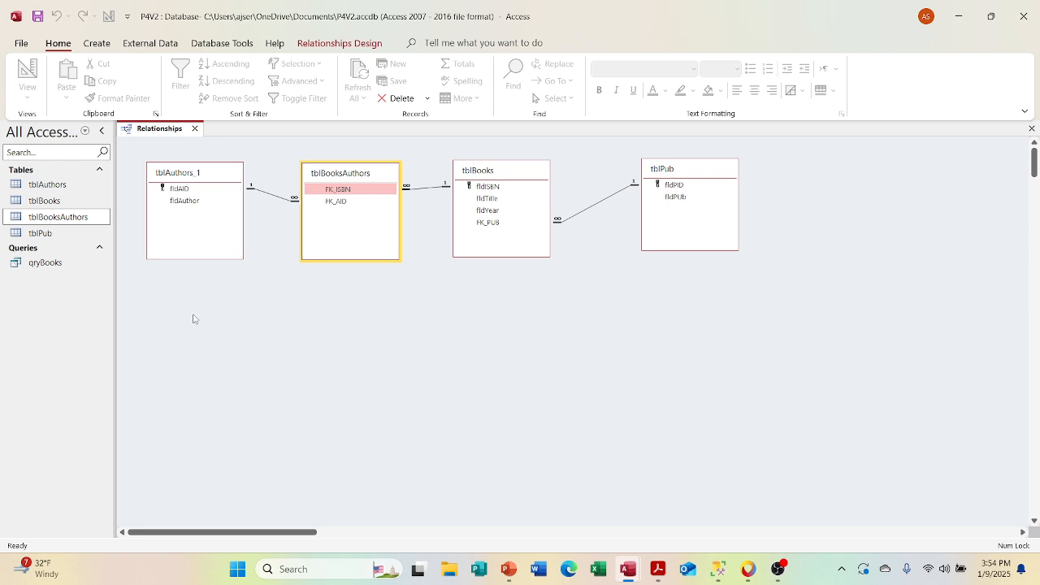
double_click(46, 217)
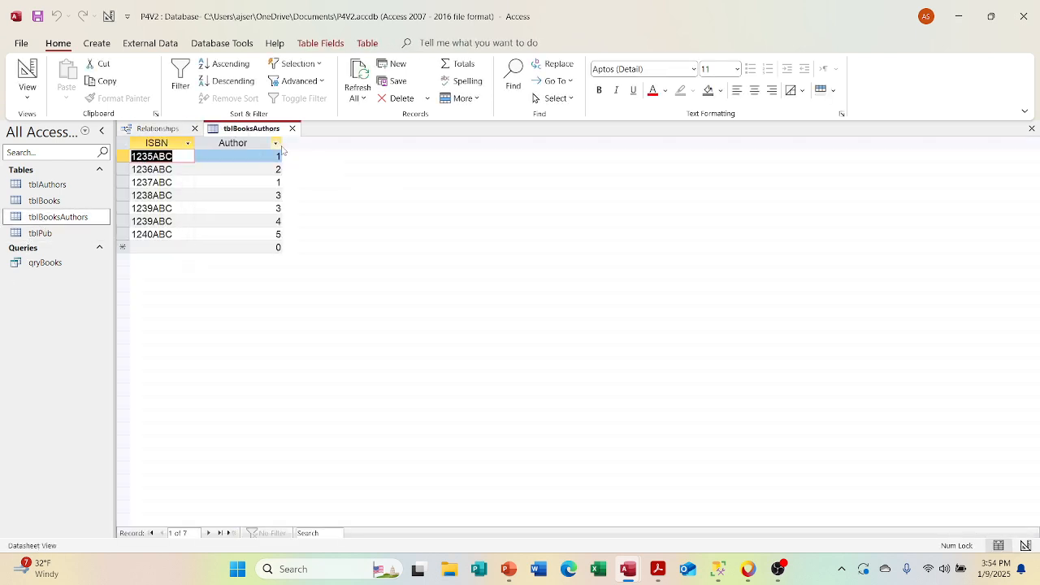
left_click(292, 129)
Step: Open qryBooks in Design View and add the tblBooksAuthors table to the query
left_click(47, 267)
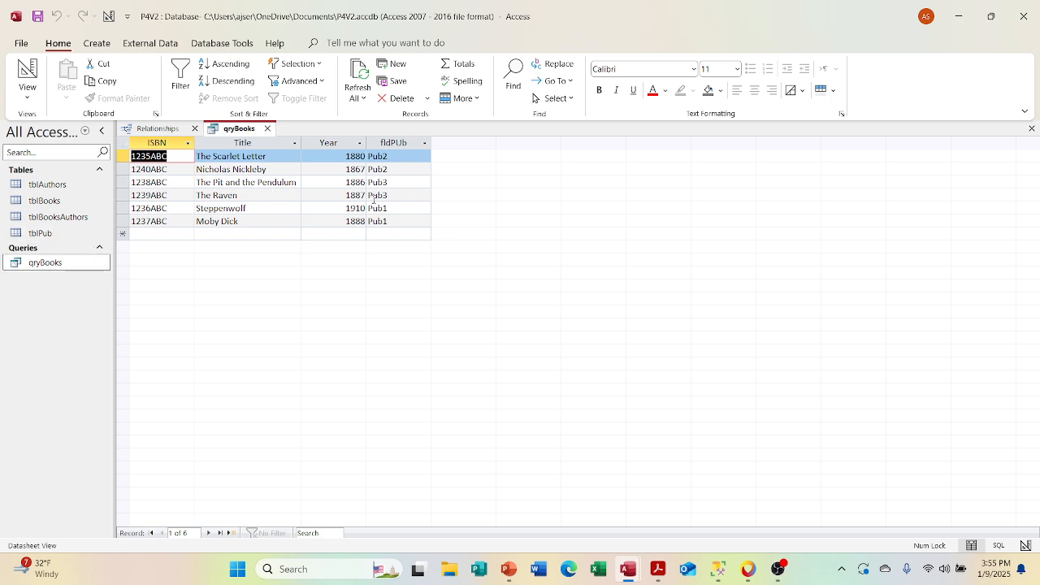
right_click(251, 134)
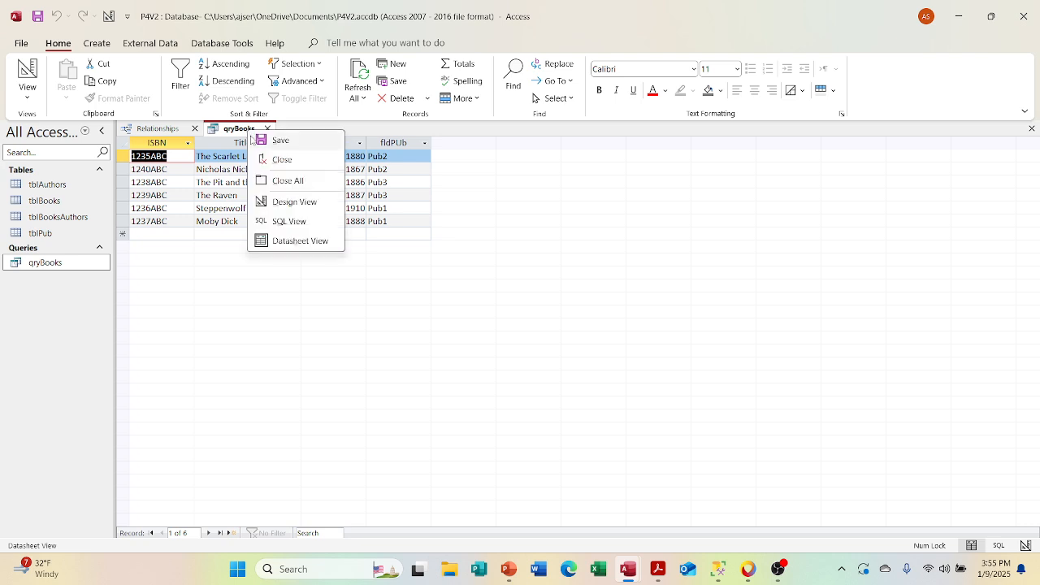
left_click(269, 202)
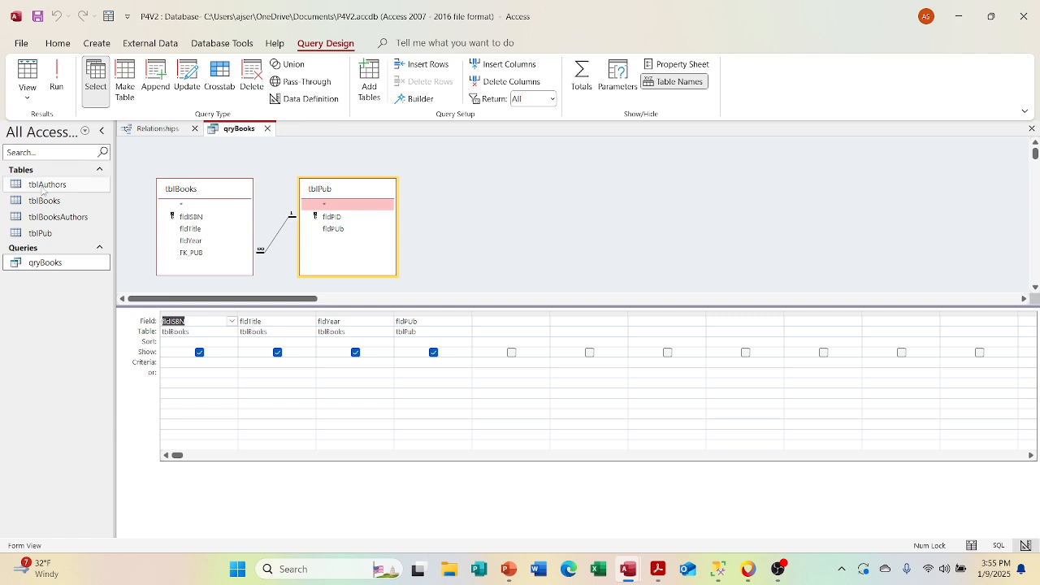
left_click_drag(57, 216, 486, 198)
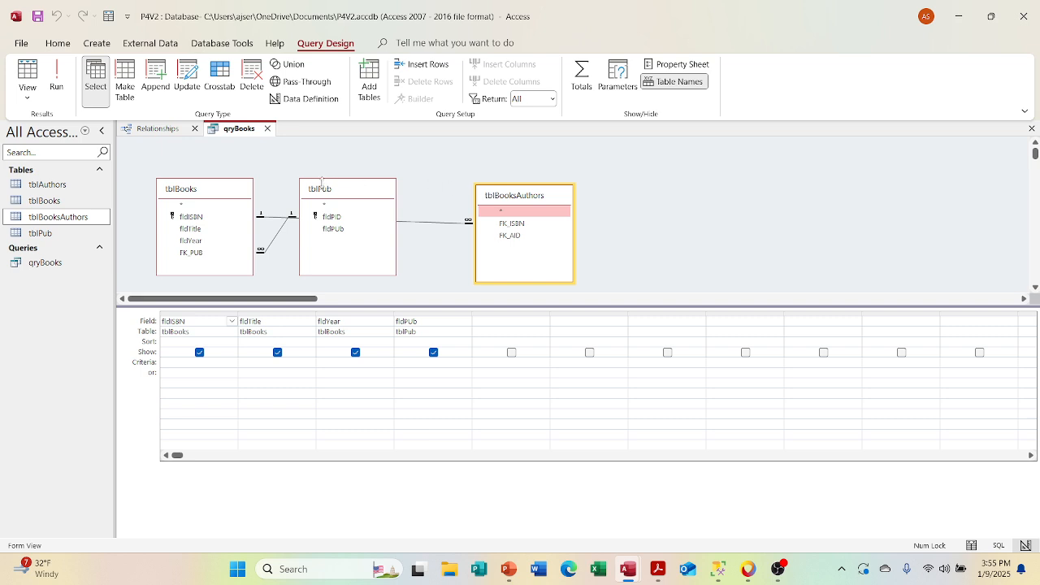
Step: Rearrange the query's tables into one row in the order tblBooksAuthors, tblBooks, tblPub, leaving room before tblBooksAuthors
left_click_drag(370, 188, 790, 167)
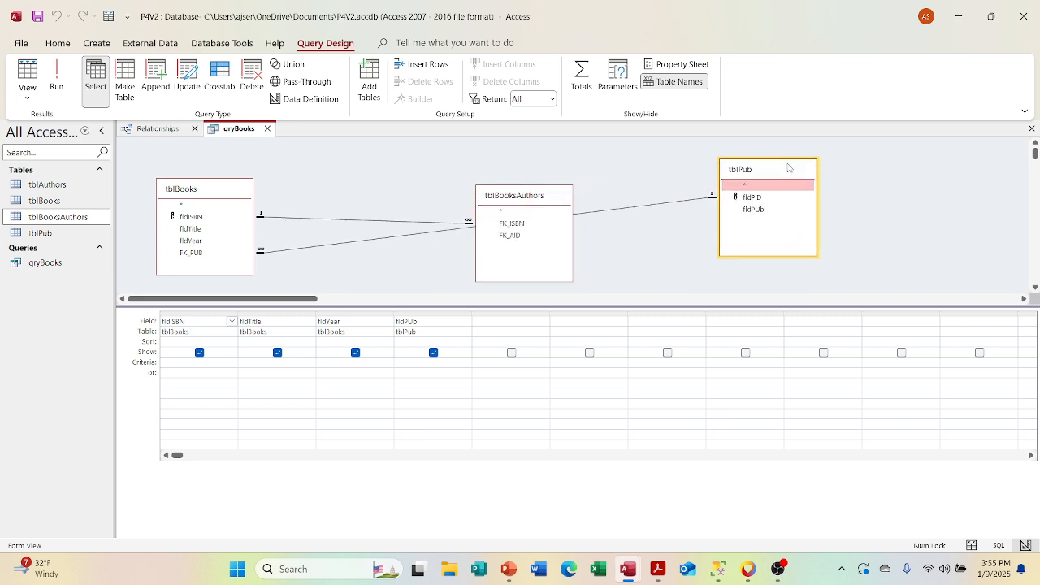
left_click_drag(222, 194, 644, 163)
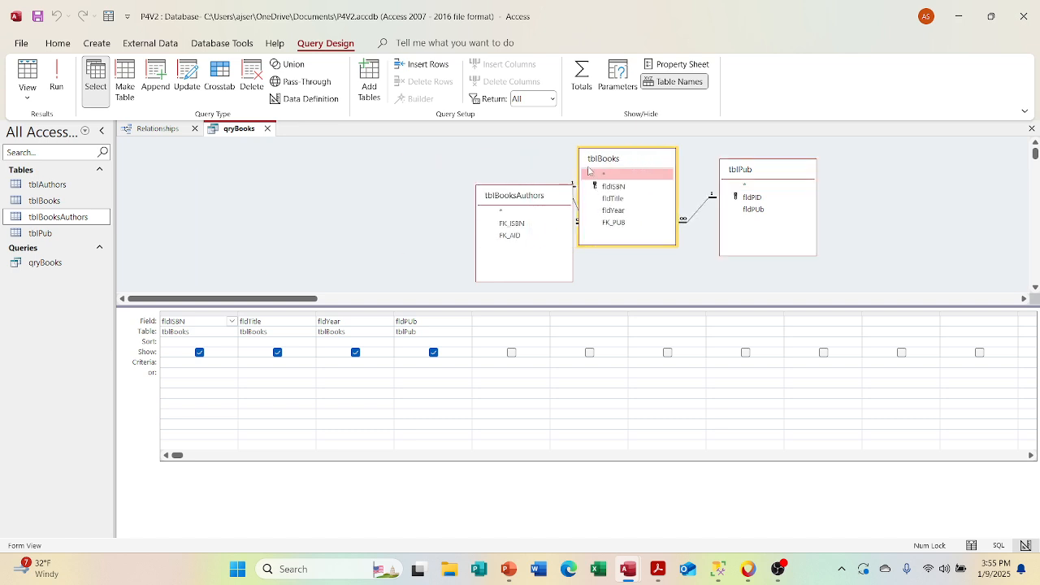
left_click_drag(541, 199, 382, 170)
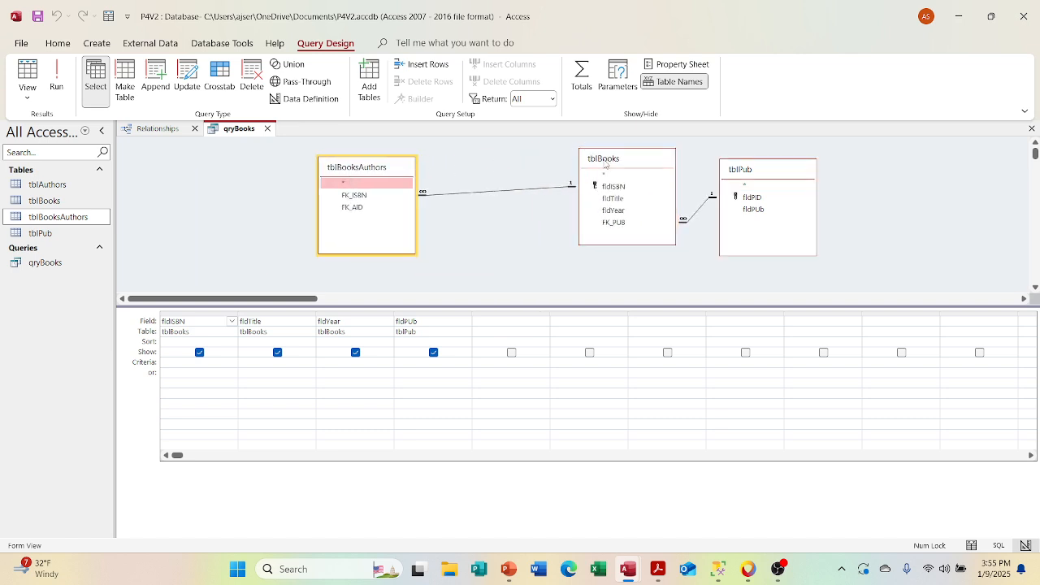
left_click_drag(607, 165, 554, 174)
left_click_drag(373, 173, 408, 179)
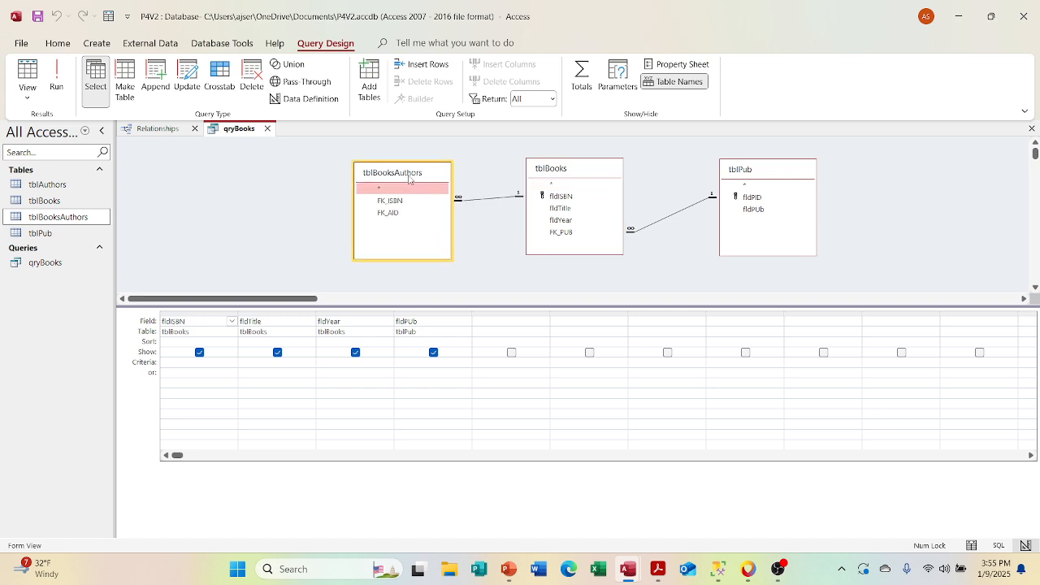
Step: Add tblAuthors to qryBooks, include its fldAuthor field in the output, and view the query results
left_click_drag(47, 184, 184, 177)
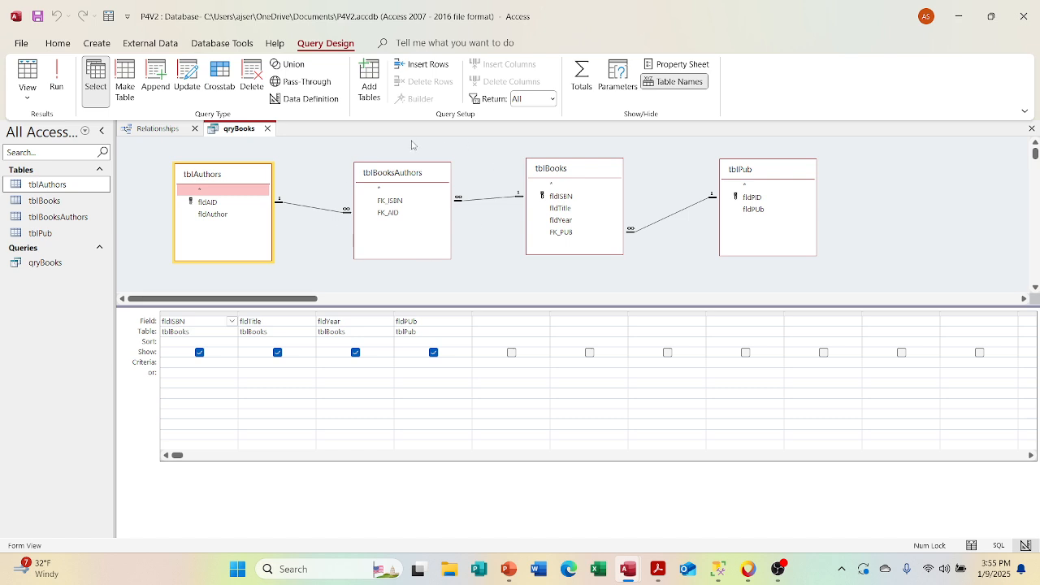
double_click(212, 213)
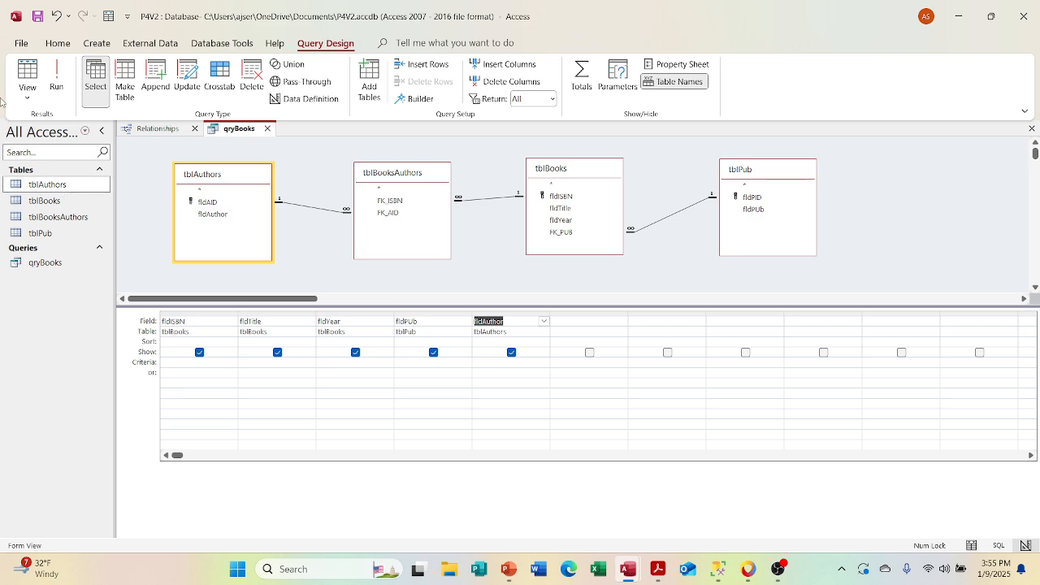
left_click(27, 75)
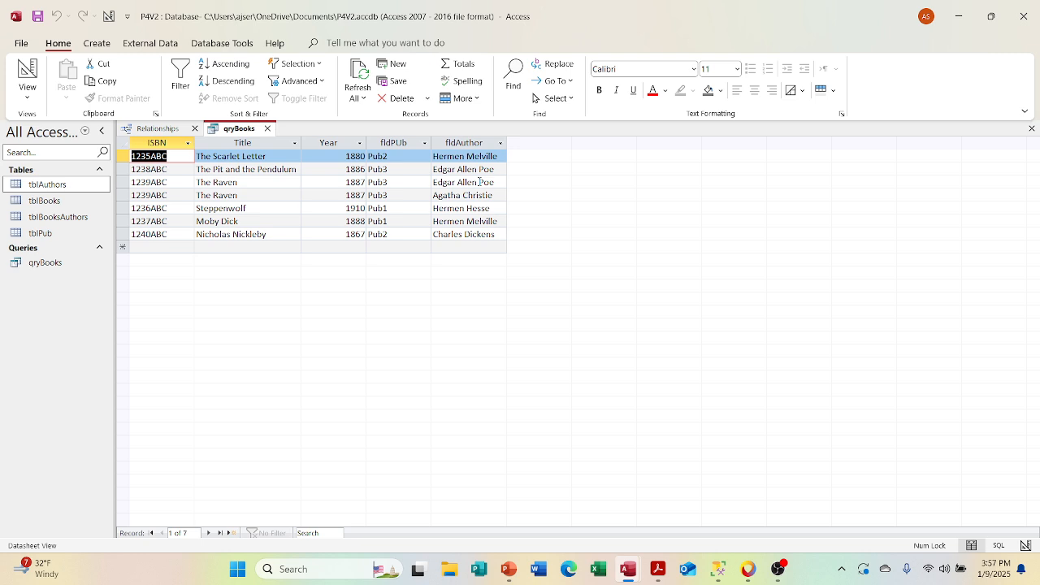
Step: Return qryBooks to Design View, enter the fldTitle criterion "The RAven", and view the filtered results
right_click(241, 130)
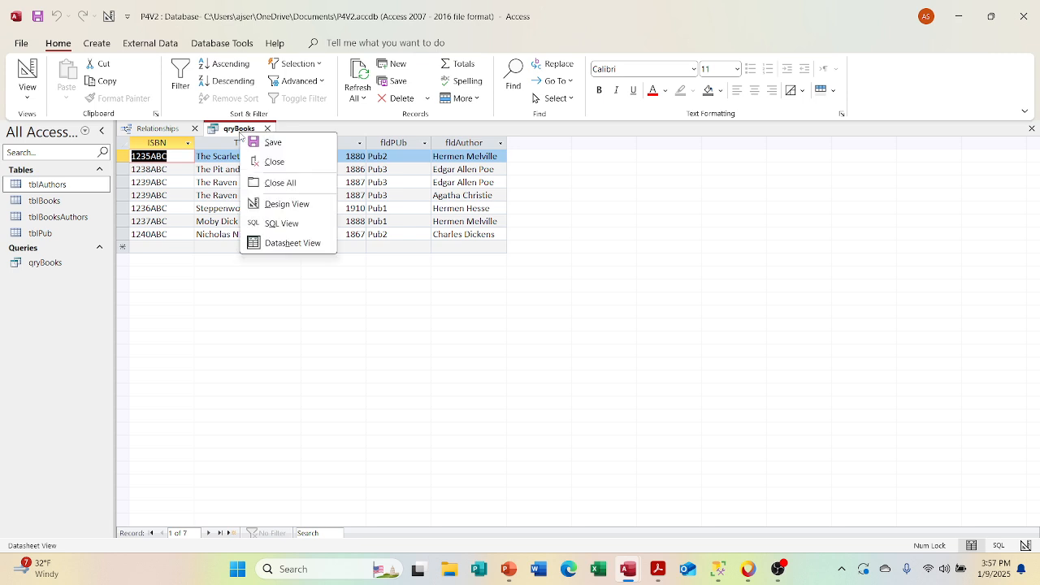
left_click(284, 204)
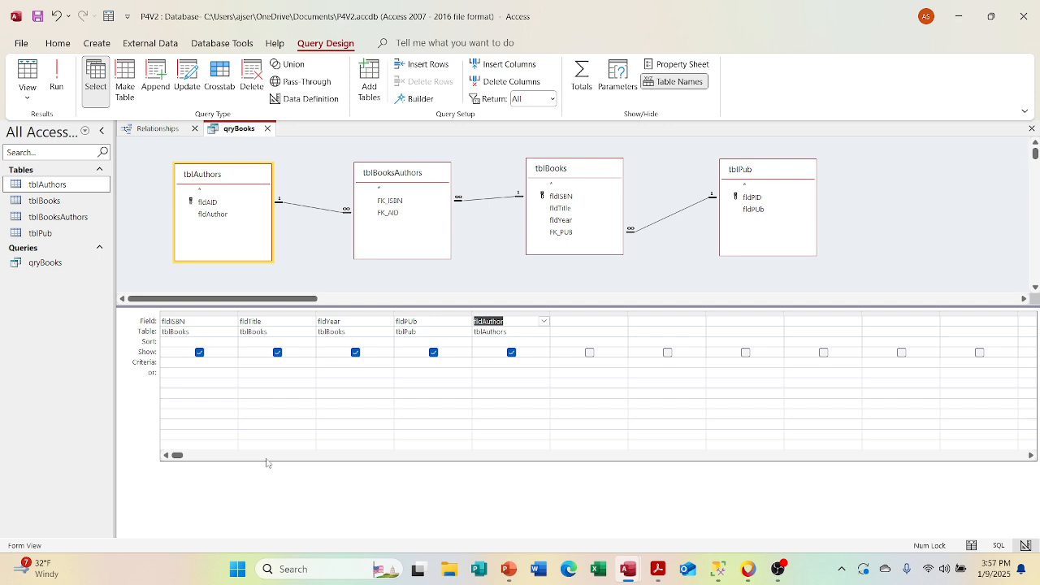
left_click(256, 364)
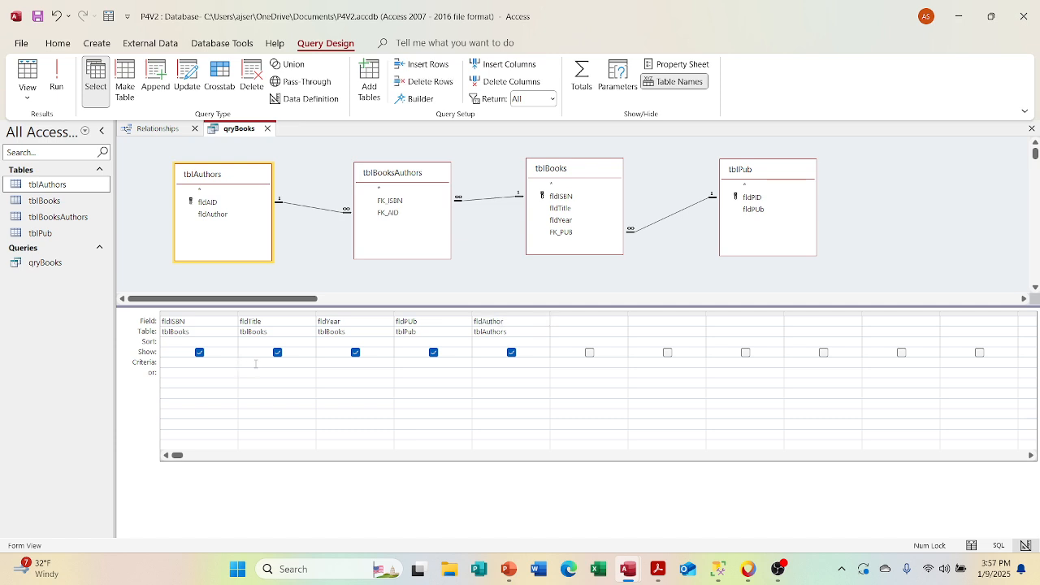
type("\"The Raven\"")
left_click(336, 383)
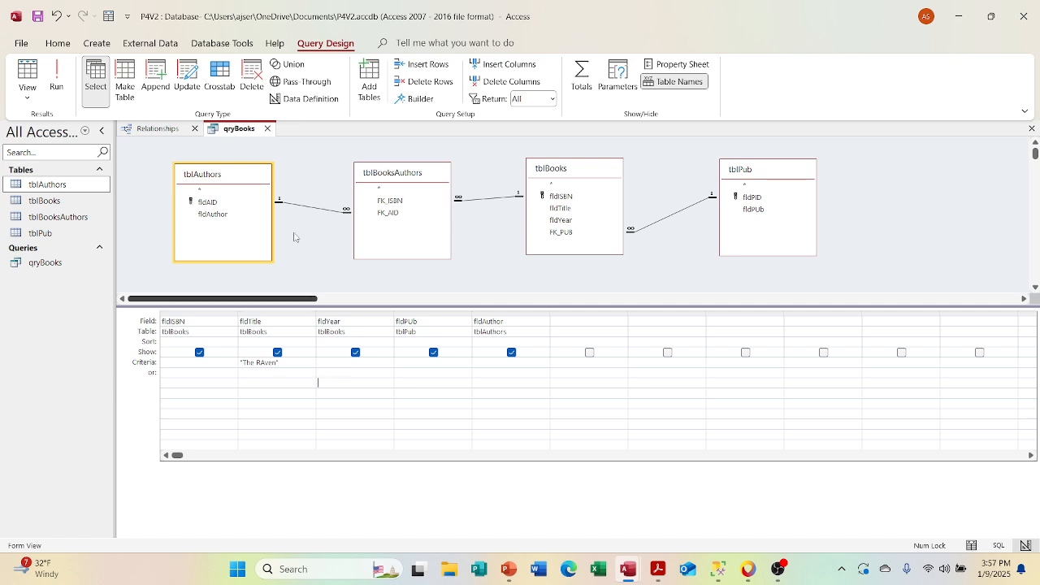
left_click(29, 77)
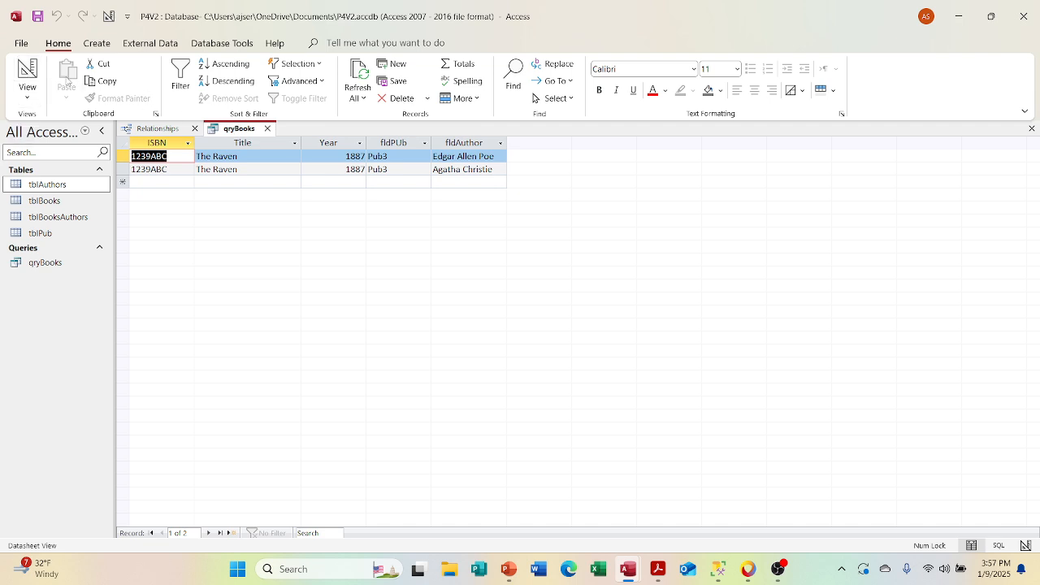
Step: Correct the capitalization of the fldTitle criterion to "The Raven" and view the query results again
left_click(28, 91)
left_click(51, 177)
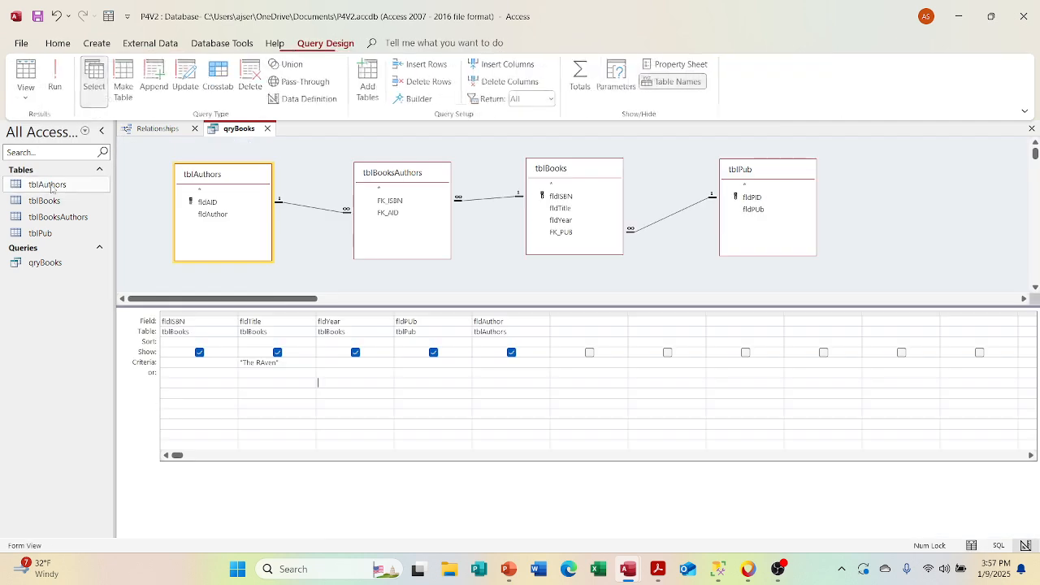
left_click(265, 362)
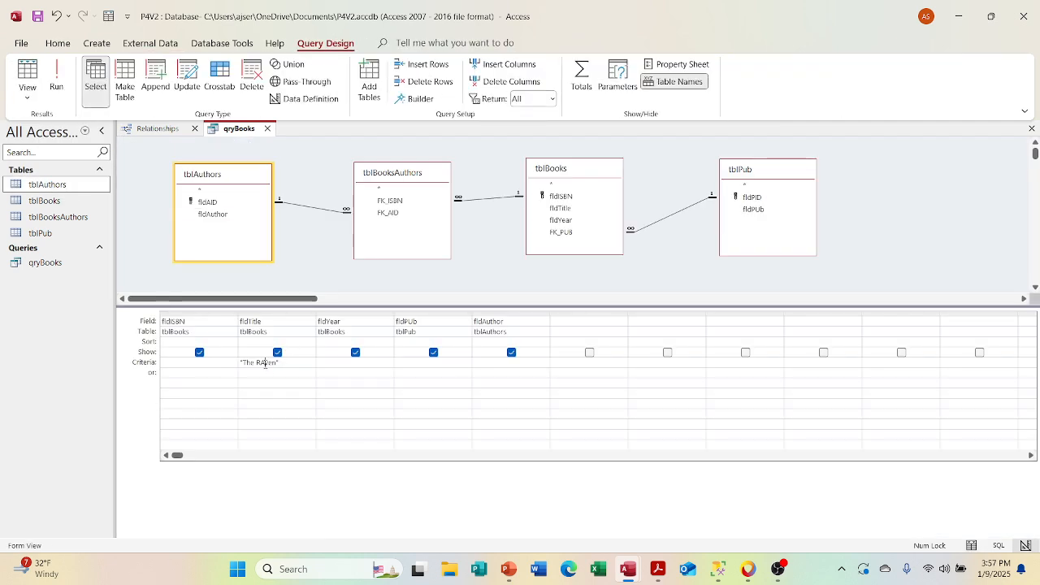
key("BackSpace")
type("a")
left_click(25, 76)
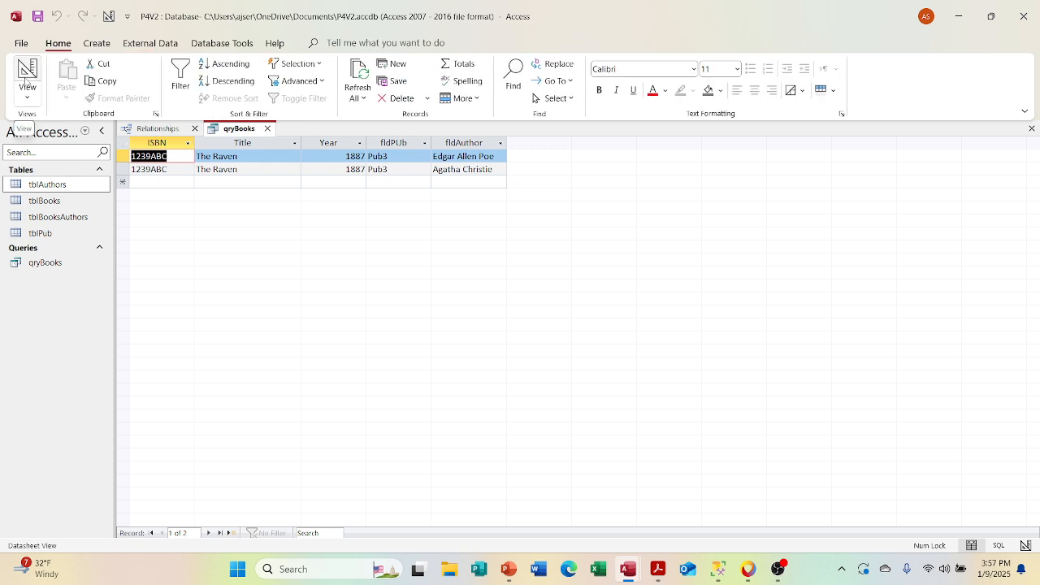
Step: Return qryBooks to Design View and remove the criterion from the fldTitle column
left_click(26, 80)
left_click(25, 80)
left_click(25, 80)
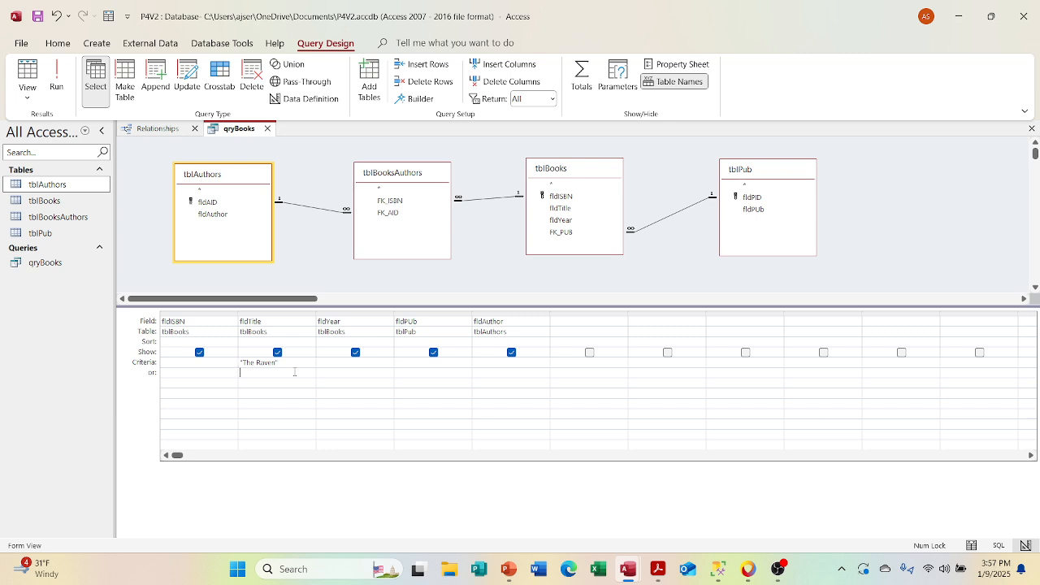
left_click_drag(279, 362, 237, 363)
key("Delete")
Step: Try to filter qryBooks by a fldAuthor Like criterion that combines an asterisk wildcard with poe, and run the query
left_click(485, 361)
type("Like \"*poe")
left_click(32, 78)
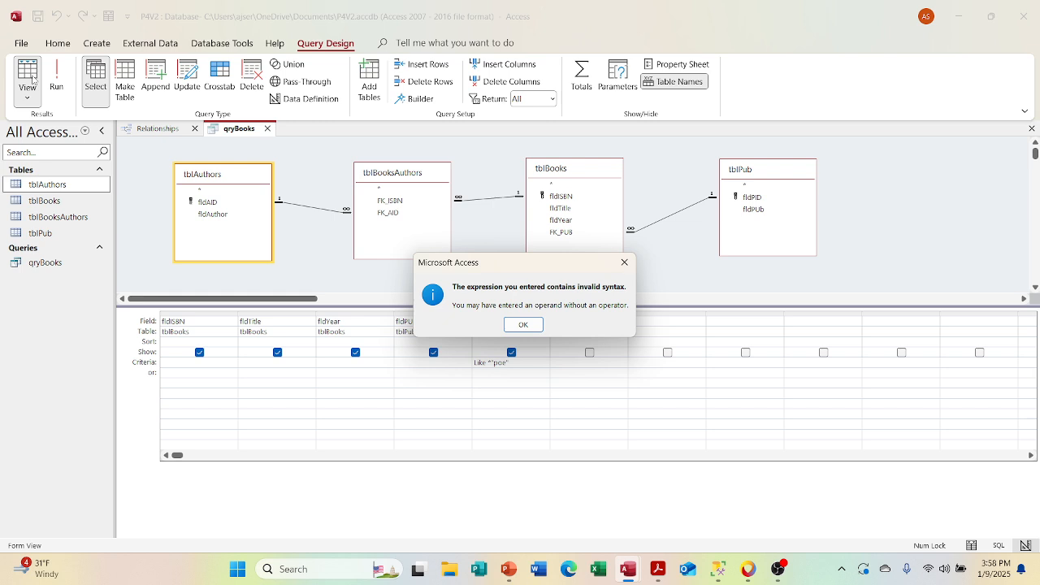
left_click(523, 324)
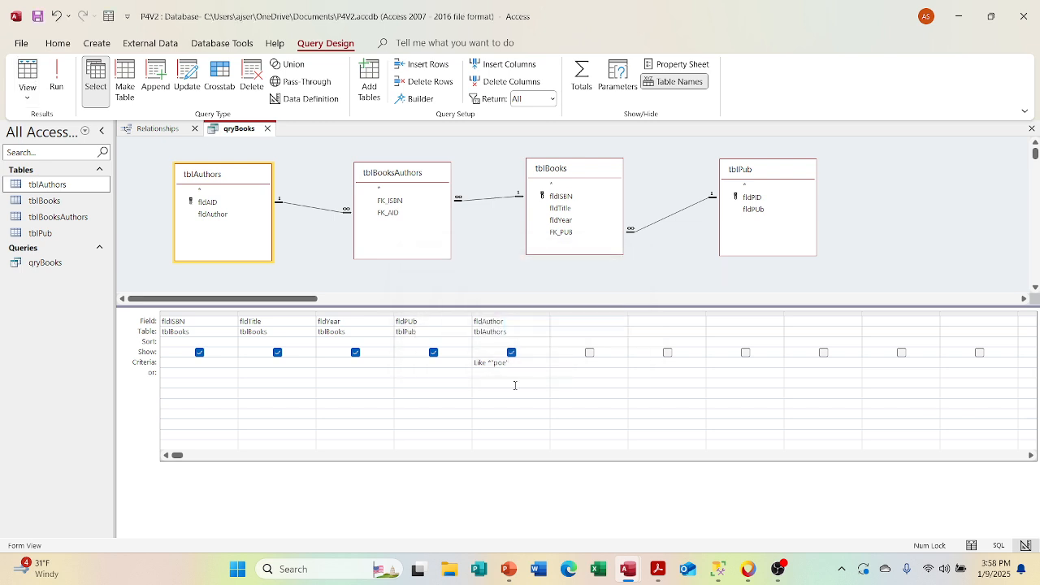
Step: Remove the asterisk wildcard from the fldAuthor Like criterion in qryBooks and view the query results
left_click(499, 381)
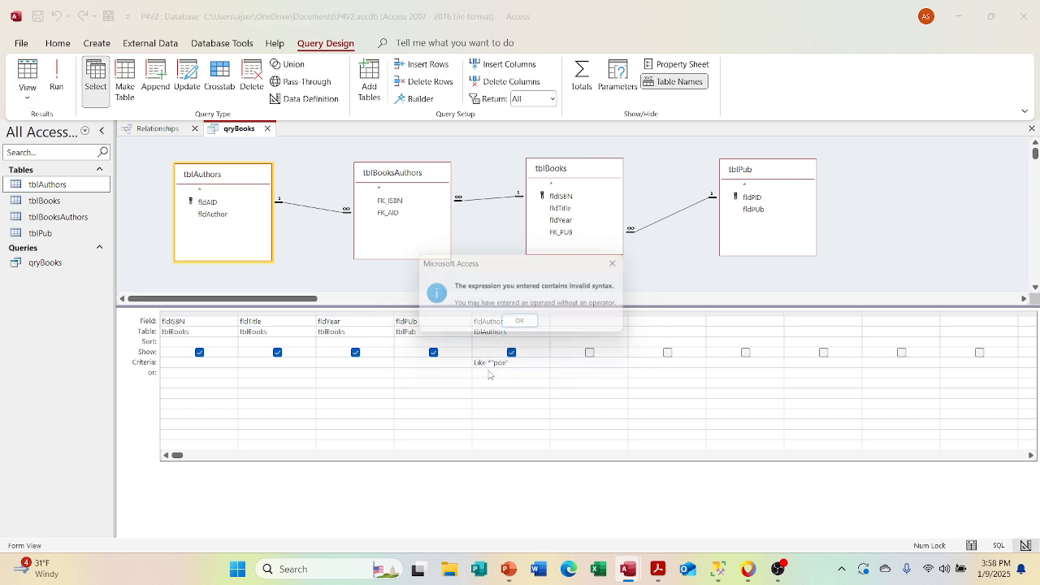
left_click(523, 325)
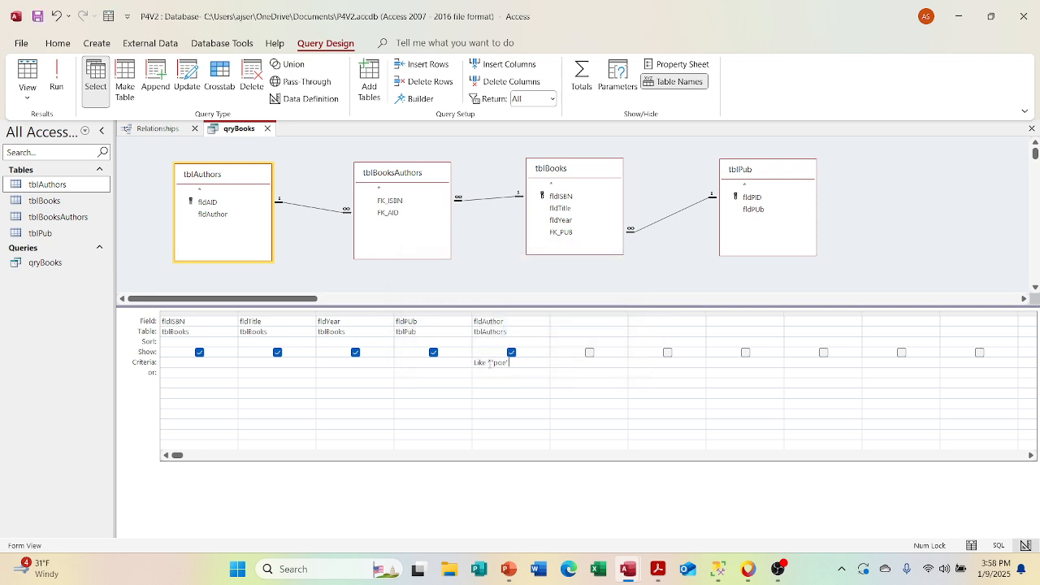
key("BackSpace")
left_click(20, 82)
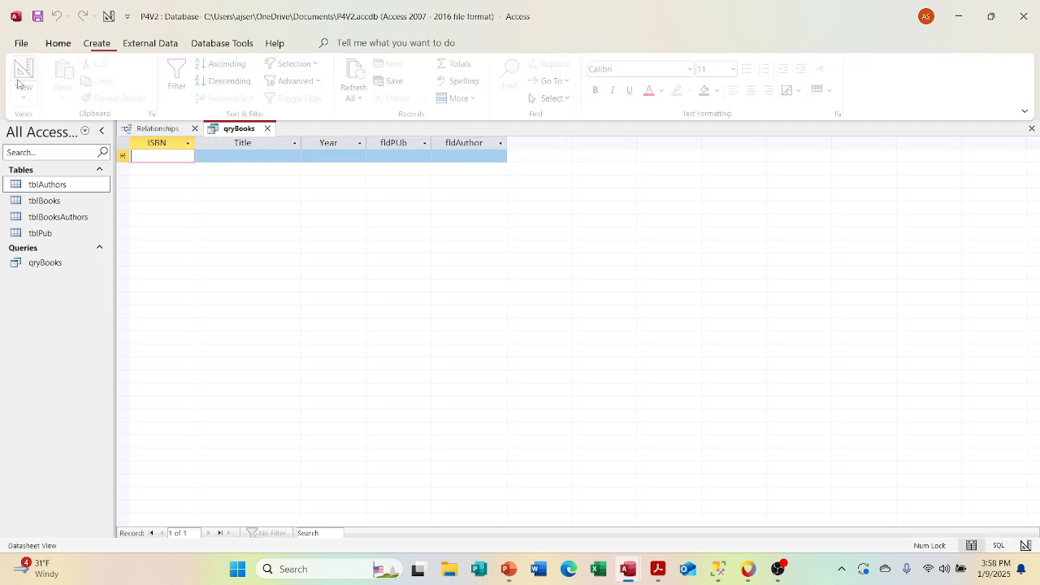
Step: Return qryBooks to Design View, set the fldAuthor criterion to Like "Poe", and view the results
right_click(225, 131)
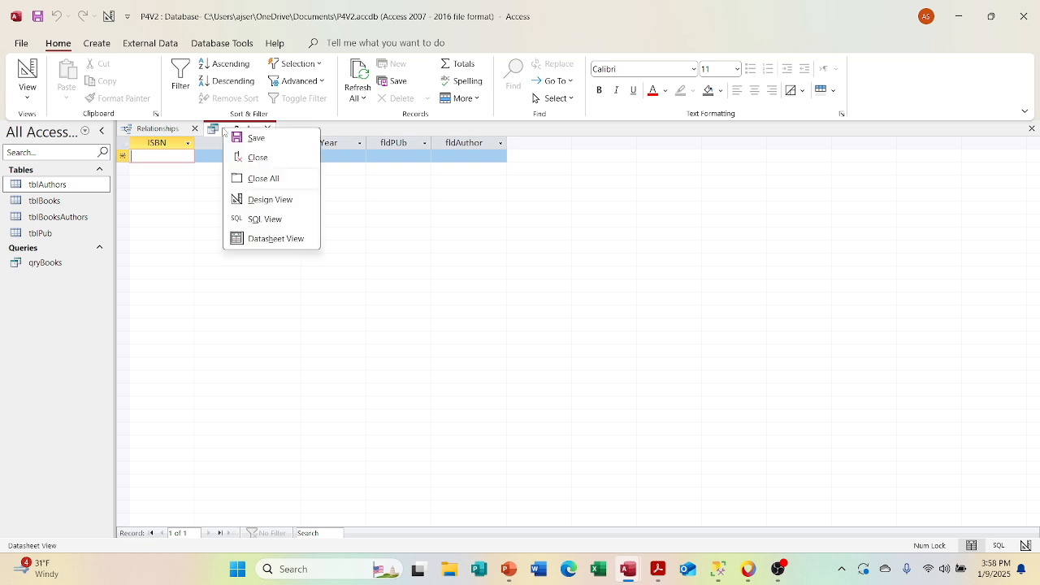
left_click(258, 199)
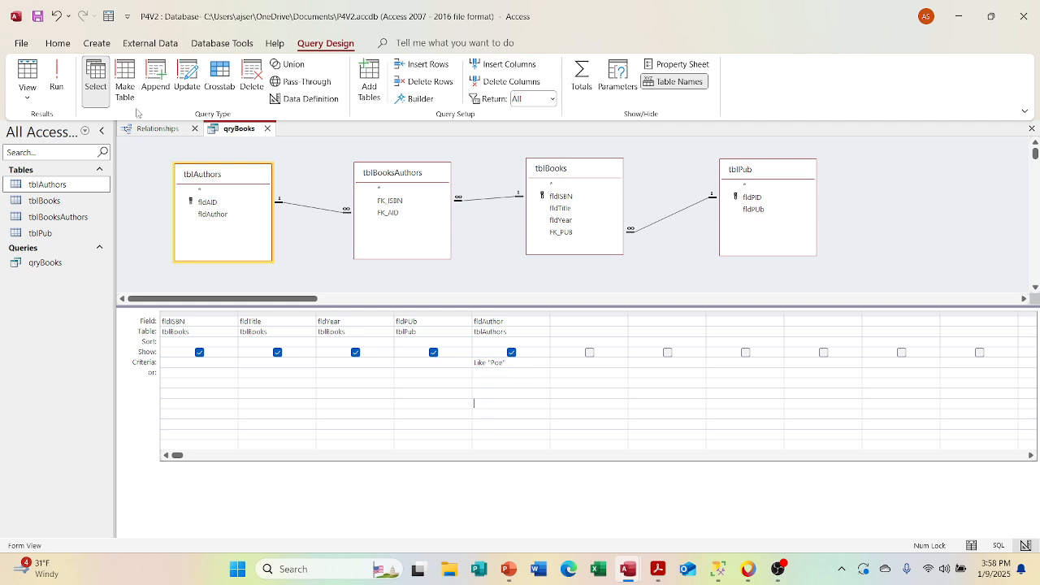
left_click(27, 88)
left_click(26, 71)
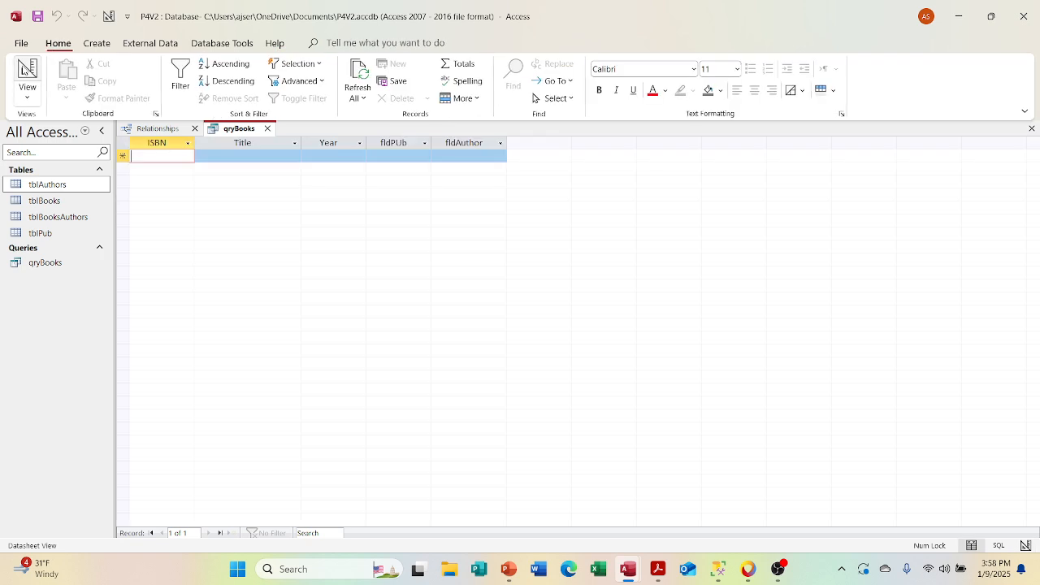
Step: Return qryBooks to Design View, change the fldAuthor criterion to Like "*Poe", and view the filtered results
left_click(25, 72)
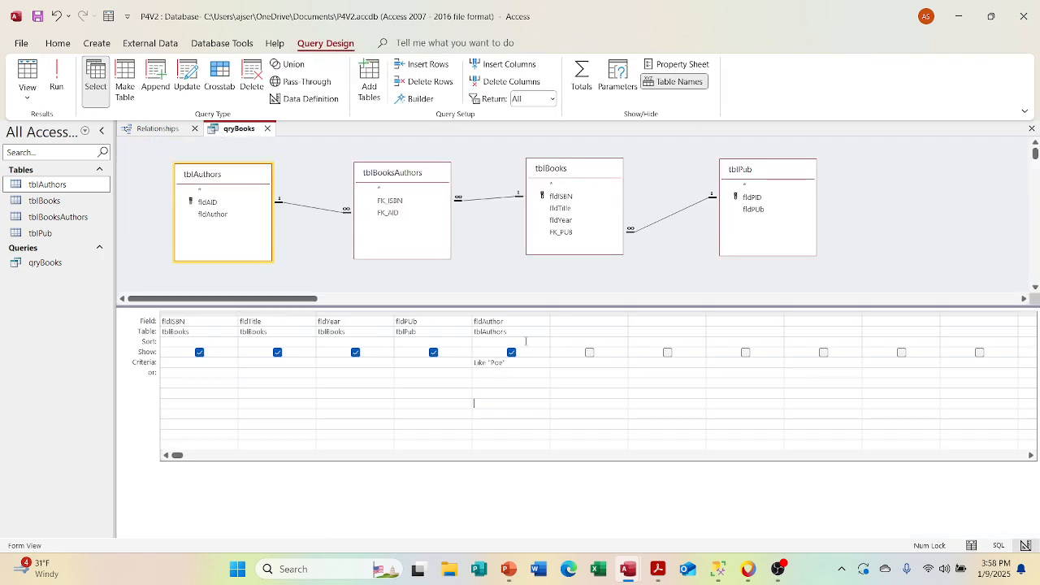
double_click(491, 368)
key("Left")
type("*")
left_click(27, 77)
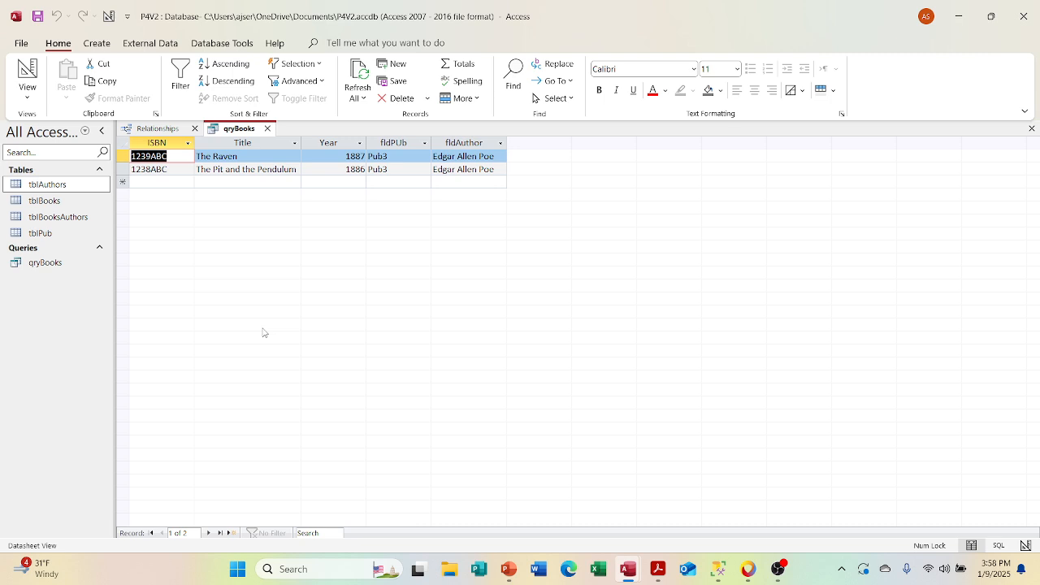
Step: Return qryBooks to Design View, delete the fldAuthor criterion, and view the unfiltered results
left_click(27, 95)
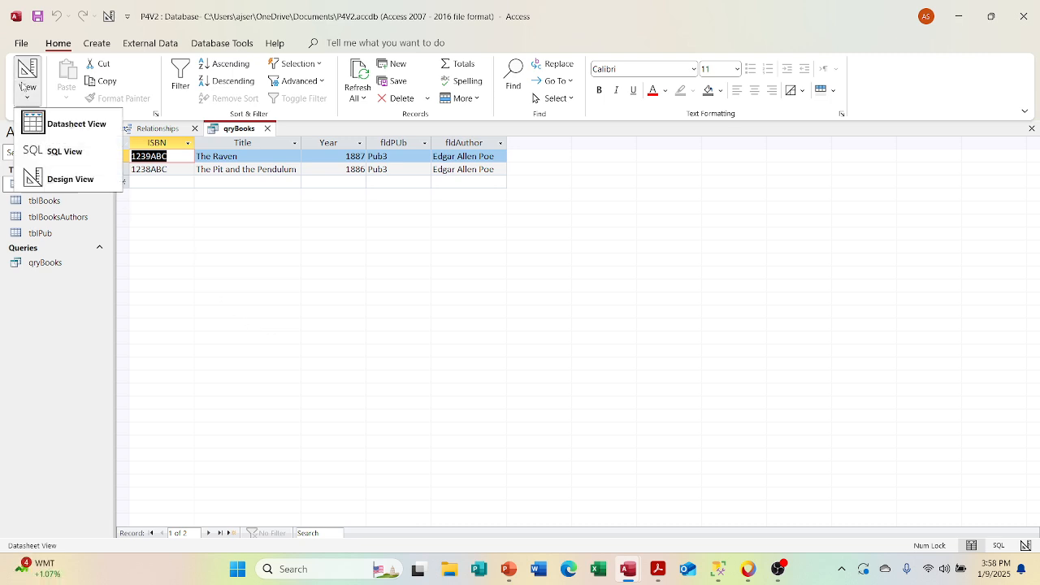
left_click(81, 131)
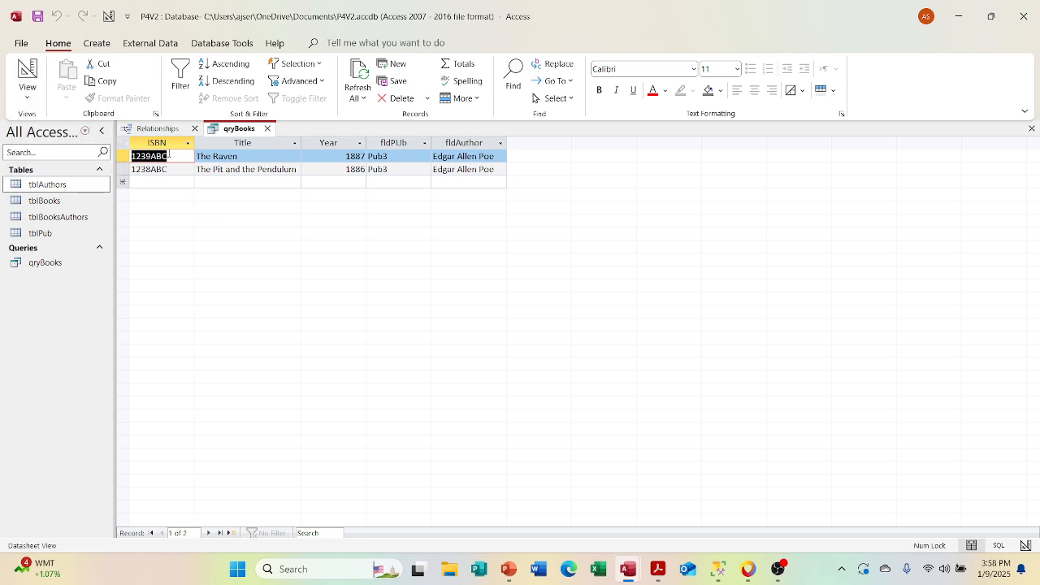
left_click(13, 75)
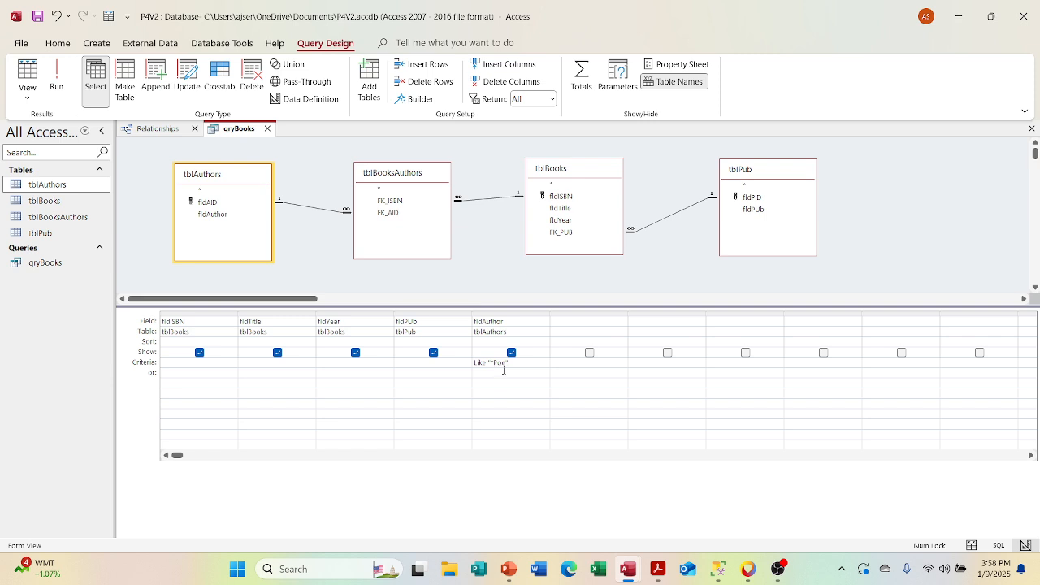
left_click_drag(529, 365, 444, 363)
key("Delete")
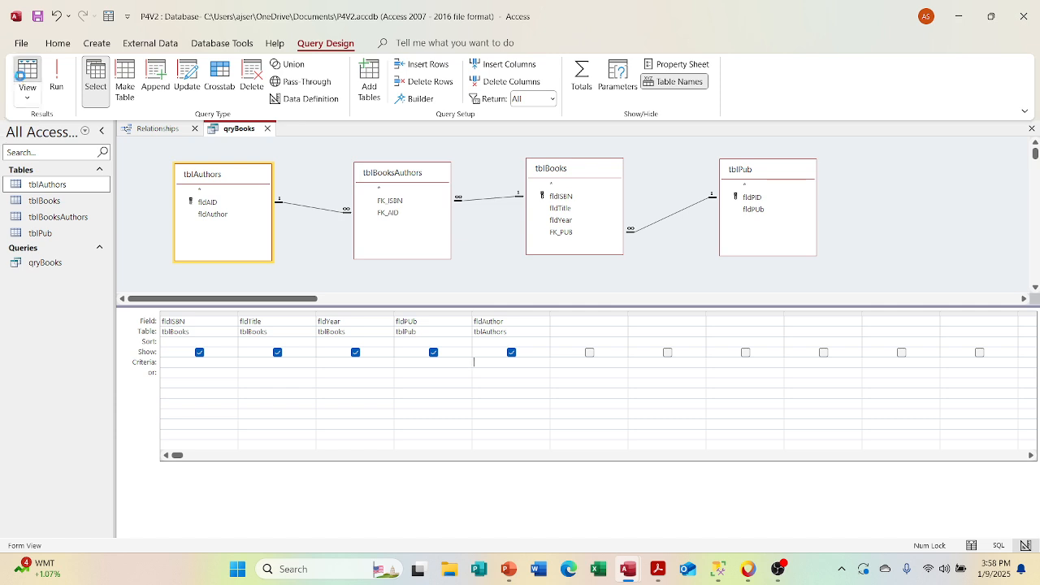
left_click(24, 74)
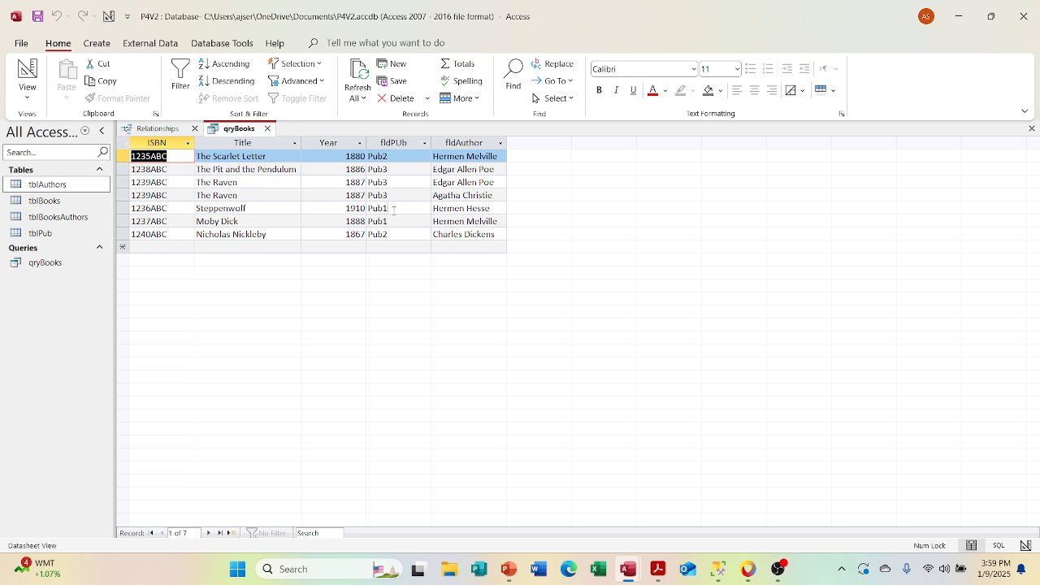
Step: Check the fldPUb values of individual books in the results, and close qryBooks with its design changes saved
left_click(393, 209)
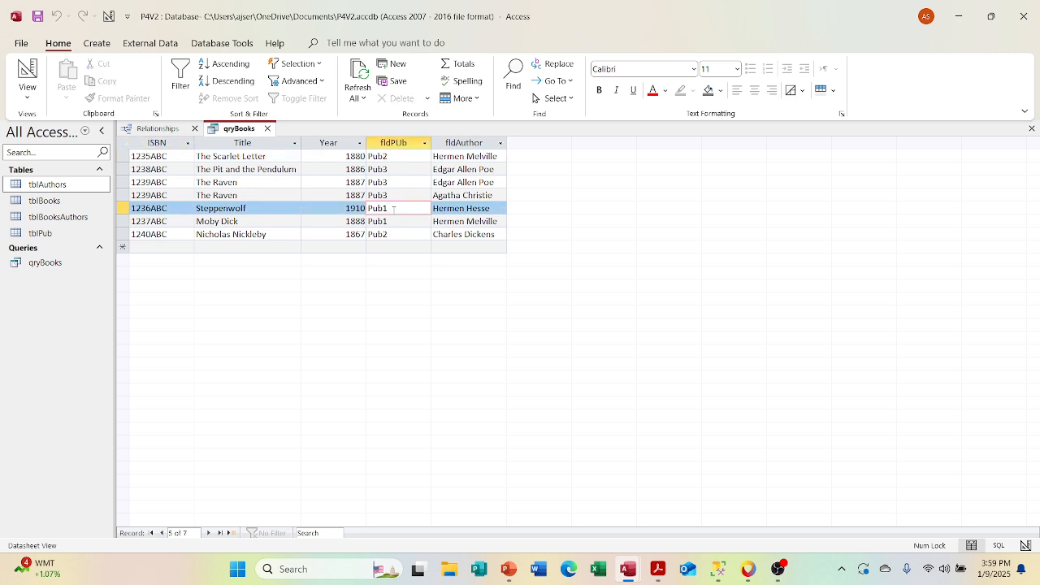
left_click(399, 171)
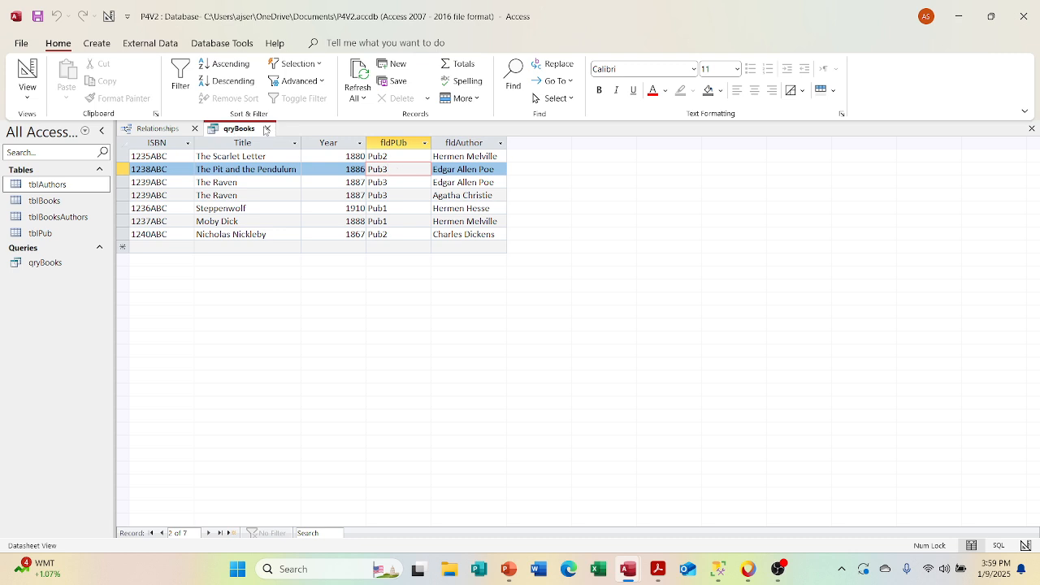
left_click(268, 128)
left_click(476, 321)
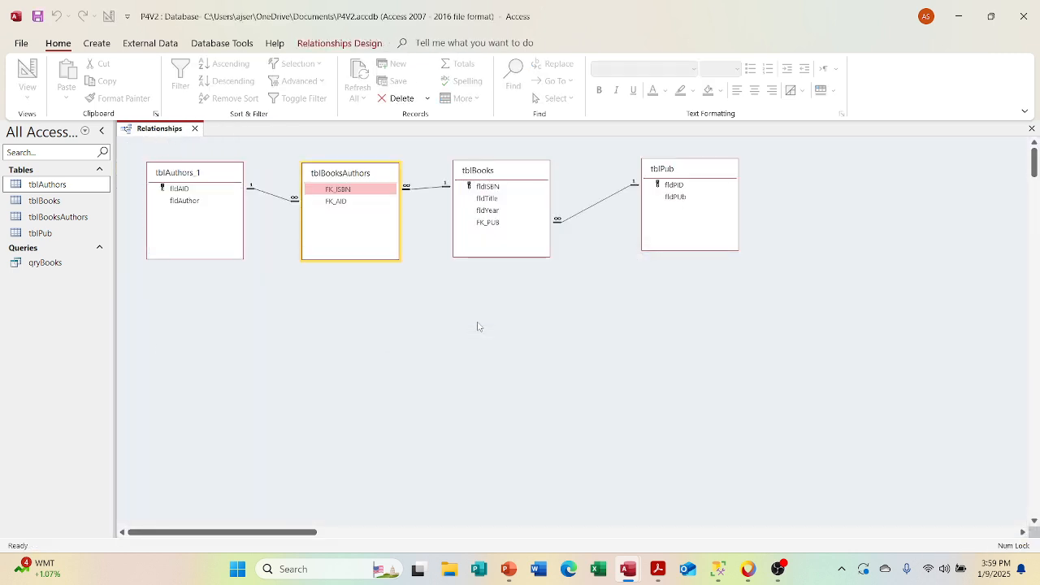
Step: Reopen qryBooks and switch it to Design View
double_click(43, 266)
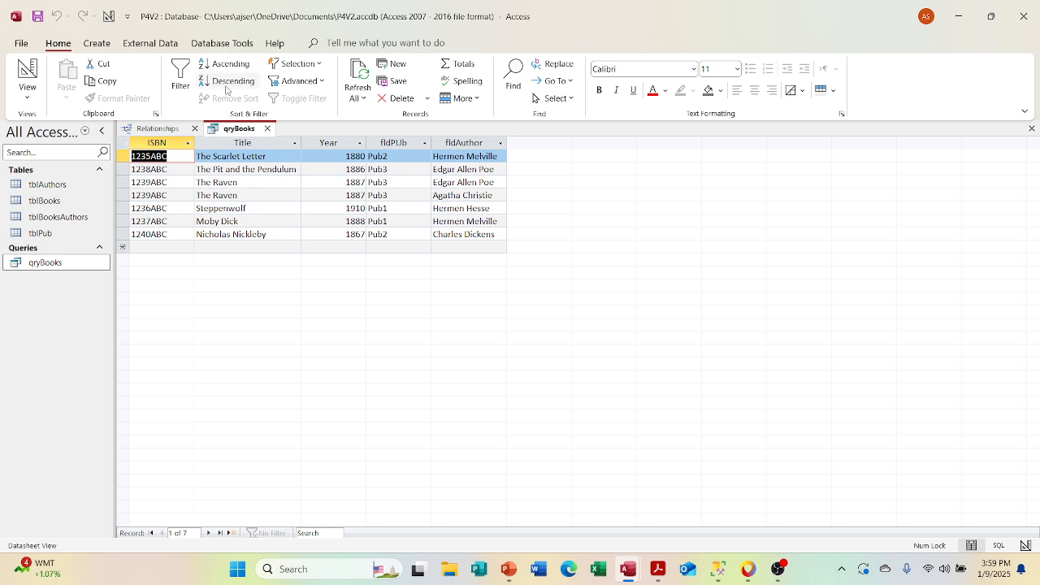
right_click(232, 130)
left_click(256, 197)
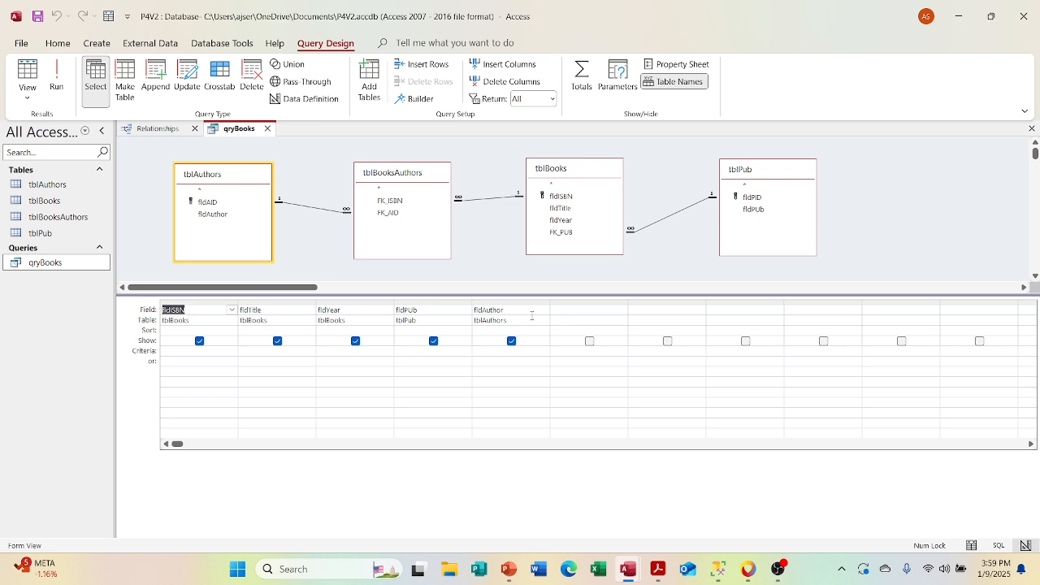
Step: Change the fldAuthor column of qryBooks to fldAID from tblAuthors and view the query results
left_click(535, 309)
left_click(544, 311)
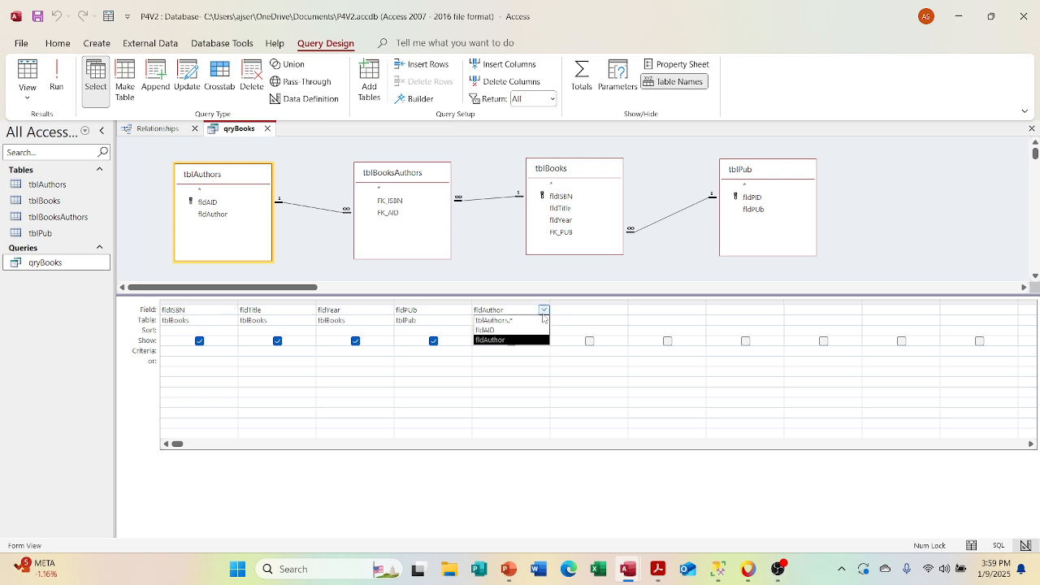
left_click(492, 327)
left_click(391, 398)
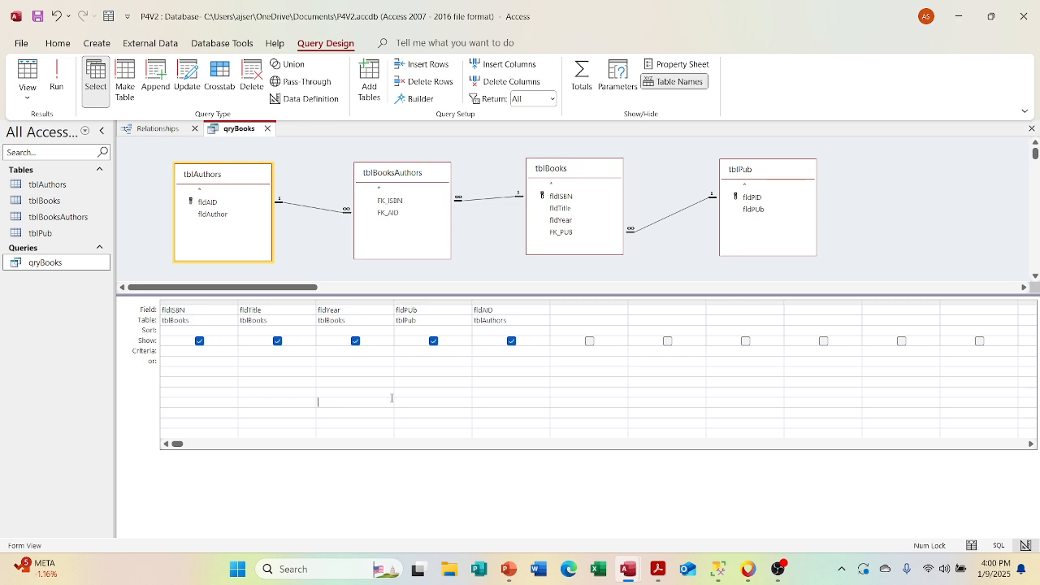
left_click(34, 75)
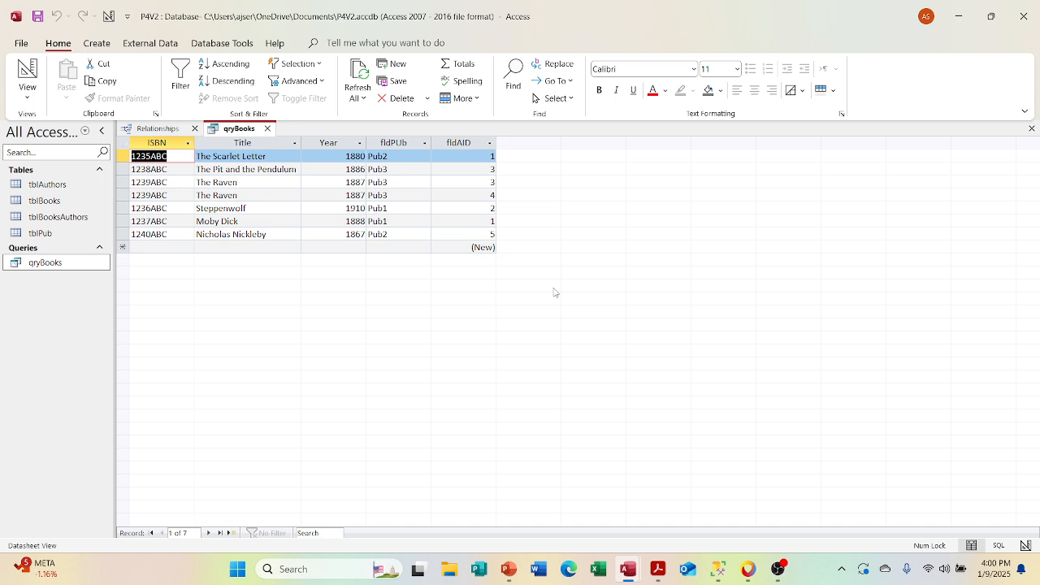
Step: Return qryBooks to Design View and remove both the fldAID column and the tblAuthors table from the query
left_click(27, 93)
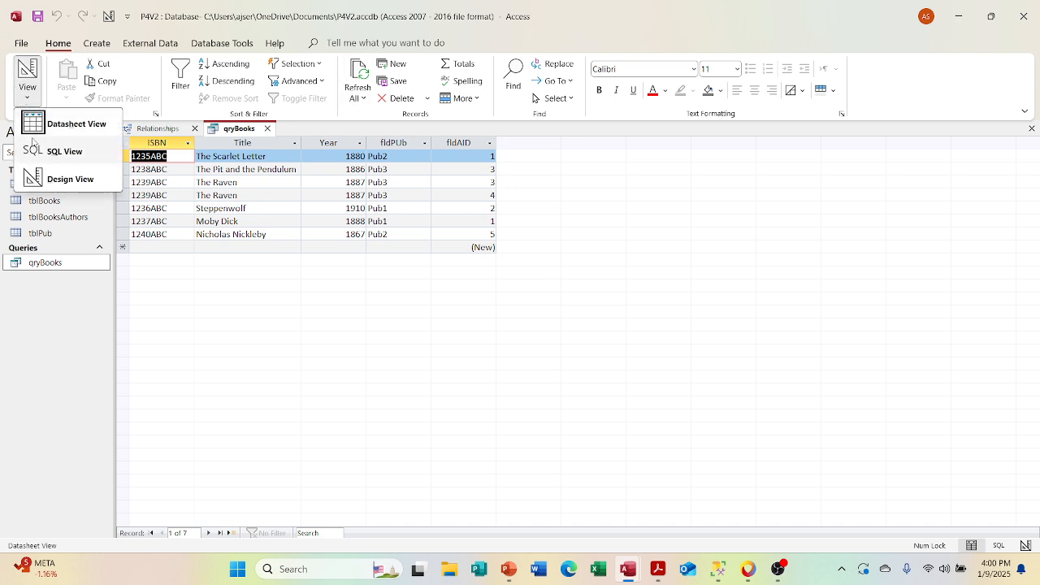
left_click(36, 177)
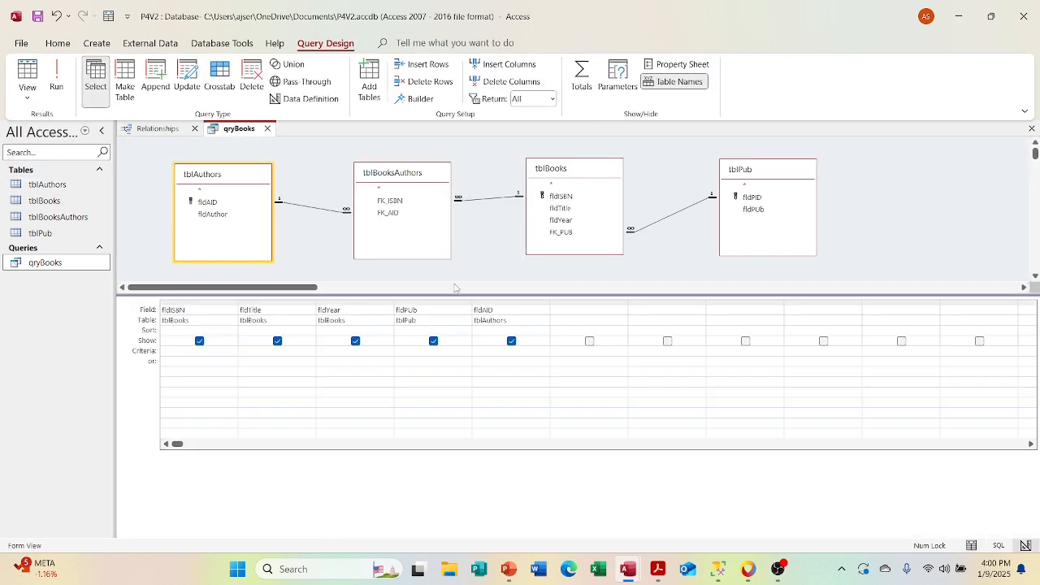
left_click(515, 303)
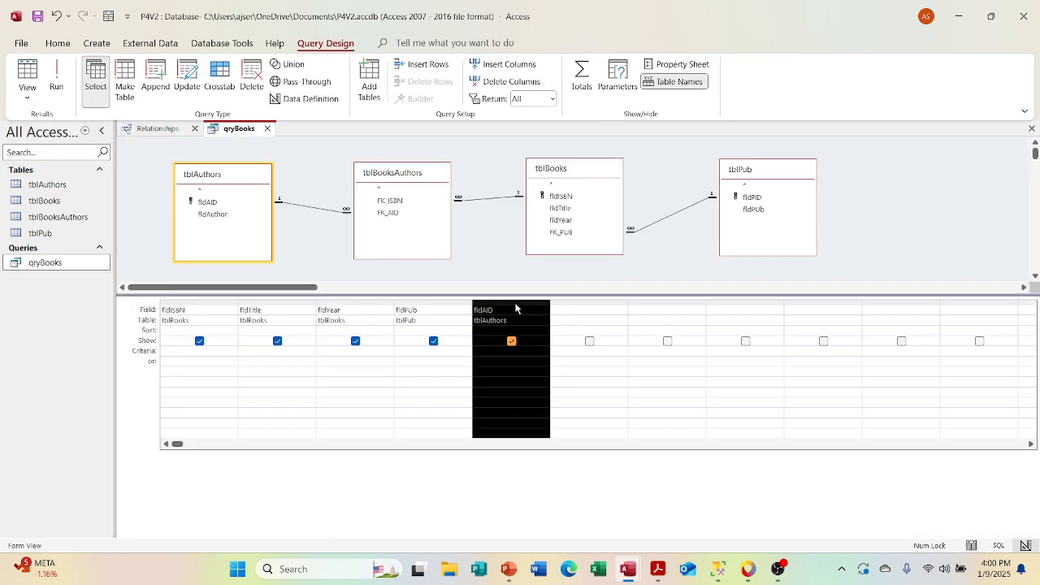
key("Delete")
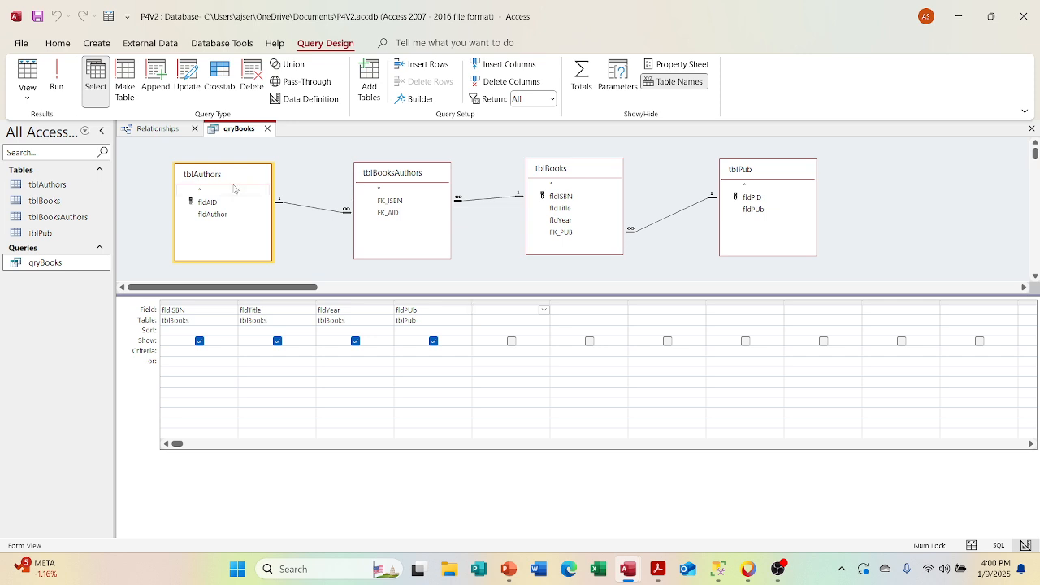
left_click(216, 168)
key("Delete")
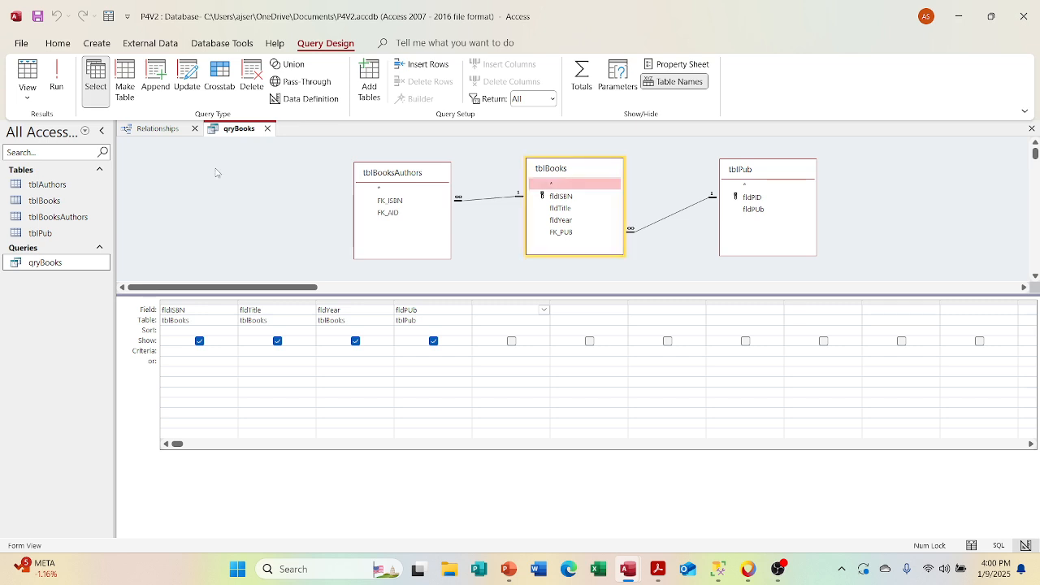
Step: Add FK_AID from tblBooksAuthors to qryBooks, view the results, and close the query with its changes saved
double_click(403, 215)
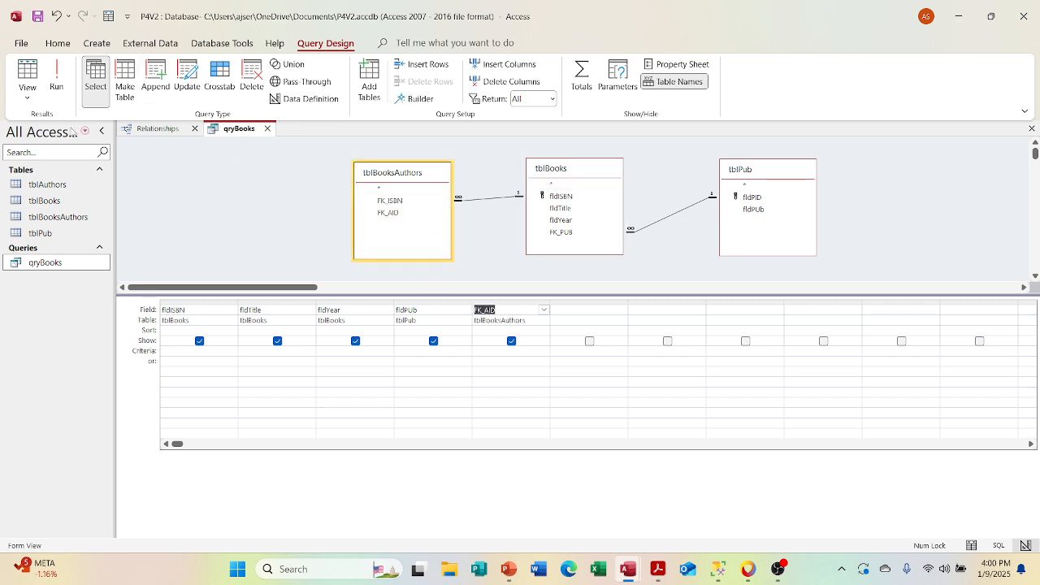
left_click(27, 81)
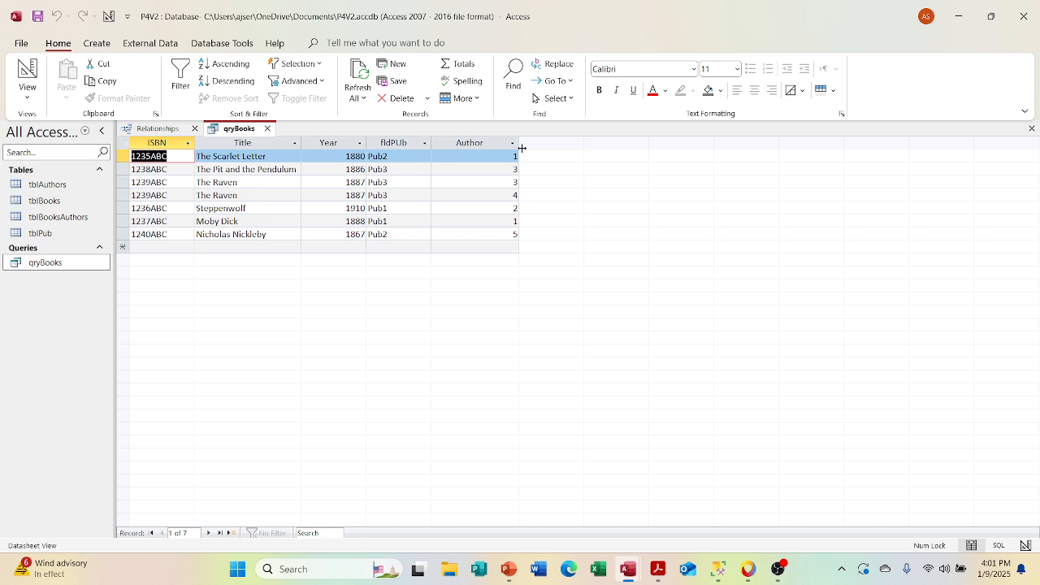
left_click(268, 130)
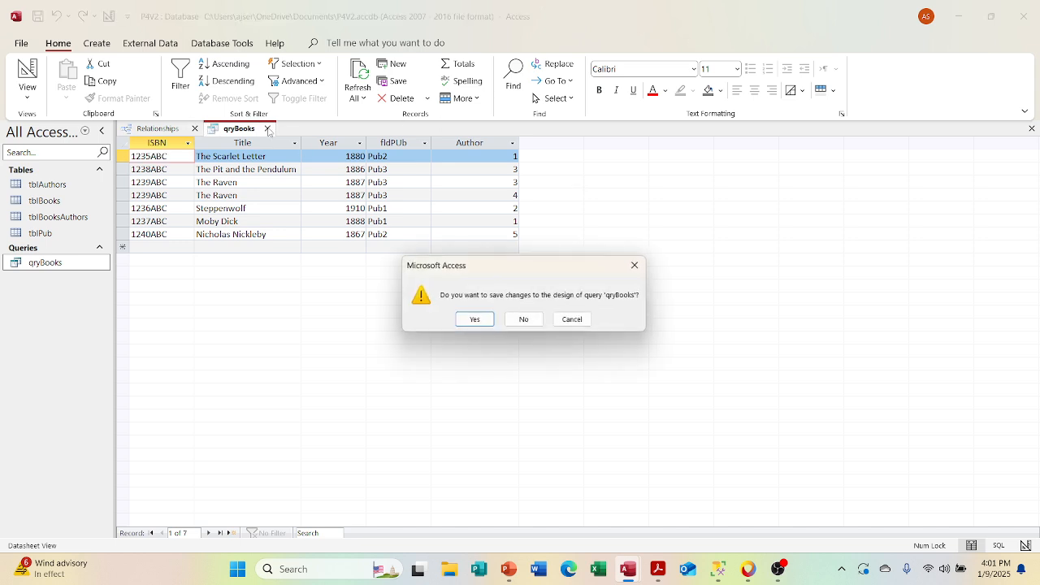
left_click(472, 320)
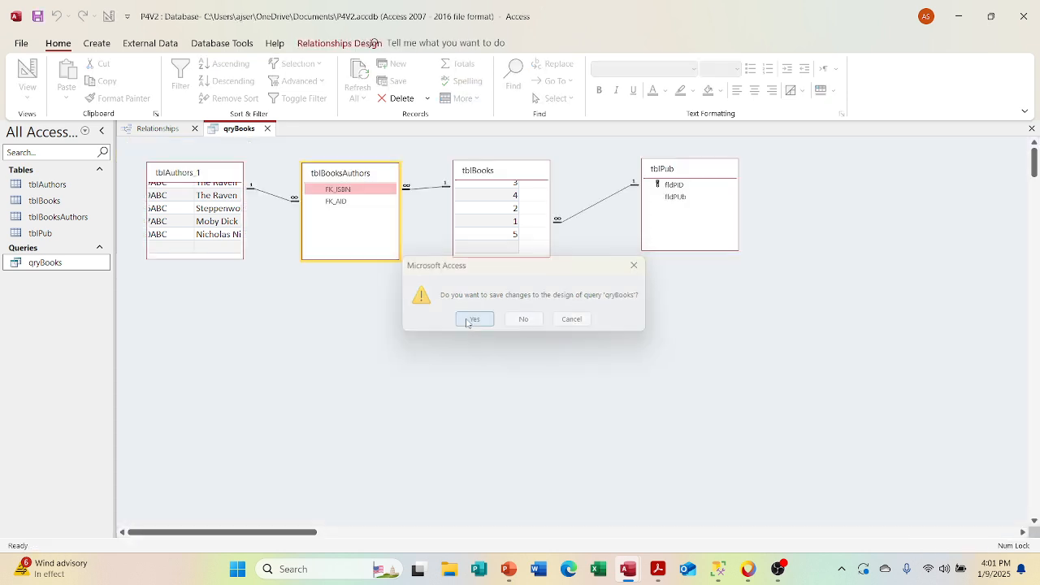
Step: Create a new query in Design View and add the tblAuthors table to it
left_click(96, 44)
left_click(228, 80)
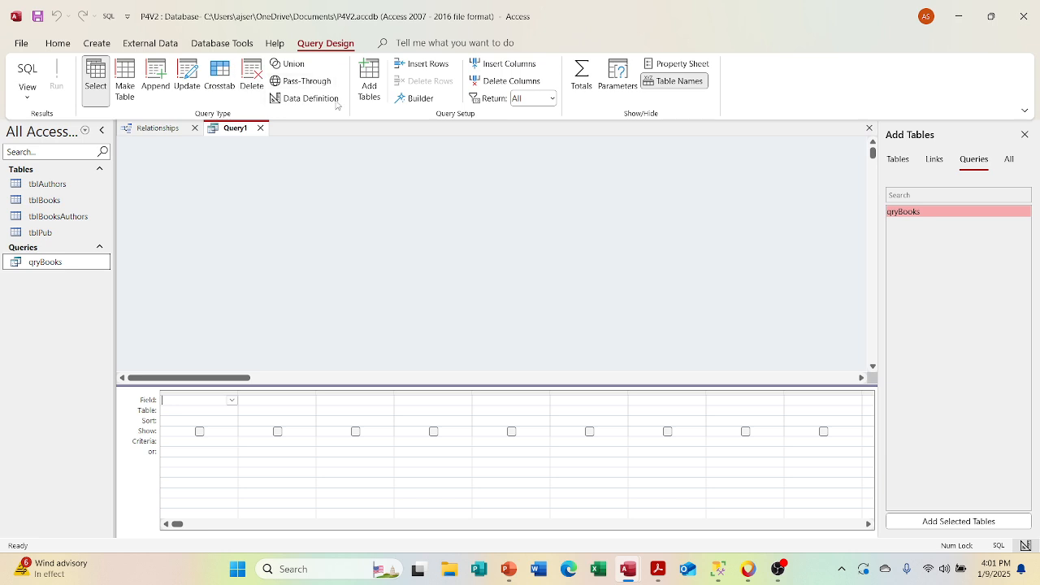
left_click(897, 161)
double_click(904, 213)
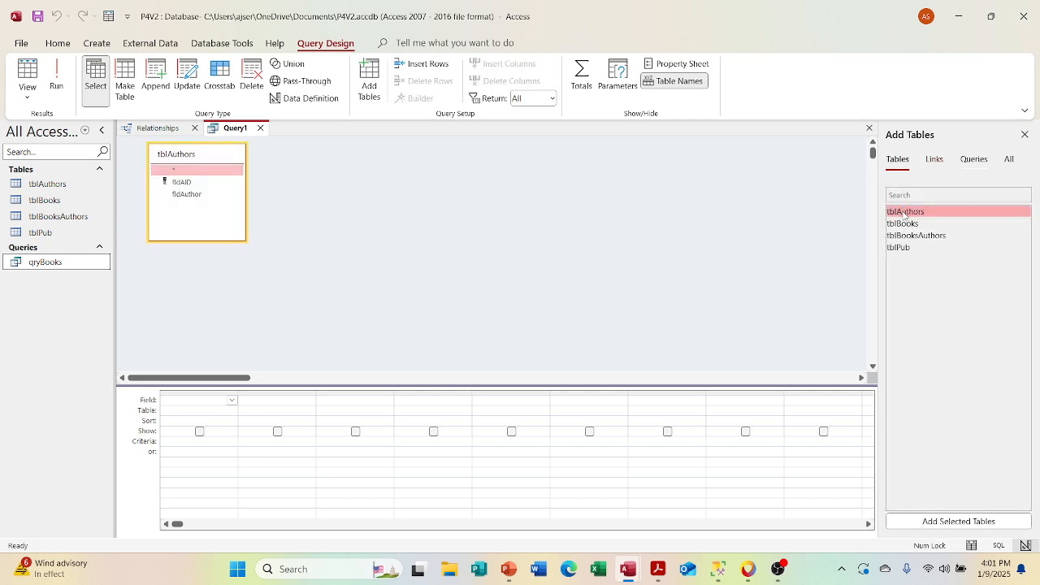
Step: Add fldAID and fldAuthor from tblAuthors to the new query and run it
left_click(181, 183)
double_click(181, 183)
double_click(186, 195)
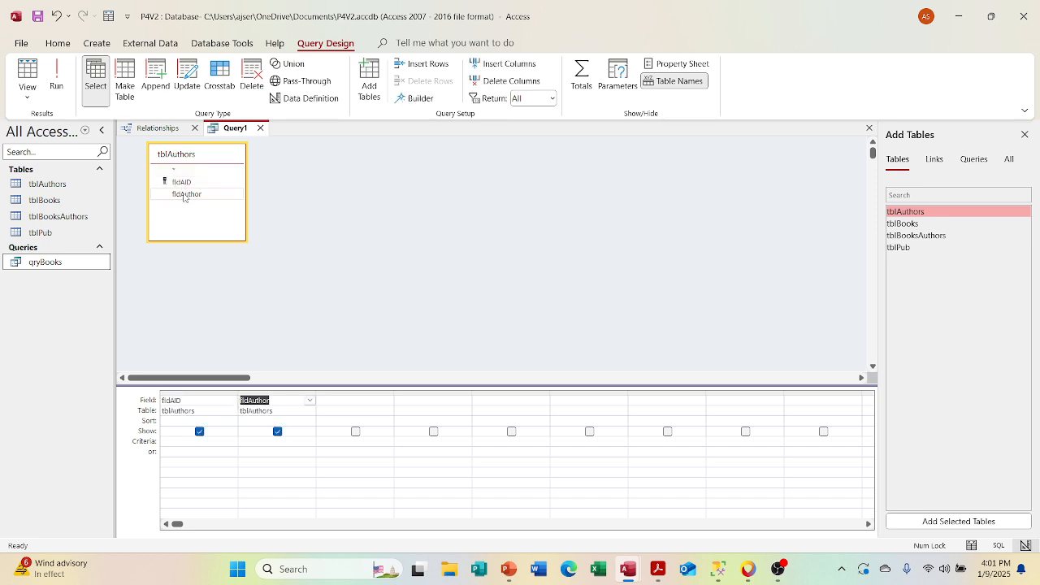
right_click(232, 130)
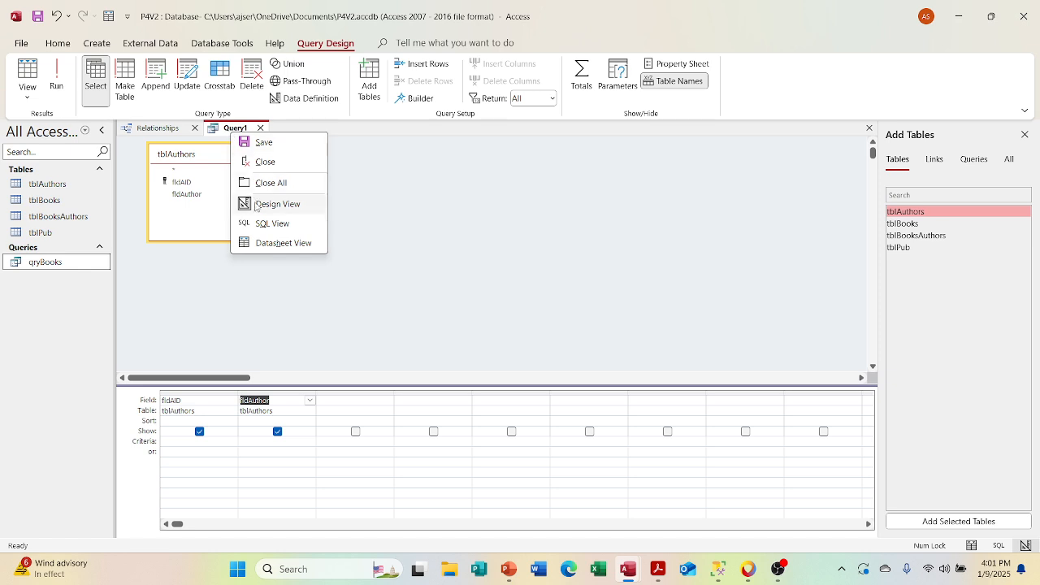
left_click(54, 80)
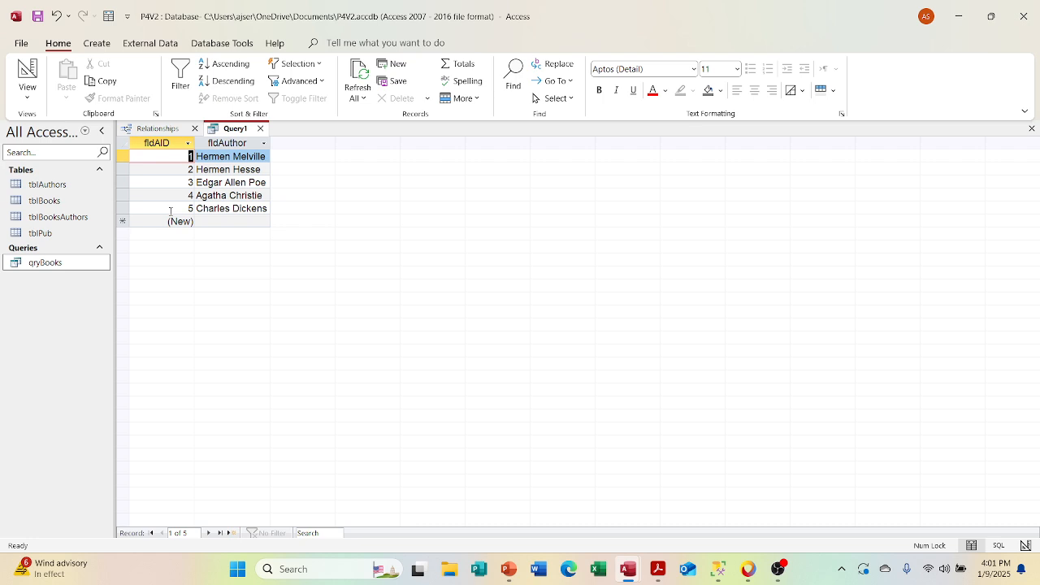
Step: Close the new query, saving it as qryAuthors, and close the Relationships window with its layout changes saved
left_click(260, 128)
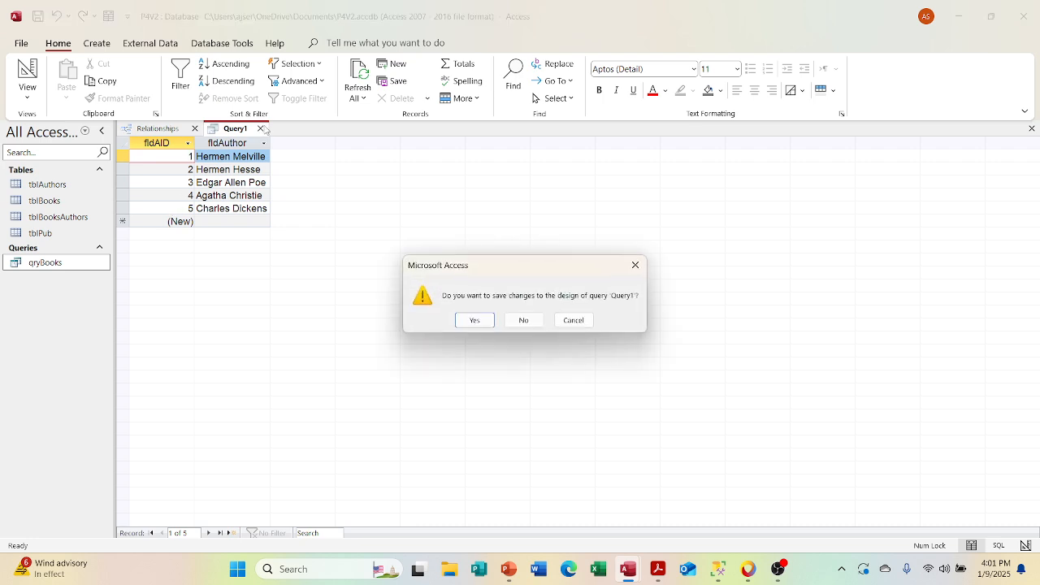
key("Return")
type("q")
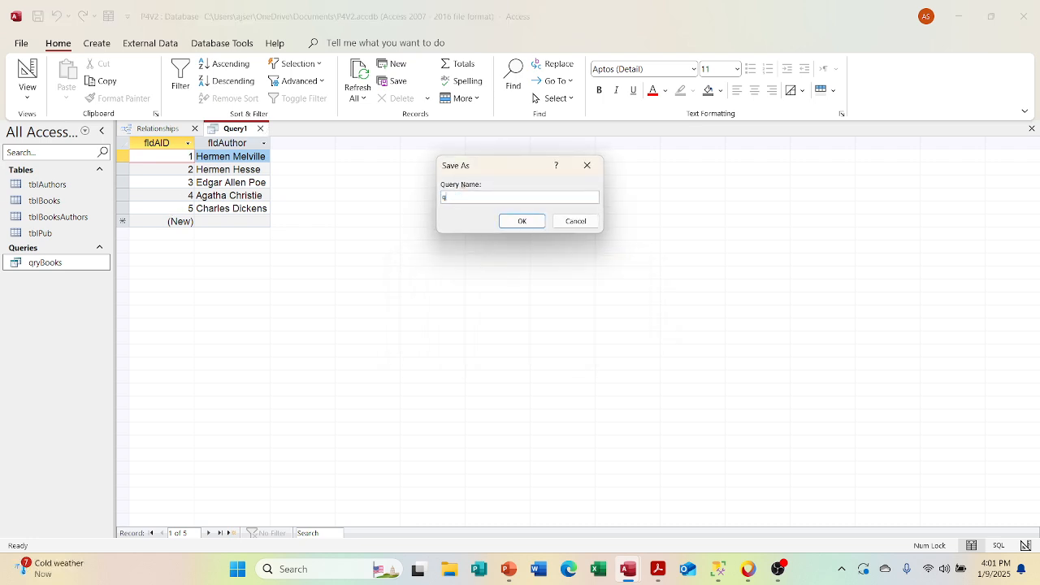
type("ryAuthors")
key("Return")
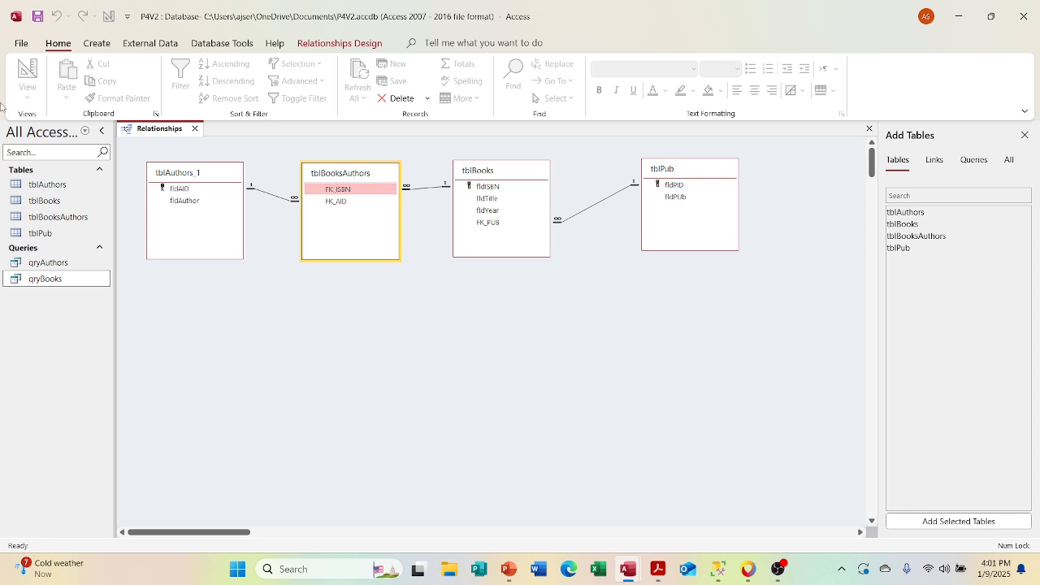
left_click(195, 129)
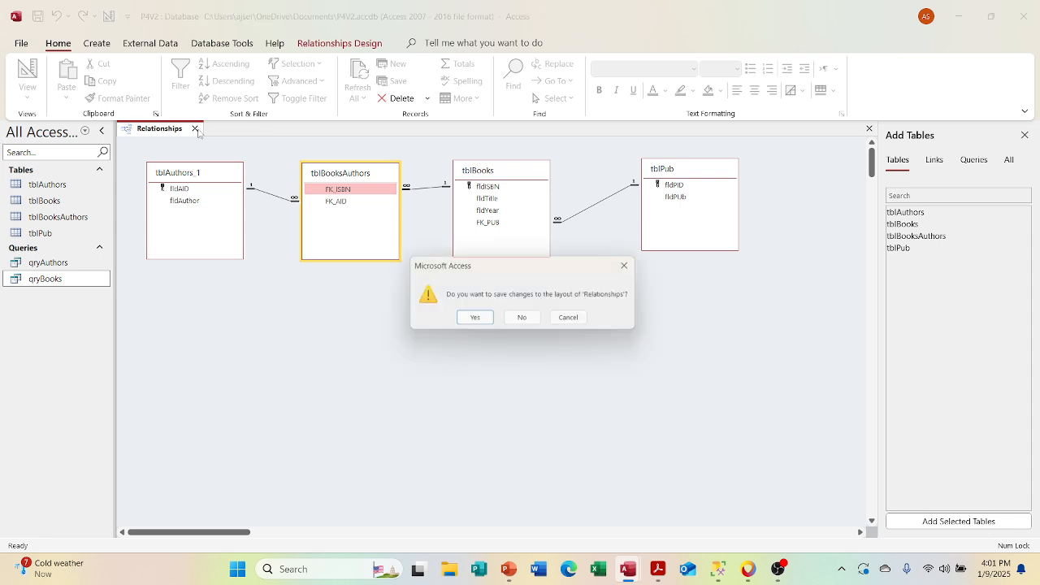
left_click(474, 320)
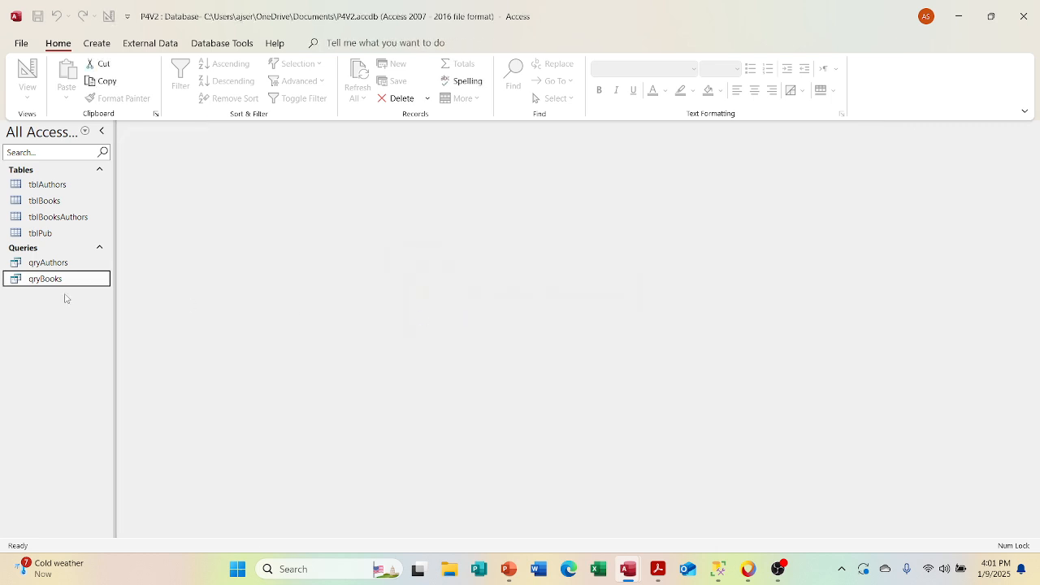
Step: Open qryAuthors and qryBooks and compare the author IDs between their datasheets
left_click(53, 262)
double_click(53, 262)
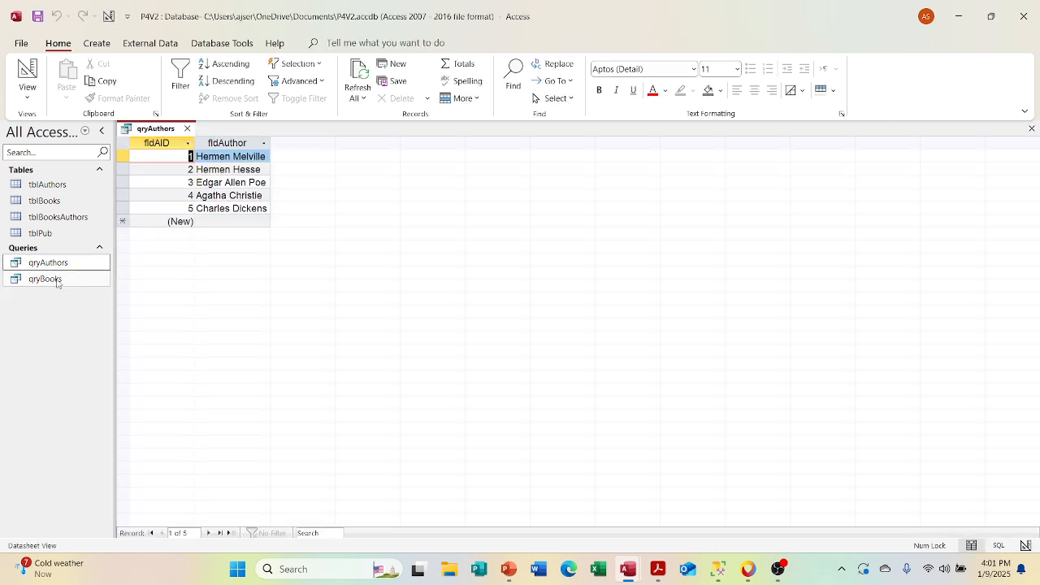
double_click(49, 279)
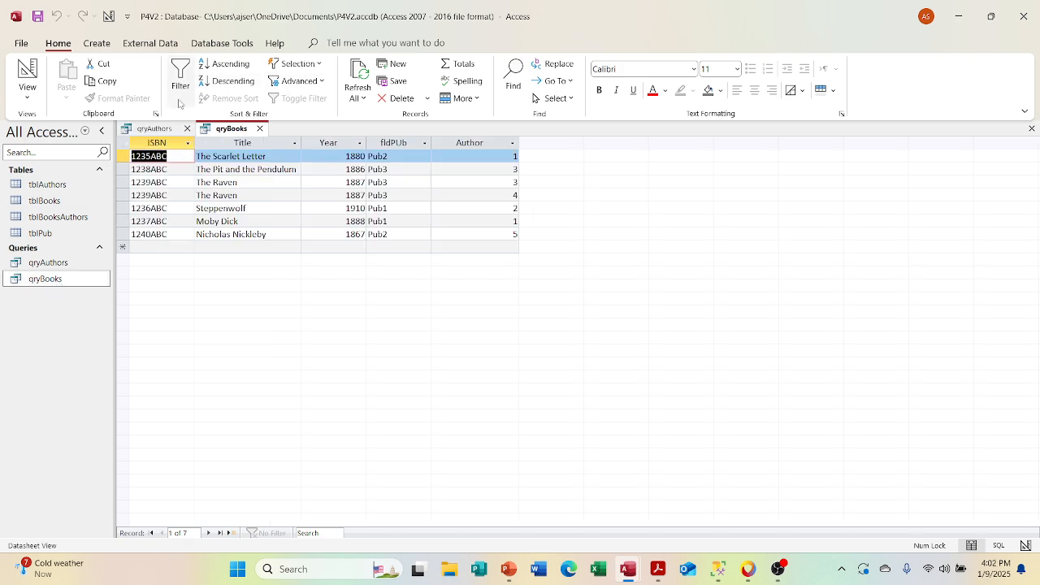
left_click(192, 155)
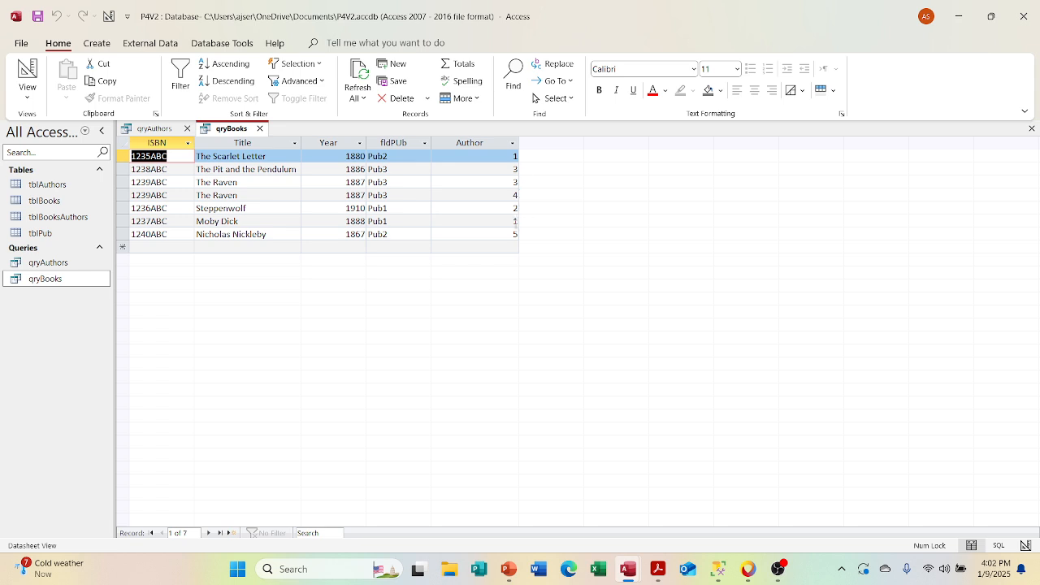
left_click(157, 128)
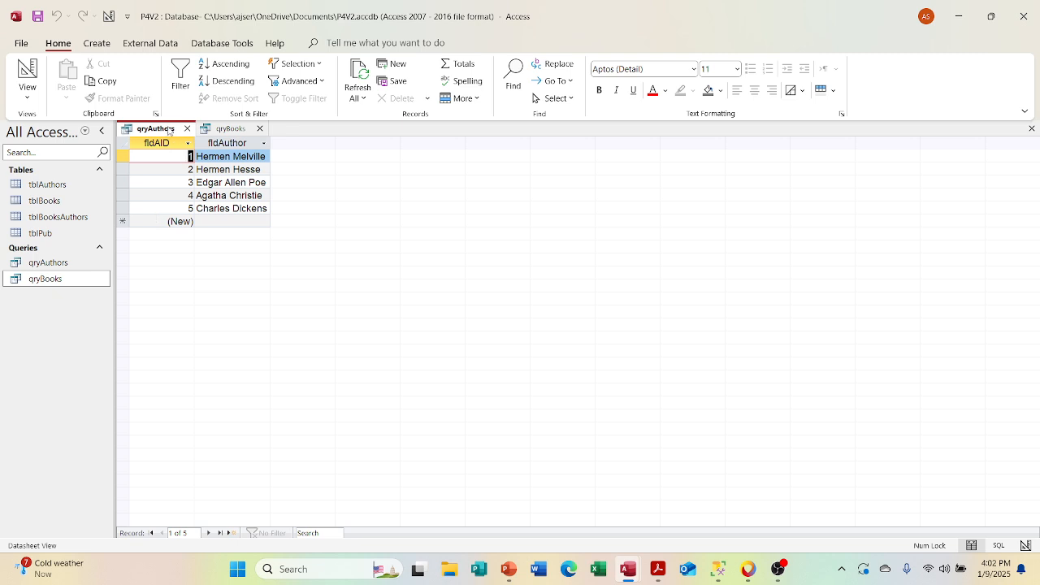
left_click(221, 128)
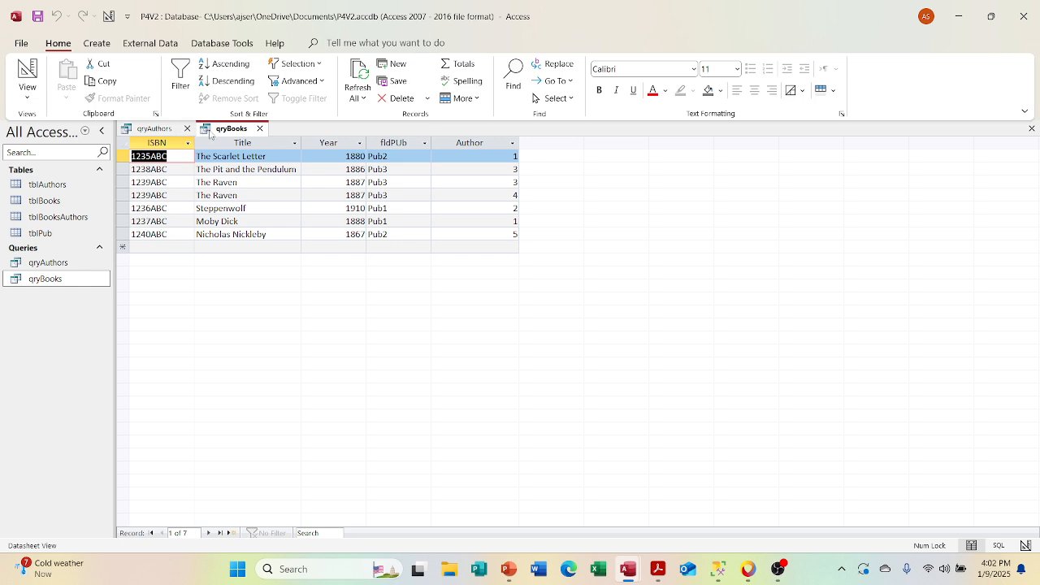
type("1")
left_click(154, 128)
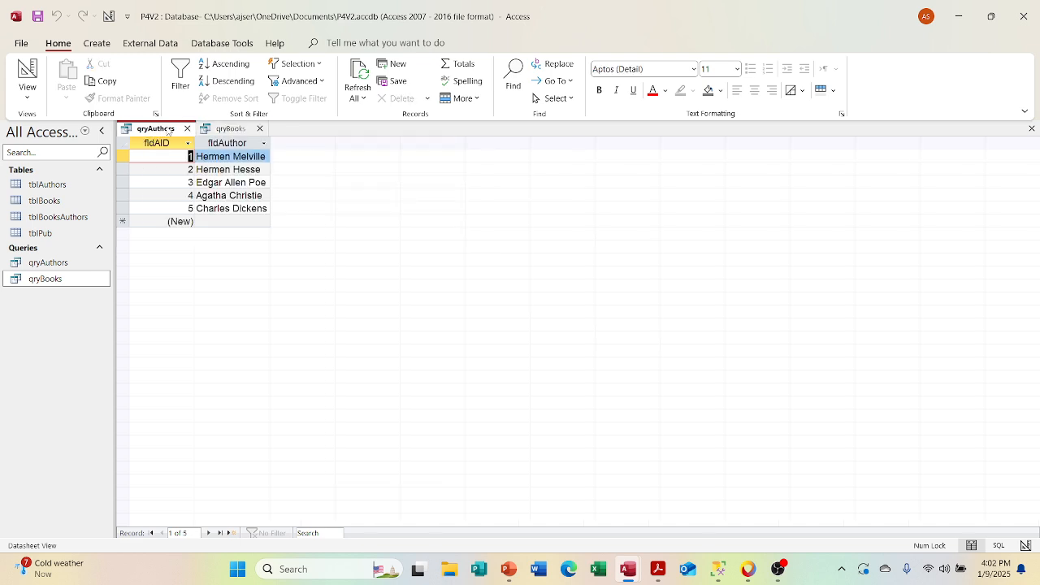
left_click(216, 130)
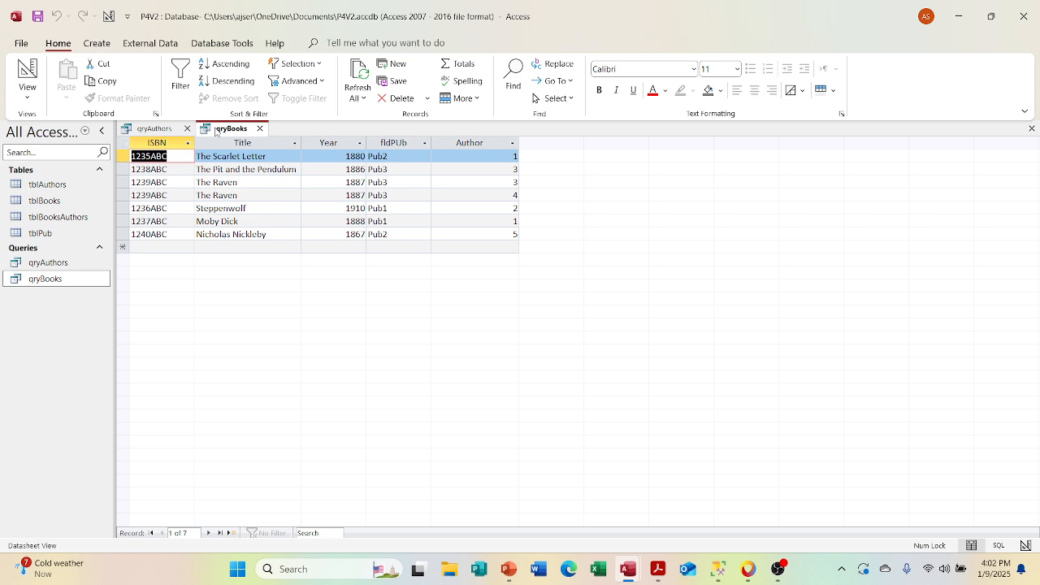
Step: Test editing in qryBooks by changing the first title to The Scarlet Letters, restore The Scarlet Letter, and close the query
left_click(279, 154)
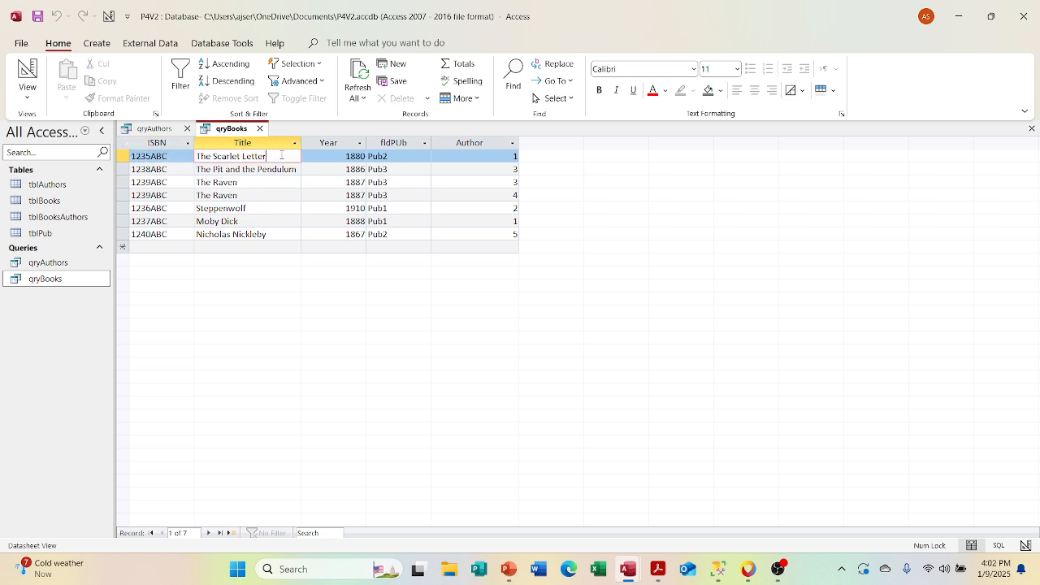
type("s")
left_click(271, 182)
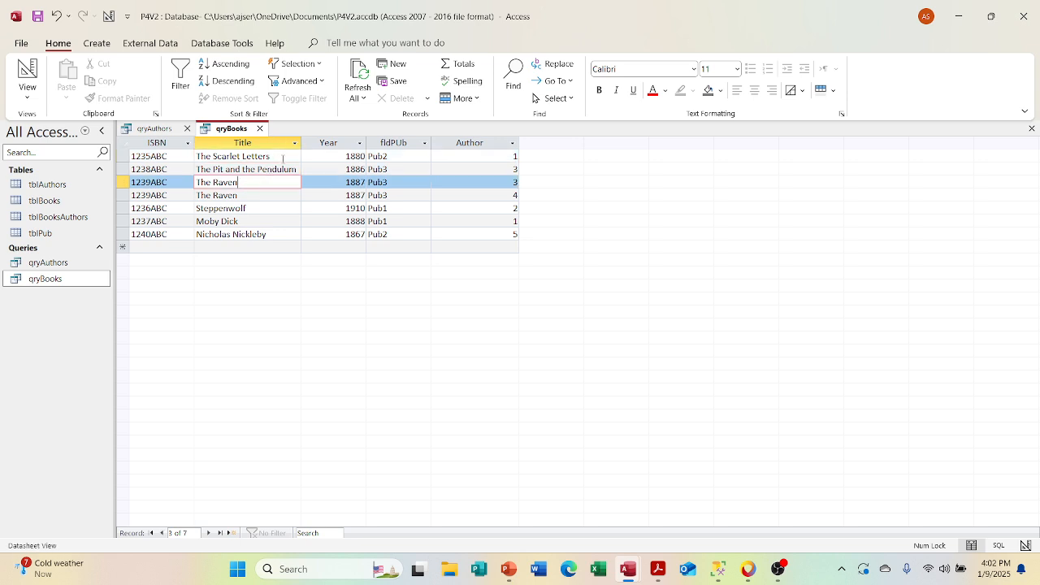
left_click(277, 157)
key("BackSpace")
left_click(271, 208)
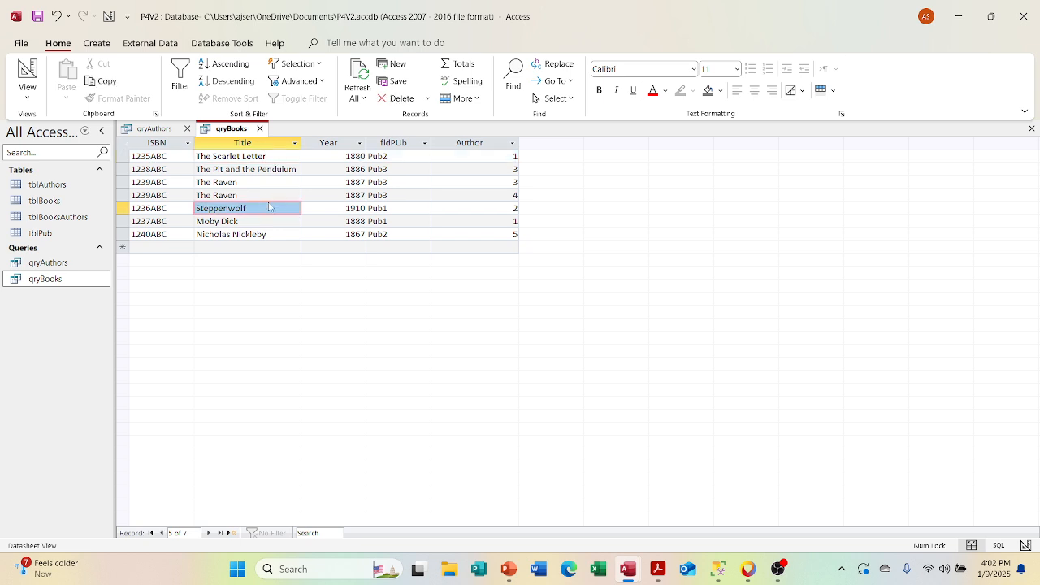
left_click(260, 129)
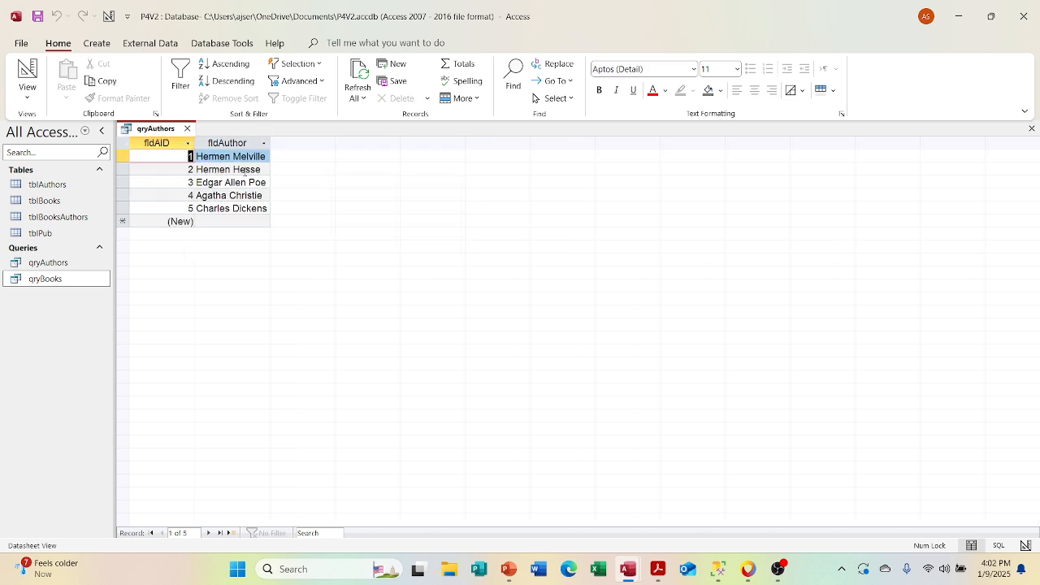
Step: Test editing in qryAuthors by adding an s to the first author's name, remove it again, and close the query
left_click(268, 156)
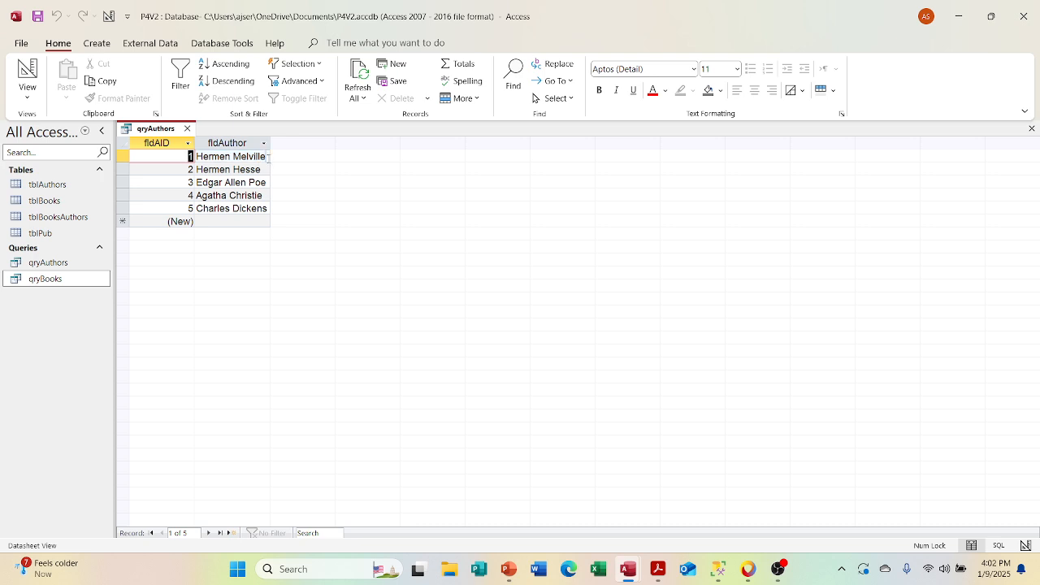
type("s")
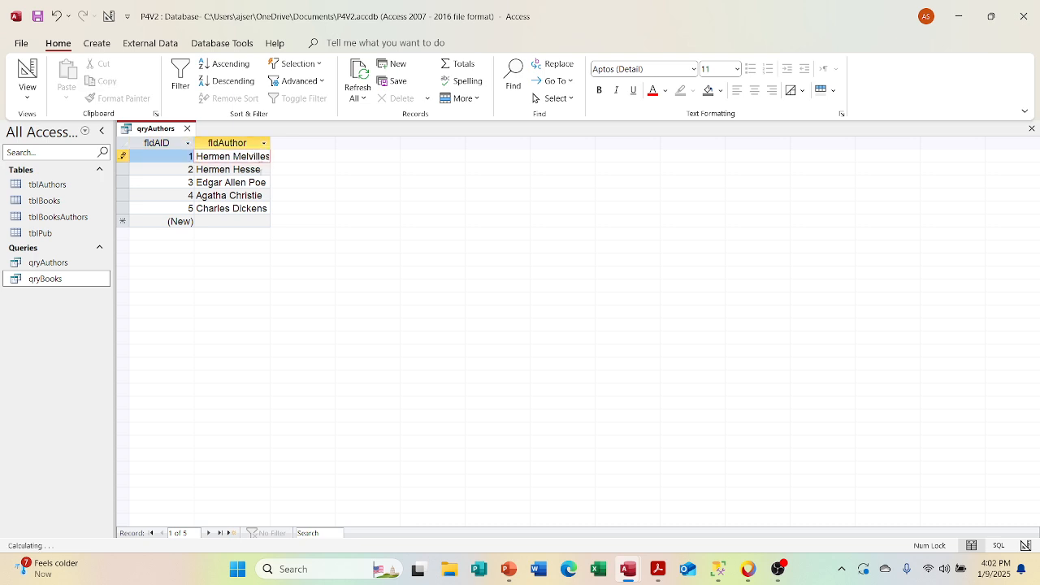
key("Return")
key("shift+Tab")
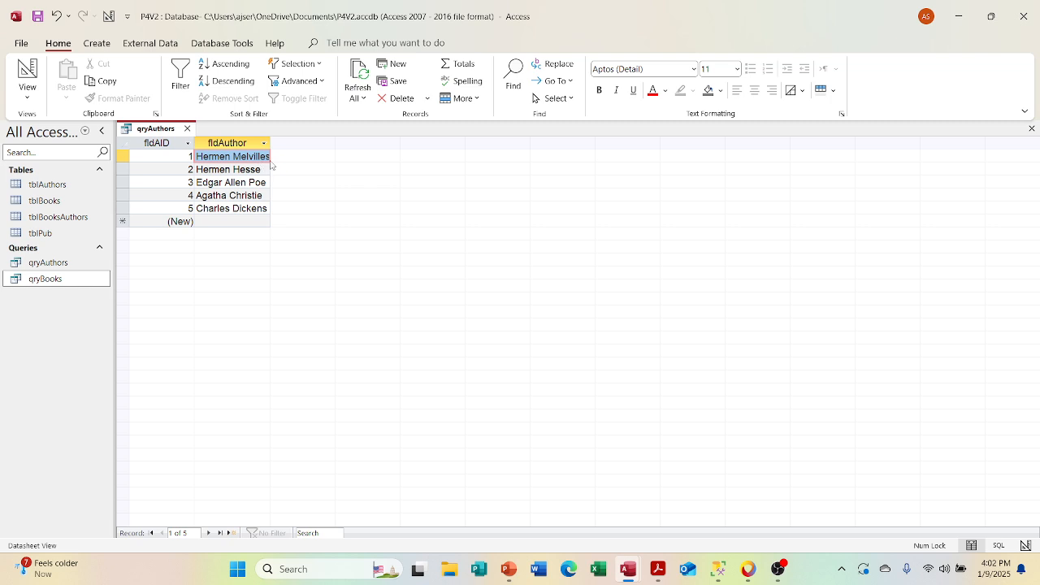
key("F2")
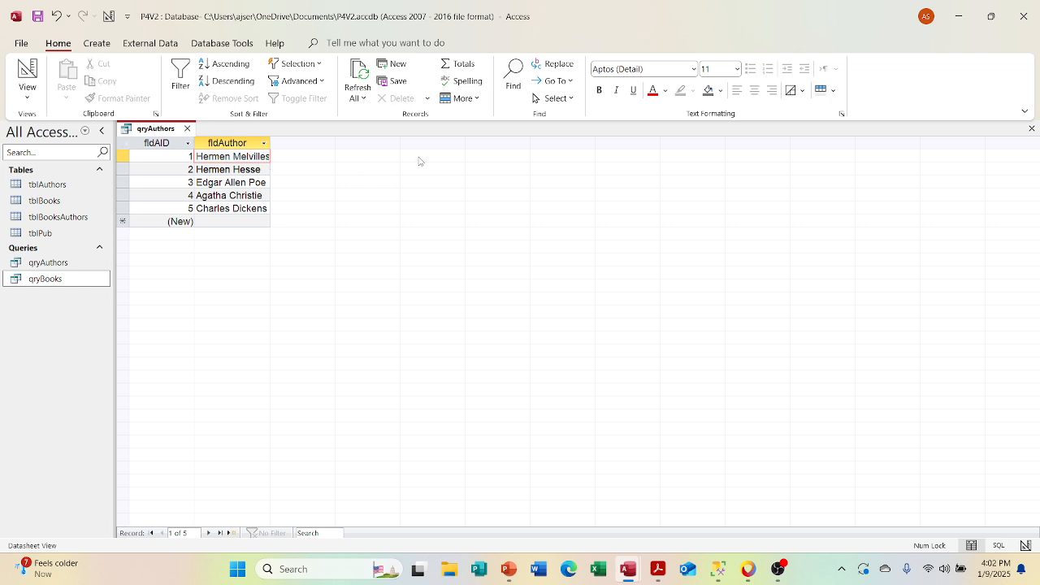
key("BackSpace")
key("Return")
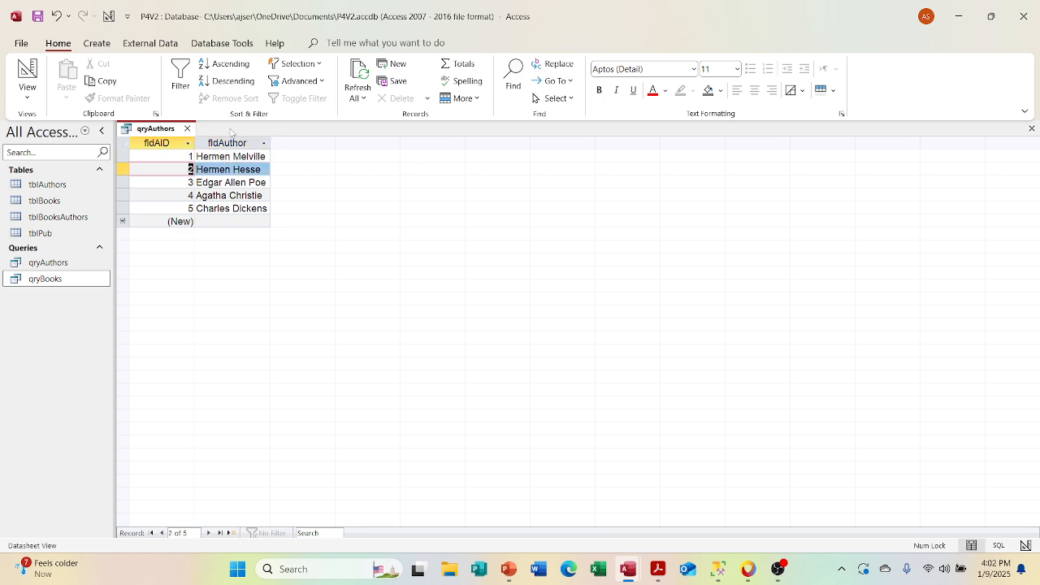
left_click(187, 129)
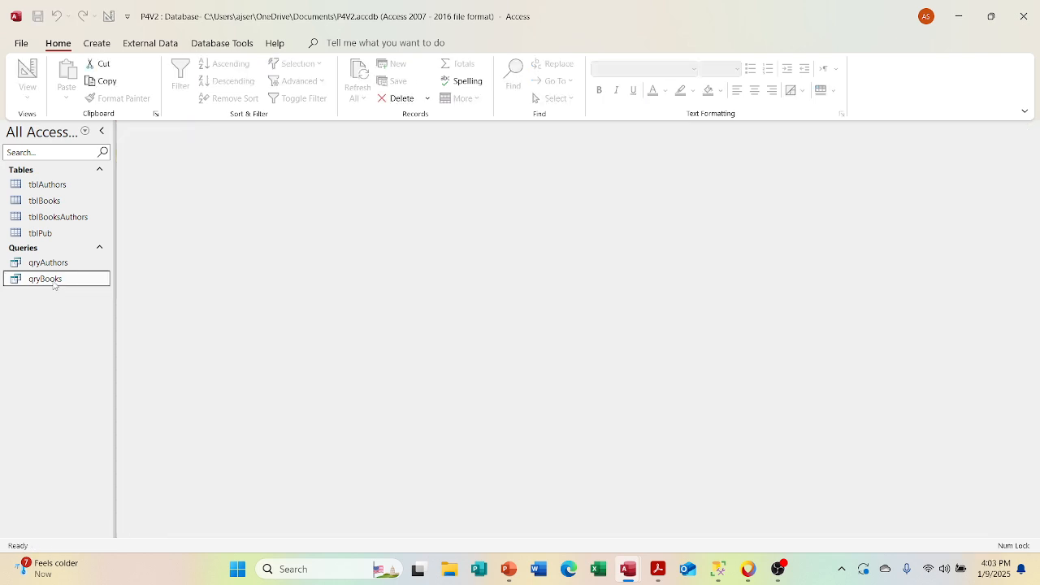
Step: Duplicate the qryBooks query and name the copy qryNewBooks
right_click(54, 284)
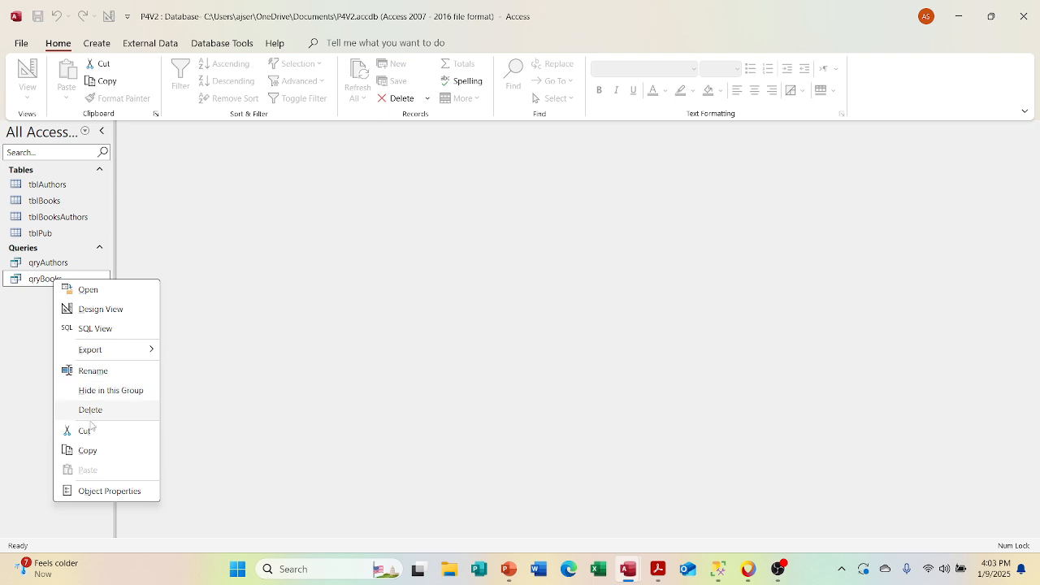
left_click(86, 449)
right_click(54, 360)
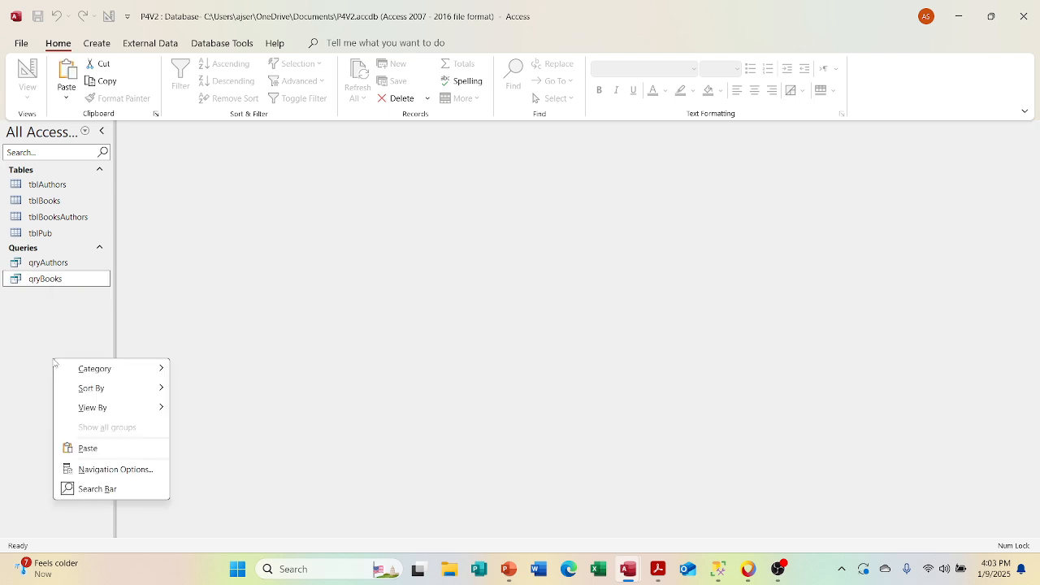
left_click(87, 447)
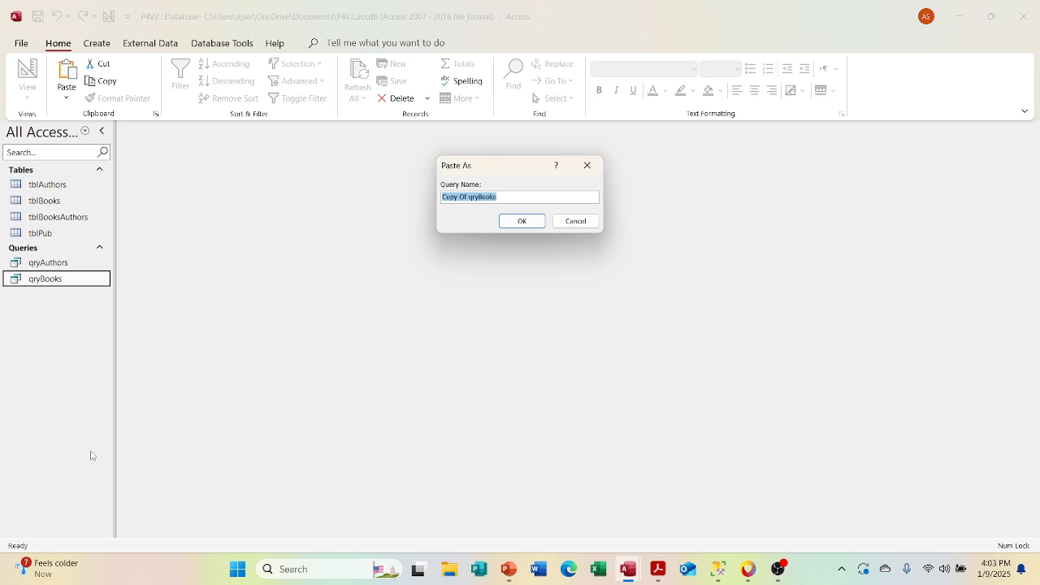
type("qryNewBooks")
key("Return")
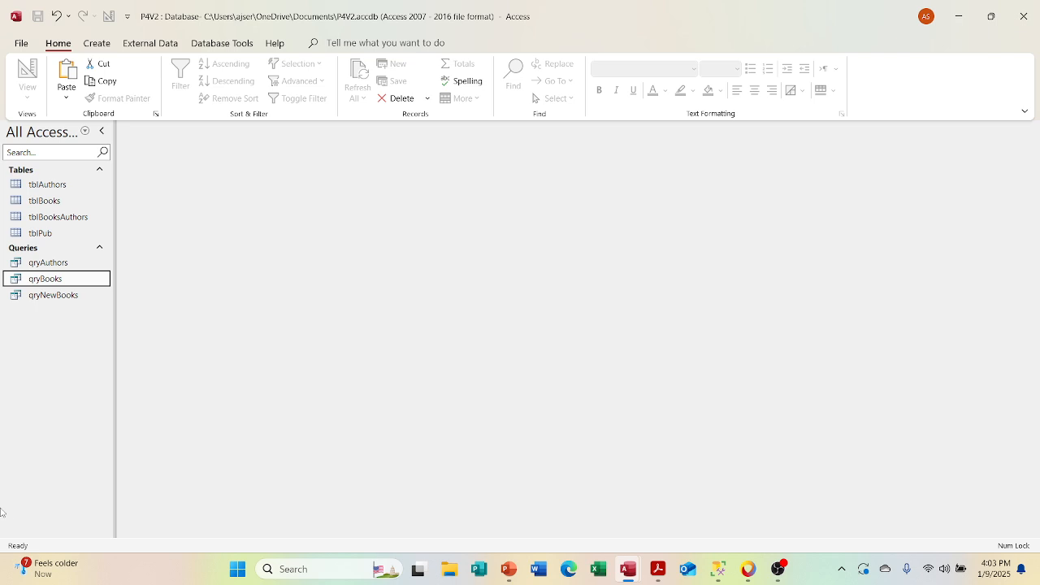
Step: Open qryNewBooks in Design View and add the tblAuthors table beside tblBooksAuthors
double_click(53, 295)
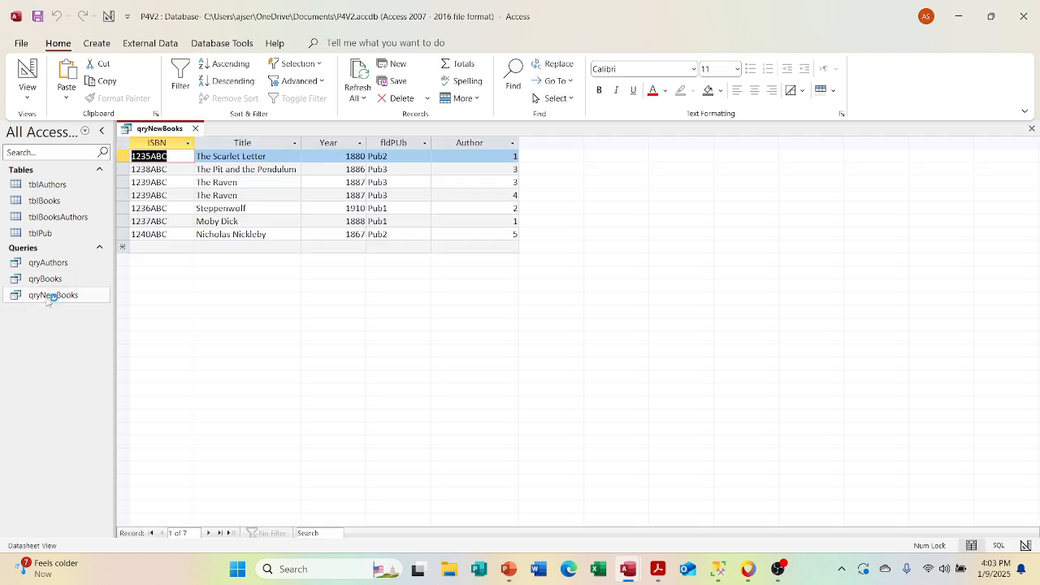
left_click(27, 73)
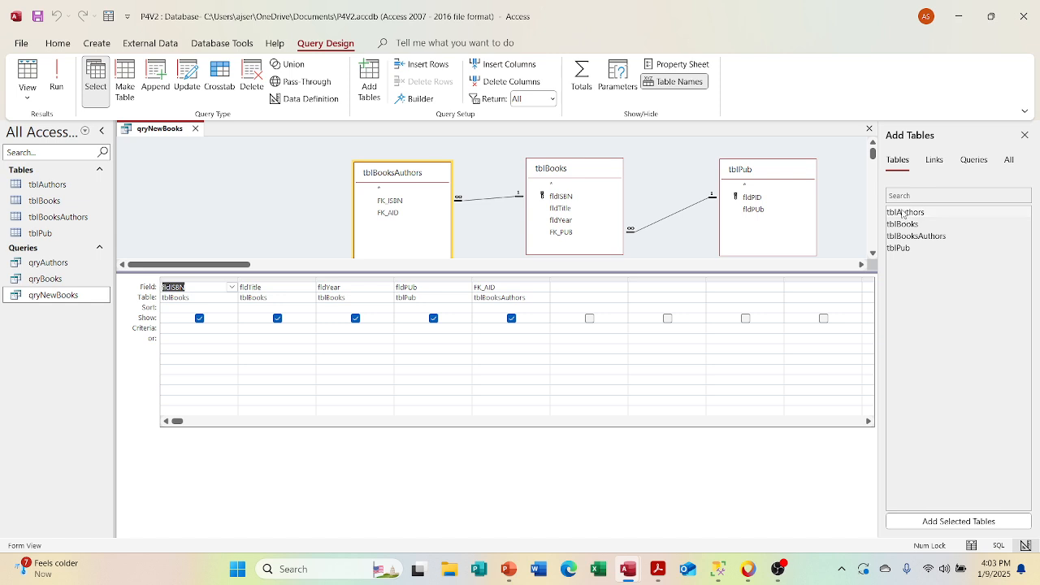
left_click_drag(905, 213, 178, 168)
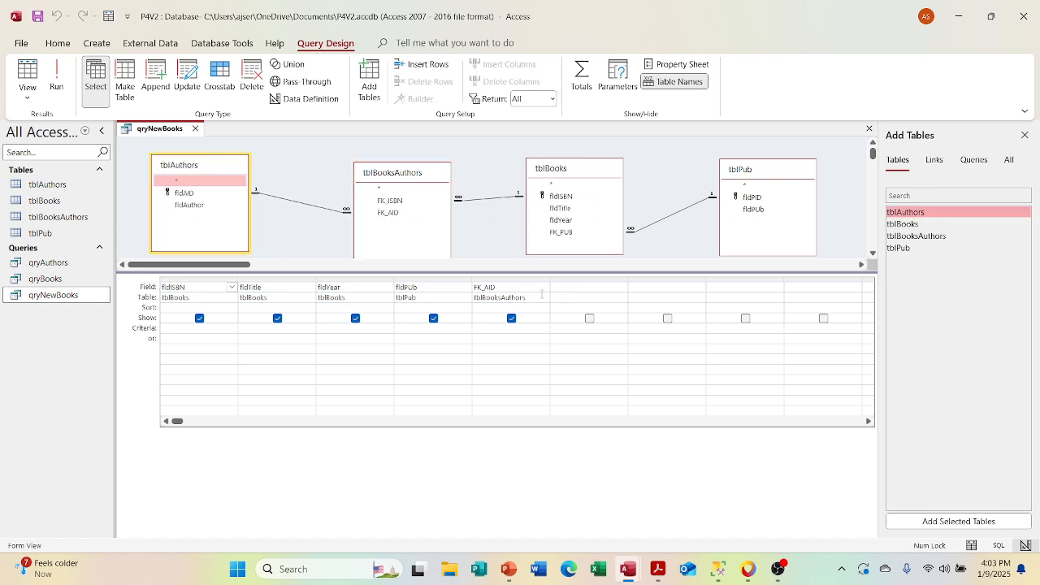
Step: Replace the FK_AID column of qryNewBooks with fldAuthor from tblAuthors
left_click(527, 284)
left_click(522, 281)
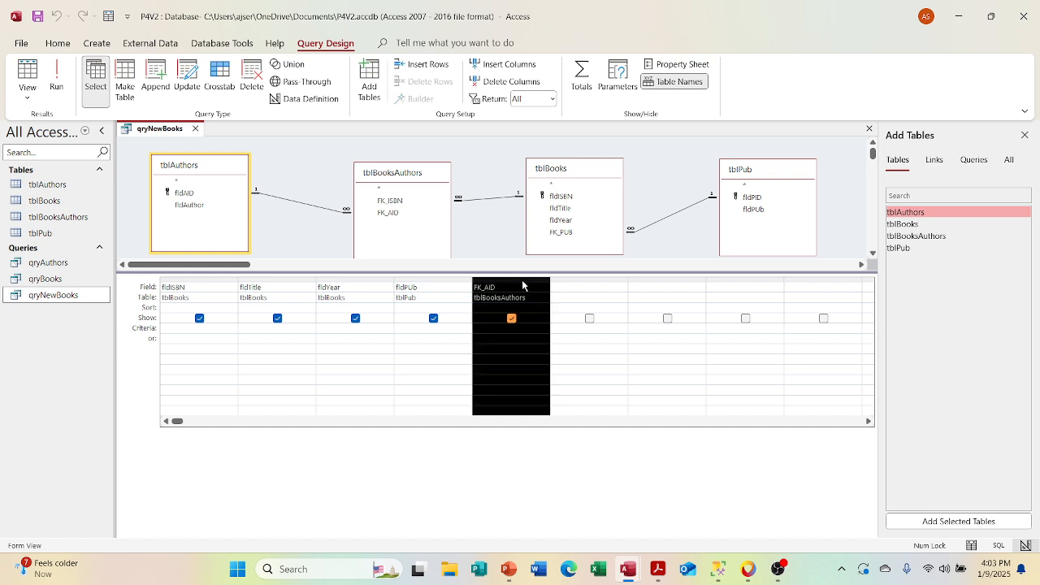
key("Delete")
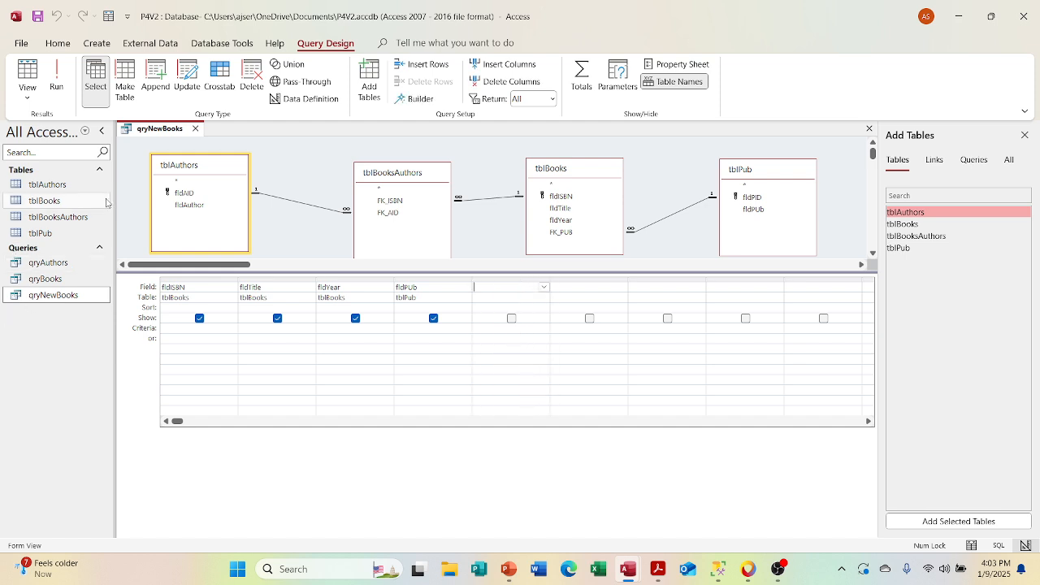
left_click(192, 205)
double_click(192, 206)
left_click(352, 265)
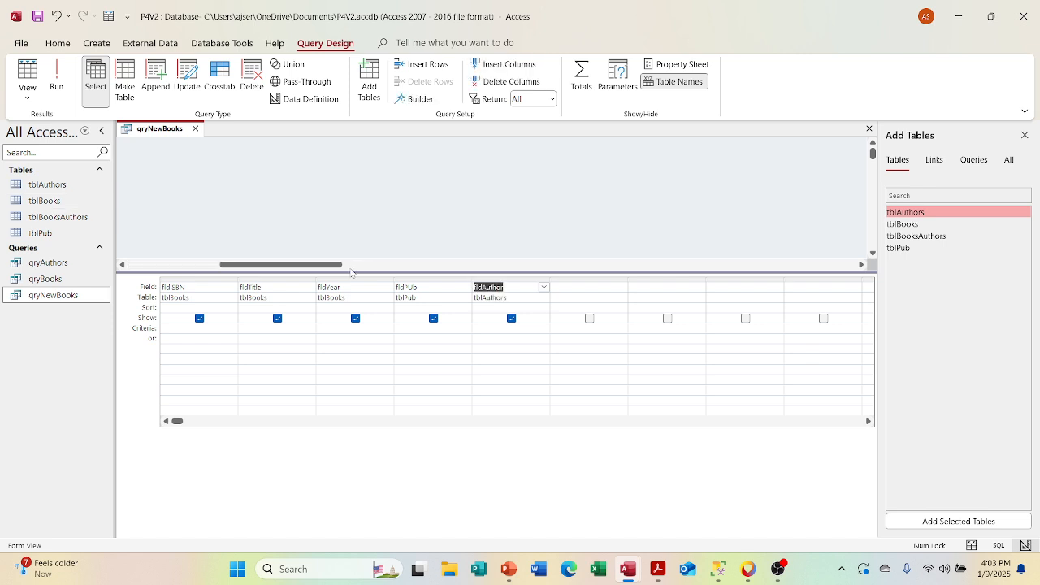
Step: Enlarge the table area of the qryNewBooks design to show all field lists, and display the query in Datasheet View
left_click_drag(351, 264, 226, 264)
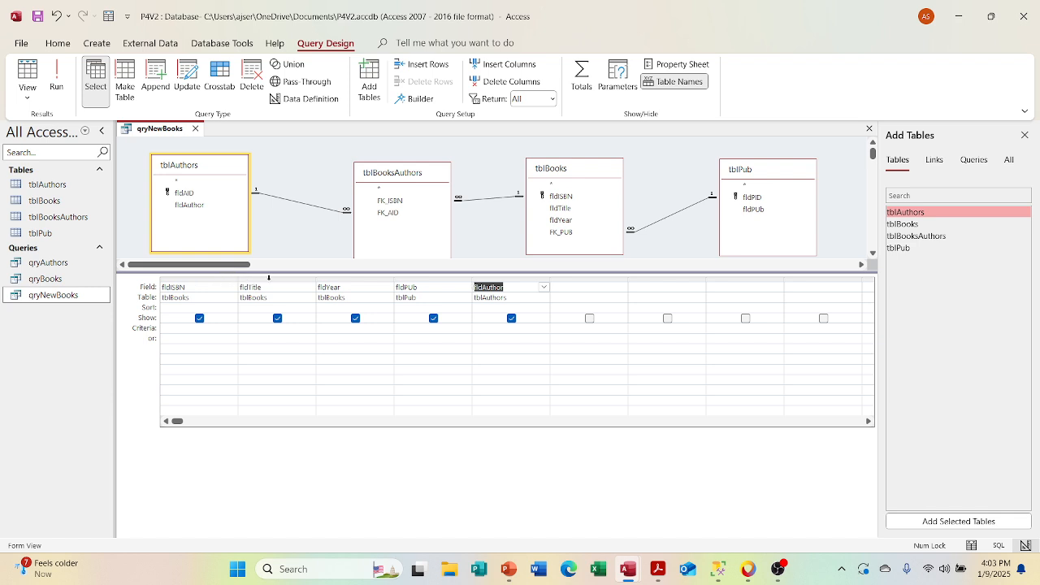
left_click_drag(268, 273, 268, 298)
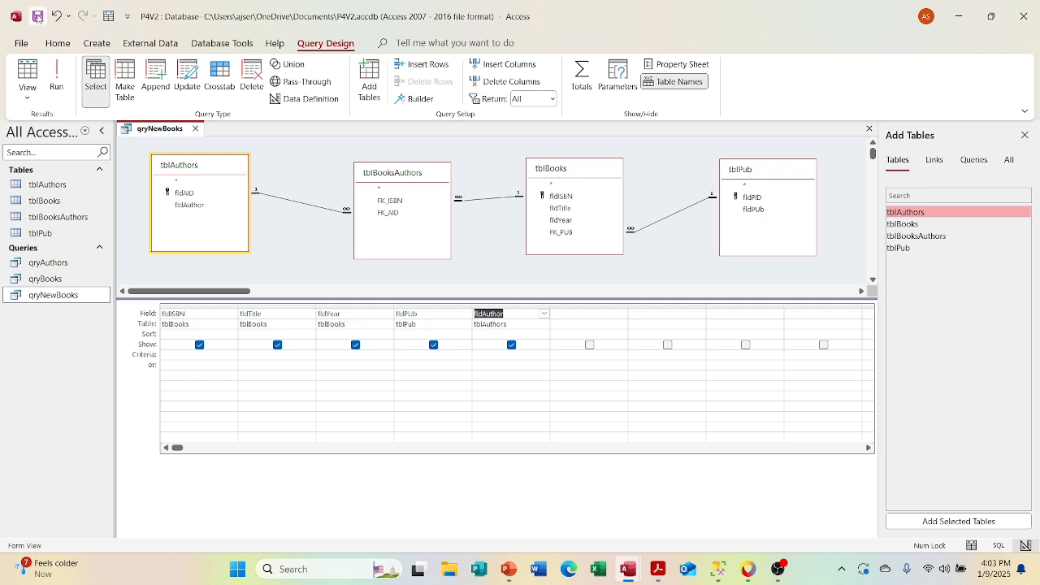
left_click(24, 86)
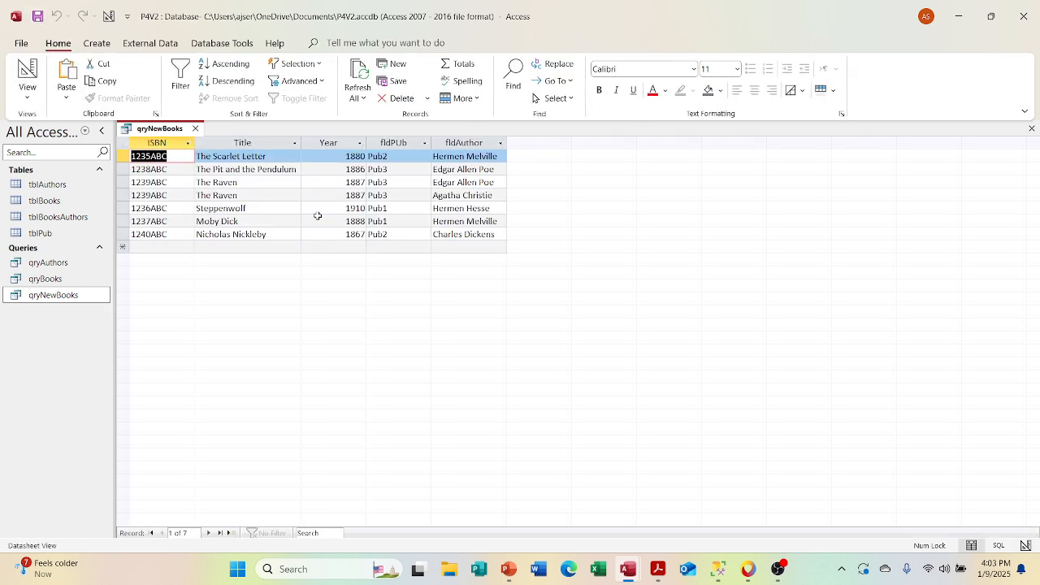
Step: Test editing in qryNewBooks by adding an s to the first record's author and removing it again
left_click(496, 157)
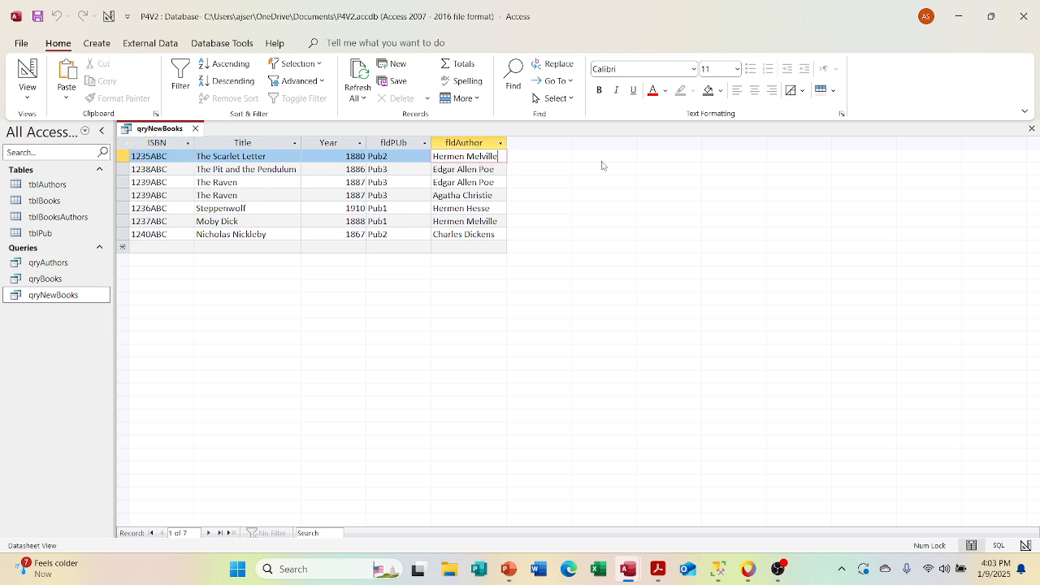
type("s")
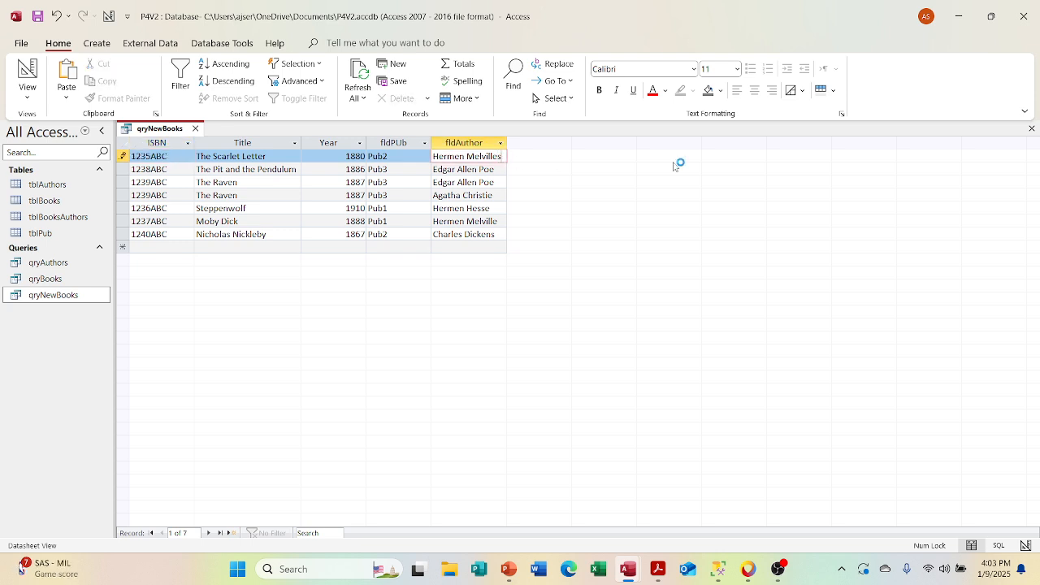
key("Tab")
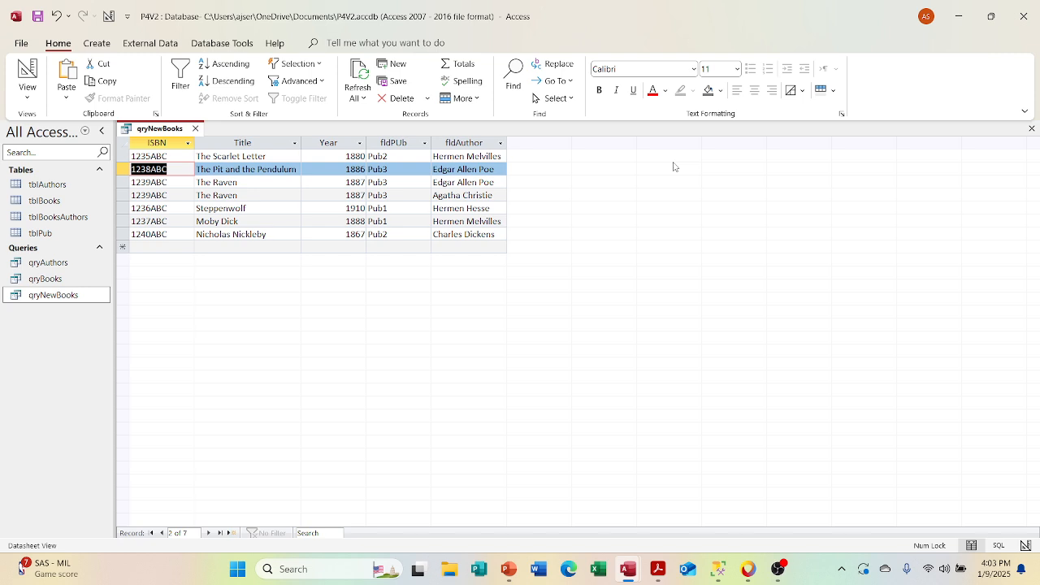
left_click(504, 156)
key("BackSpace")
key("Tab")
Step: Turn on Totals grouping in the qryNewBooks design and try to edit the first record's author in Datasheet View
right_click(155, 131)
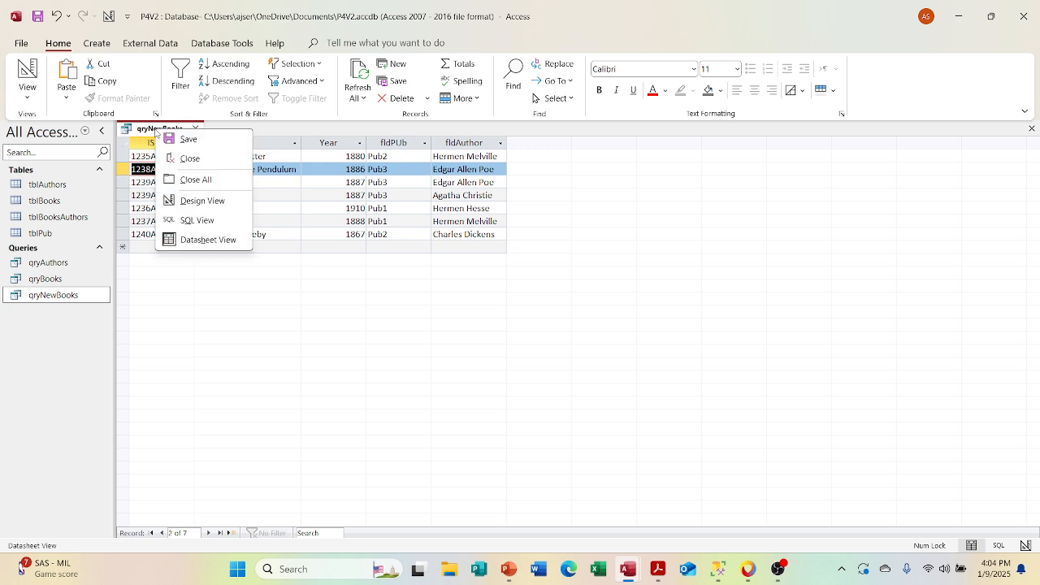
left_click(195, 199)
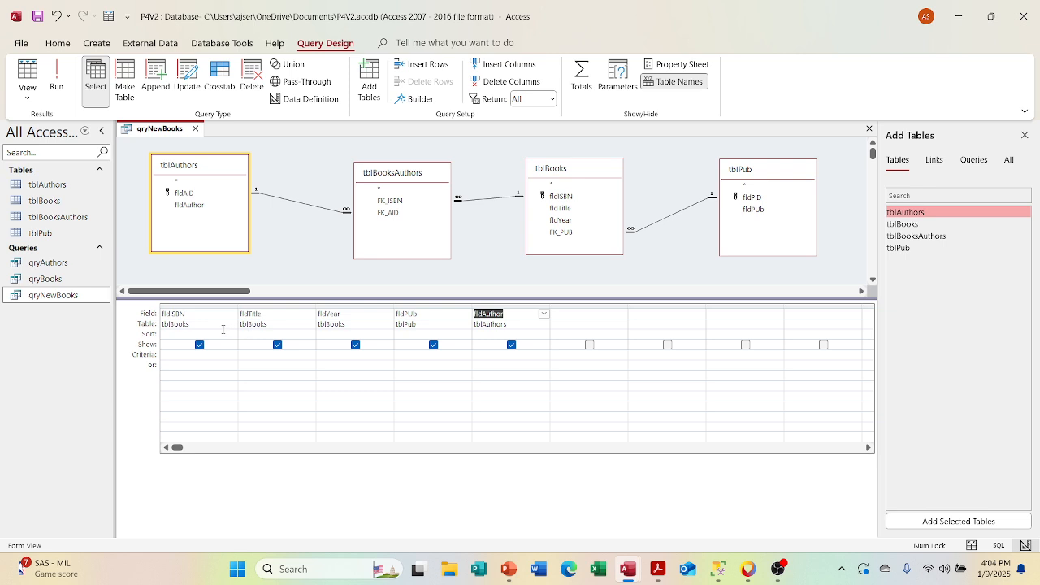
right_click(223, 329)
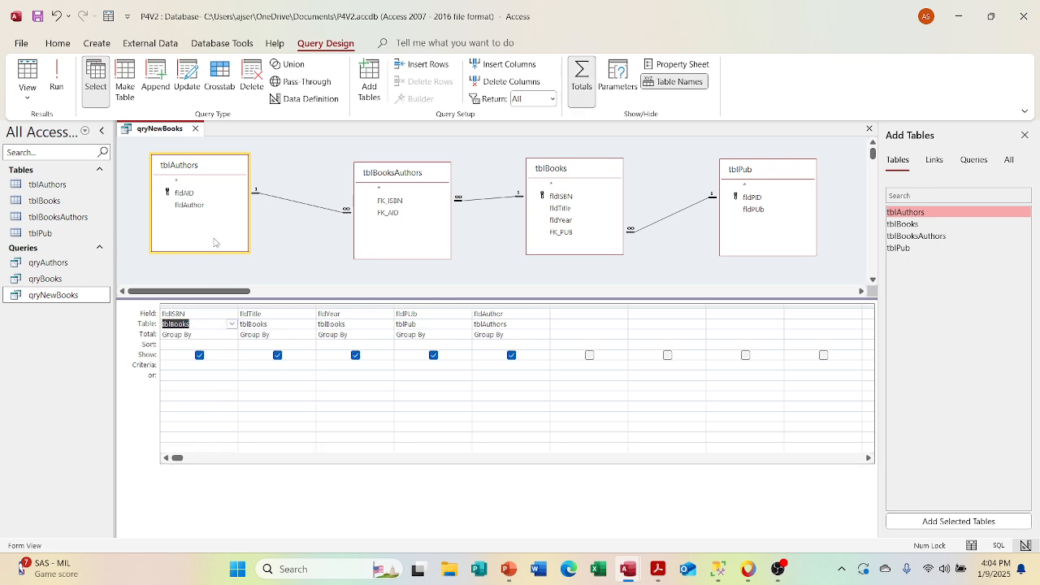
right_click(164, 130)
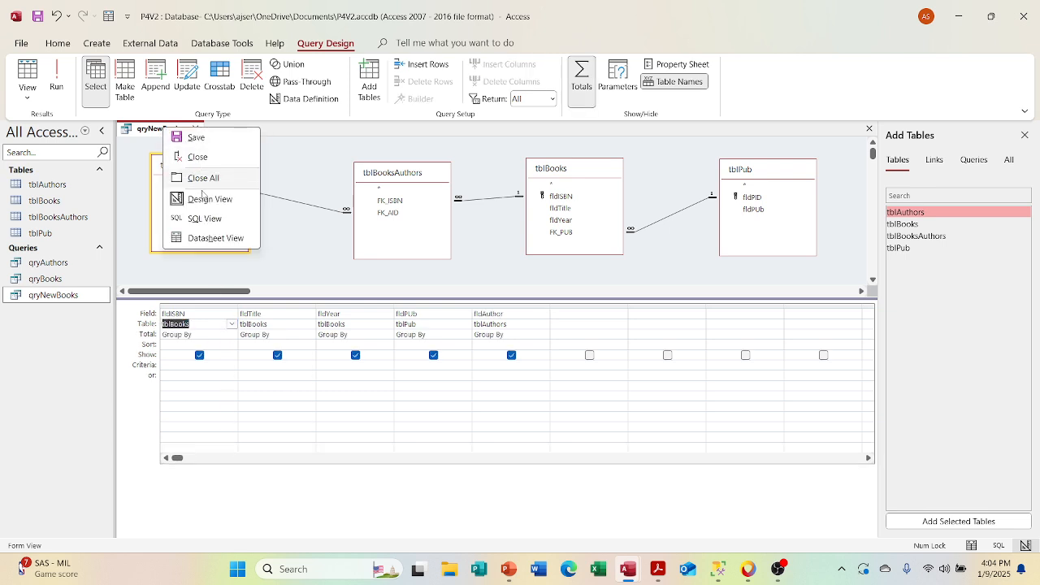
left_click(205, 239)
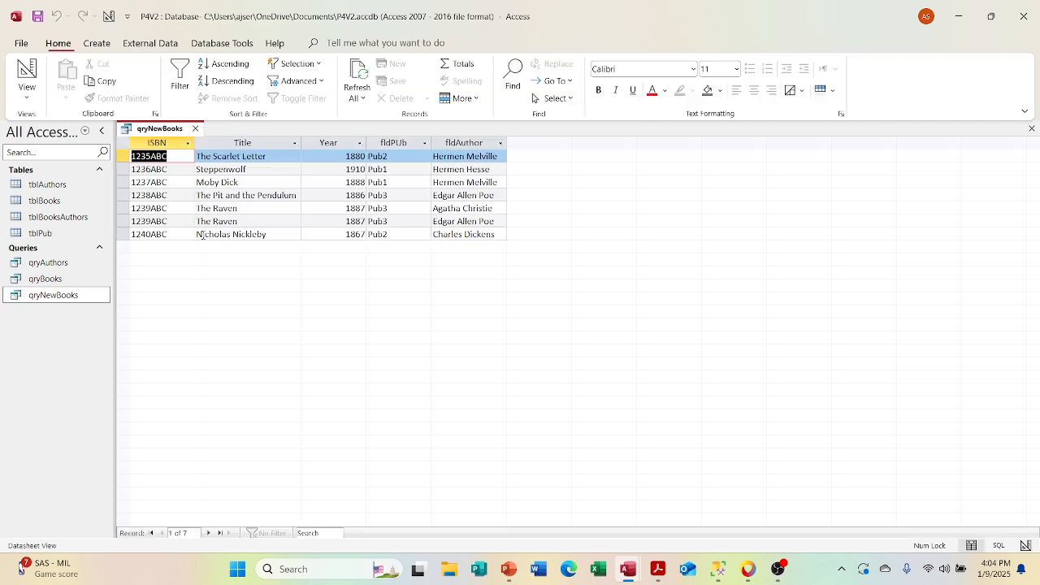
left_click(497, 156)
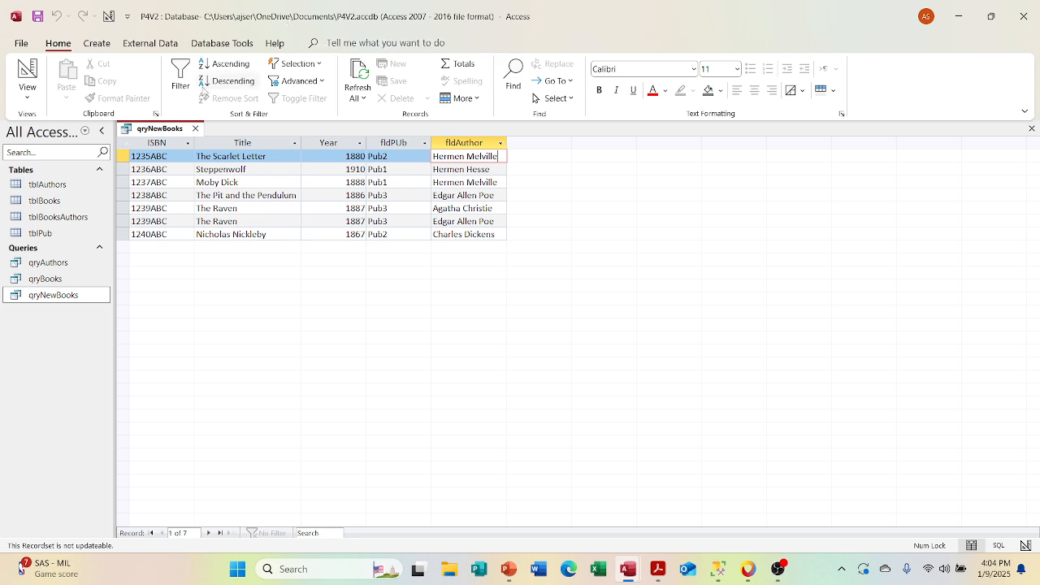
Step: Remove the Totals grouping from the qryNewBooks design and show the query in Datasheet View
left_click(32, 69)
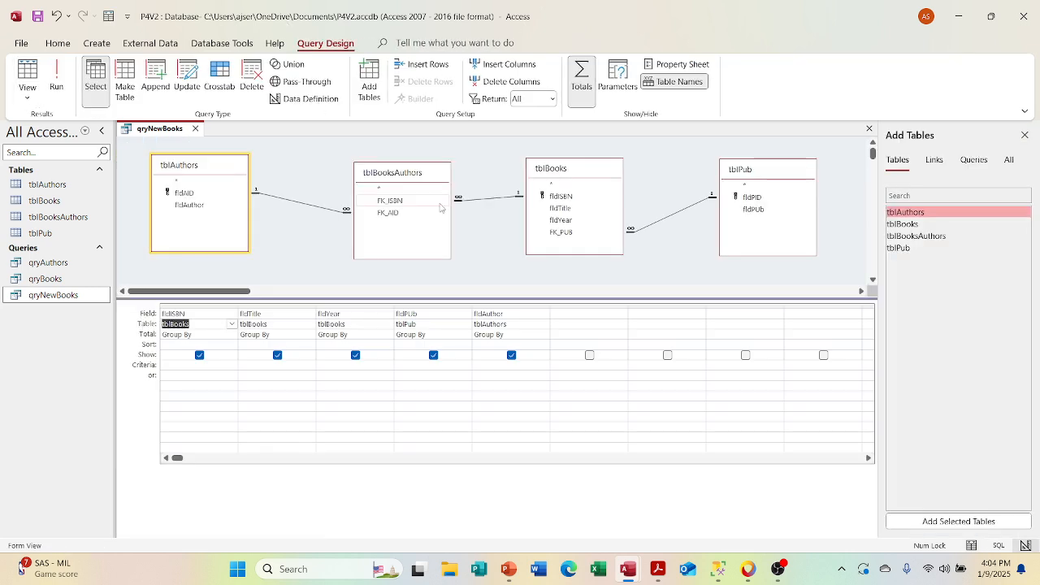
right_click(176, 335)
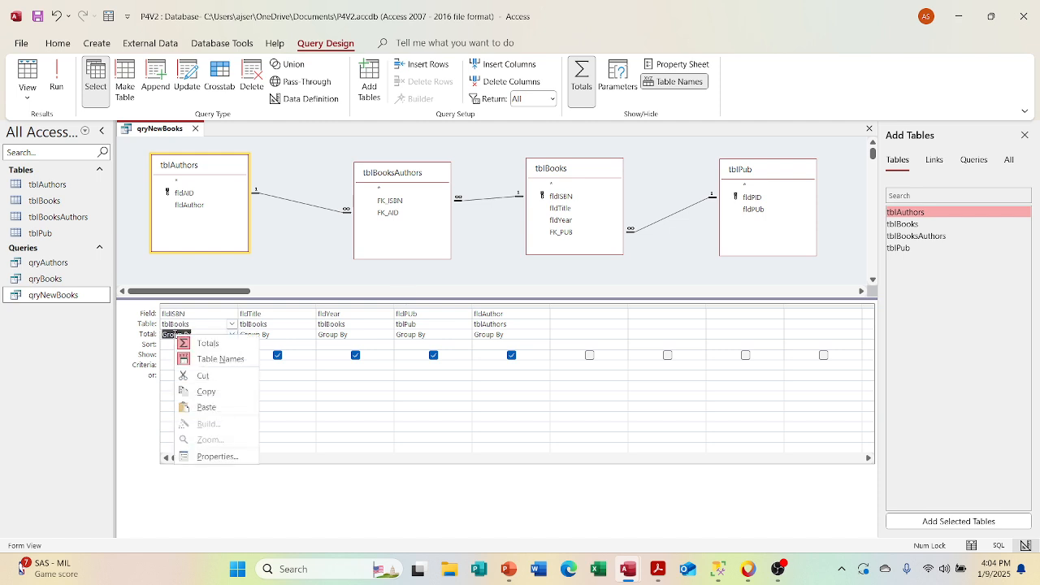
left_click(189, 345)
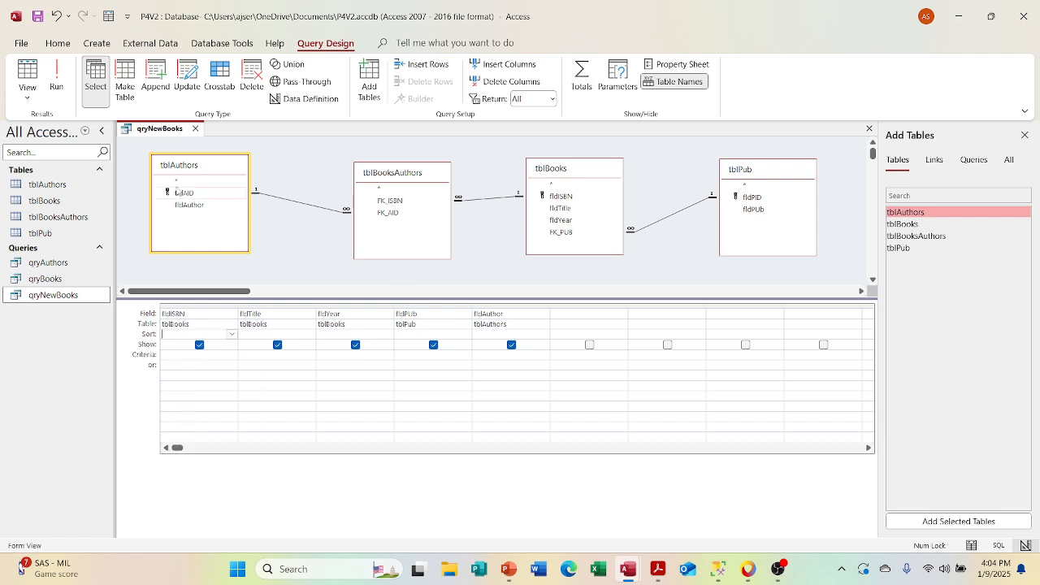
left_click(27, 78)
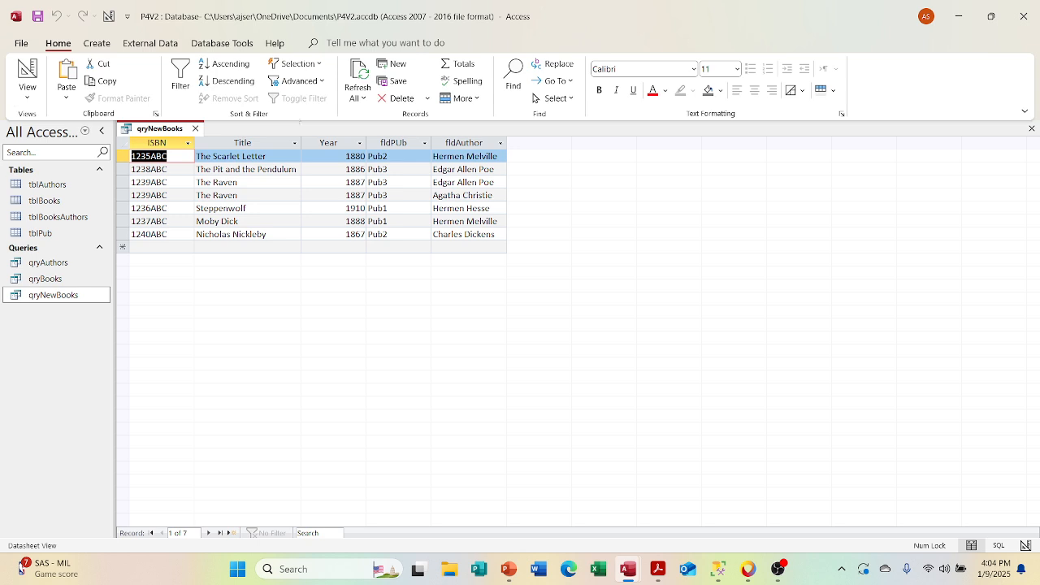
Step: Test adding an s to the author of the second The Raven record, remove it again, and close qryNewBooks
left_click(500, 195)
type("s")
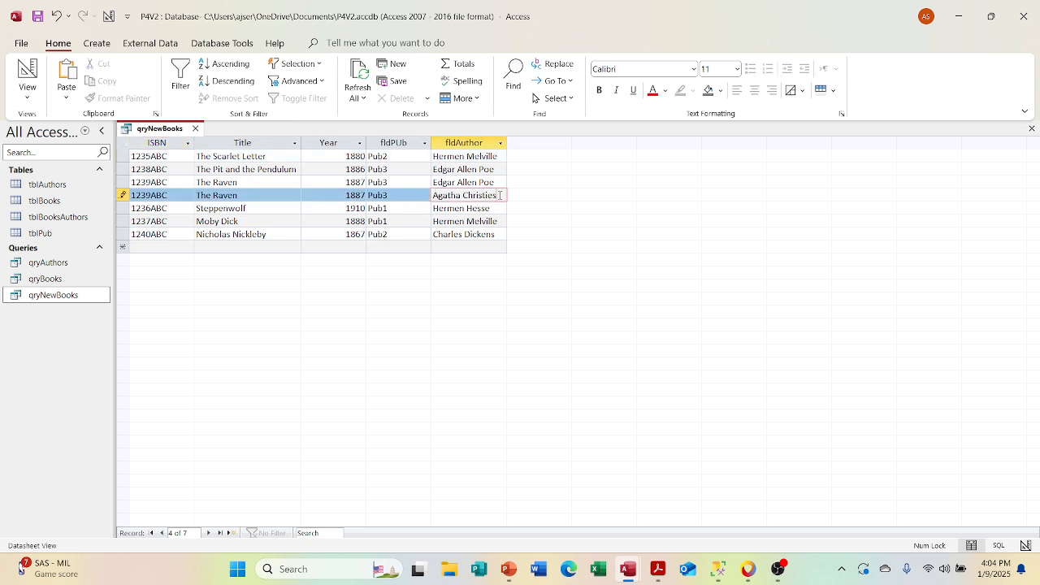
key("Down")
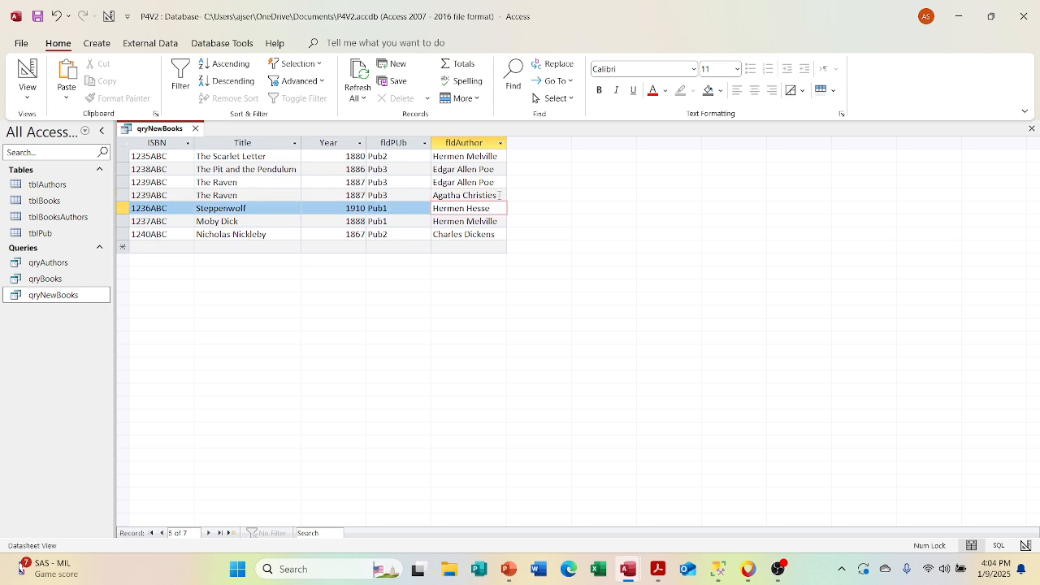
key("Up")
key("BackSpace")
key("Tab")
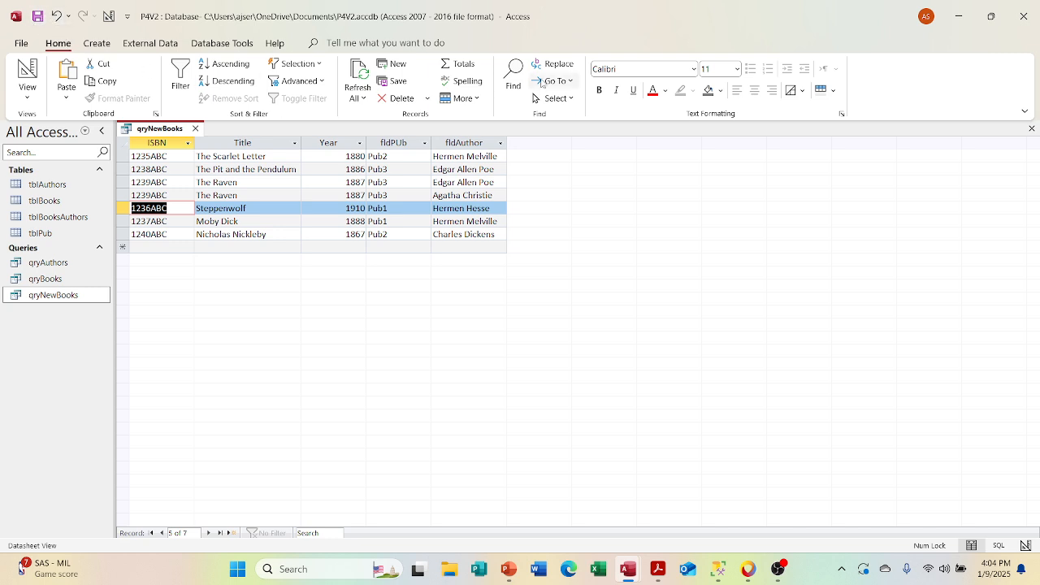
left_click(195, 129)
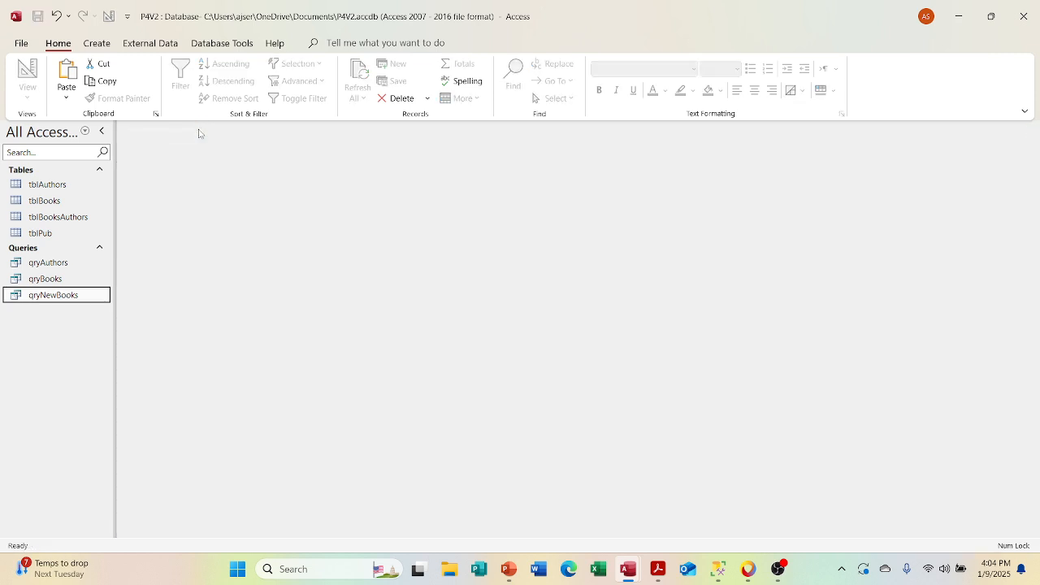
Step: Switch to PowerPoint to review the Tables topics slide, and return to the P4V2 database in Access
left_click(507, 568)
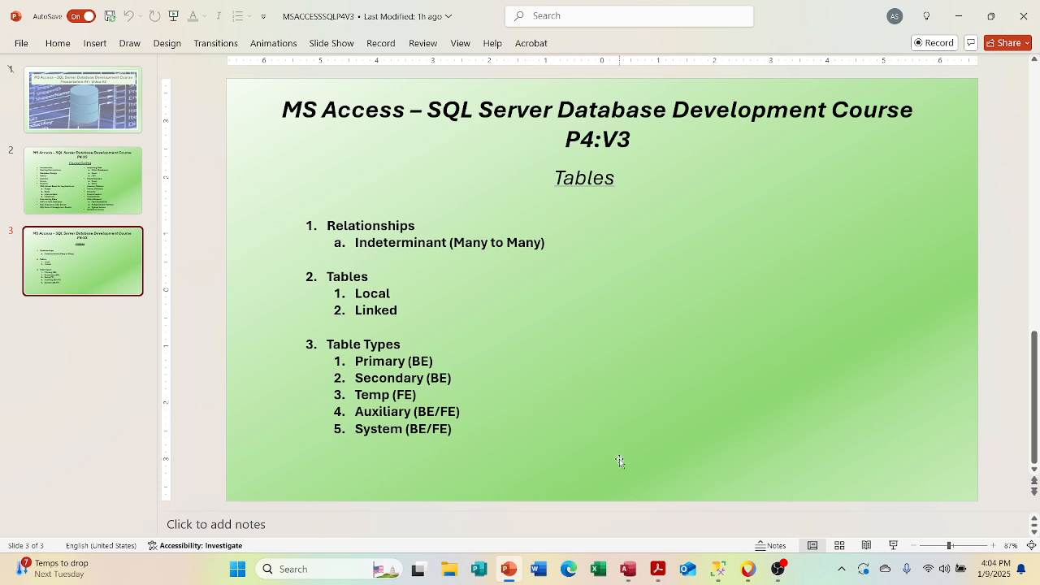
left_click(626, 569)
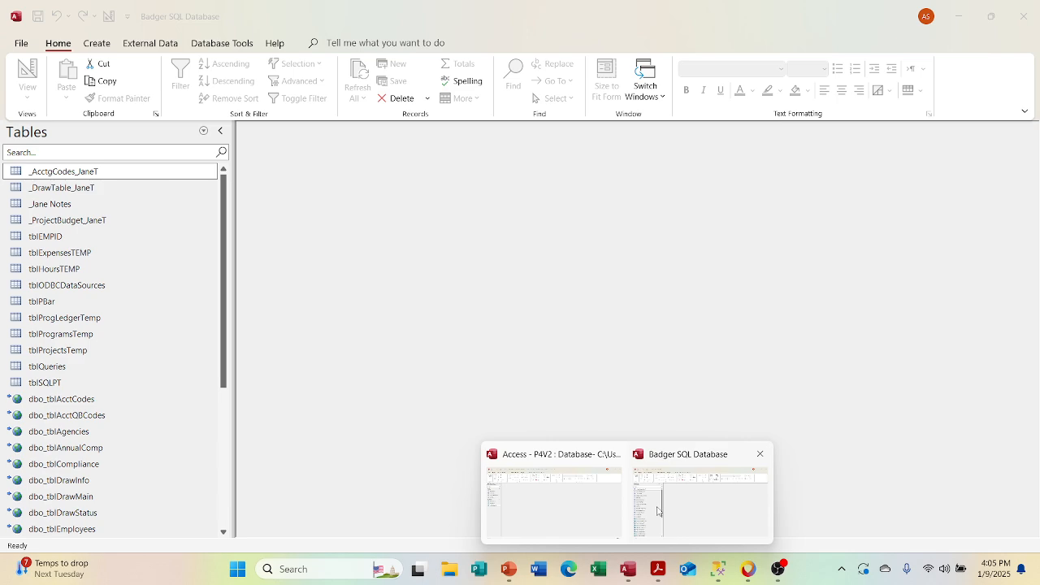
left_click(592, 497)
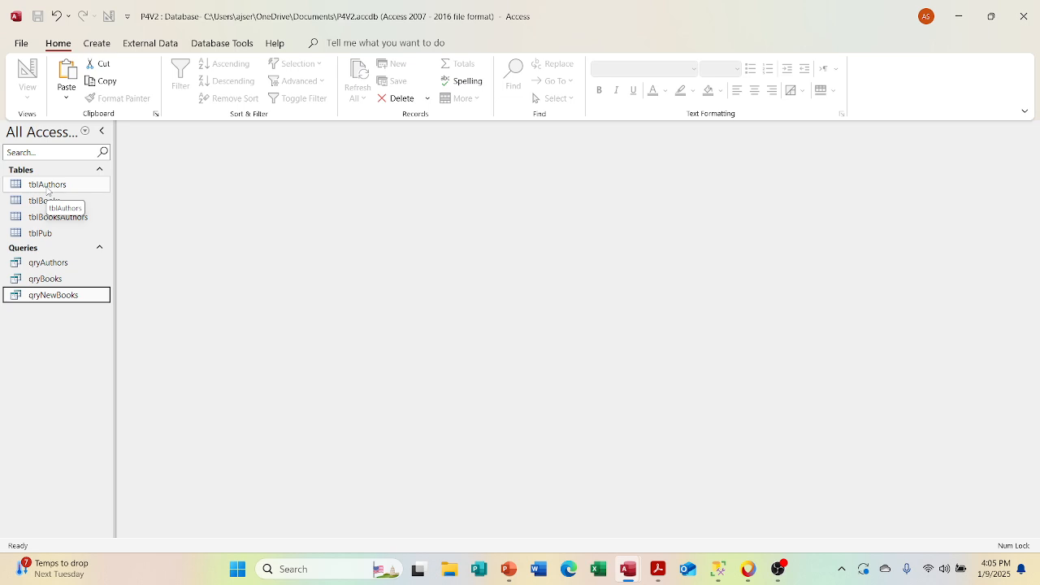
Step: Start getting external data into P4V2 from another Access database
left_click(144, 46)
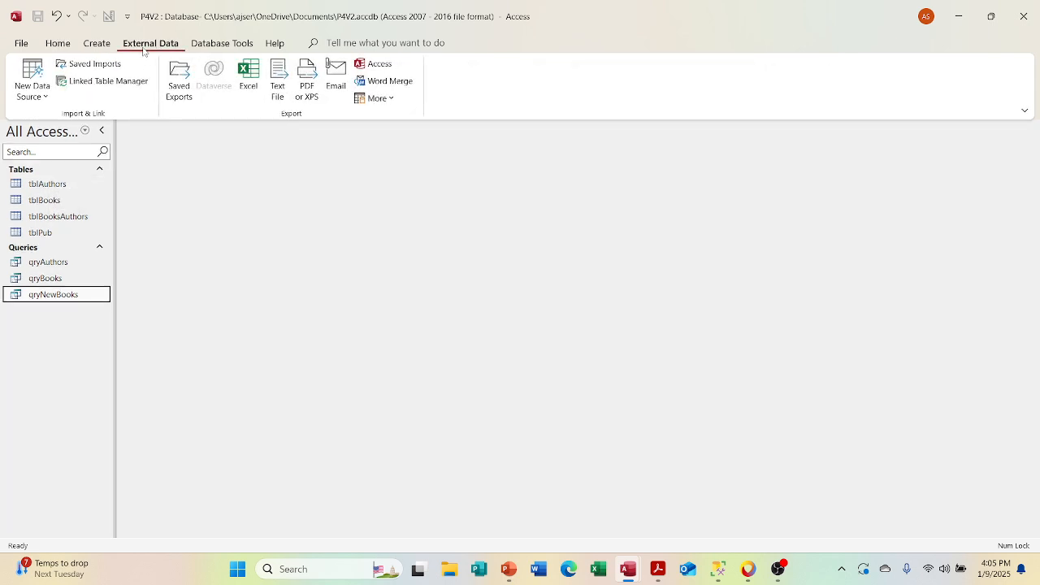
double_click(143, 45)
left_click(143, 47)
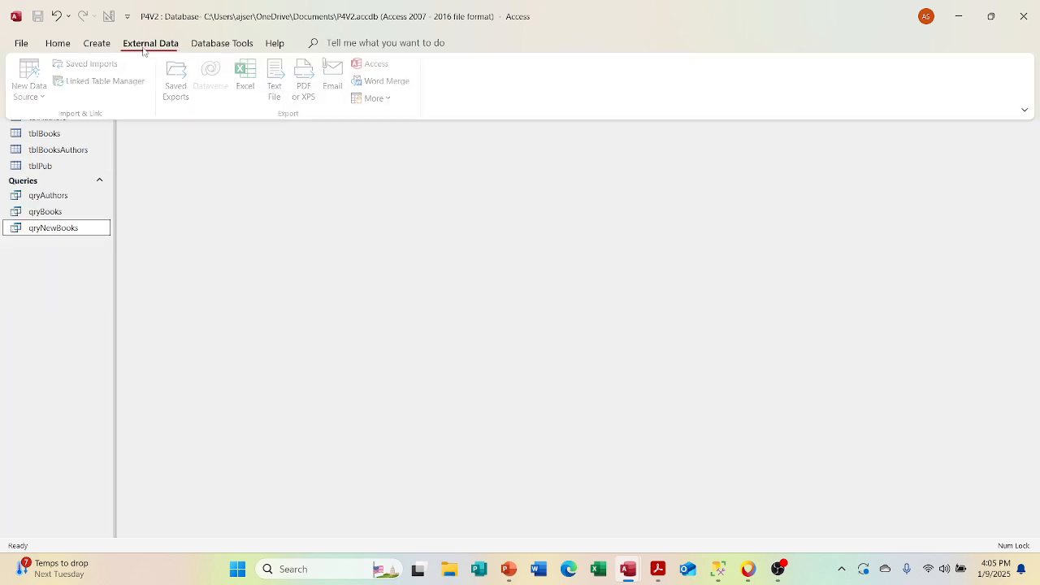
left_click(34, 89)
mouse_move(81, 151)
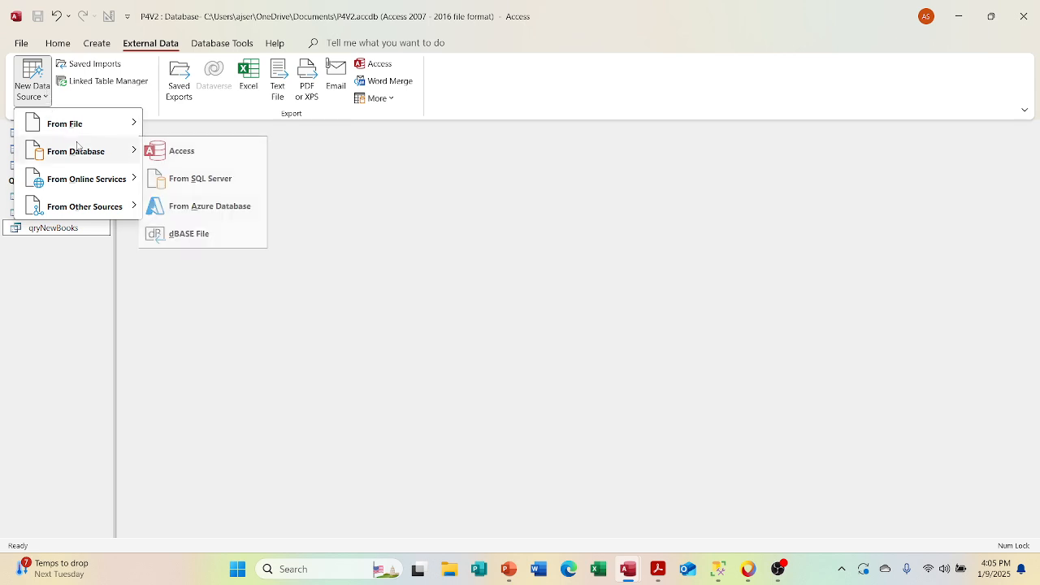
left_click(170, 150)
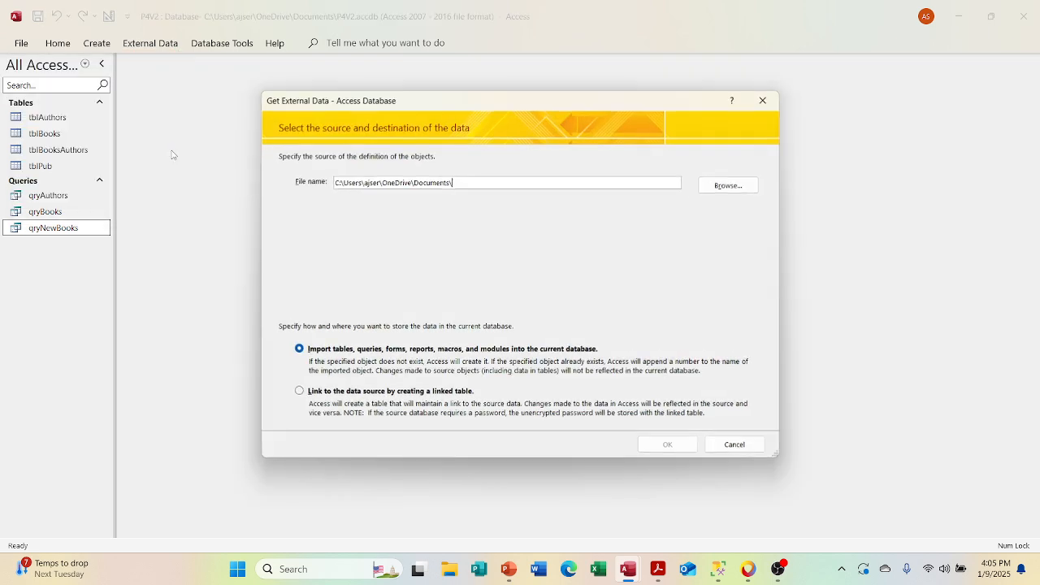
Step: Choose the P2V1 database in the Documents folder as the source, with its objects imported into the current database
left_click(706, 182)
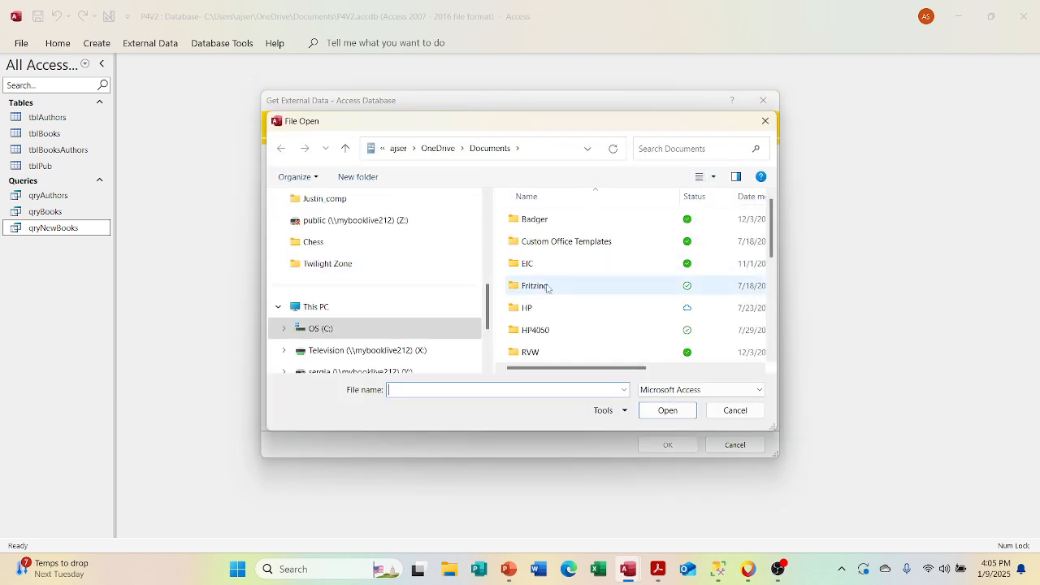
scroll(420, 244, "up", 2)
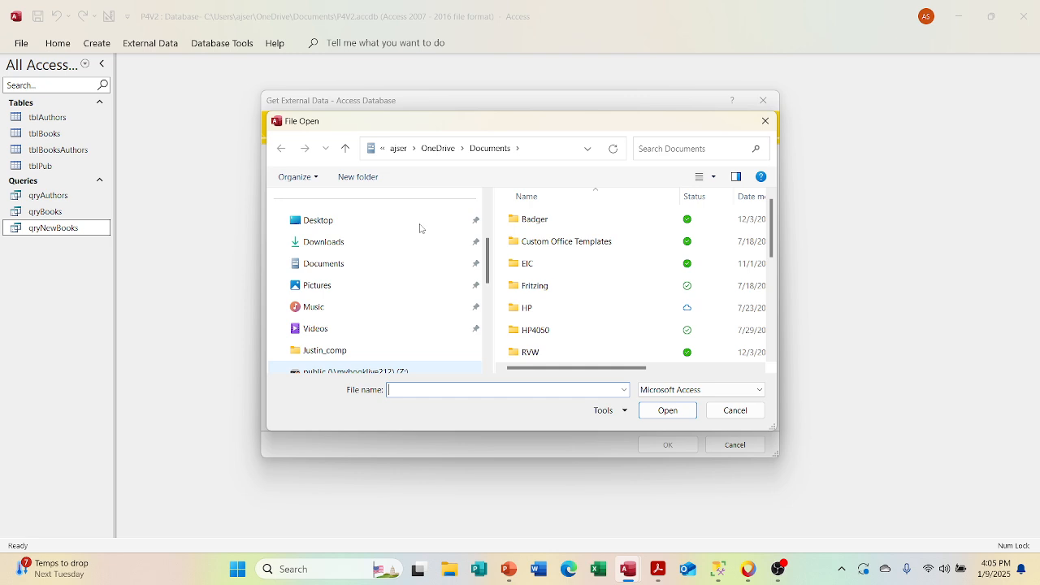
left_click(395, 230)
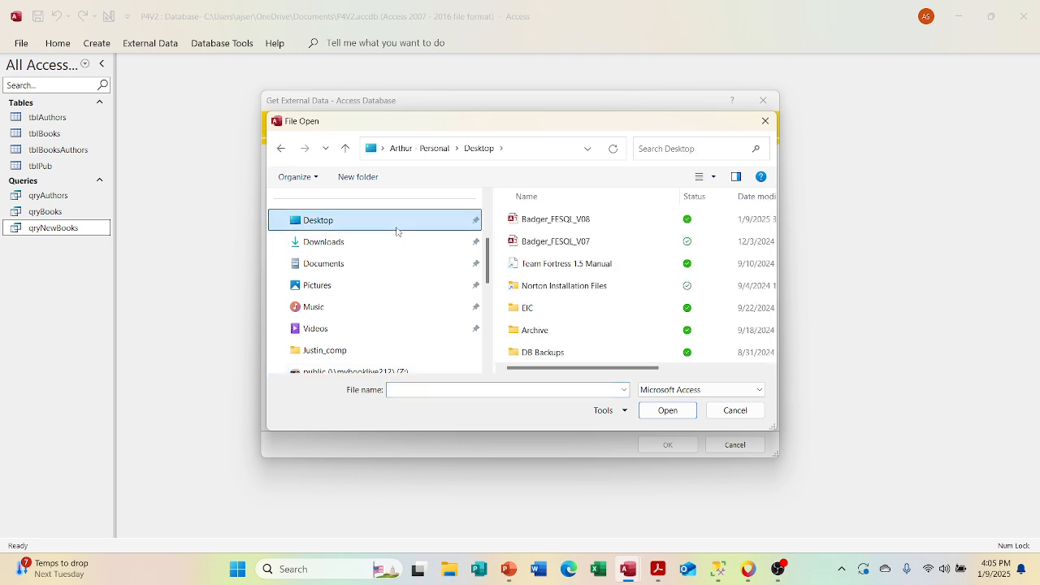
scroll(534, 271, "right", 3)
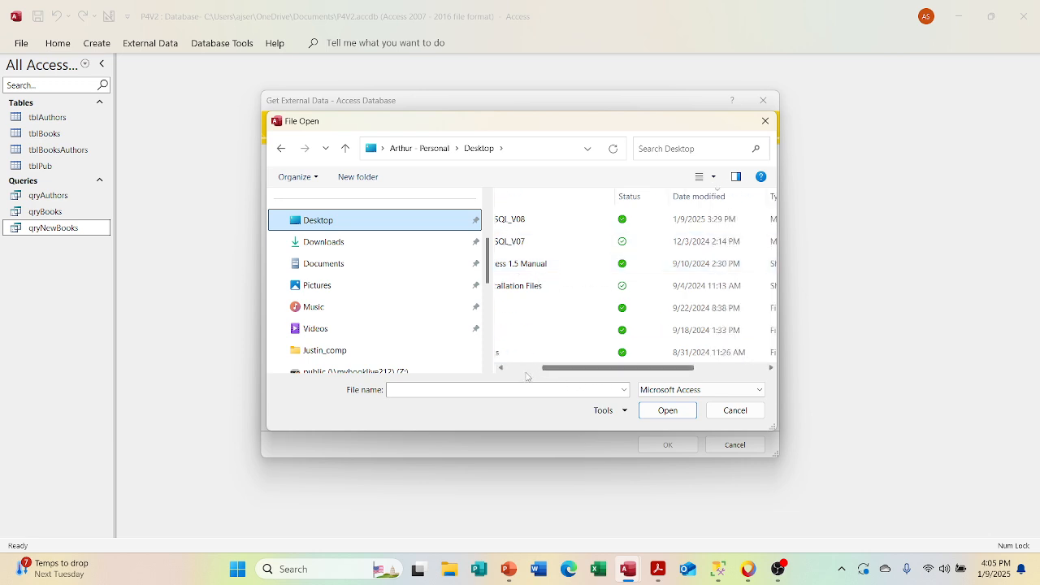
scroll(608, 368, "left", 3)
scroll(602, 336, "right", 3)
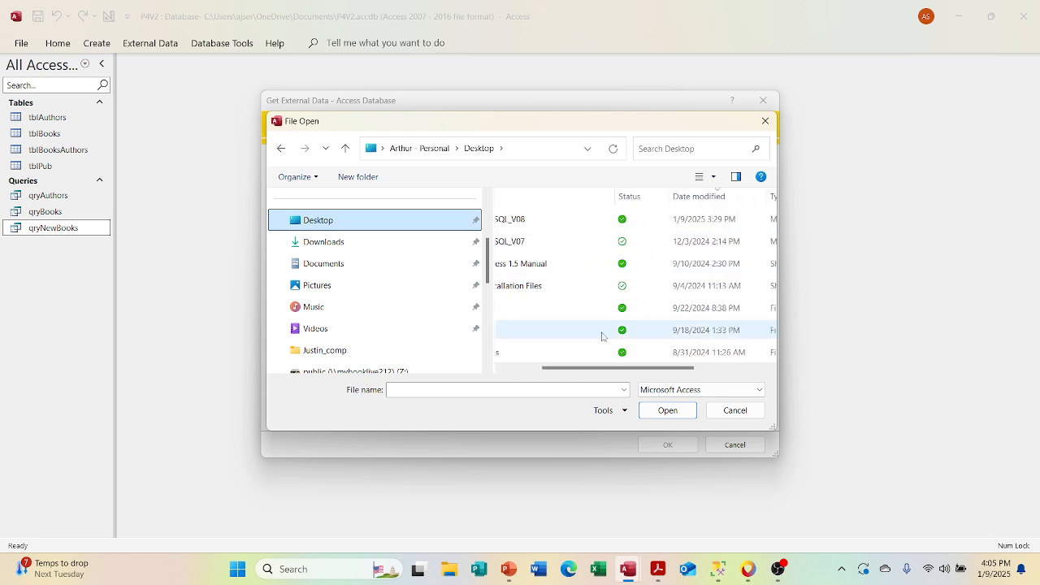
left_click(466, 265)
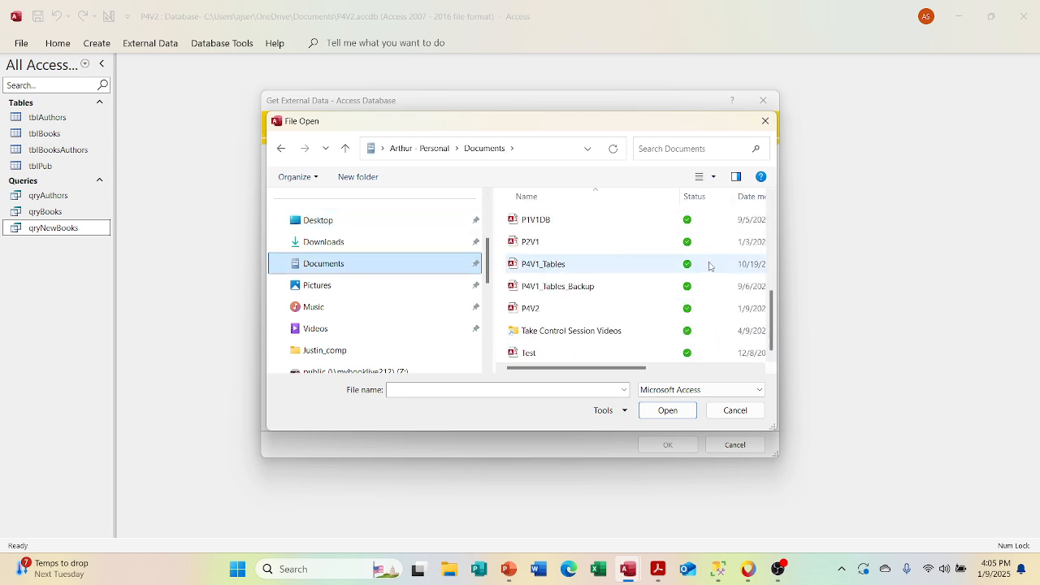
double_click(588, 249)
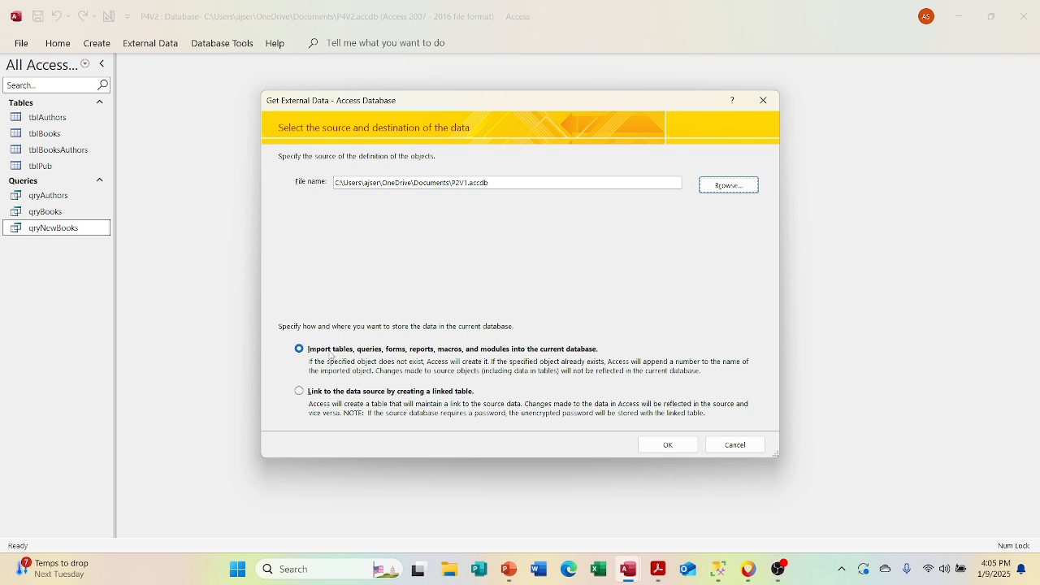
left_click(306, 355)
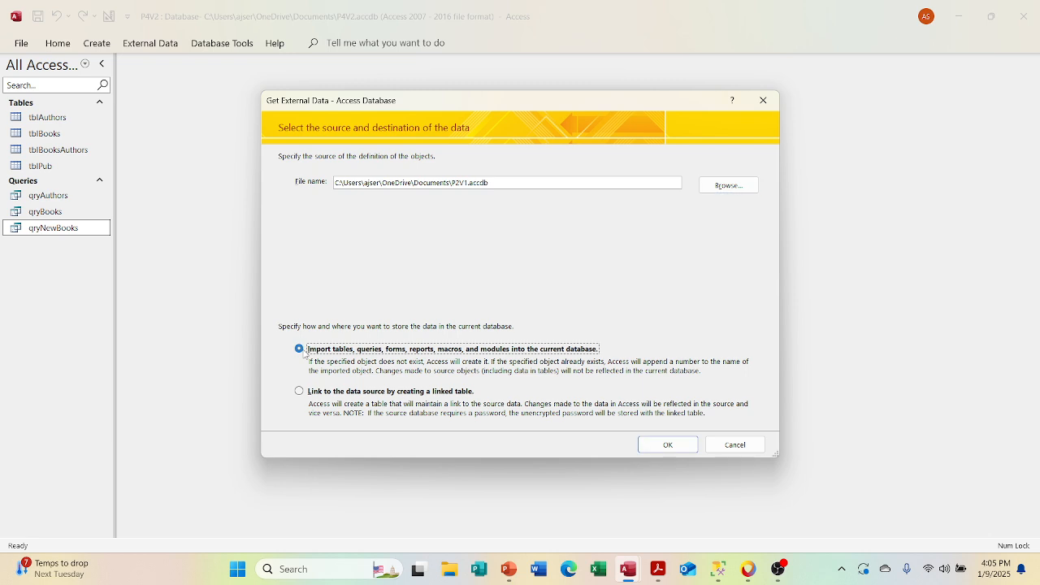
Step: Set the P2V1 source to be linked by creating a linked table instead of importing its objects, and proceed to the table selection
left_click(300, 393)
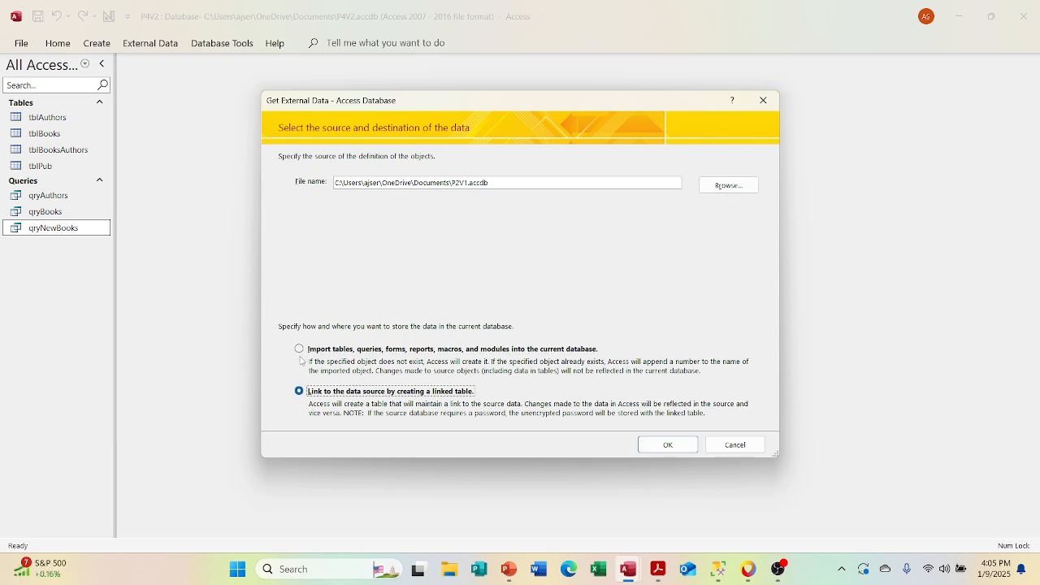
left_click(299, 349)
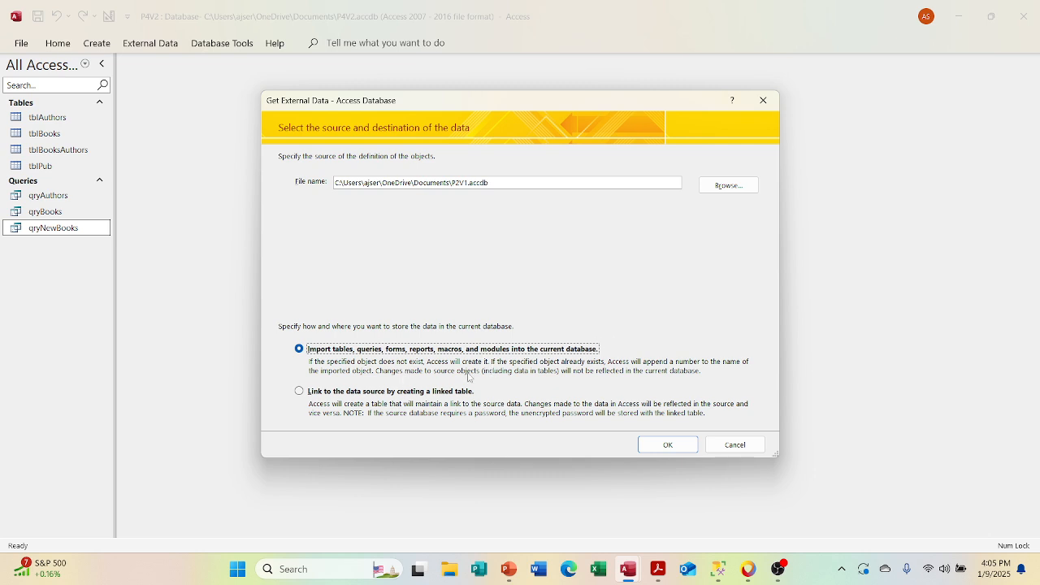
left_click(309, 392)
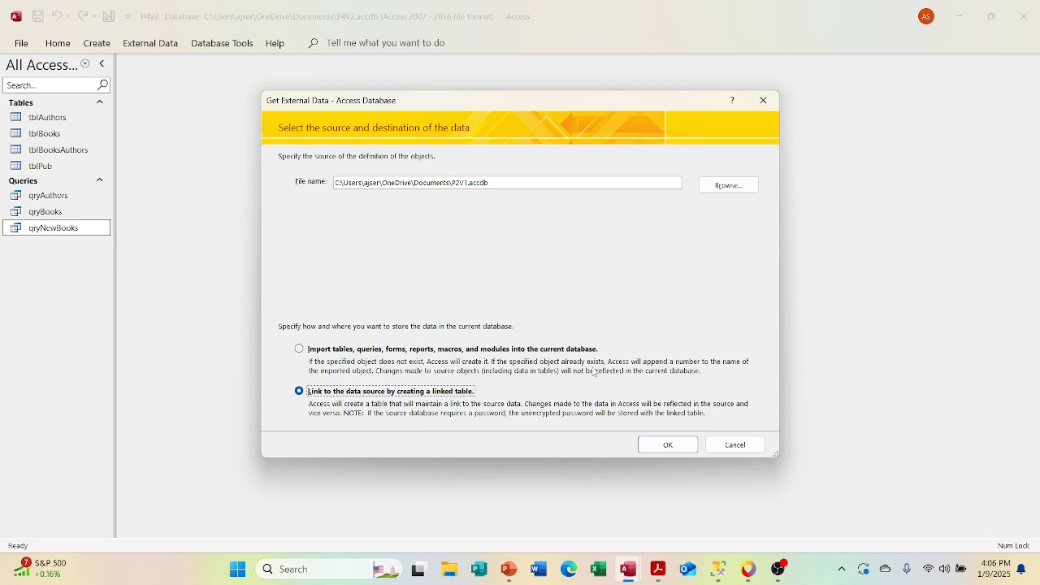
left_click(659, 446)
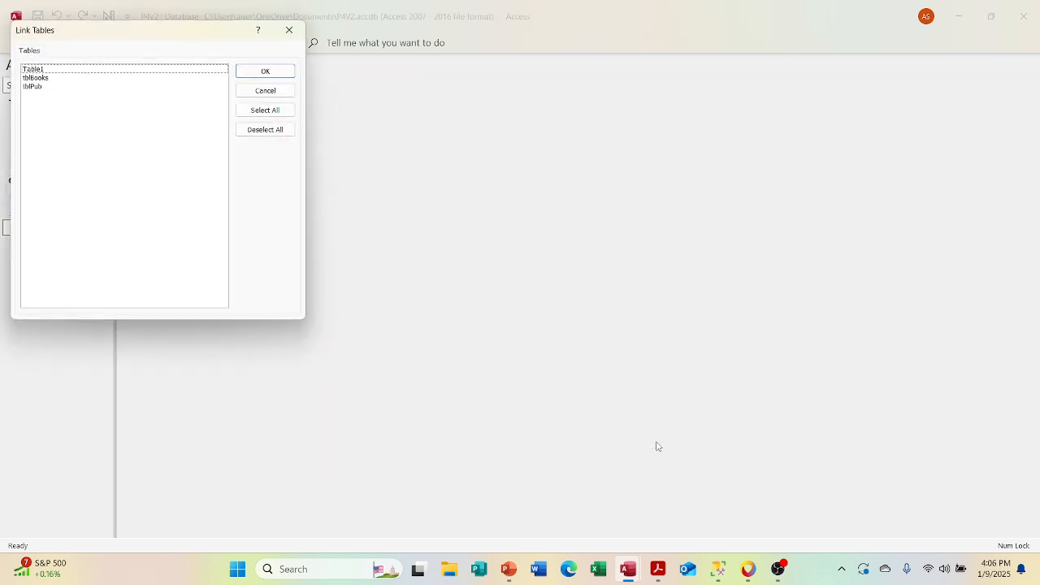
Step: Link the tblBooks and tblPub tables from P2V1 into the current database
left_click(65, 79)
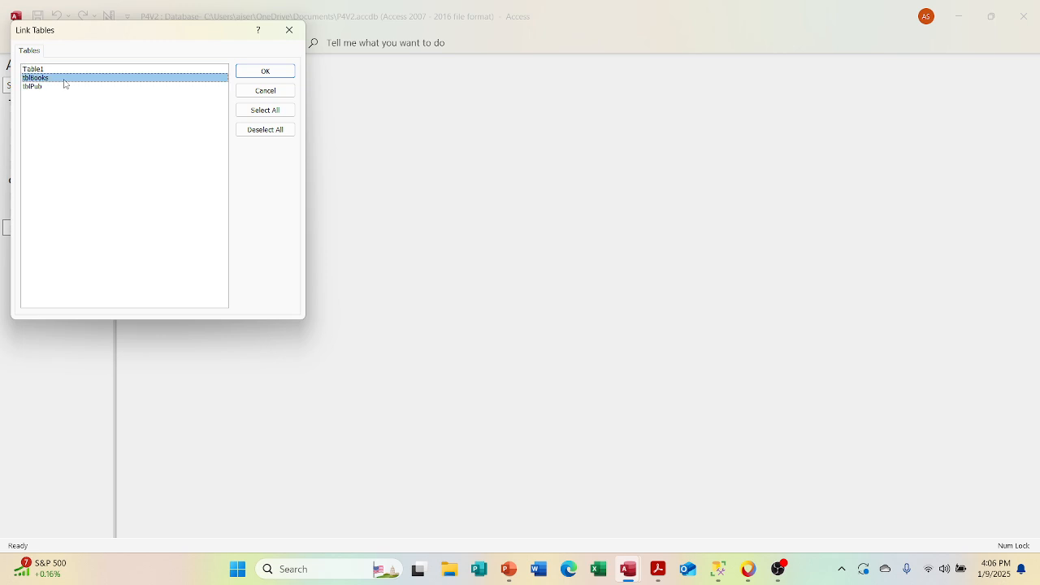
left_click(64, 100)
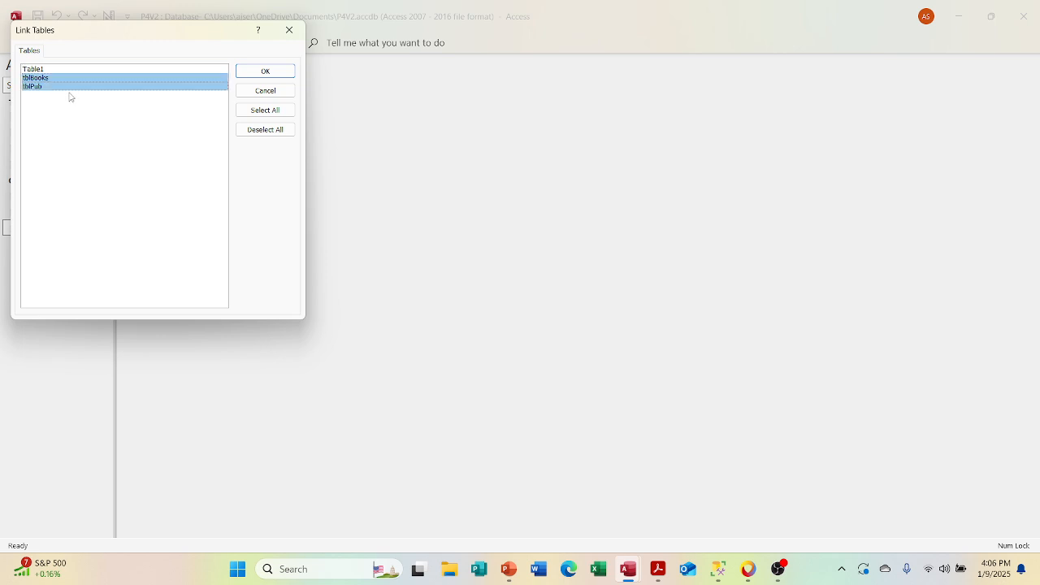
left_click(261, 74)
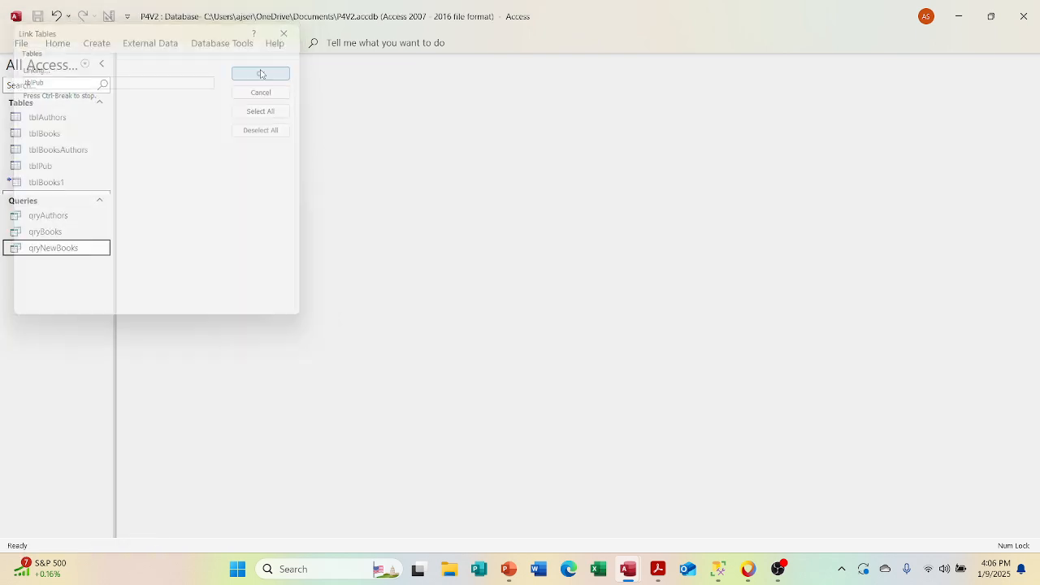
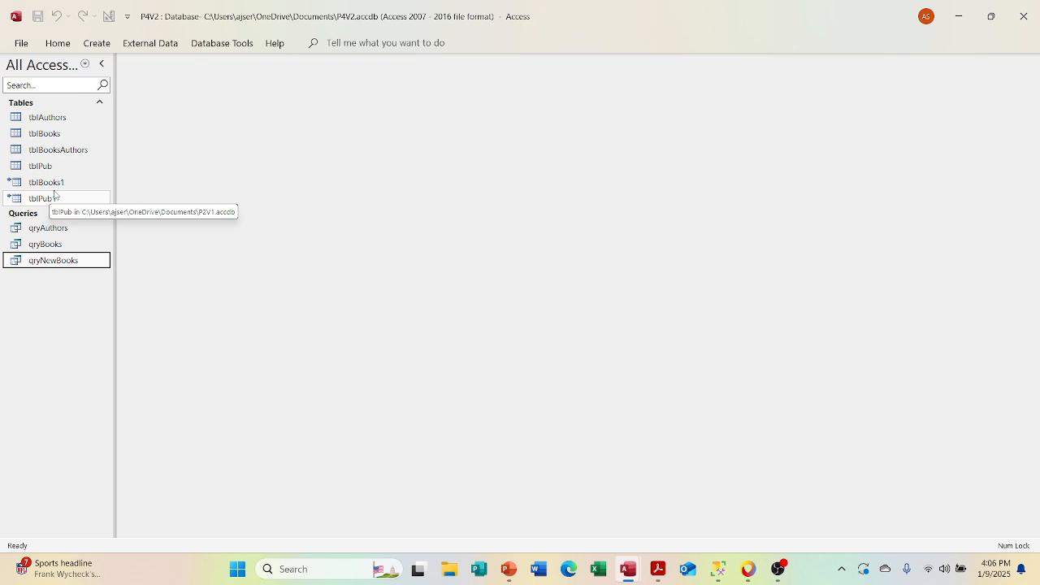
Step: View the records of the linked tables tblBooks1 and tblPub1, closing each table after viewing it
double_click(49, 183)
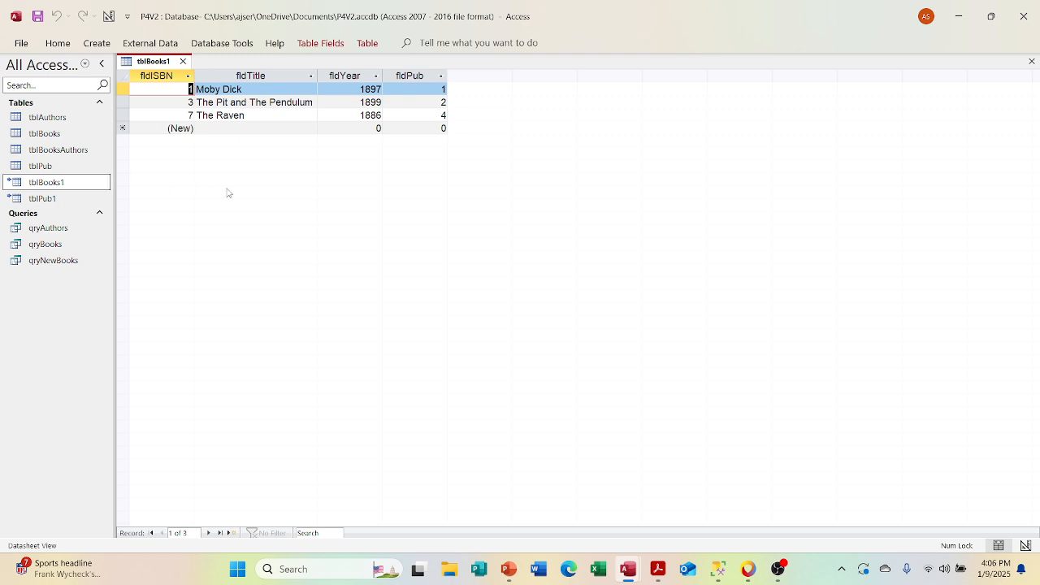
left_click(183, 61)
left_click(69, 199)
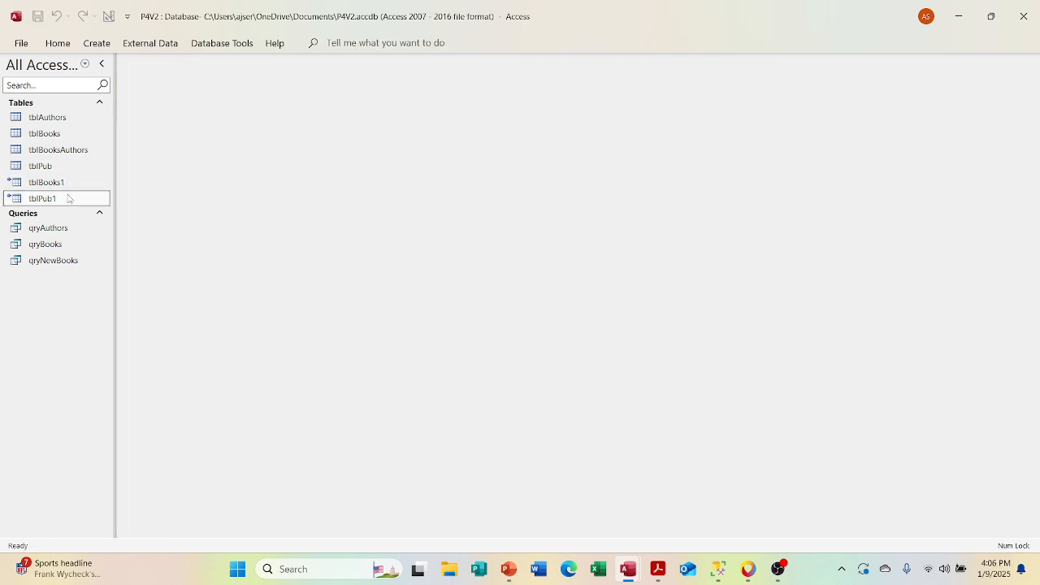
double_click(68, 199)
left_click(177, 67)
Step: Refresh the links of tblBooks1 and tblPub1 to the P2V1 source with the Linked Table Manager
right_click(73, 184)
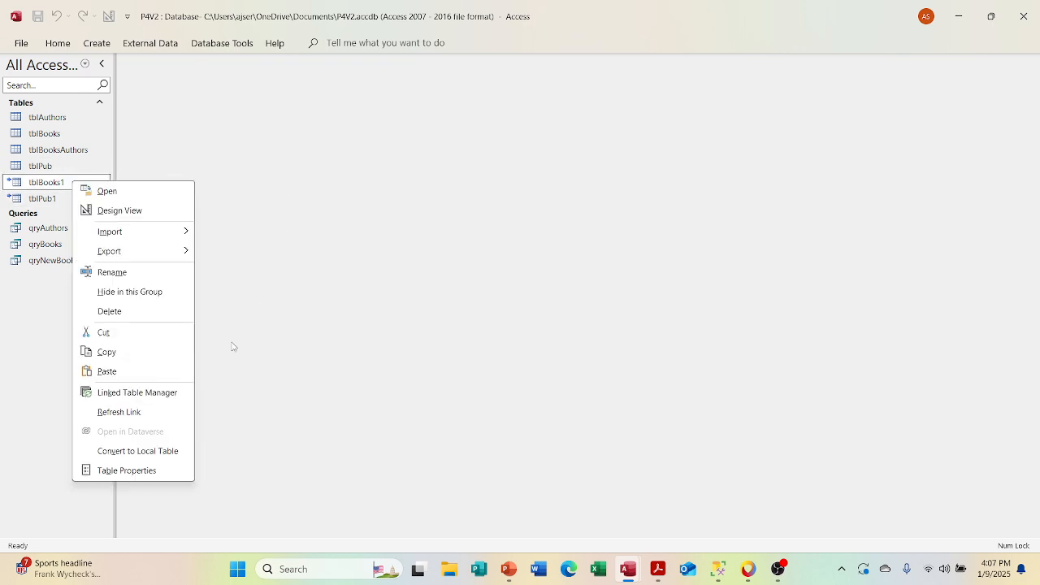
left_click(159, 397)
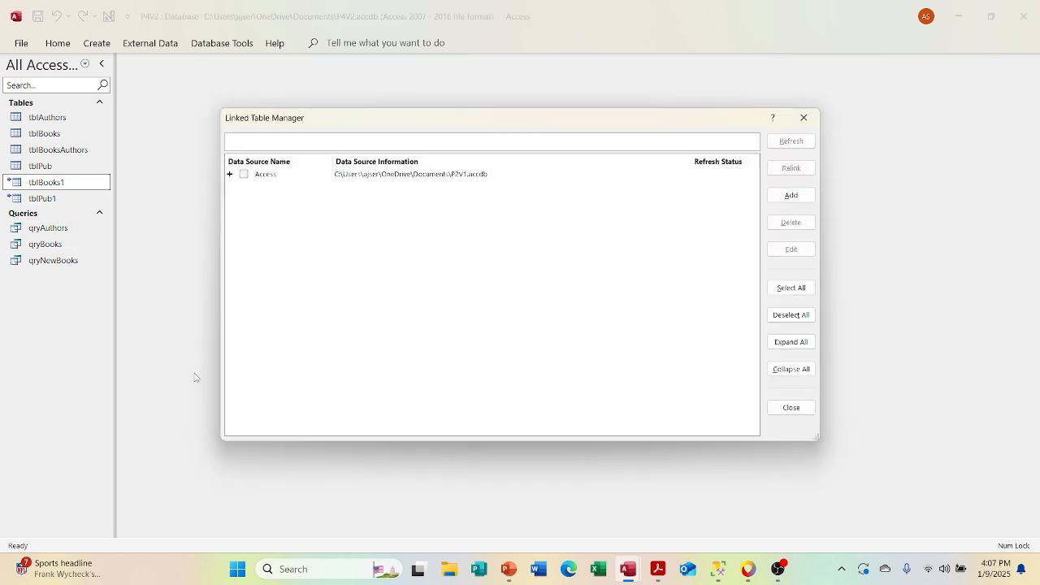
left_click(243, 174)
left_click(230, 174)
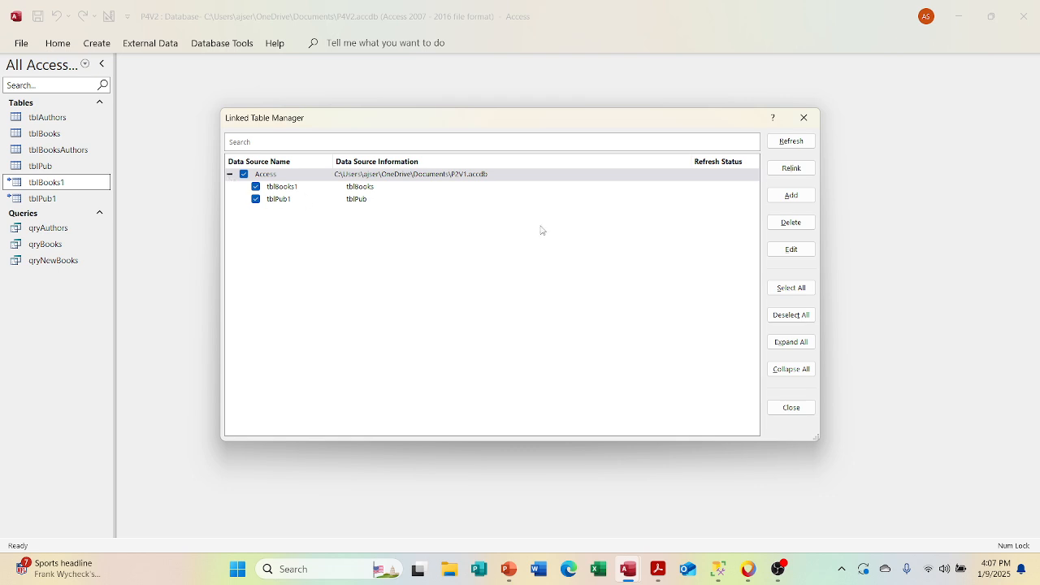
left_click(783, 140)
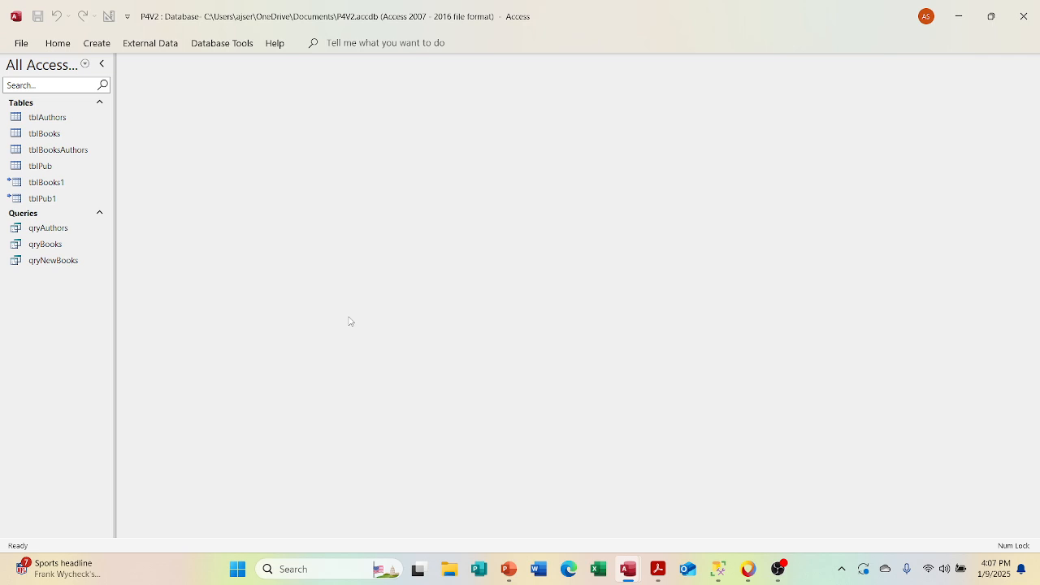
Step: Delete the linked tables tblBooks1 and tblPub1 from the P4V2 database
left_click(62, 189)
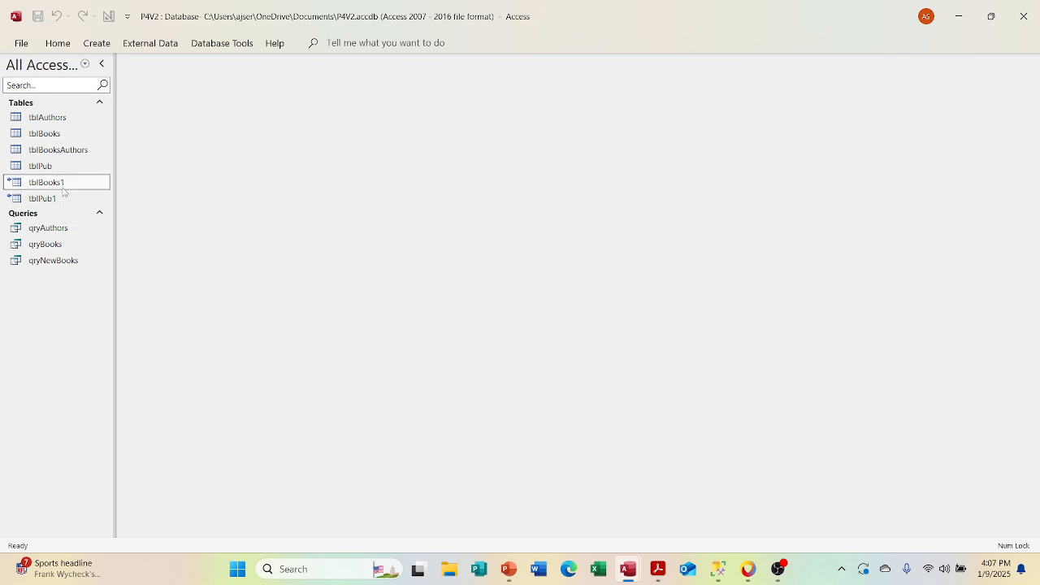
key("Down")
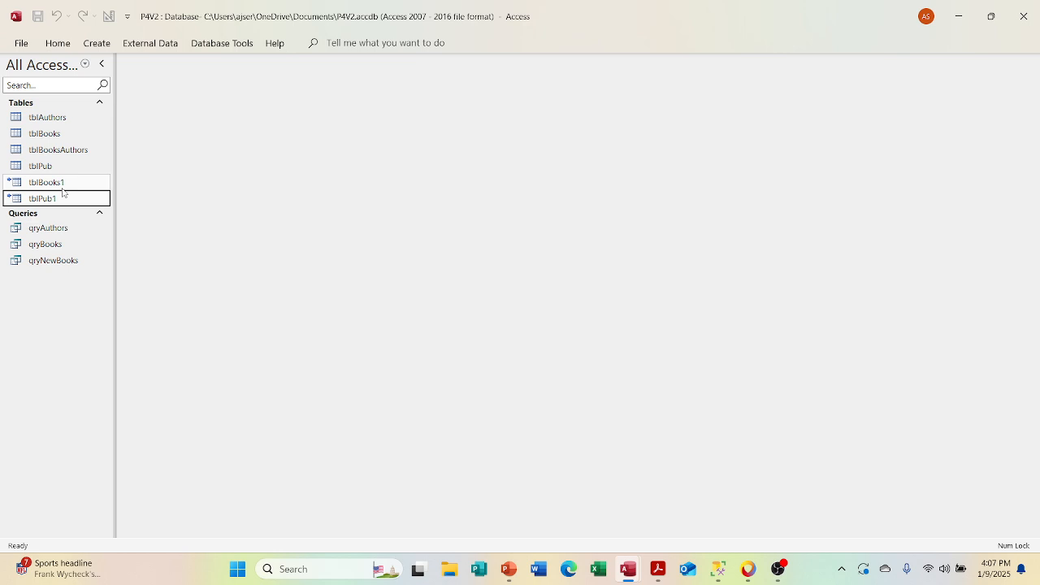
key("Delete")
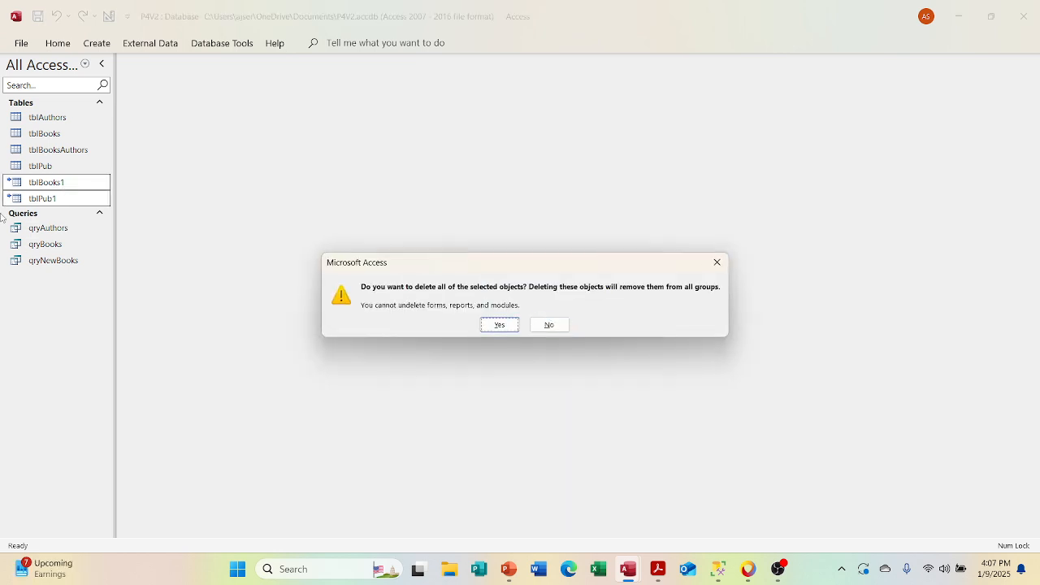
key("Return")
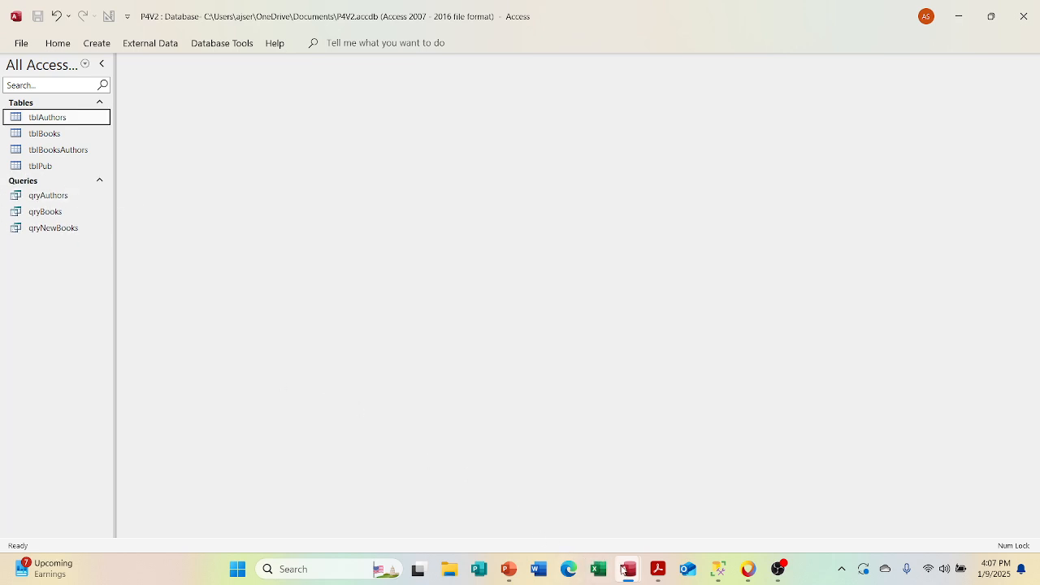
Step: Switch to the Badger SQL Database and examine the connection records in tblODBCDataSources, closing the table when done
mouse_move(624, 571)
left_click(650, 526)
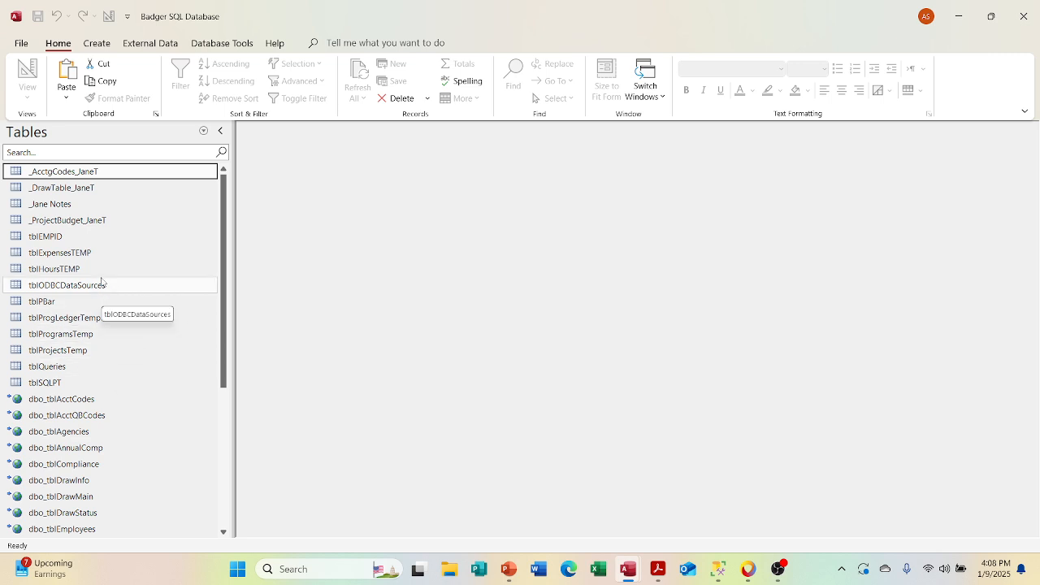
left_click(145, 294)
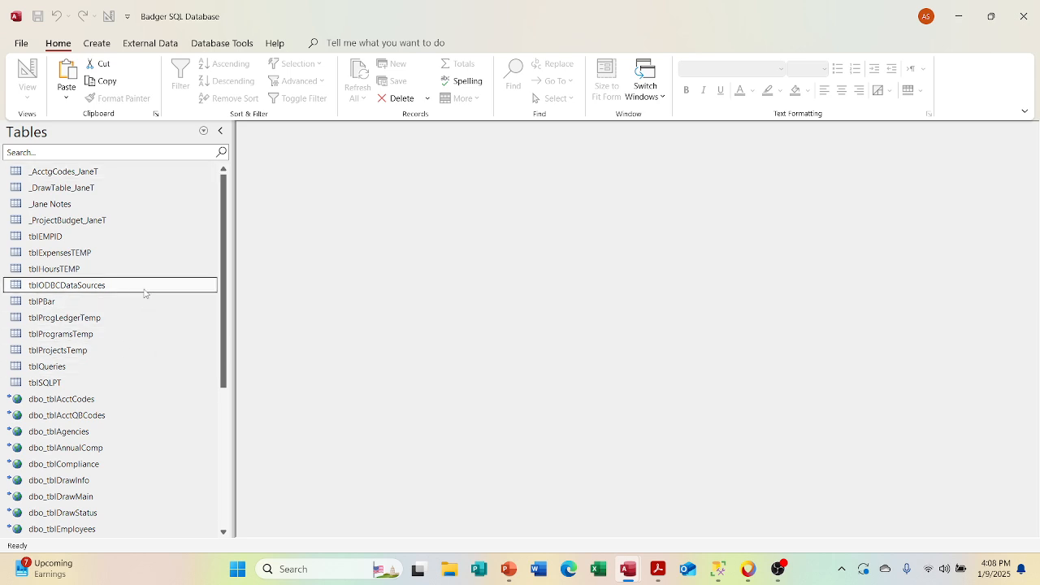
double_click(145, 293)
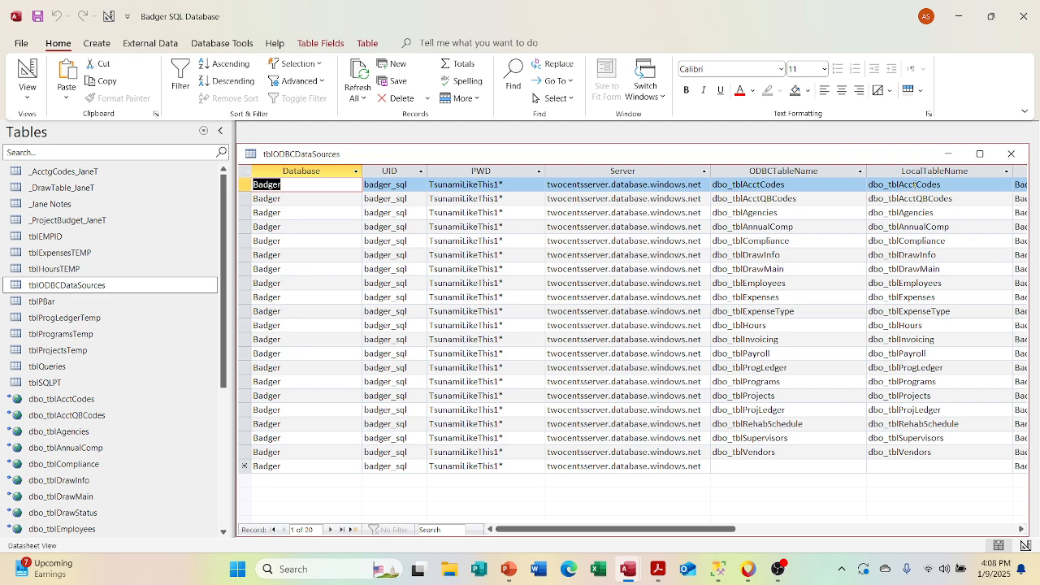
left_click(1010, 153)
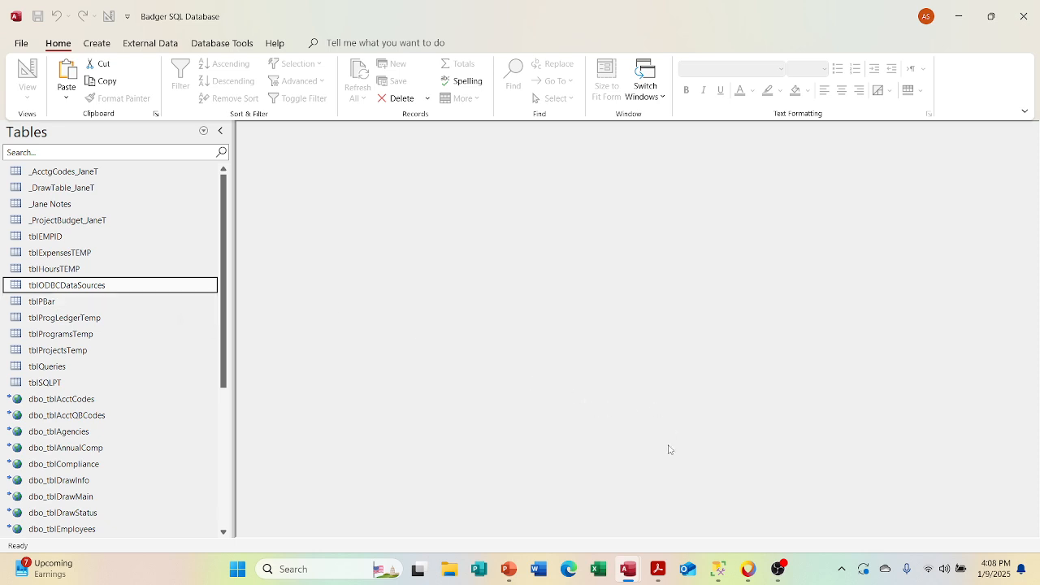
Step: Compare the table types listed on the Tables slide in PowerPoint with the tables of the P4V2 database in Access
left_click(509, 570)
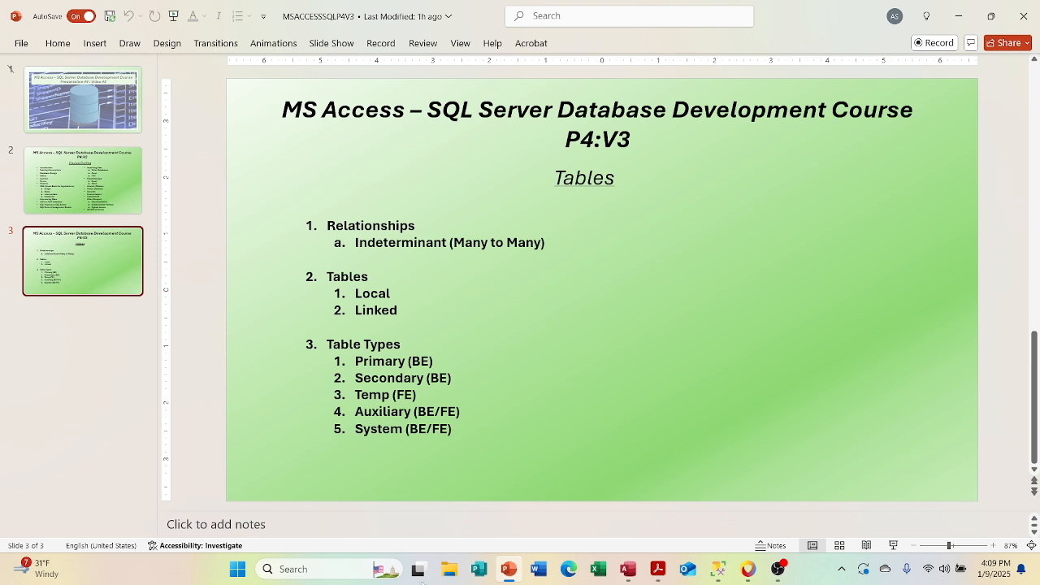
left_click(628, 568)
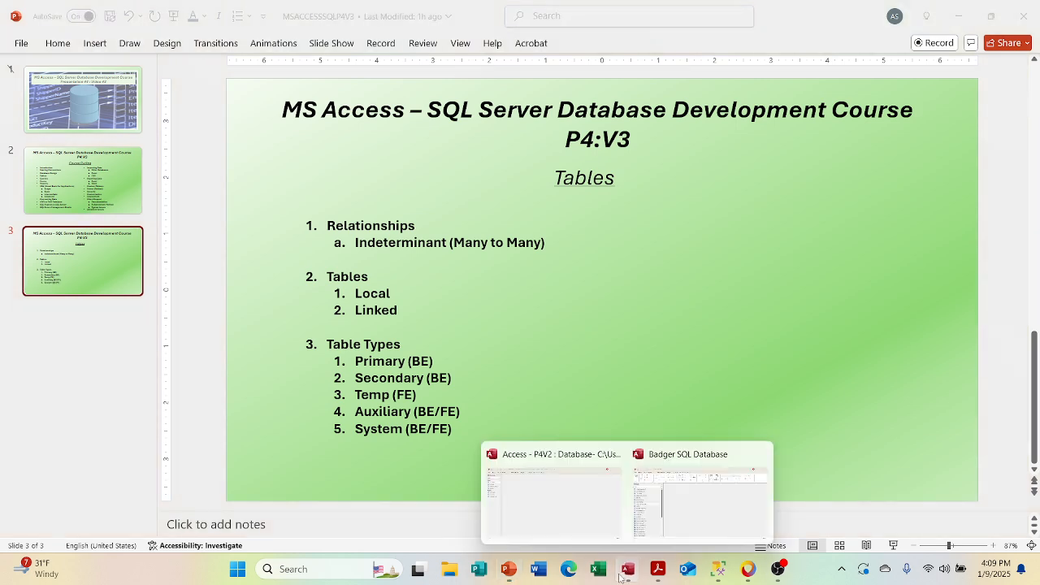
left_click(571, 518)
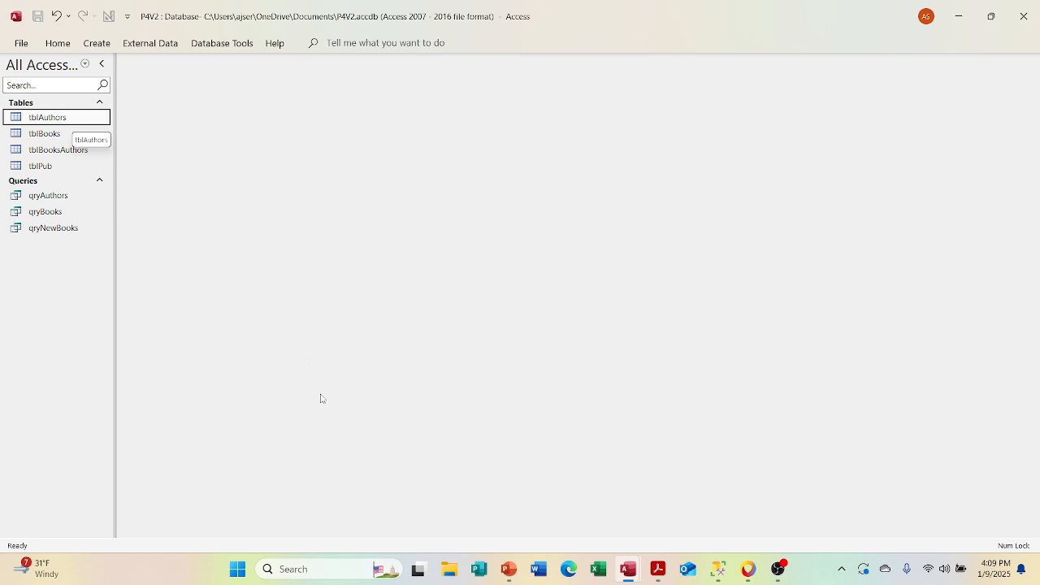
left_click(515, 578)
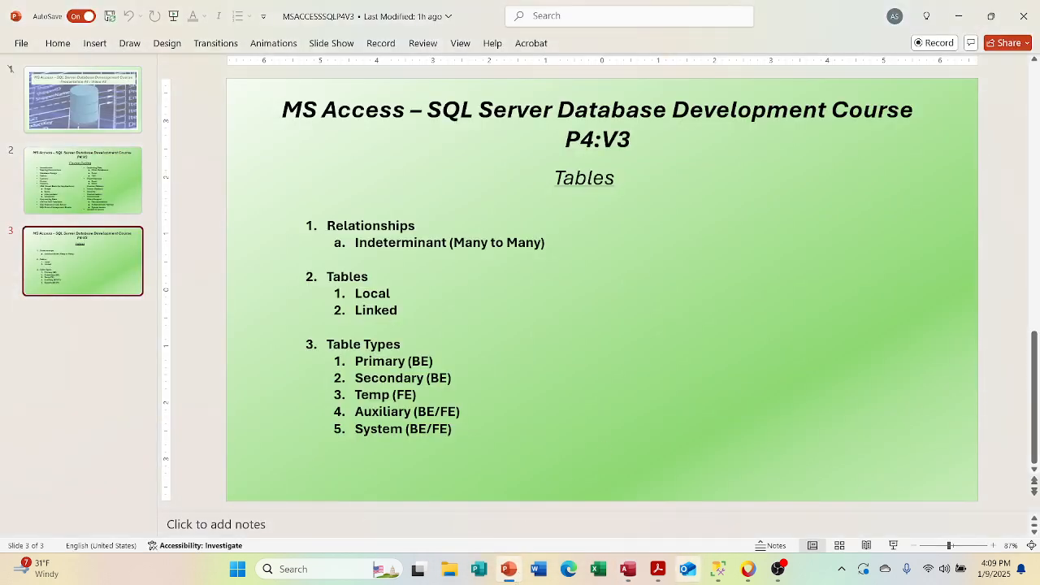
left_click(629, 571)
left_click(629, 571)
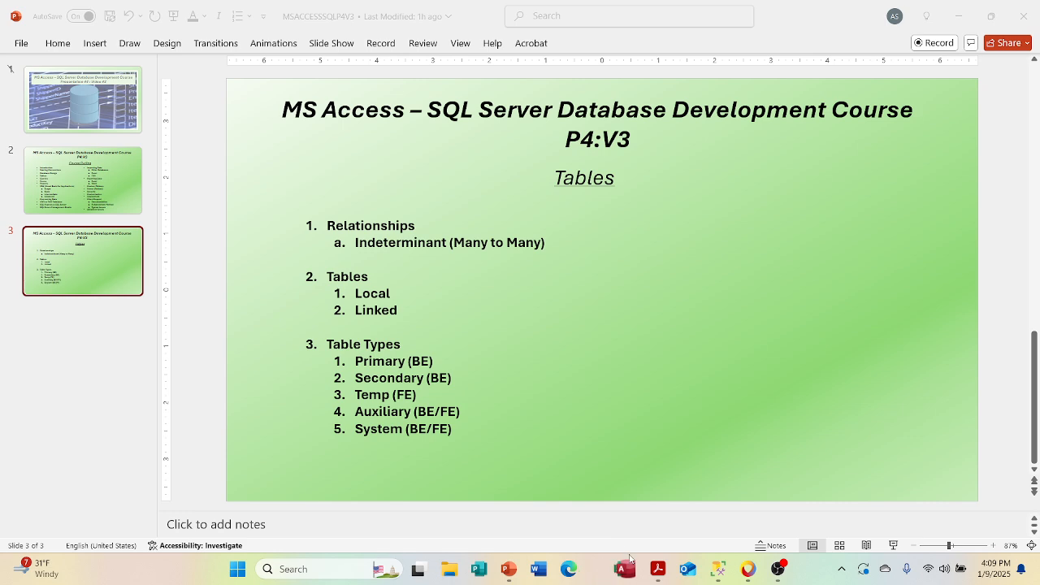
left_click(632, 561)
left_click(576, 520)
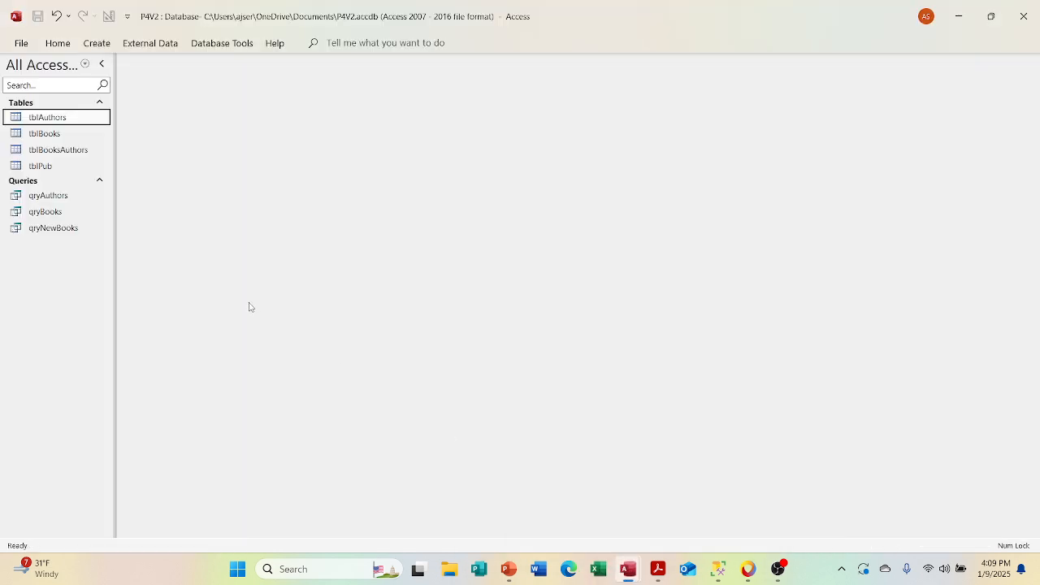
left_click(46, 140)
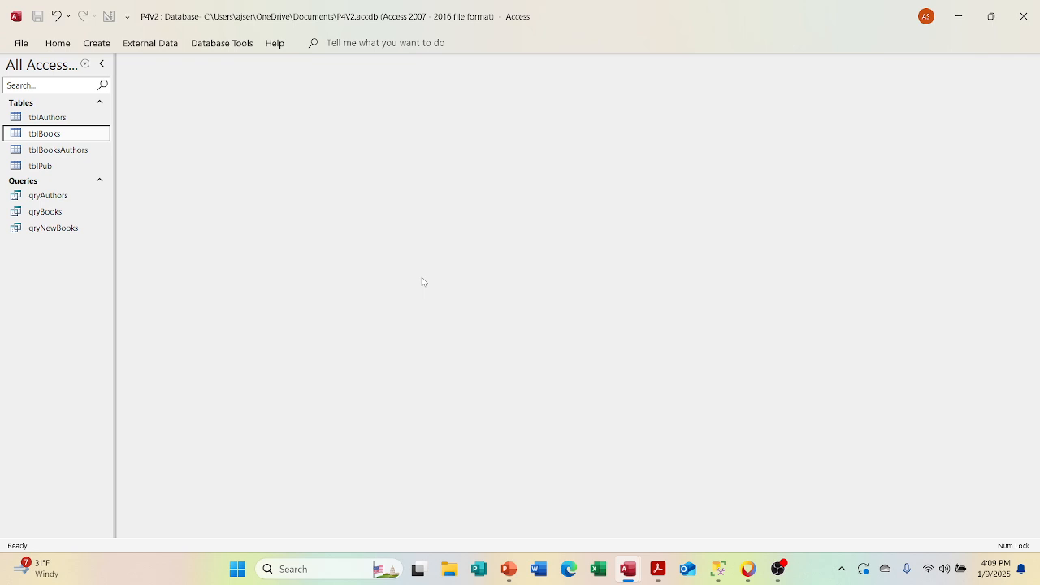
mouse_move(630, 571)
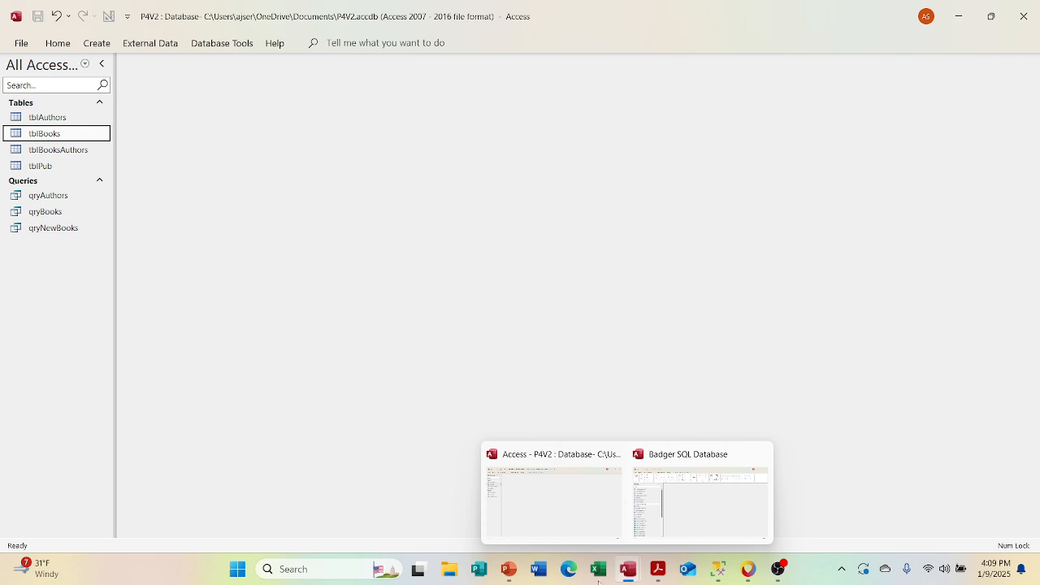
left_click(509, 569)
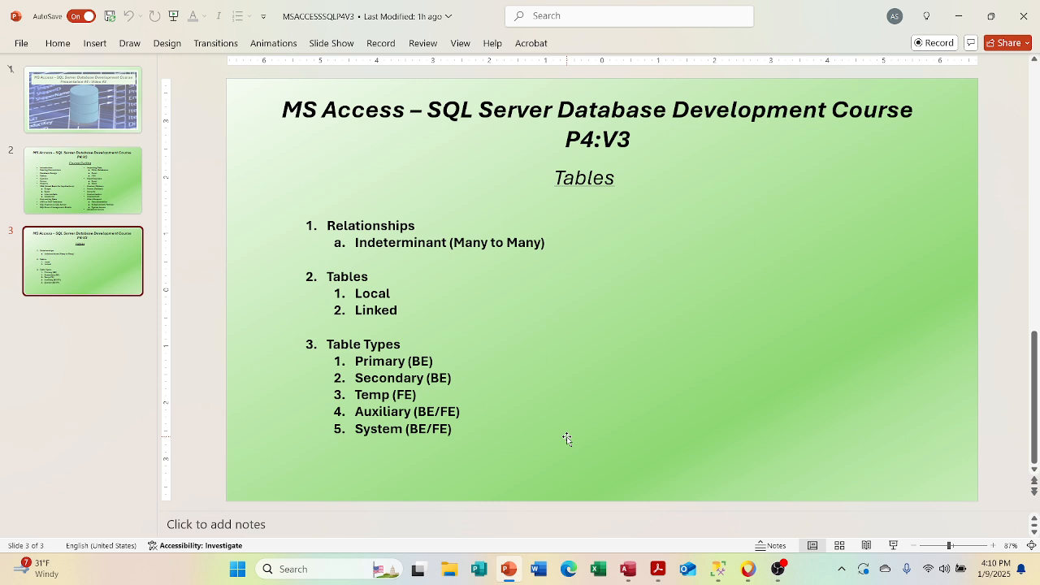
Step: Show the hidden and system objects in the P4V2 database in Access, and return to the Tables slide in PowerPoint
left_click(627, 568)
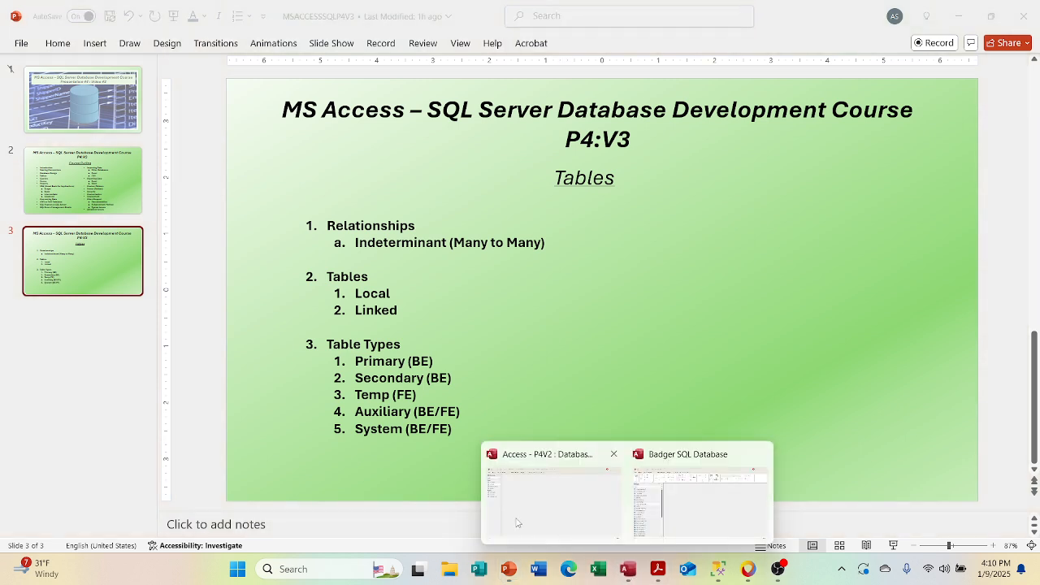
left_click(516, 522)
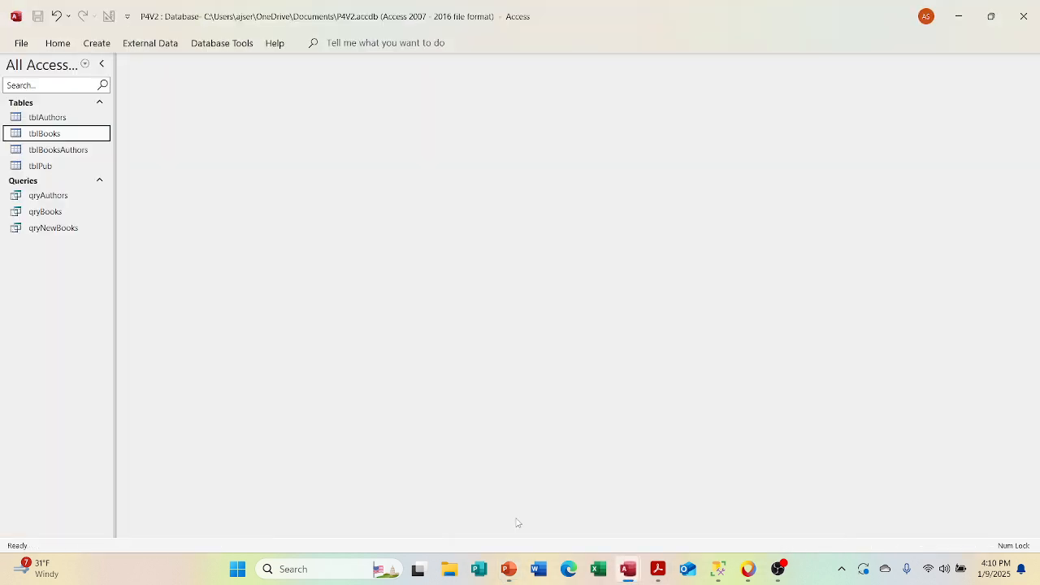
right_click(99, 70)
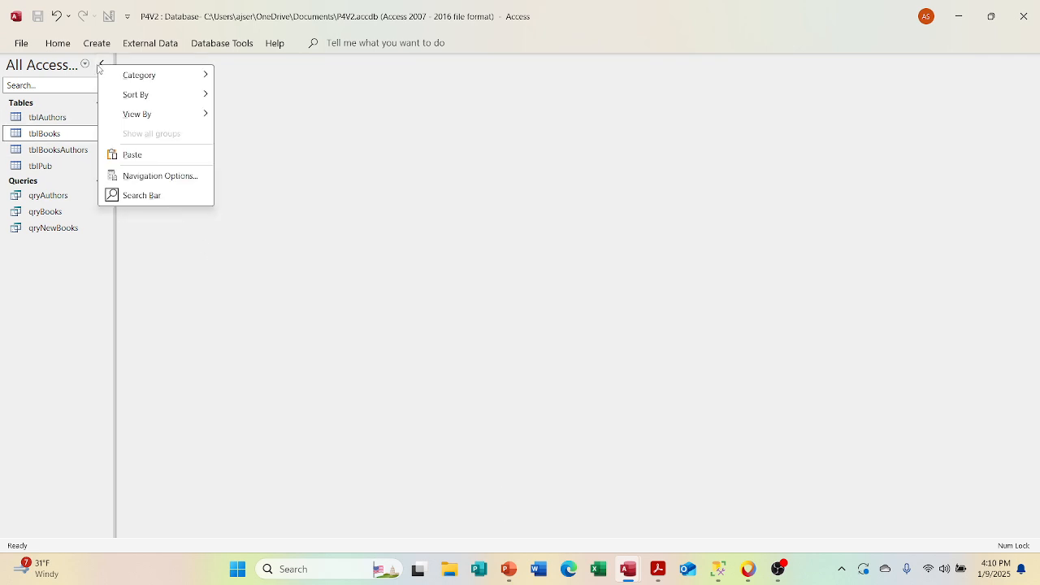
left_click(122, 177)
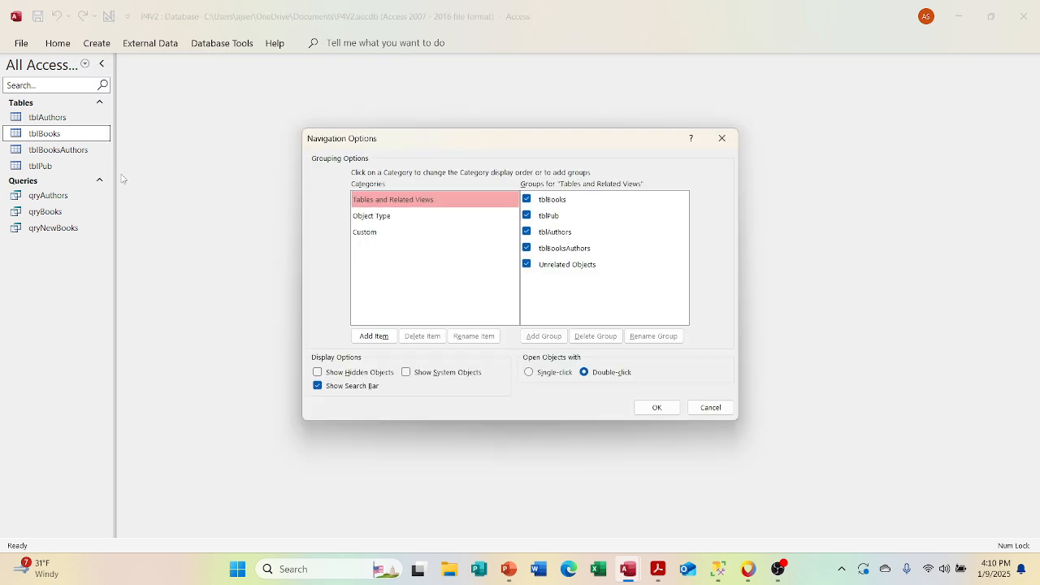
left_click(407, 375)
left_click(319, 375)
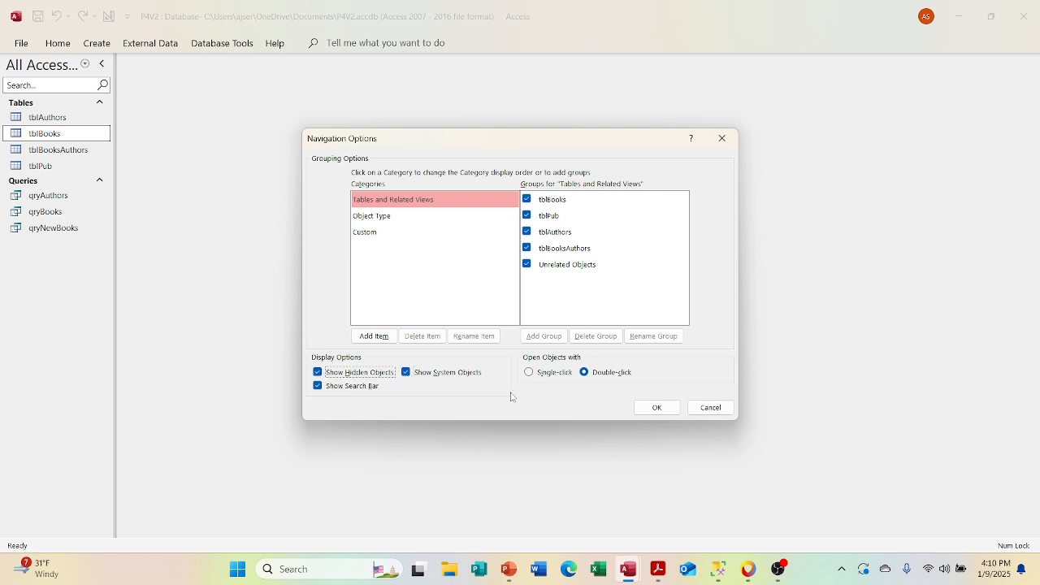
left_click(646, 408)
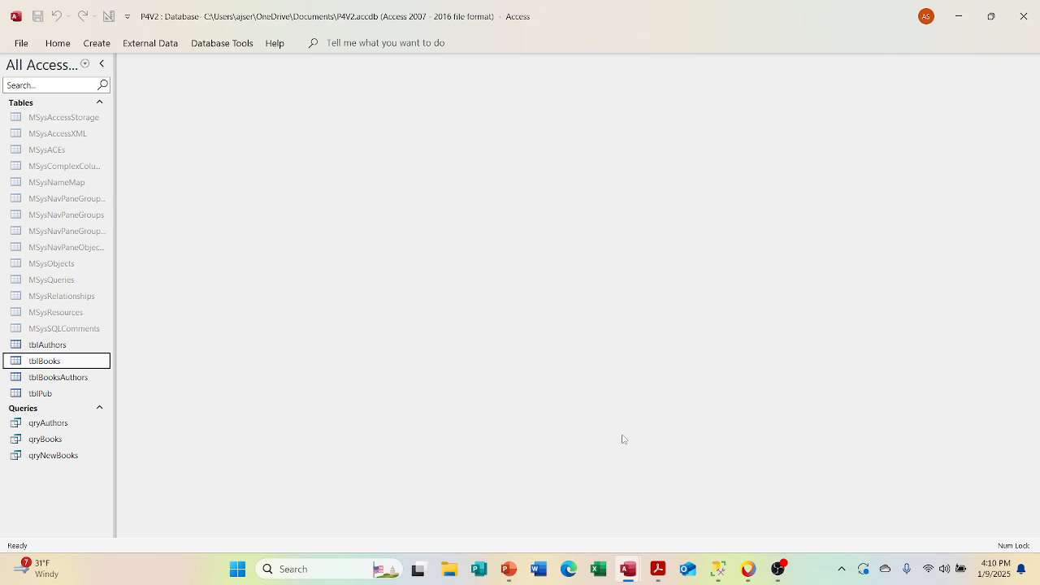
left_click(510, 571)
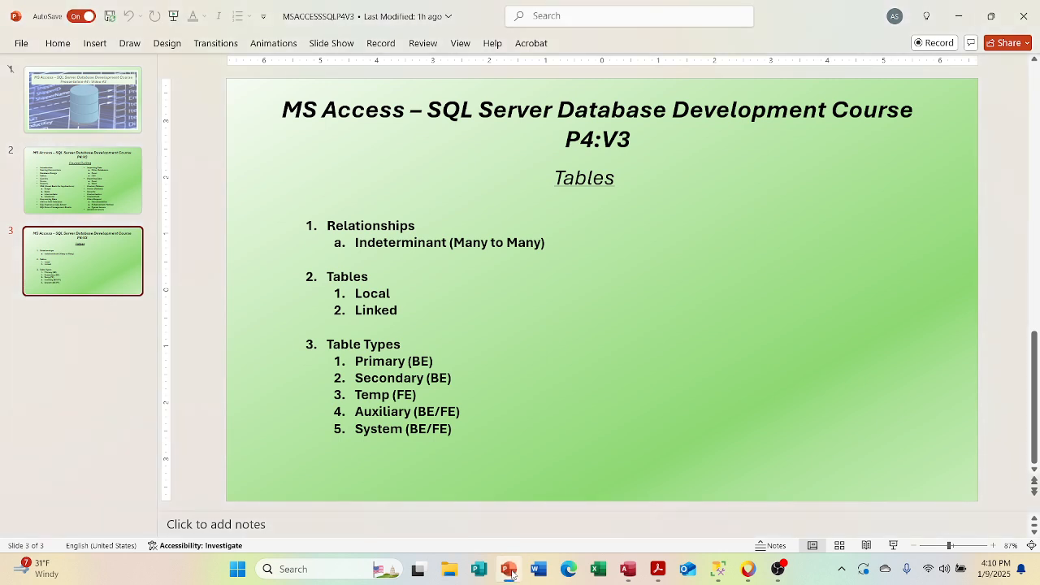